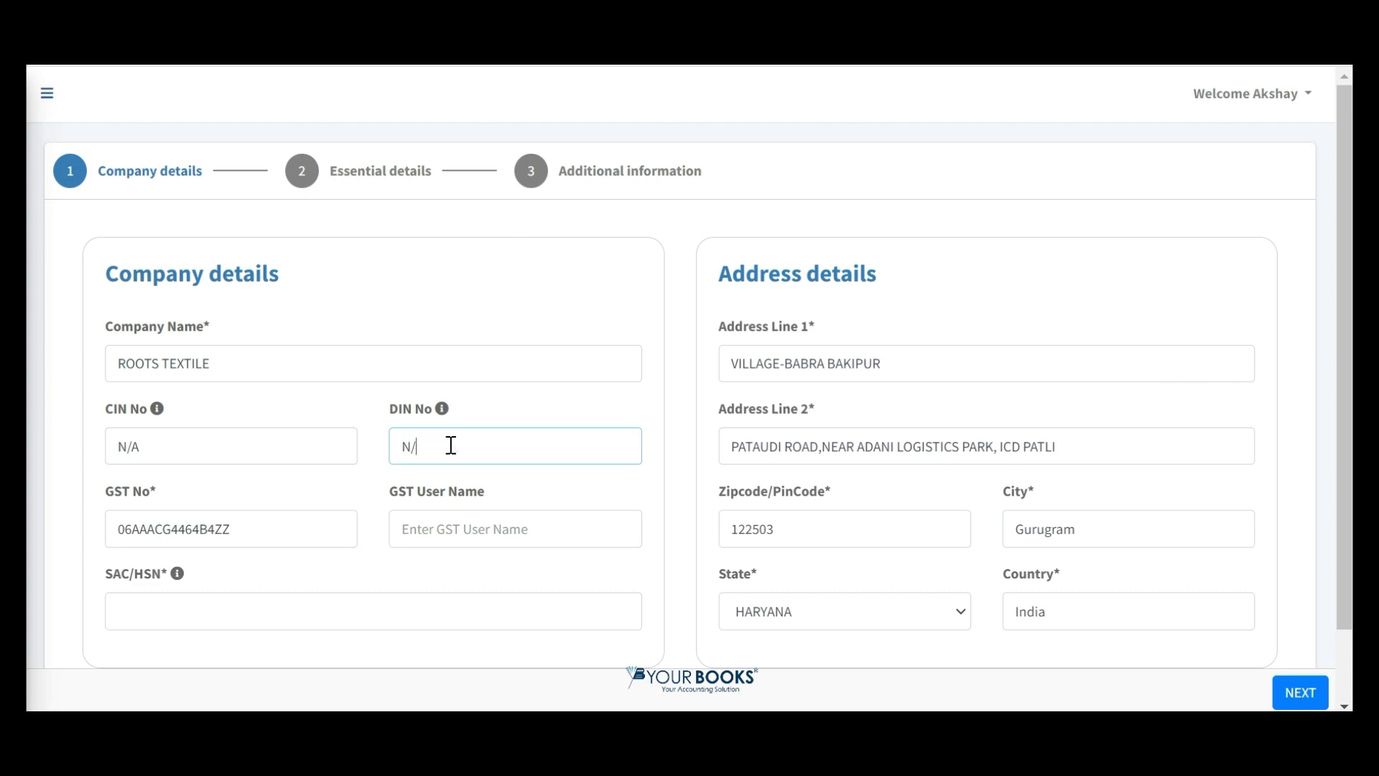
Enter DIN N/A, the GST portal user name and SAC/HSN 5909, then proceed.
{"action": "type", "text": "/A"}
{"action": "left_click", "coordinate": [440, 529]}
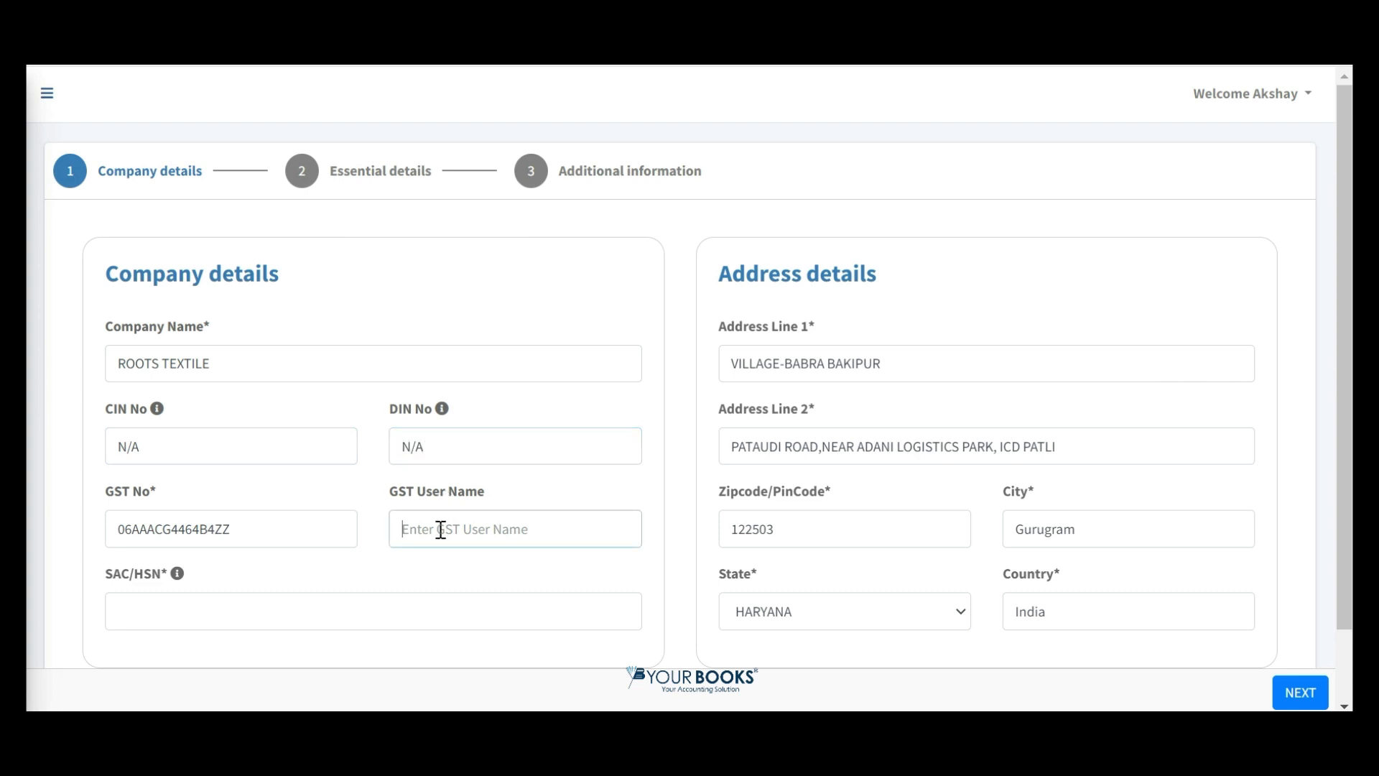
{"action": "type", "text": "ROOTSTEXTILE"}
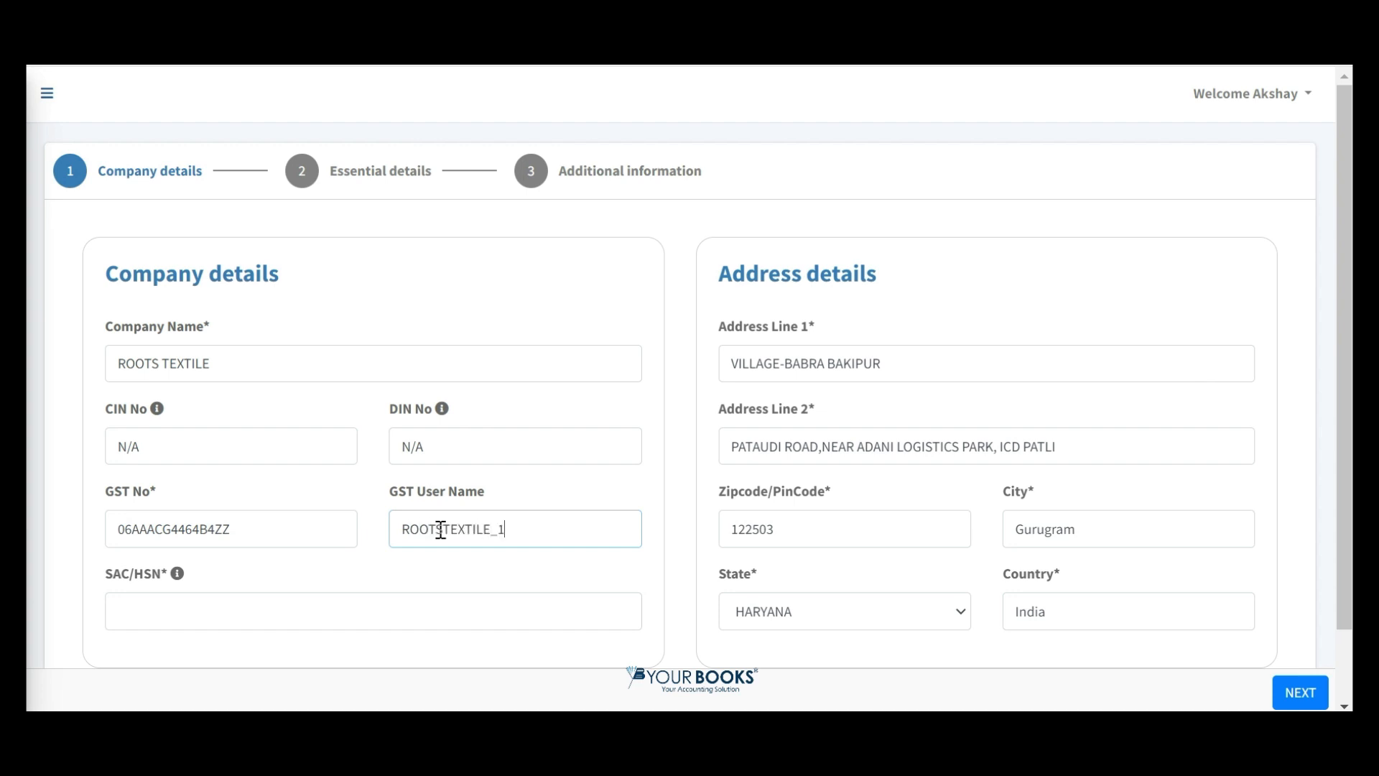
{"action": "type", "text": "_2018"}
{"action": "left_click", "coordinate": [455, 607]}
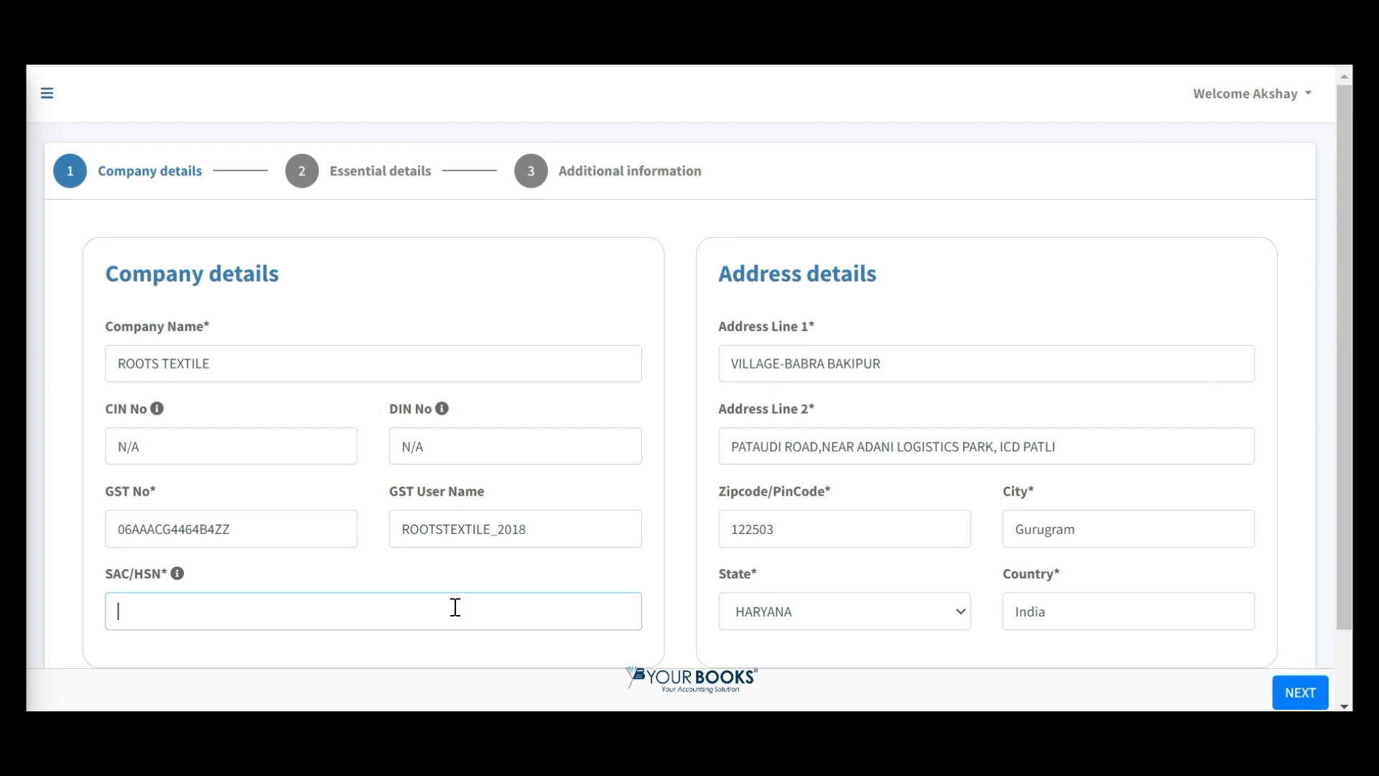
{"action": "type", "text": "5909"}
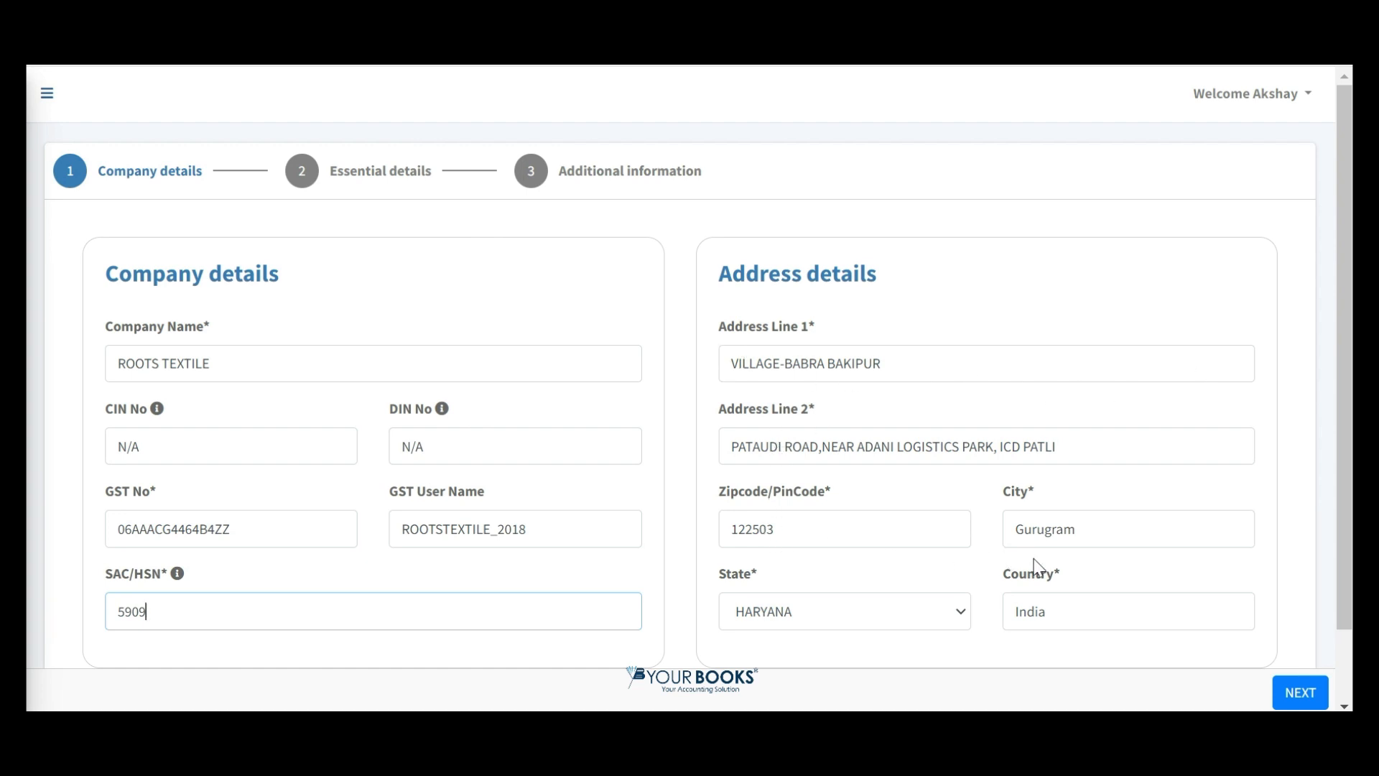
{"action": "left_click", "coordinate": [1296, 688]}
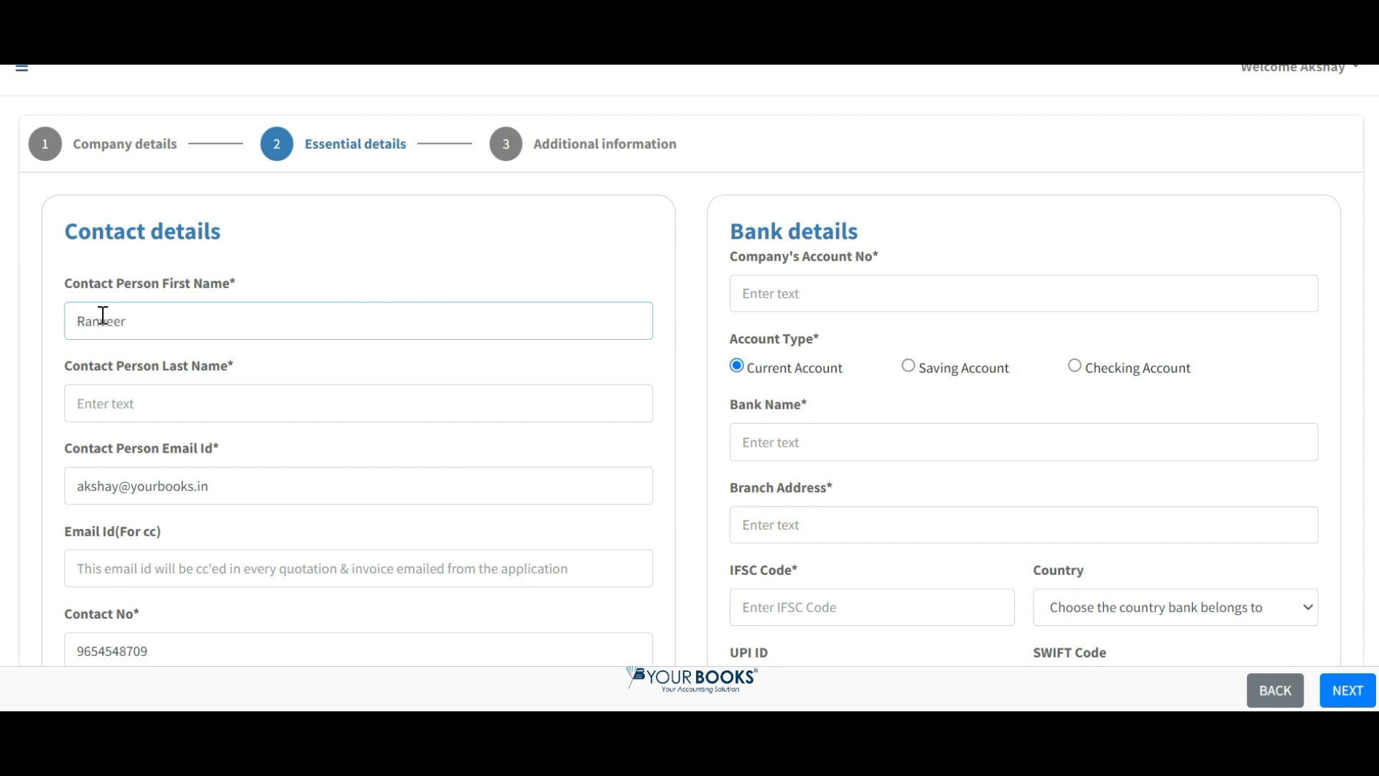
Enter the contact person's first and last name and paste the company PAN.
{"action": "left_click", "coordinate": [124, 398]}
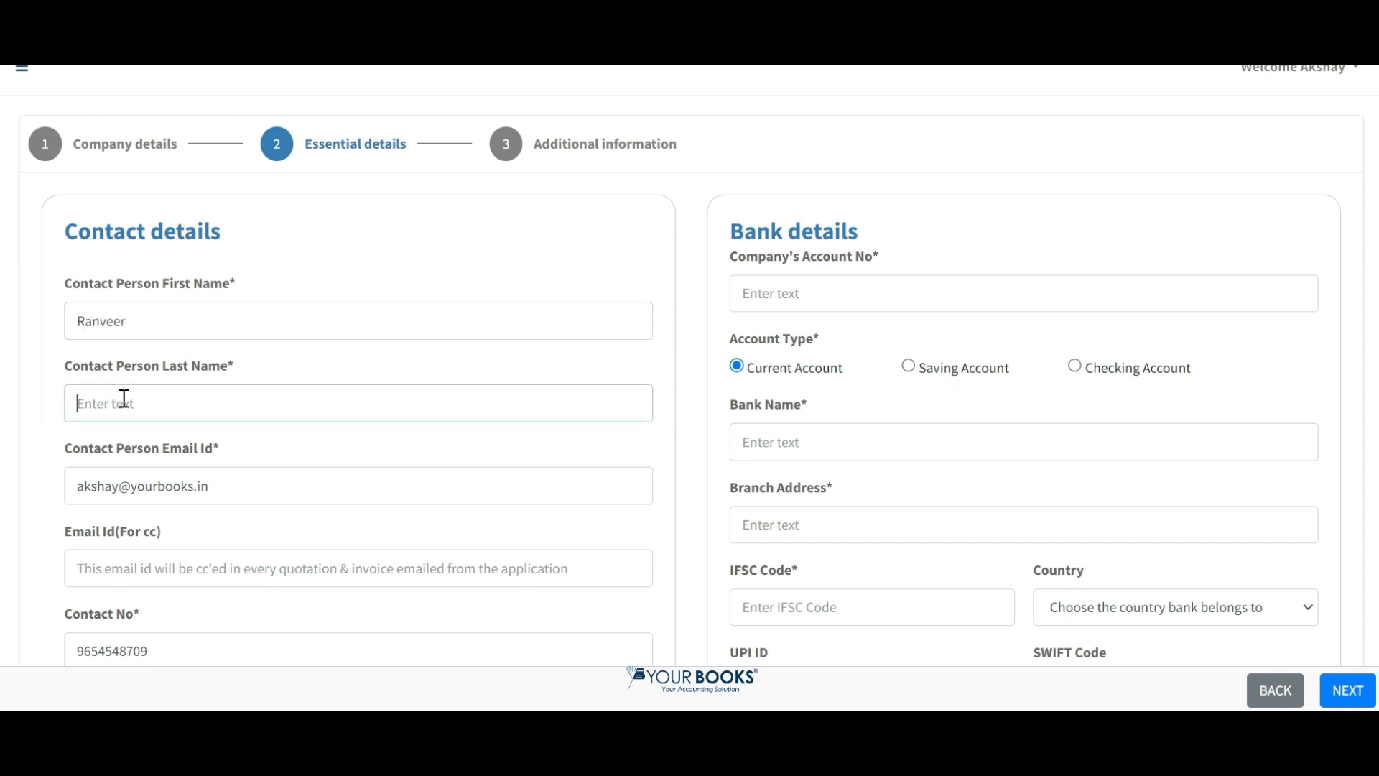
{"action": "scroll", "coordinate": [157, 476], "scroll_direction": "down", "scroll_amount": 1}
{"action": "scroll", "coordinate": [259, 449], "scroll_direction": "down", "scroll_amount": 1}
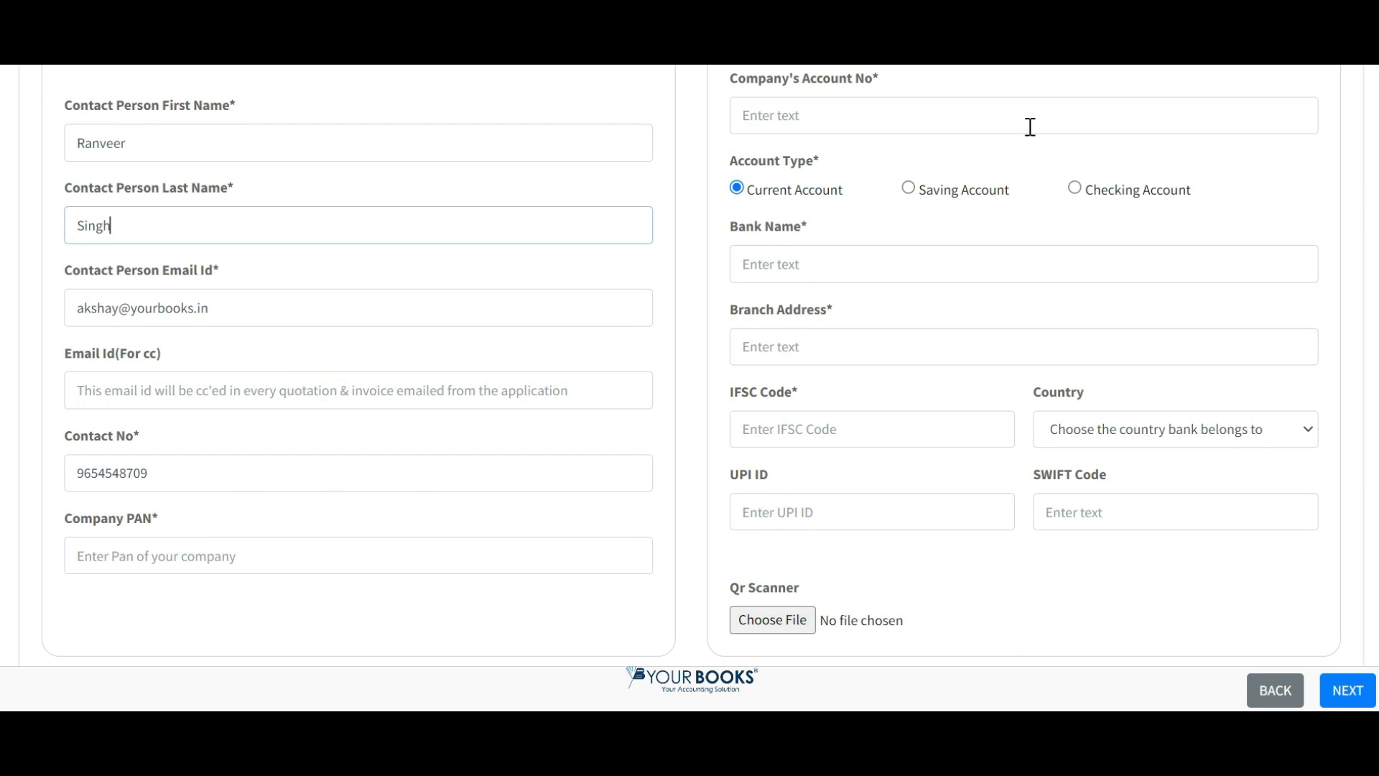
{"action": "left_click", "coordinate": [147, 556]}
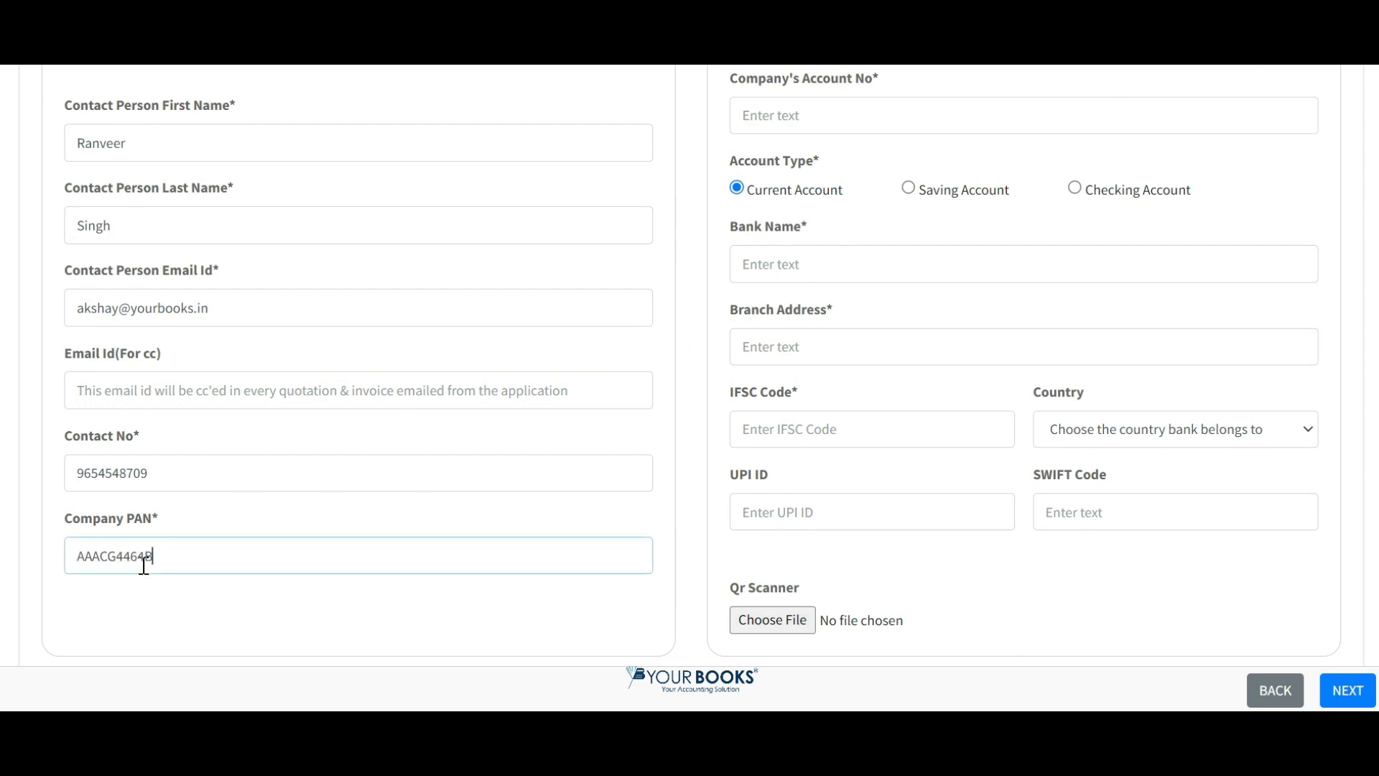
{"action": "scroll", "coordinate": [740, 277], "scroll_direction": "up", "scroll_amount": 1}
Fill bank details: account number, Union Bank Of India, branch address, IFSC UBIN00987, India(INR), UPI ID.
{"action": "left_click", "coordinate": [781, 225]}
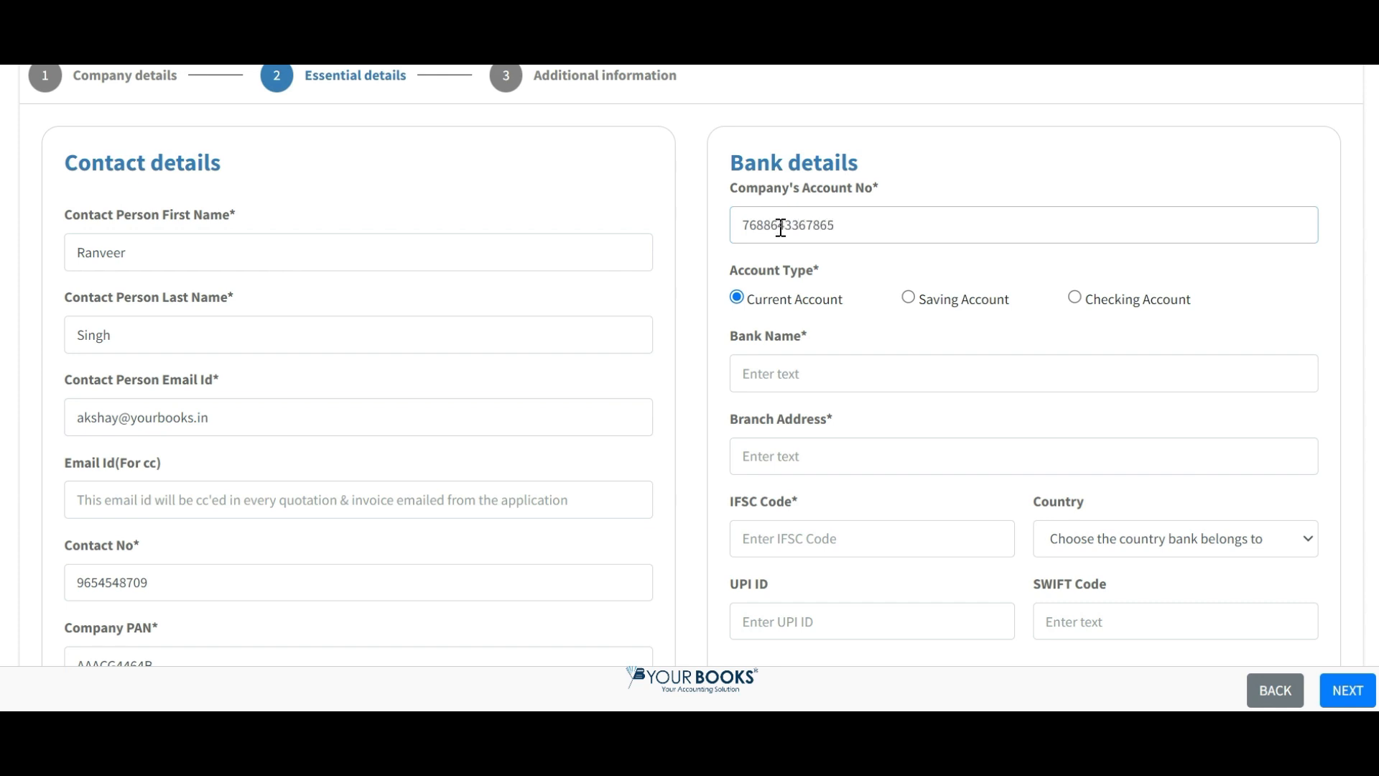
{"action": "left_click", "coordinate": [773, 371]}
{"action": "type", "text": "Un"}
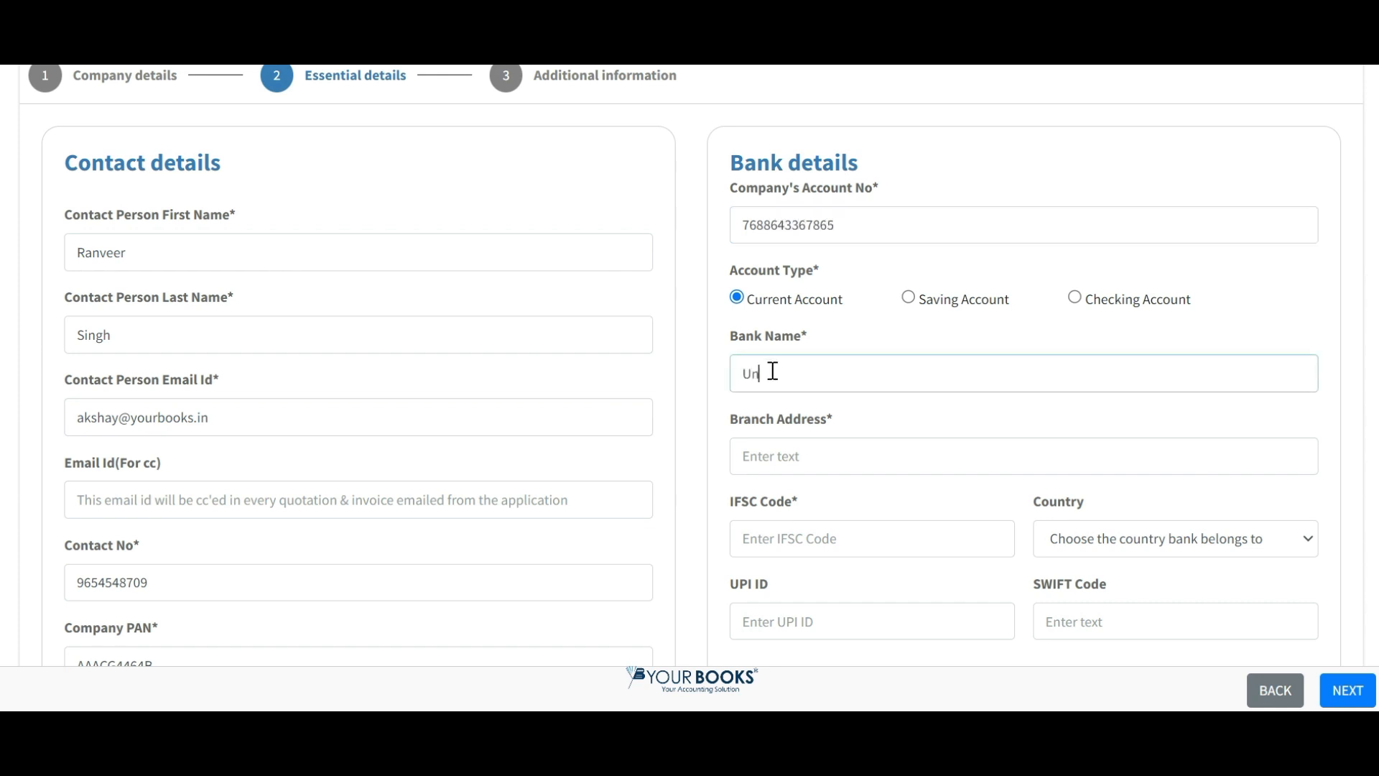
{"action": "type", "text": "ion Bank Of India"}
{"action": "left_click", "coordinate": [774, 458]}
{"action": "type", "text": "Sohna roa"}
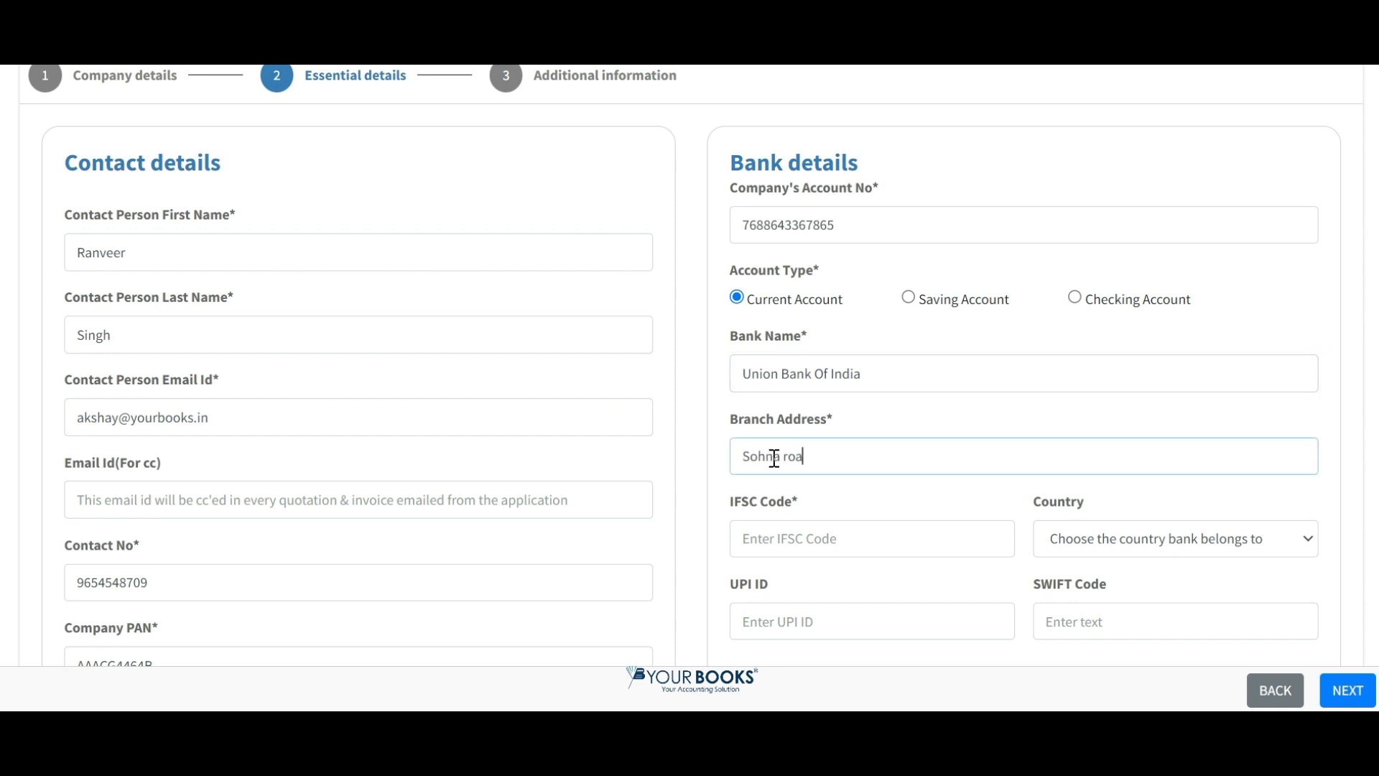
{"action": "type", "text": "d Branch, Sec-49, Gurugram"}
{"action": "left_click", "coordinate": [780, 528]}
{"action": "type", "text": "UBIN00987"}
{"action": "left_click", "coordinate": [1171, 542]}
{"action": "left_click", "coordinate": [1145, 586]}
{"action": "left_click", "coordinate": [861, 617]}
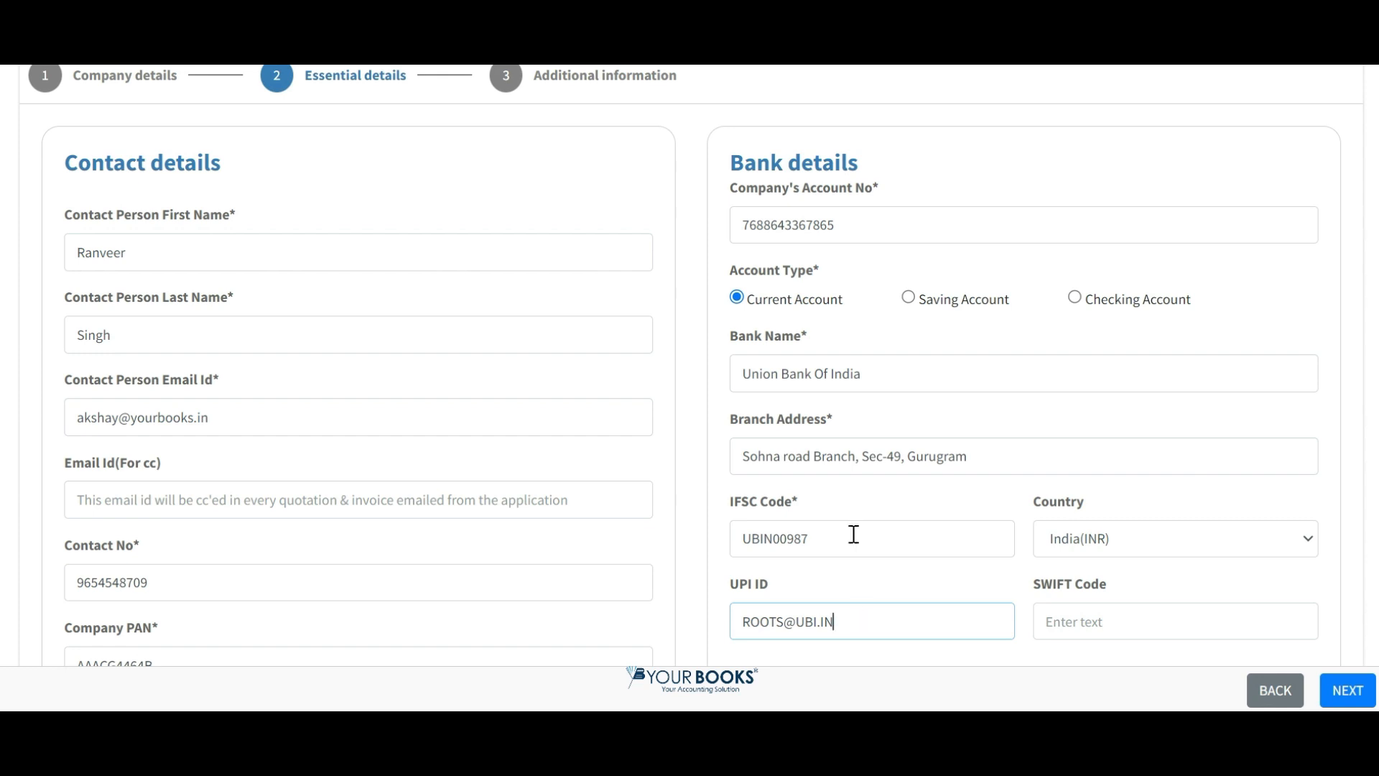
Attach the bank QR code image from Downloads and continue to additional information.
{"action": "scroll", "coordinate": [1100, 600], "scroll_direction": "down", "scroll_amount": 2}
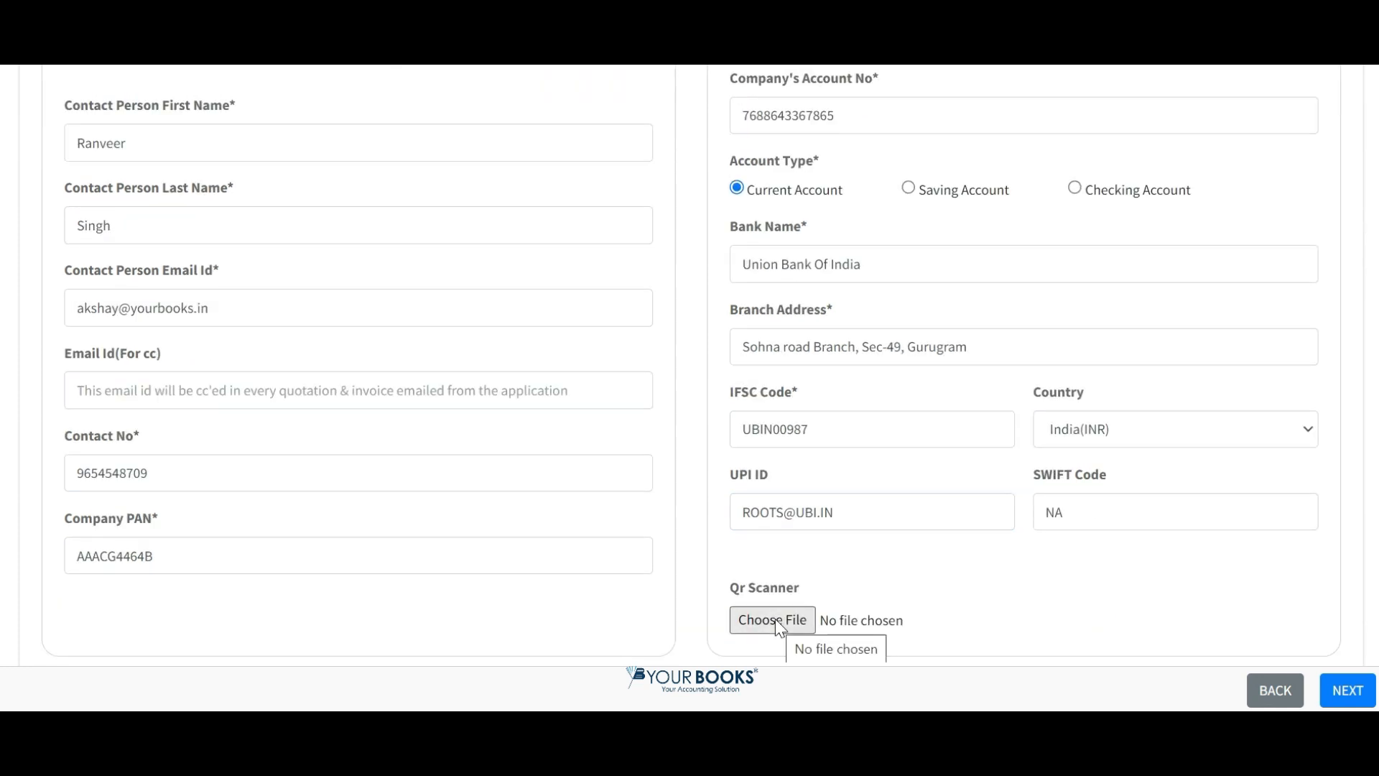
{"action": "left_click", "coordinate": [772, 619]}
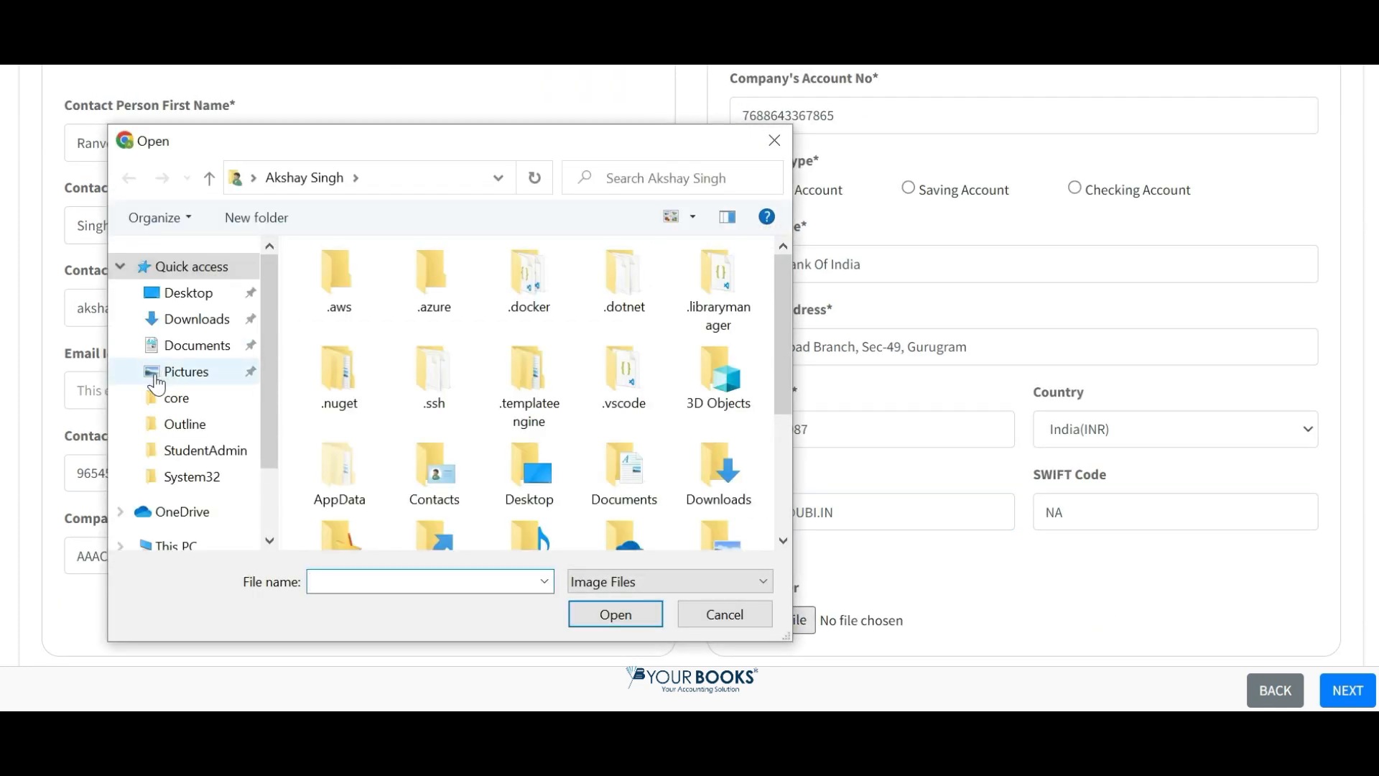
{"action": "left_click", "coordinate": [191, 319]}
{"action": "left_click", "coordinate": [343, 314]}
{"action": "left_click", "coordinate": [624, 615]}
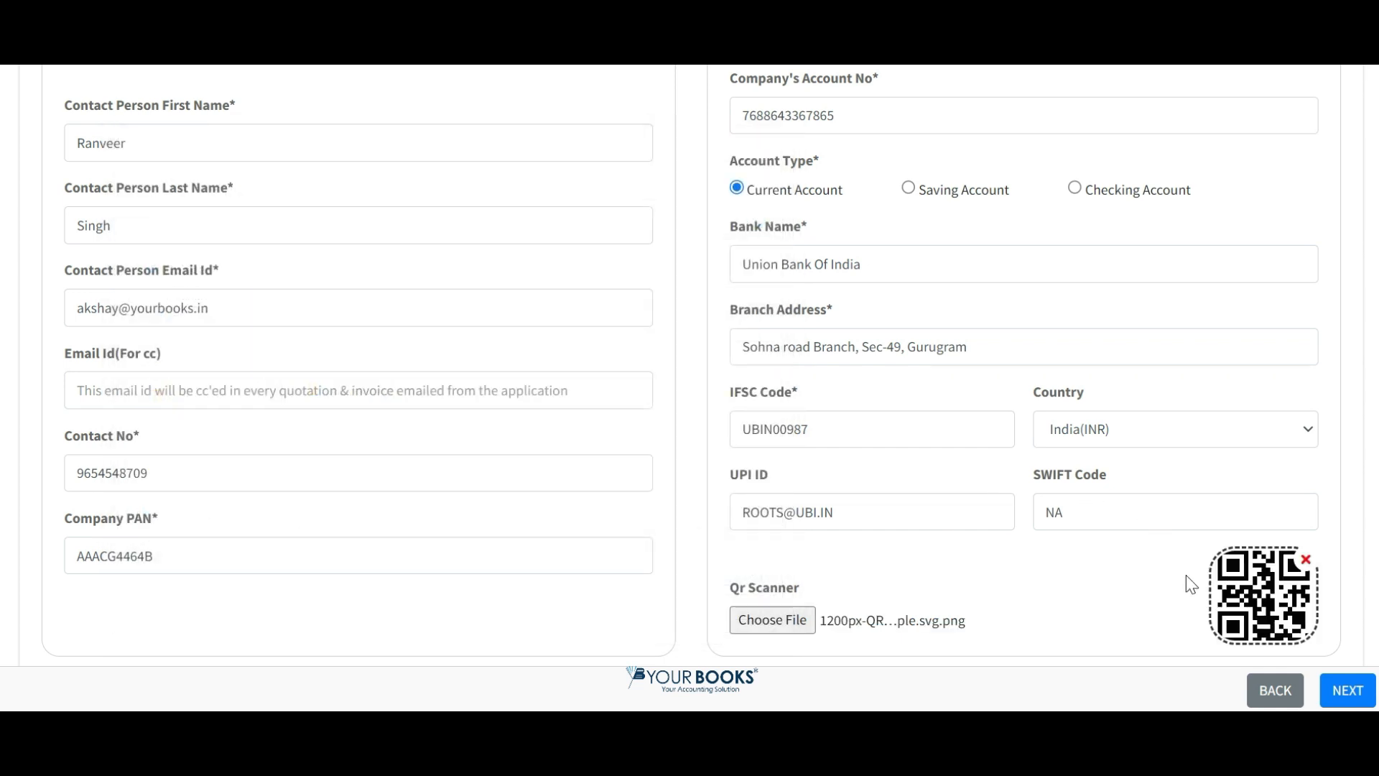
{"action": "left_click", "coordinate": [1349, 690]}
{"action": "left_click", "coordinate": [117, 234]}
Attach SIG.png as the company signature and logo.jpg as the company logo.
{"action": "left_click", "coordinate": [338, 337]}
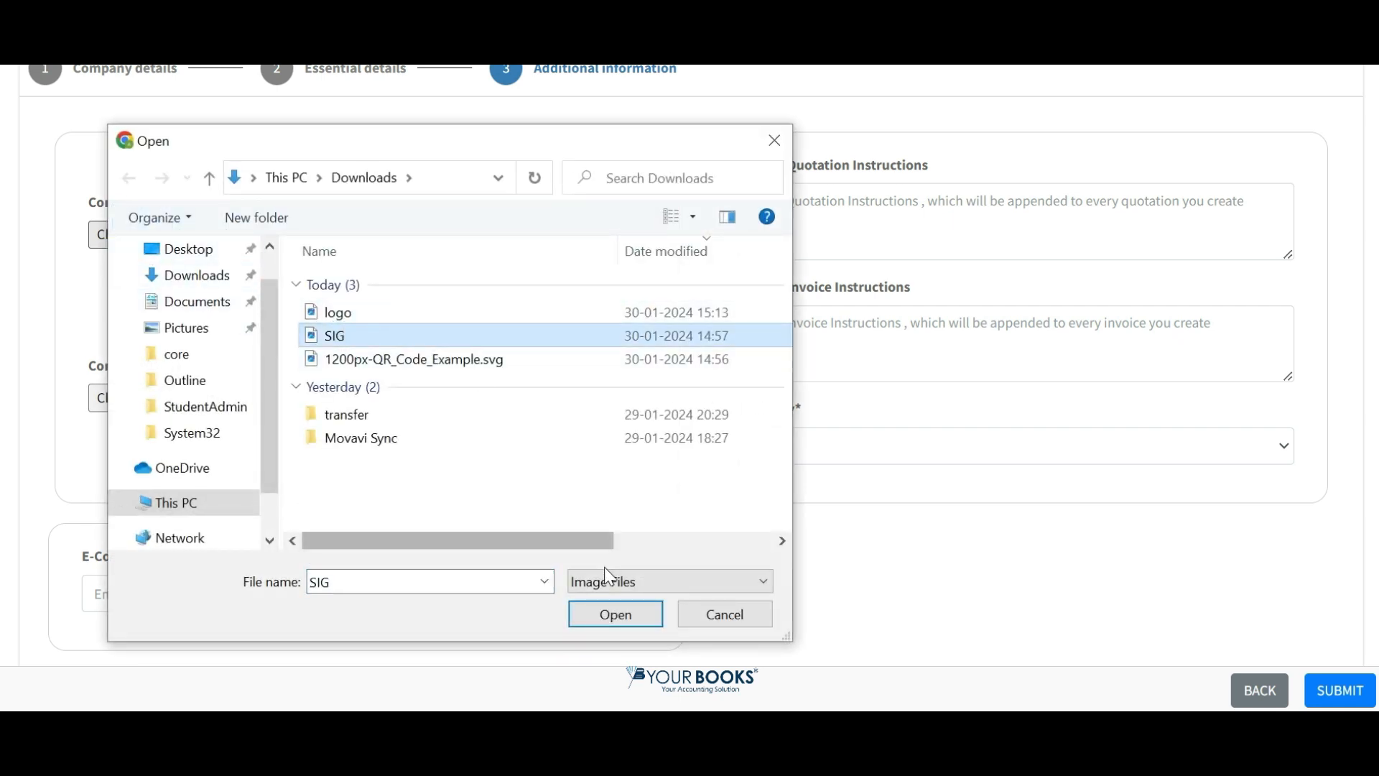
{"action": "left_click", "coordinate": [614, 614]}
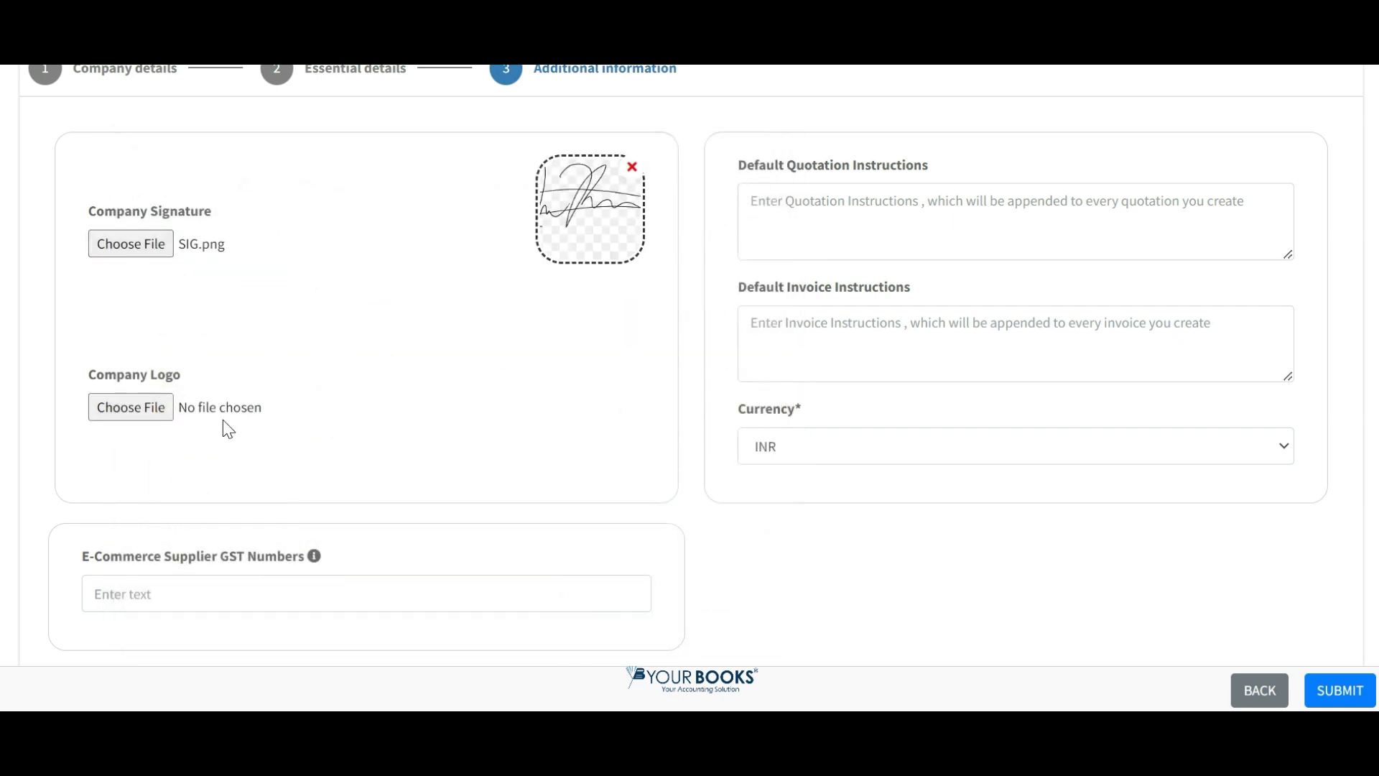
{"action": "left_click", "coordinate": [149, 417]}
{"action": "left_click", "coordinate": [341, 313]}
{"action": "left_click", "coordinate": [632, 614]}
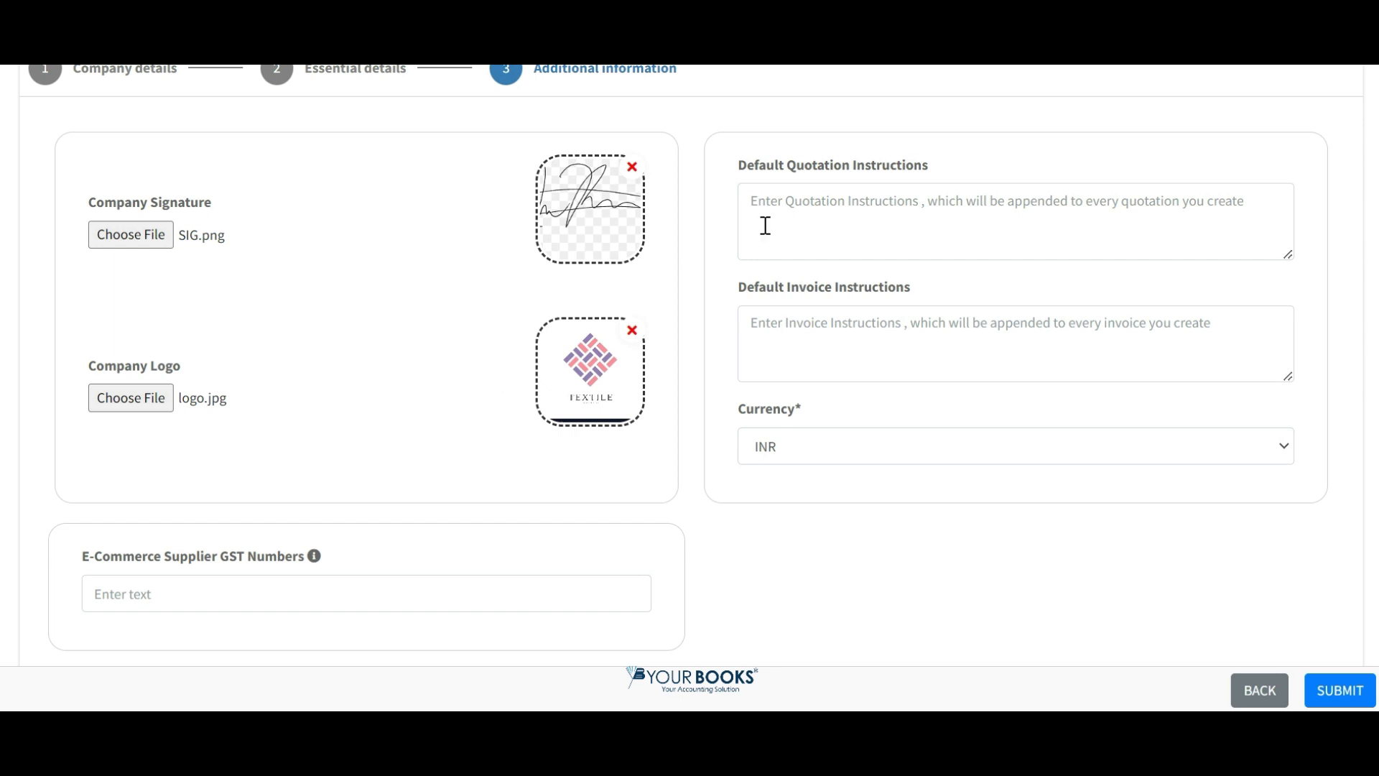
Set both quotation and invoice default instructions to '50% PAYMENT TO BE RECIEVED IN ADVANCE.'.
{"action": "left_click", "coordinate": [781, 209]}
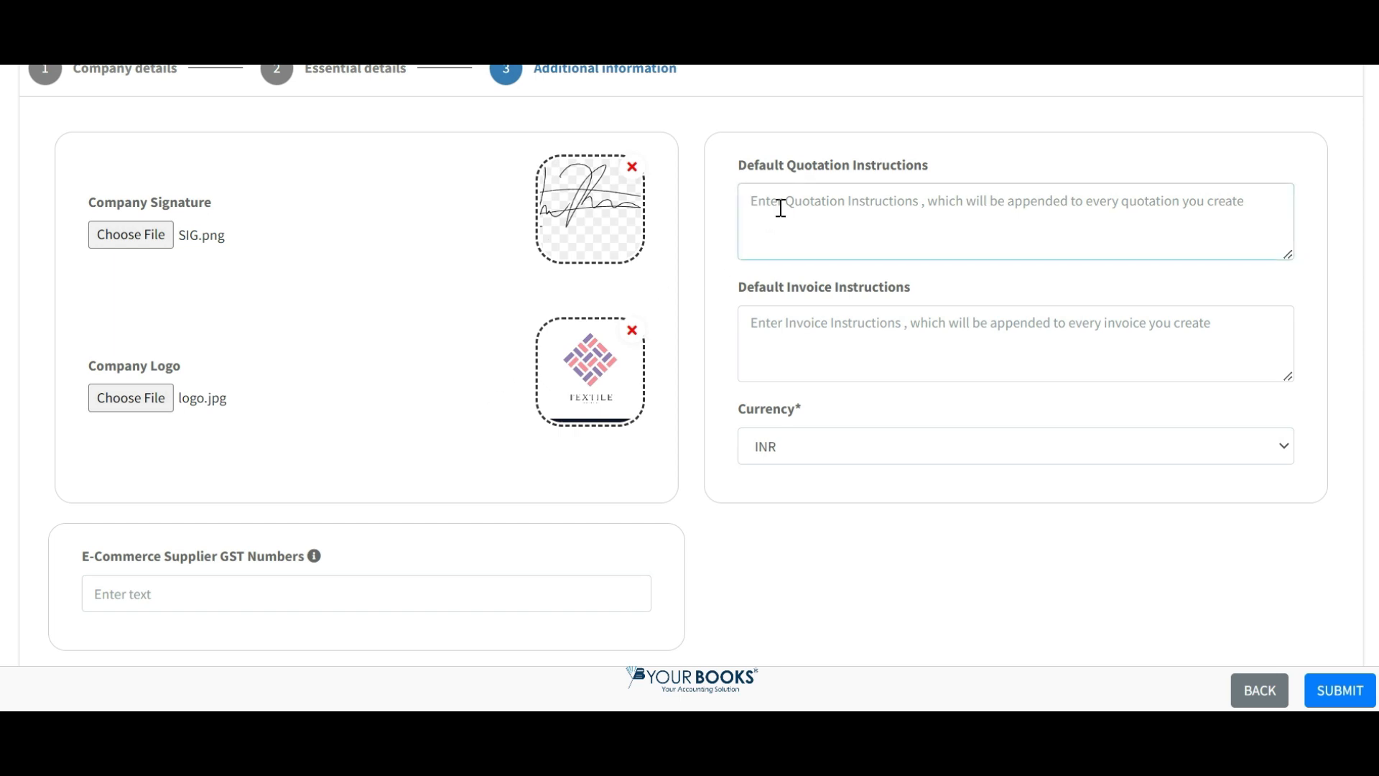
{"action": "type", "text": "50% PA"}
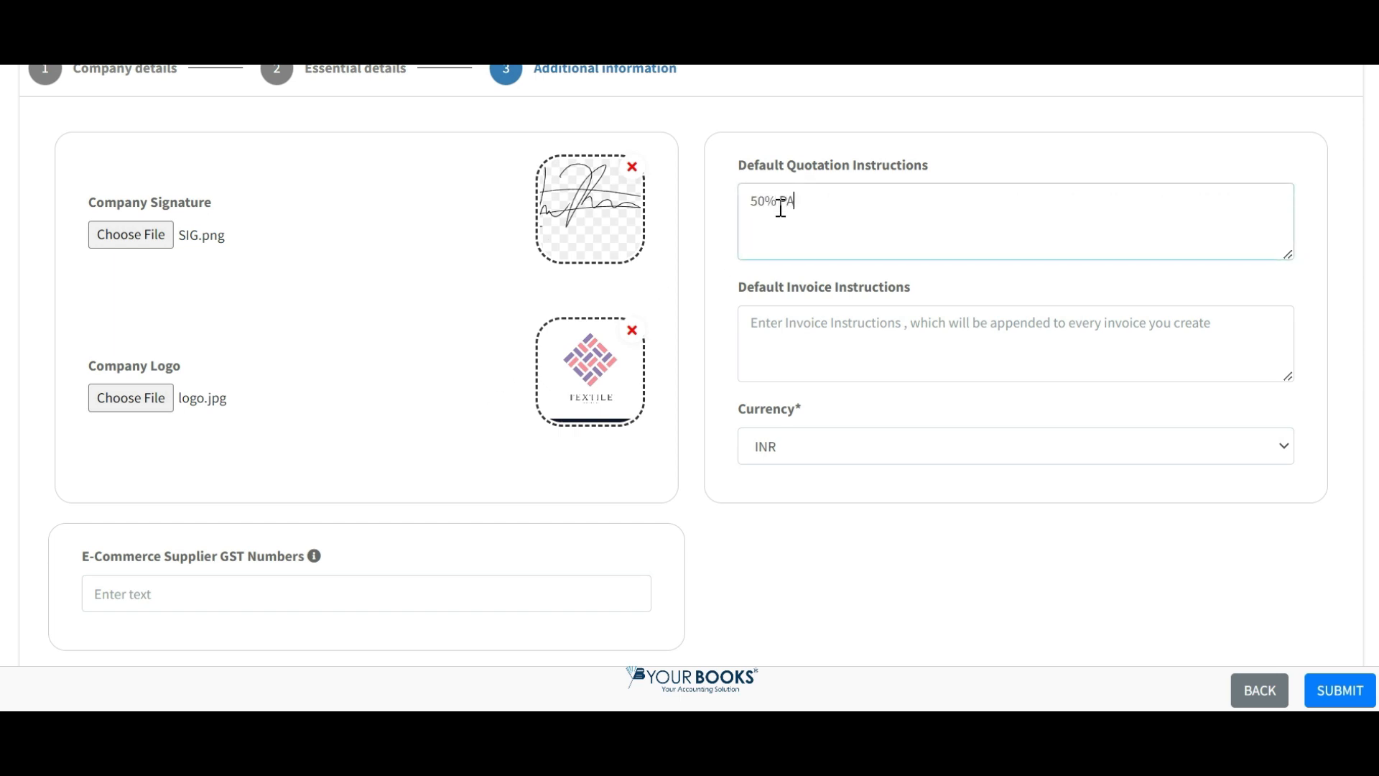
{"action": "type", "text": "YMENT TO BE RECIEVED IN ADVANCE"}
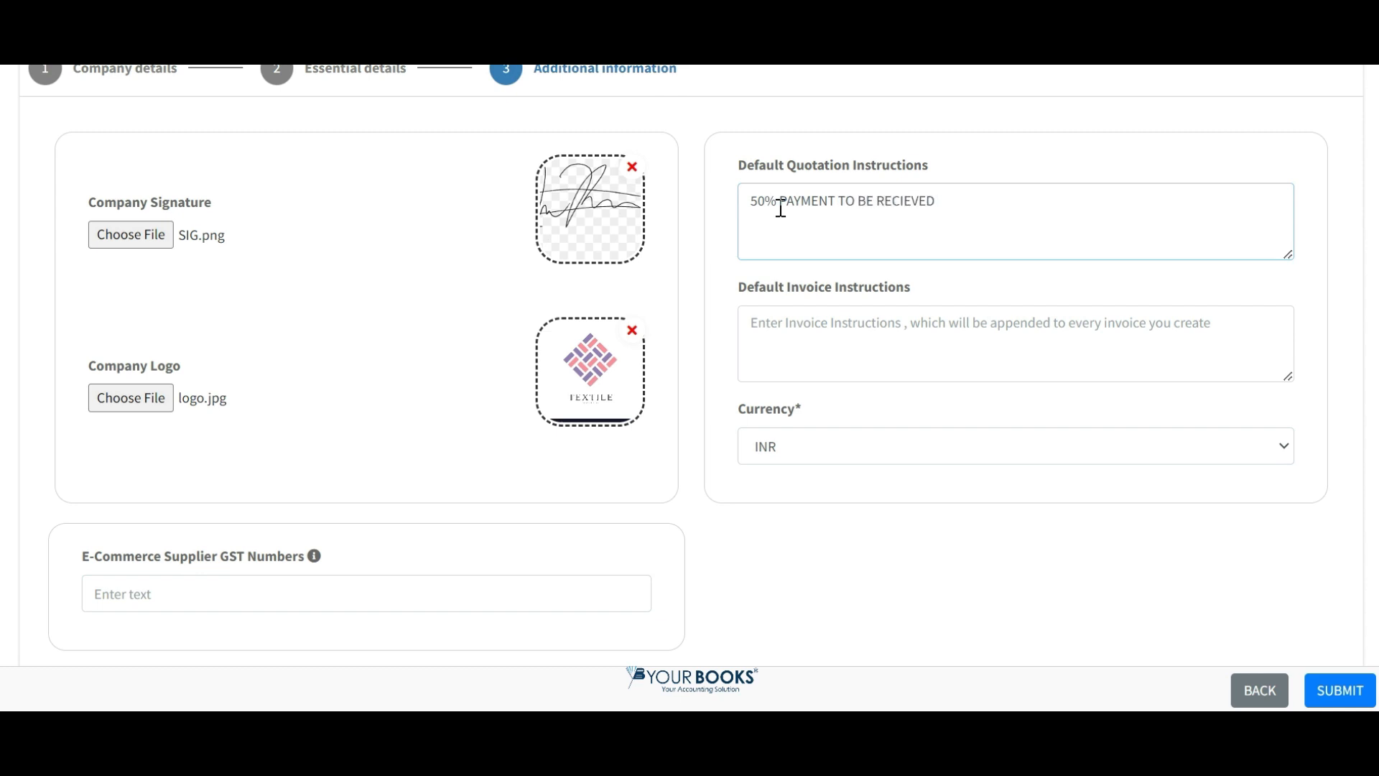
{"action": "type", "text": "."}
{"action": "key", "text": "ctrl+a"}
{"action": "key", "text": "ctrl+c"}
{"action": "left_click", "coordinate": [785, 323]}
{"action": "key", "text": "ctrl+v"}
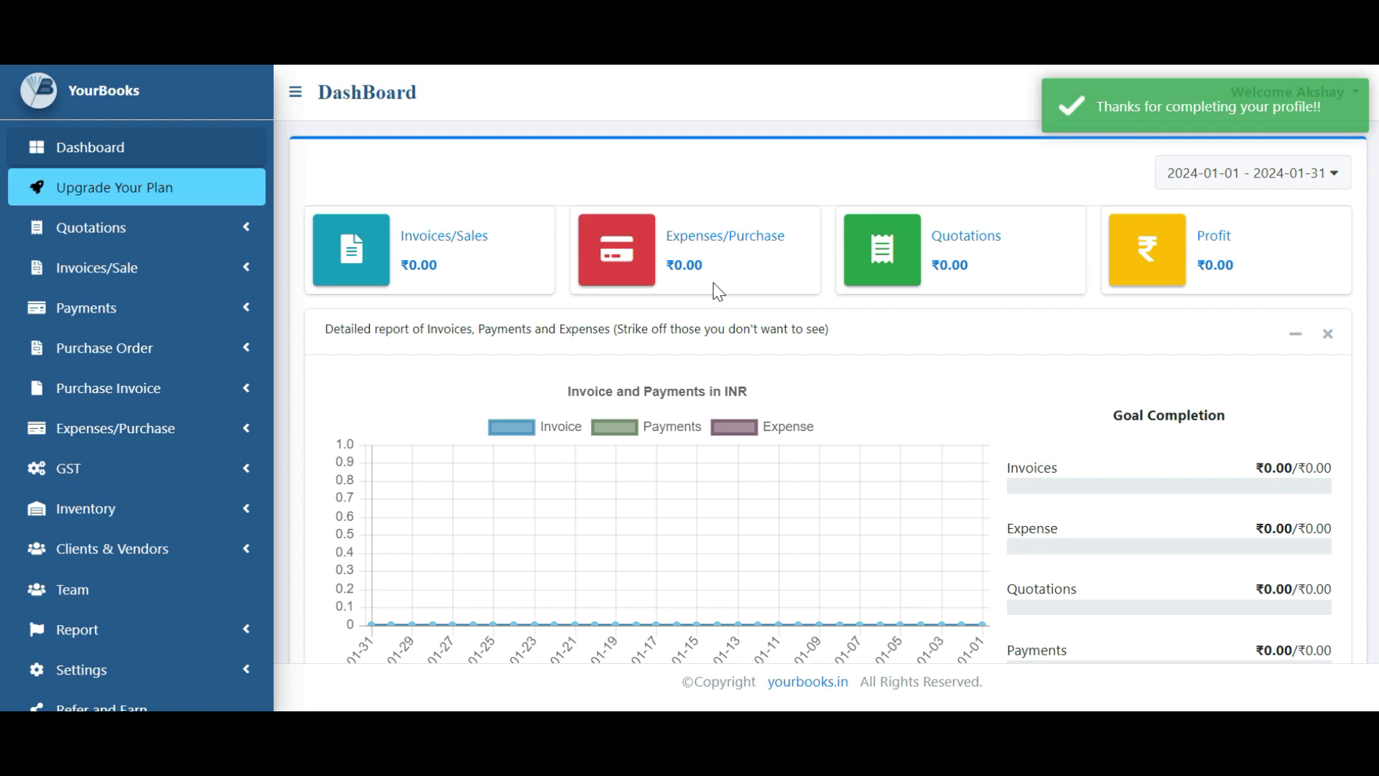
Scroll through the new Dashboard to review the ₹0.00 totals and GST panels.
{"action": "scroll", "coordinate": [718, 291], "scroll_direction": "down", "scroll_amount": 10}
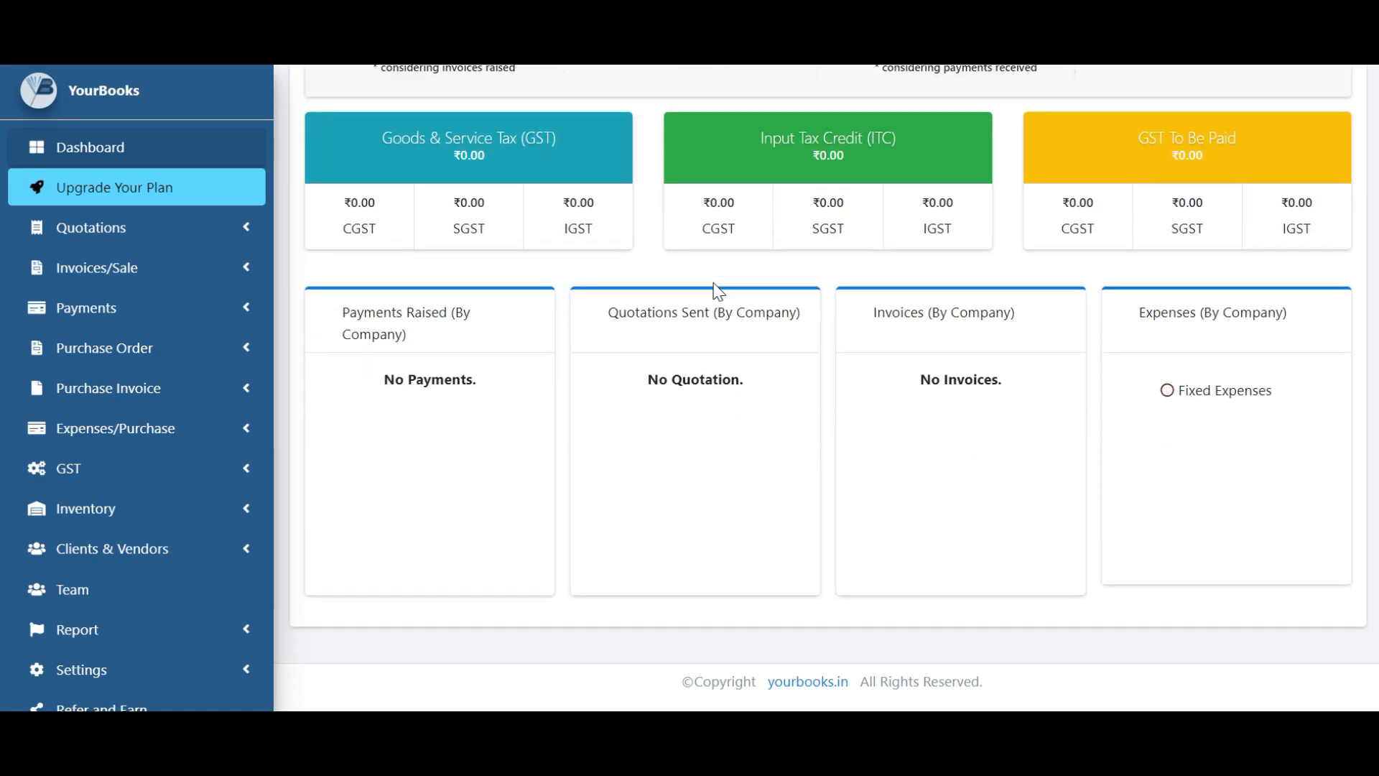
{"action": "scroll", "coordinate": [719, 291], "scroll_direction": "up", "scroll_amount": 10}
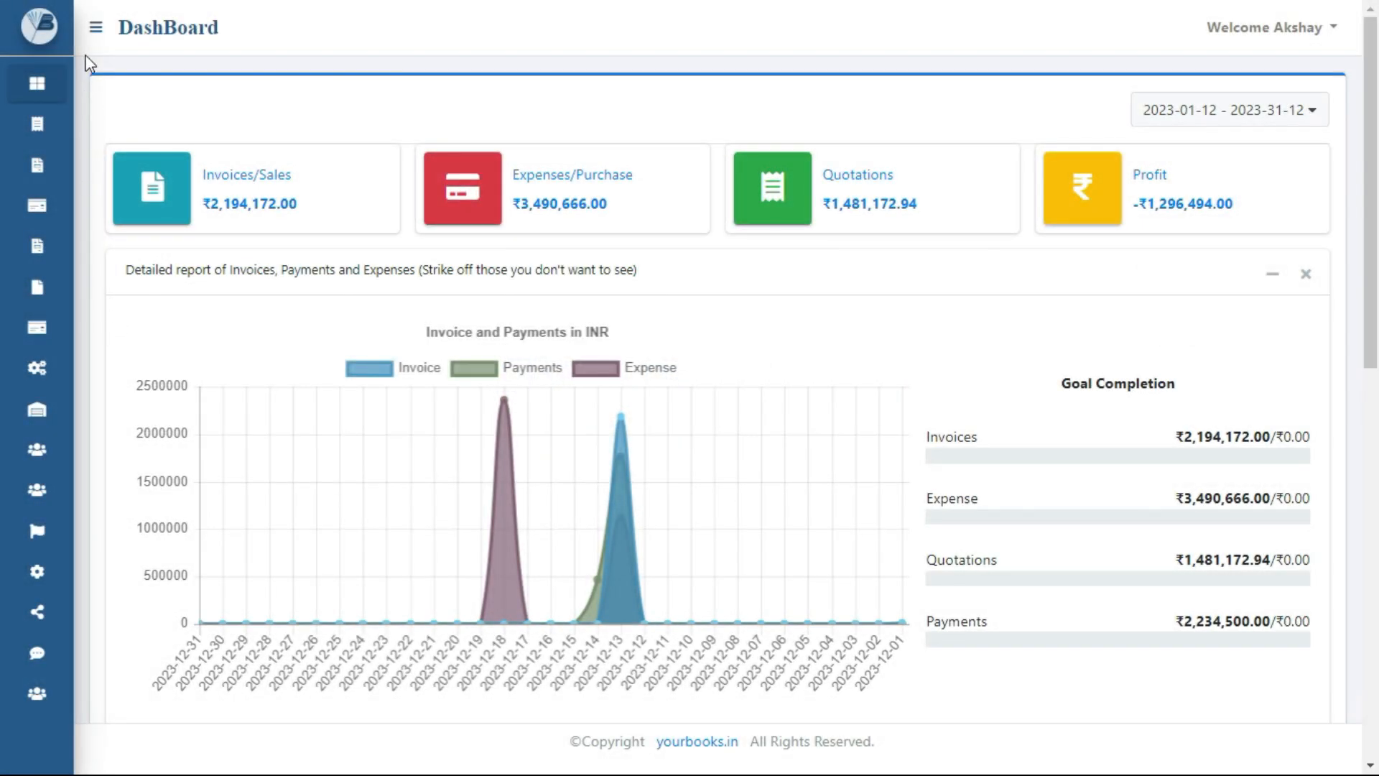
Start a B2C quotation dated 23 January 2024 for unregistered customer Bhanu Prints.
{"action": "left_click", "coordinate": [94, 32]}
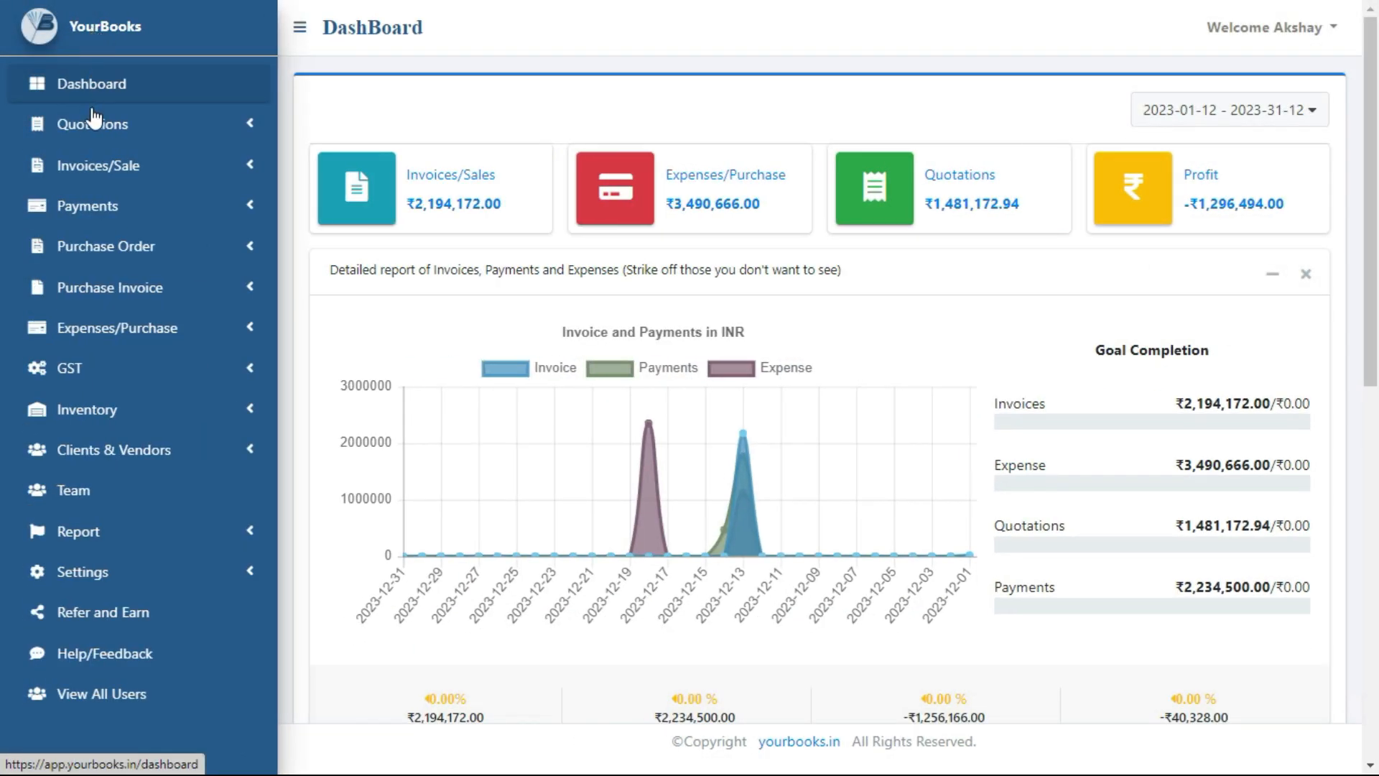
{"action": "left_click", "coordinate": [94, 126]}
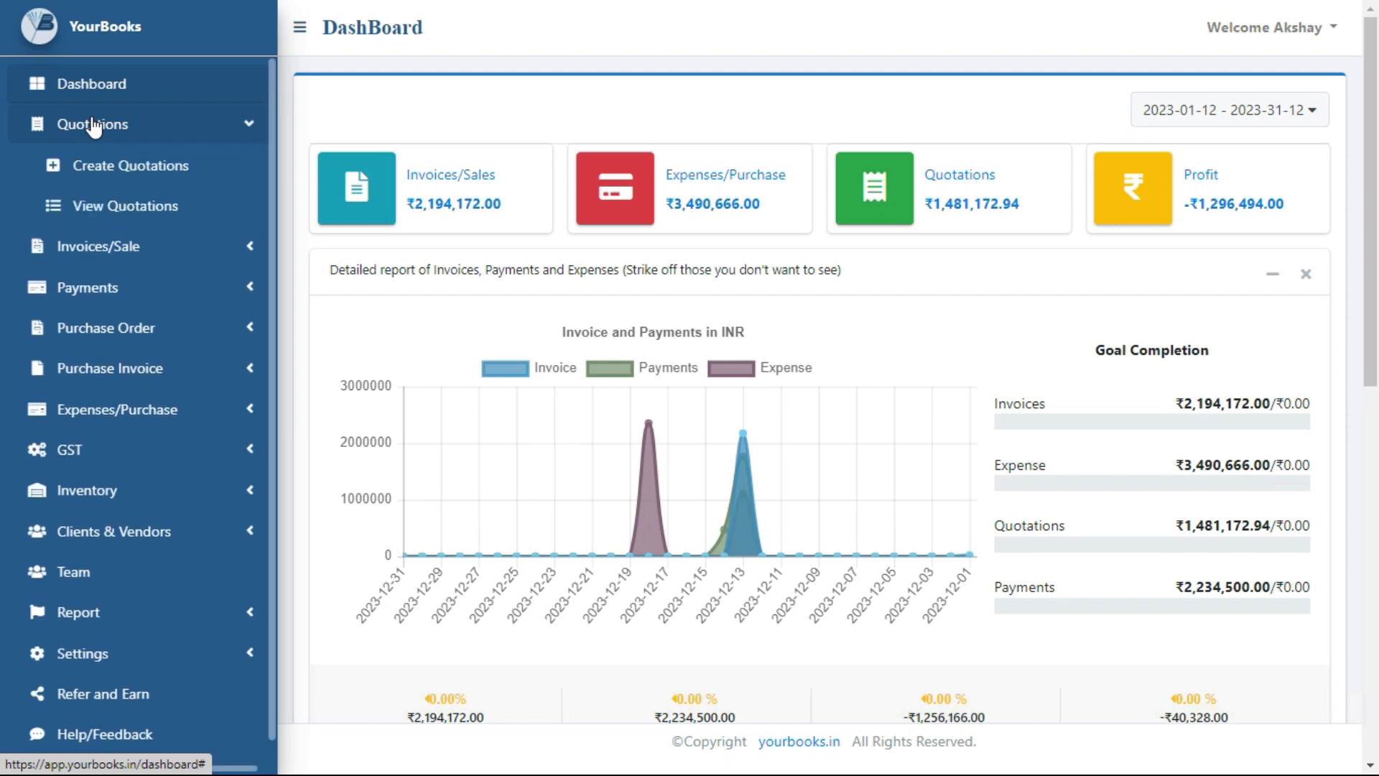
{"action": "left_click", "coordinate": [97, 166]}
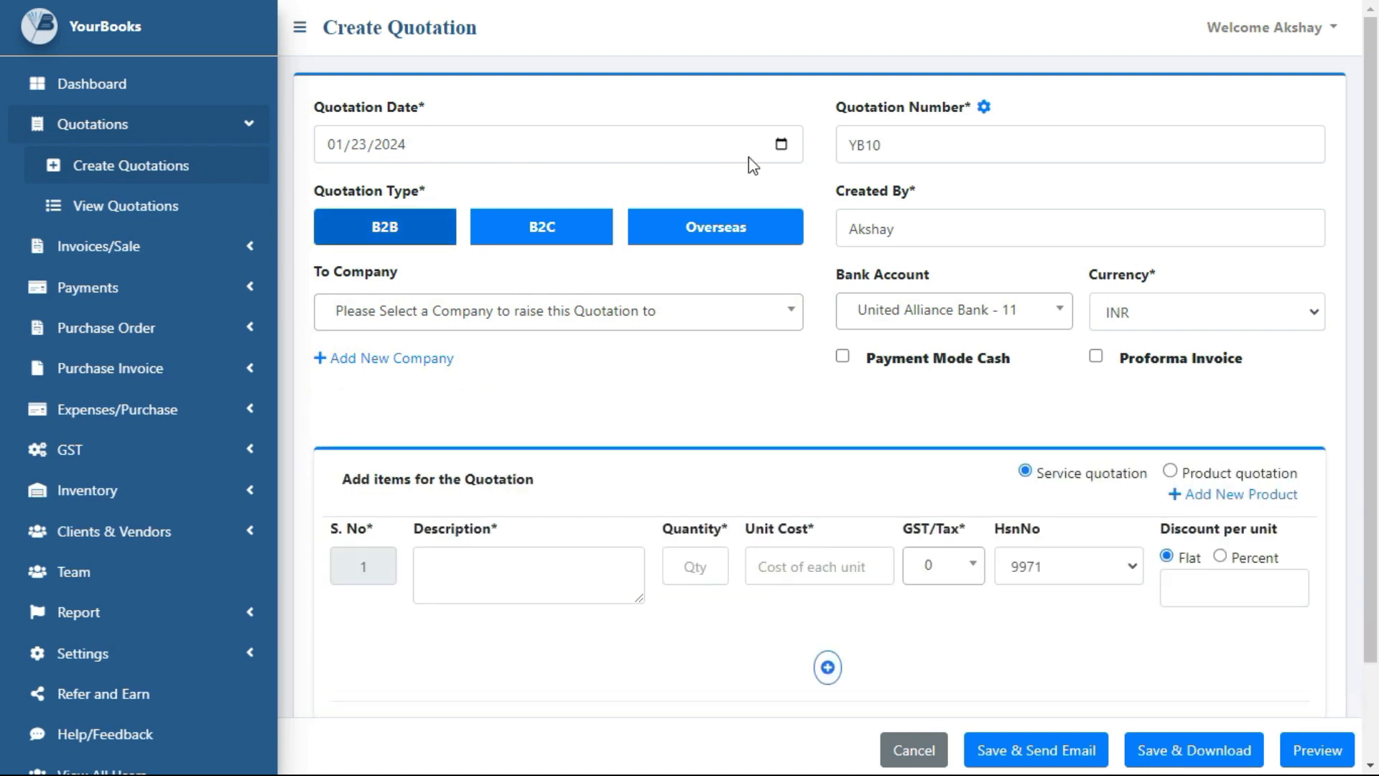
{"action": "left_click", "coordinate": [783, 146]}
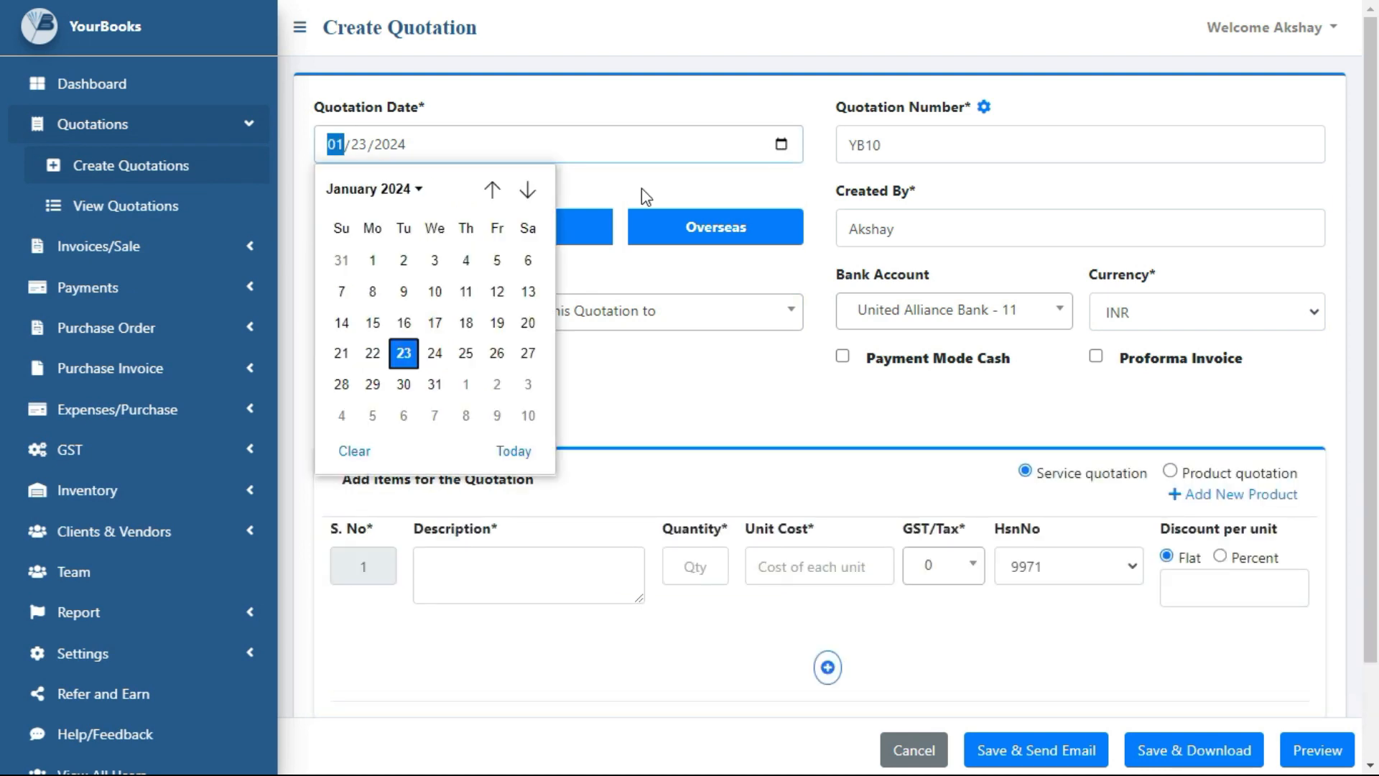
{"action": "left_click", "coordinate": [405, 355]}
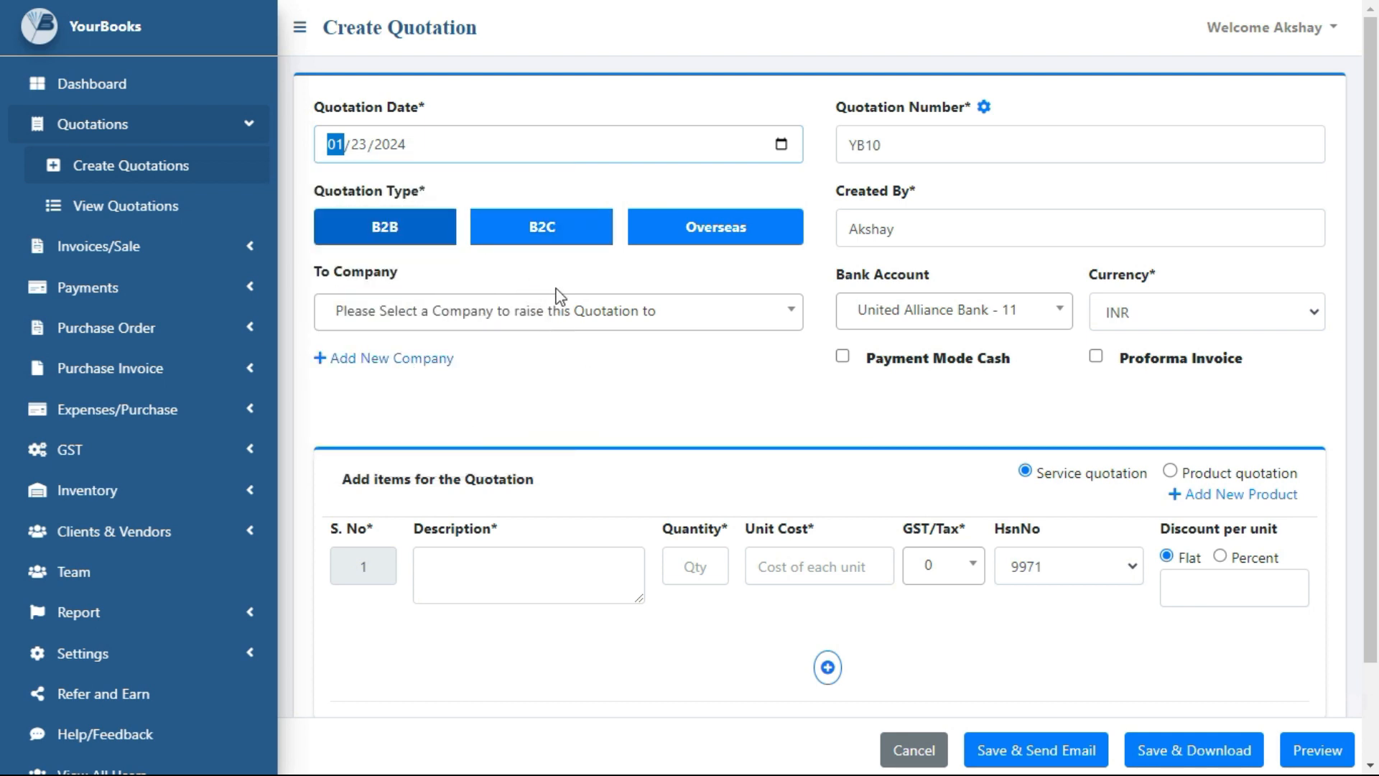
{"action": "left_click", "coordinate": [554, 237]}
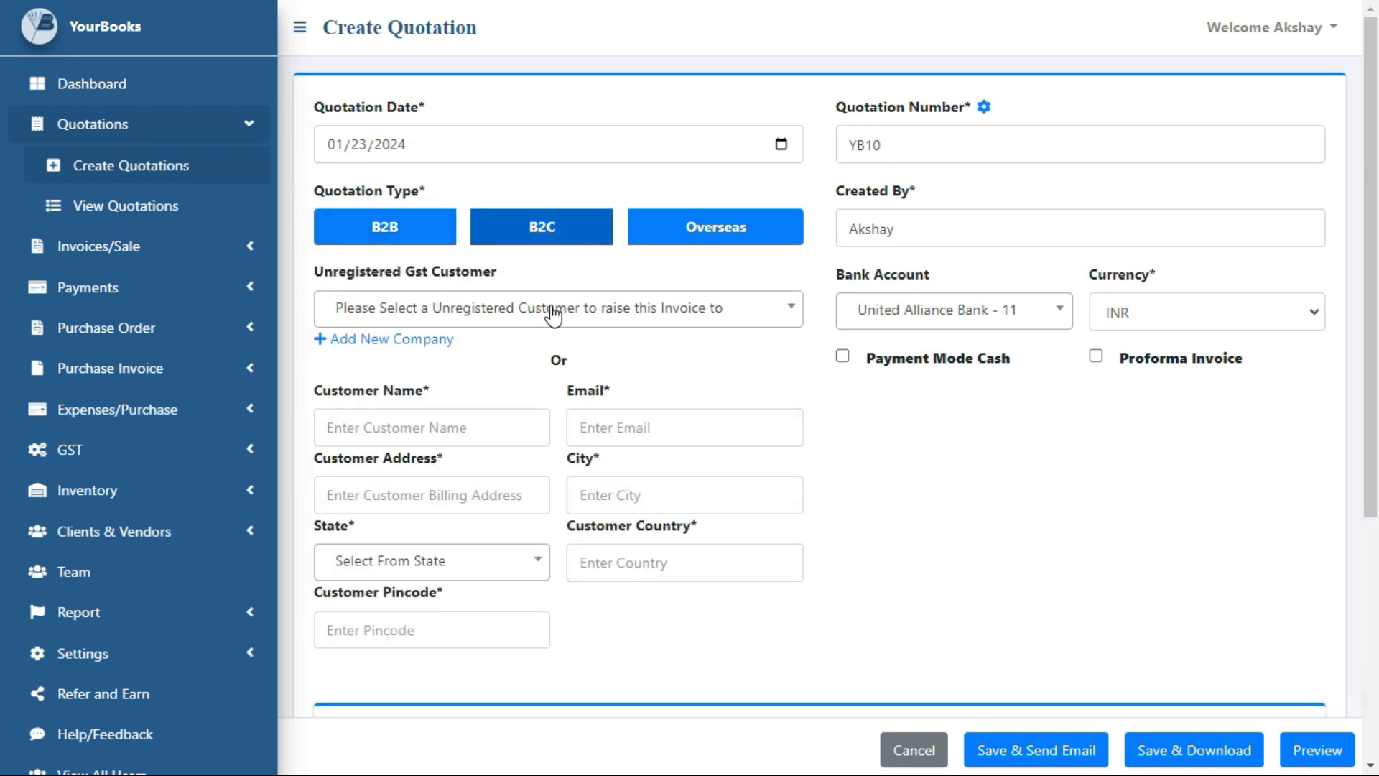
{"action": "left_click", "coordinate": [552, 314]}
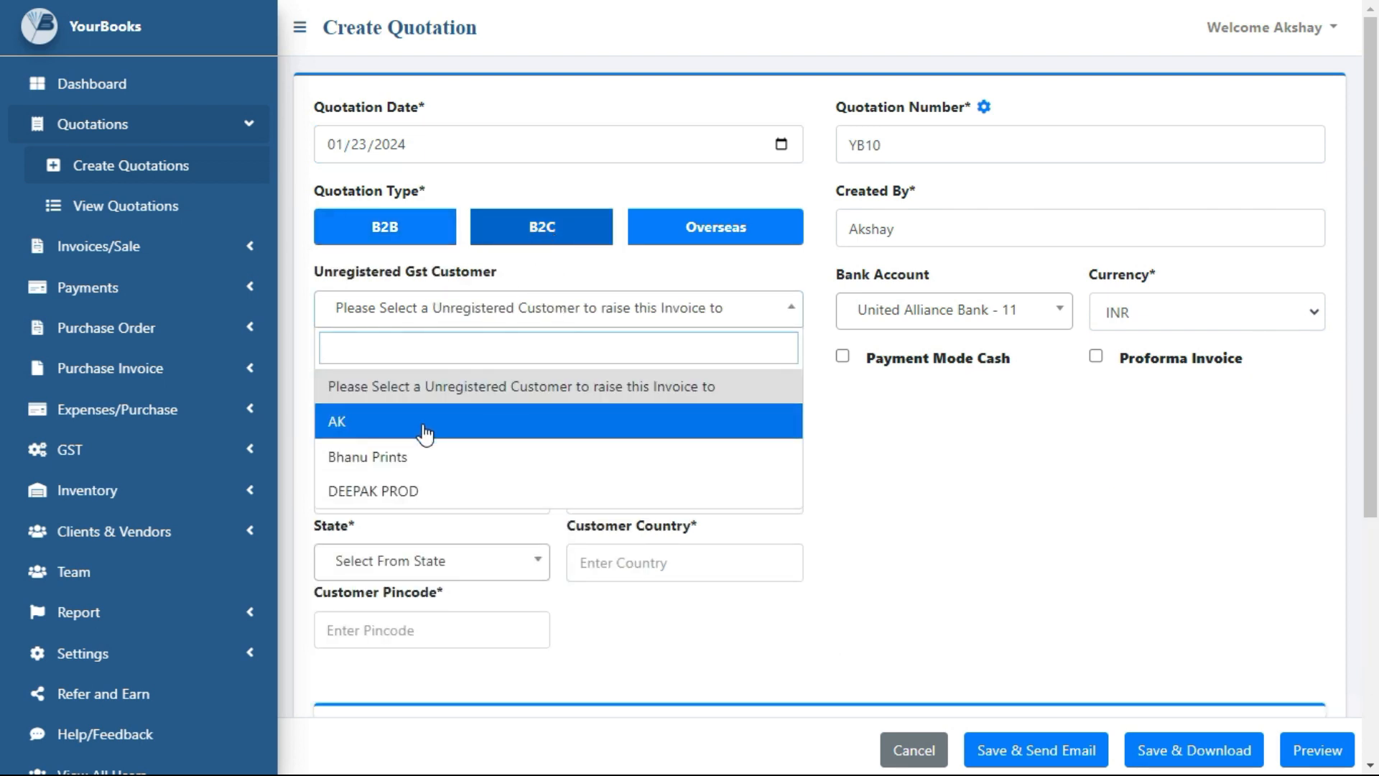
{"action": "left_click", "coordinate": [396, 460]}
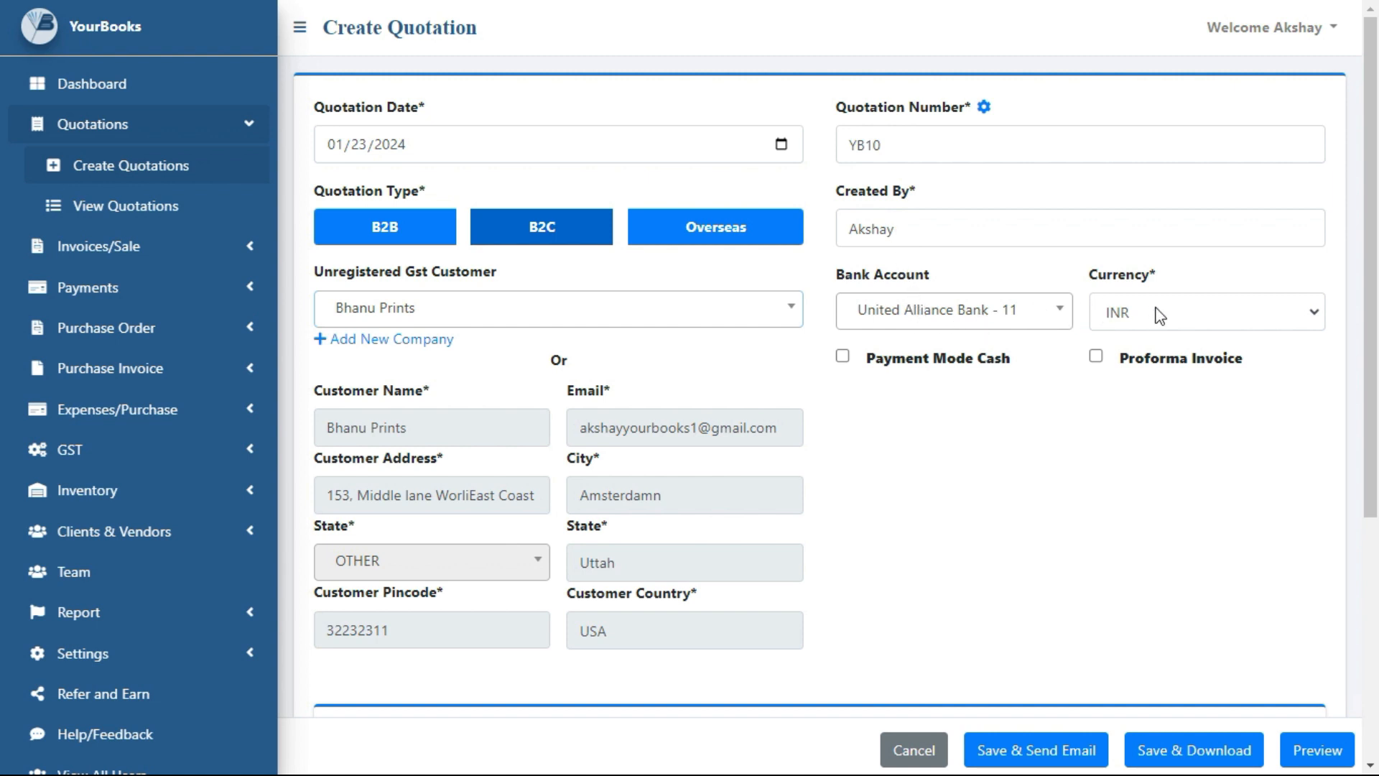
Mark it as a proforma invoice and add Step Controllers, quantity 20, unit cost 1500.
{"action": "left_click", "coordinate": [1095, 356]}
{"action": "scroll", "coordinate": [1086, 455], "scroll_direction": "down", "scroll_amount": 2}
{"action": "scroll", "coordinate": [1082, 455], "scroll_direction": "down", "scroll_amount": 3}
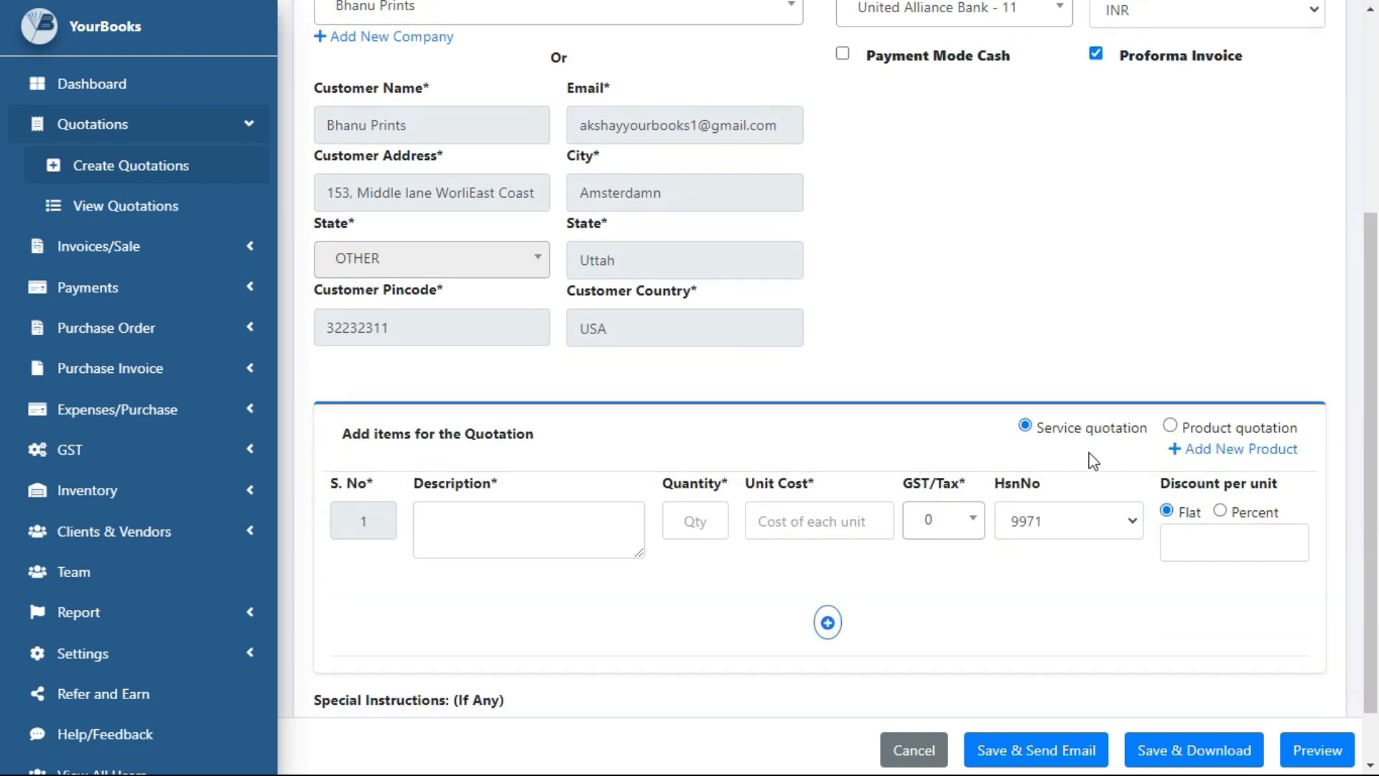
{"action": "scroll", "coordinate": [1086, 457], "scroll_direction": "down", "scroll_amount": 1}
{"action": "left_click", "coordinate": [553, 448]}
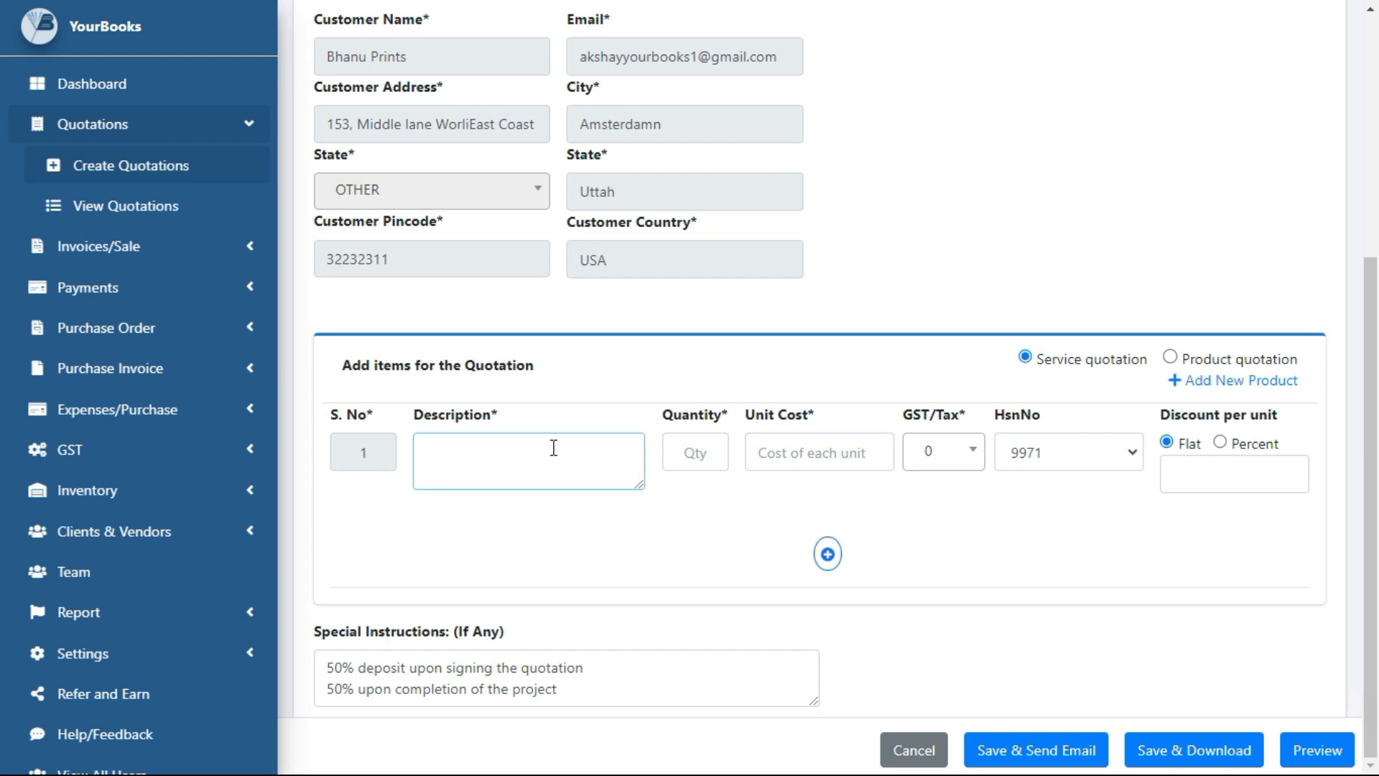
{"action": "type", "text": "Step Controllers"}
{"action": "left_click", "coordinate": [682, 447]}
{"action": "type", "text": "20"}
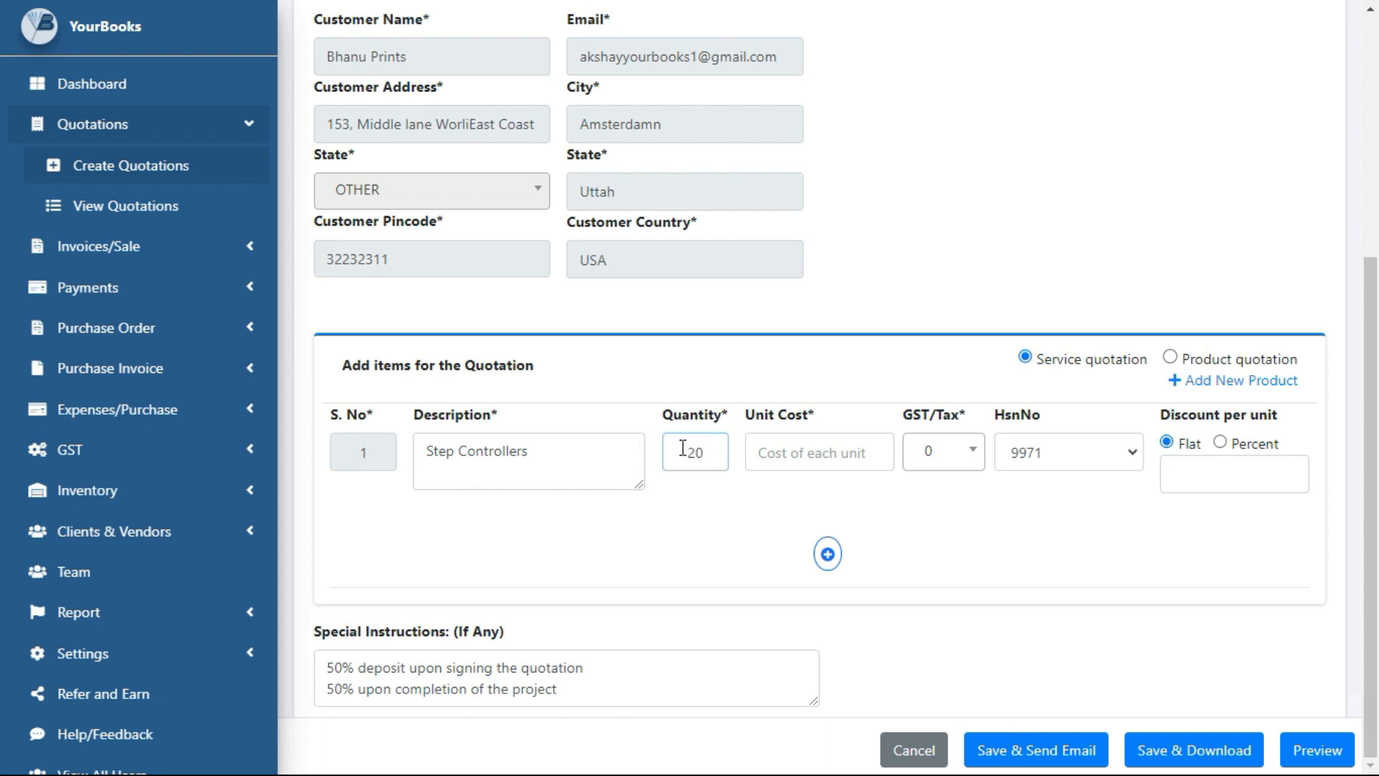
{"action": "left_click", "coordinate": [763, 447]}
{"action": "type", "text": "15000"}
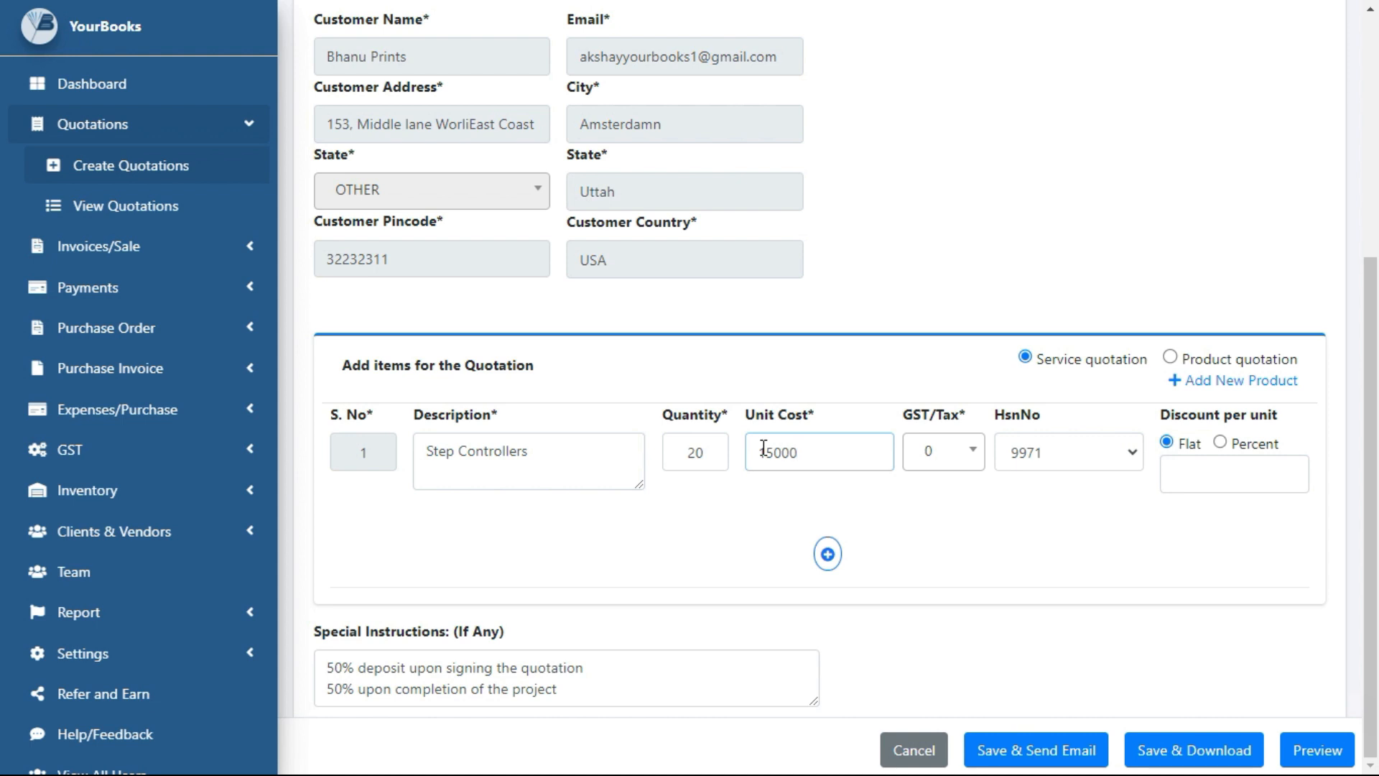
{"action": "key", "text": "BackSpace"}
Apply 18% GST to the line, then save and email the quotation.
{"action": "left_click", "coordinate": [973, 451]}
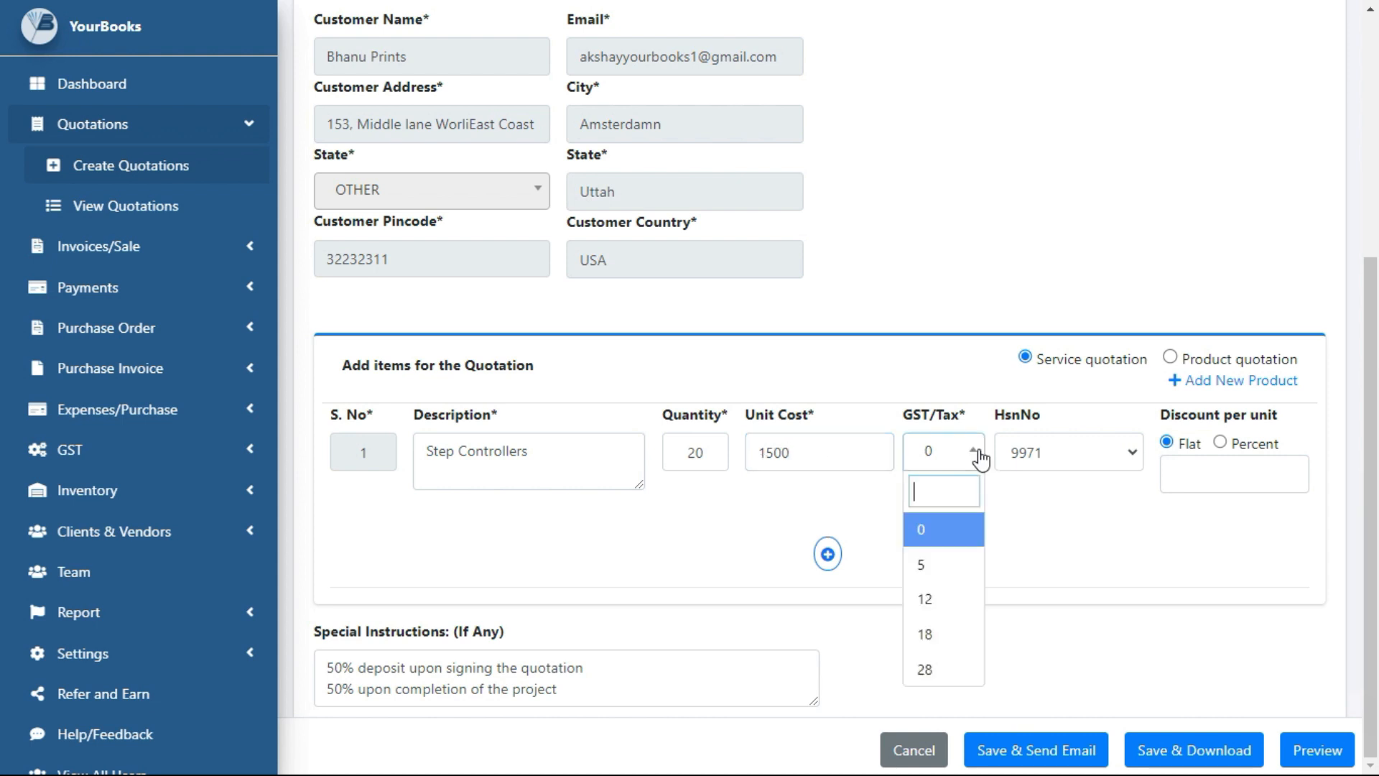
{"action": "left_click", "coordinate": [945, 632]}
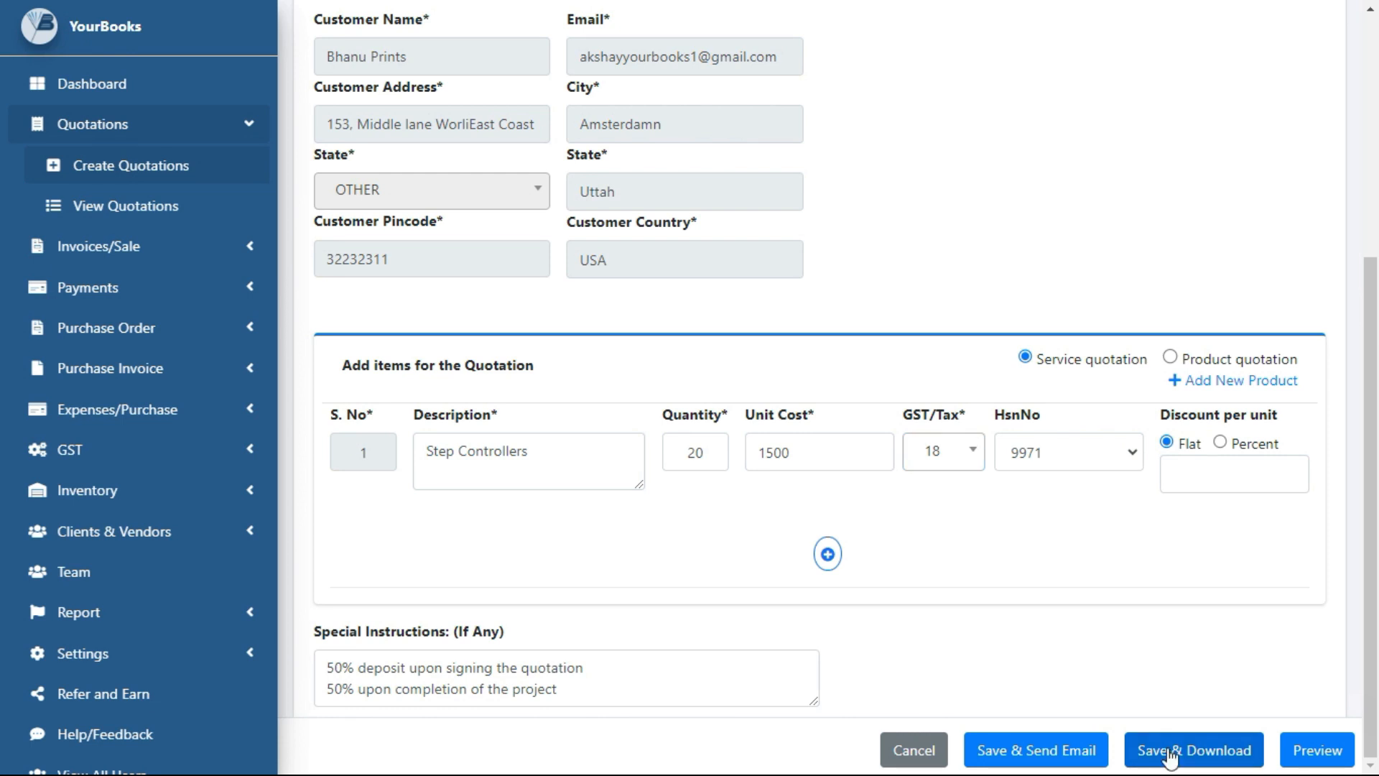
{"action": "left_click", "coordinate": [1038, 751]}
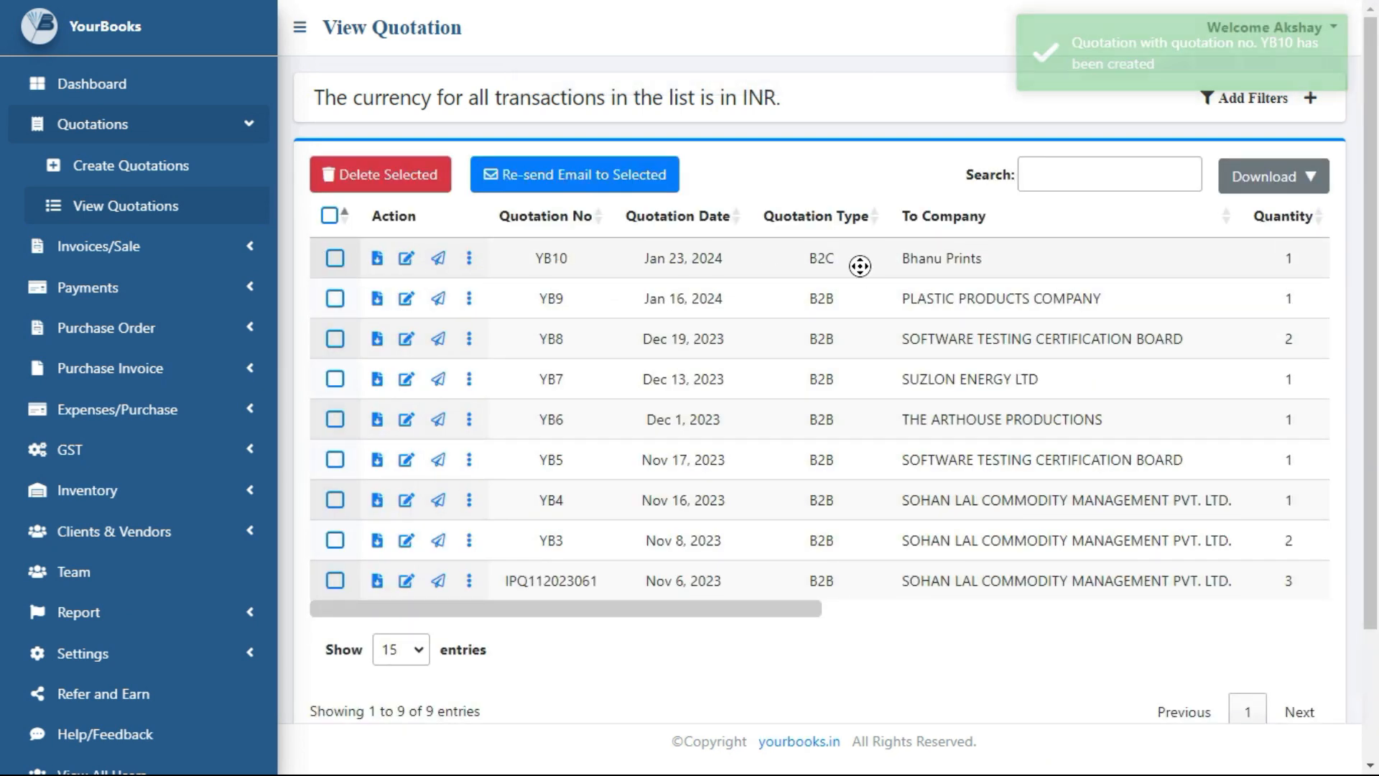
Review quotation YB10's row across the table and select its customer name Bhanu Prints.
{"action": "scroll", "coordinate": [860, 266], "scroll_direction": "right", "scroll_amount": 10}
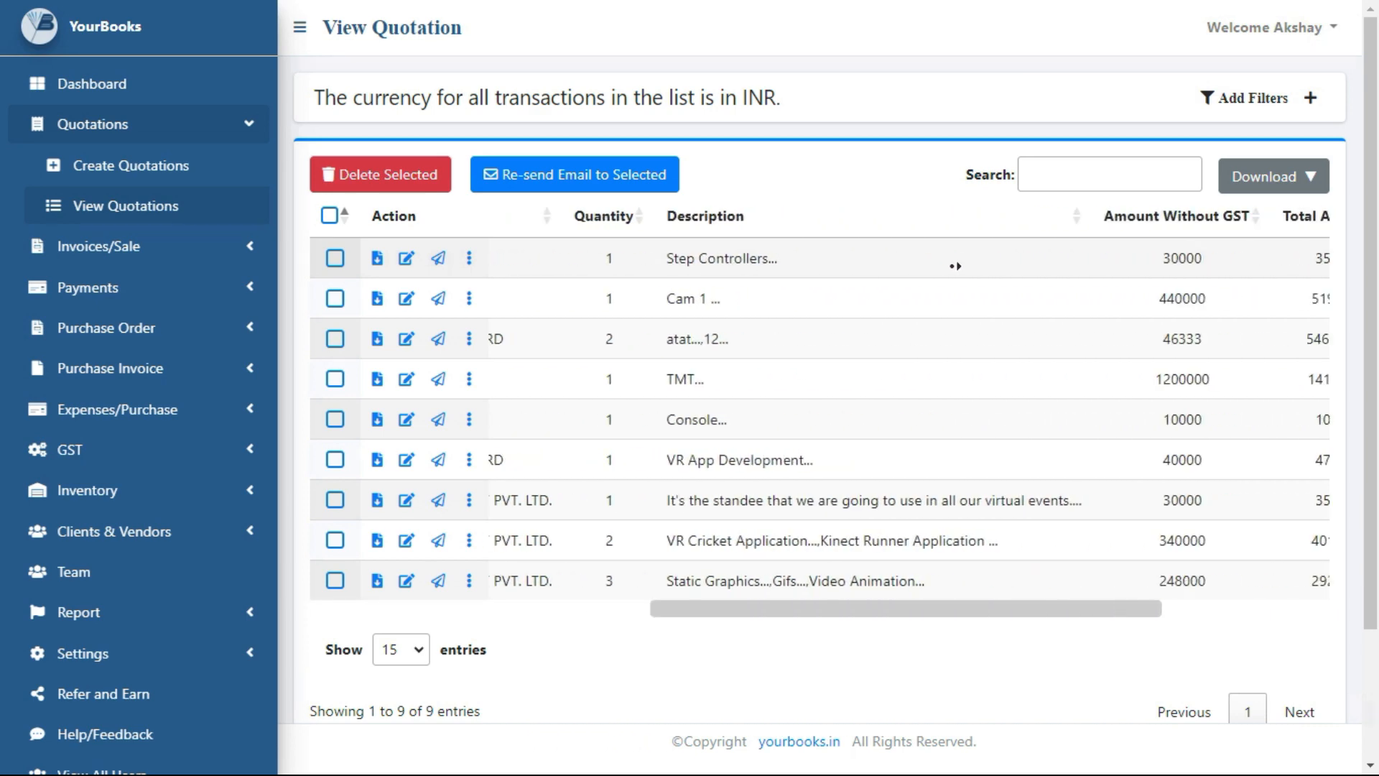
{"action": "scroll", "coordinate": [956, 265], "scroll_direction": "left", "scroll_amount": 10}
{"action": "triple_click", "coordinate": [915, 257]}
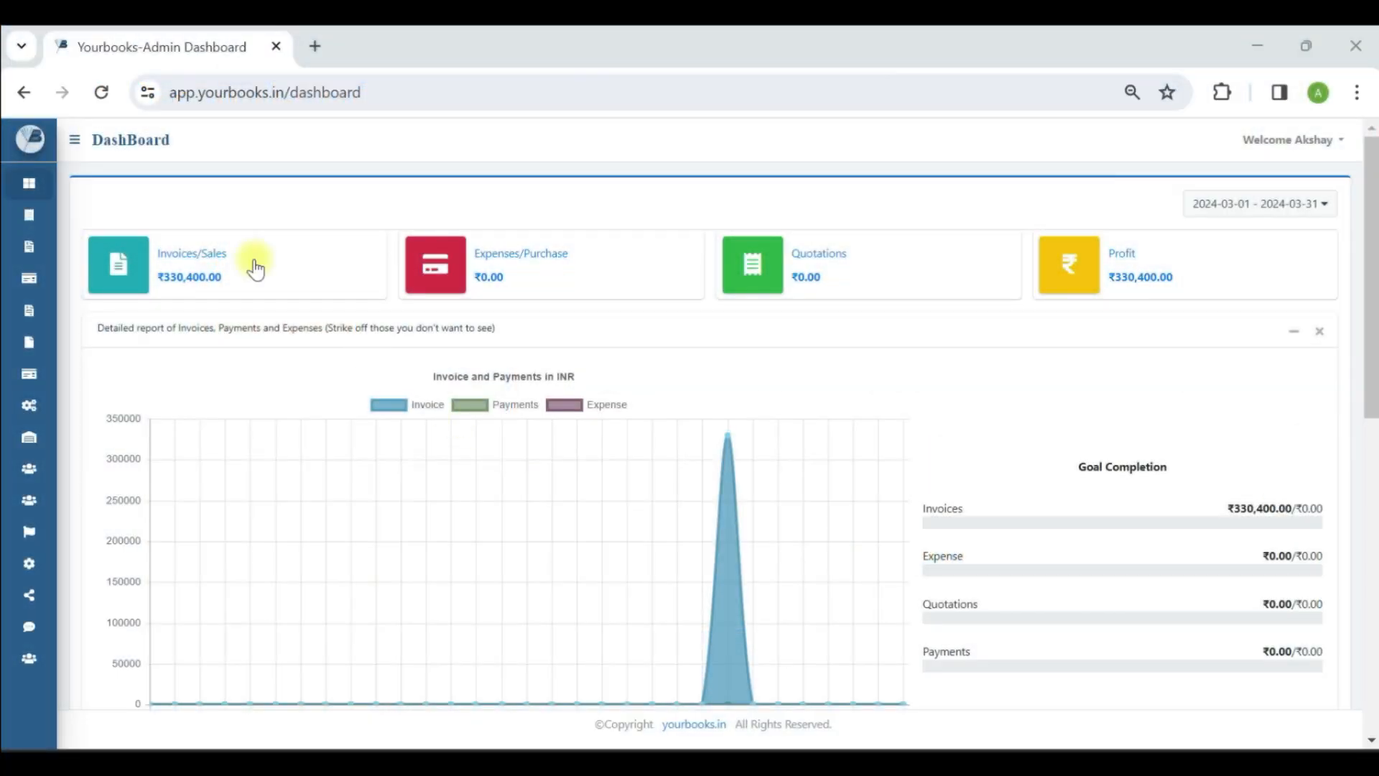
Open a blank Create Invoice form from the Invoices/Sale menu.
{"action": "left_click", "coordinate": [74, 140]}
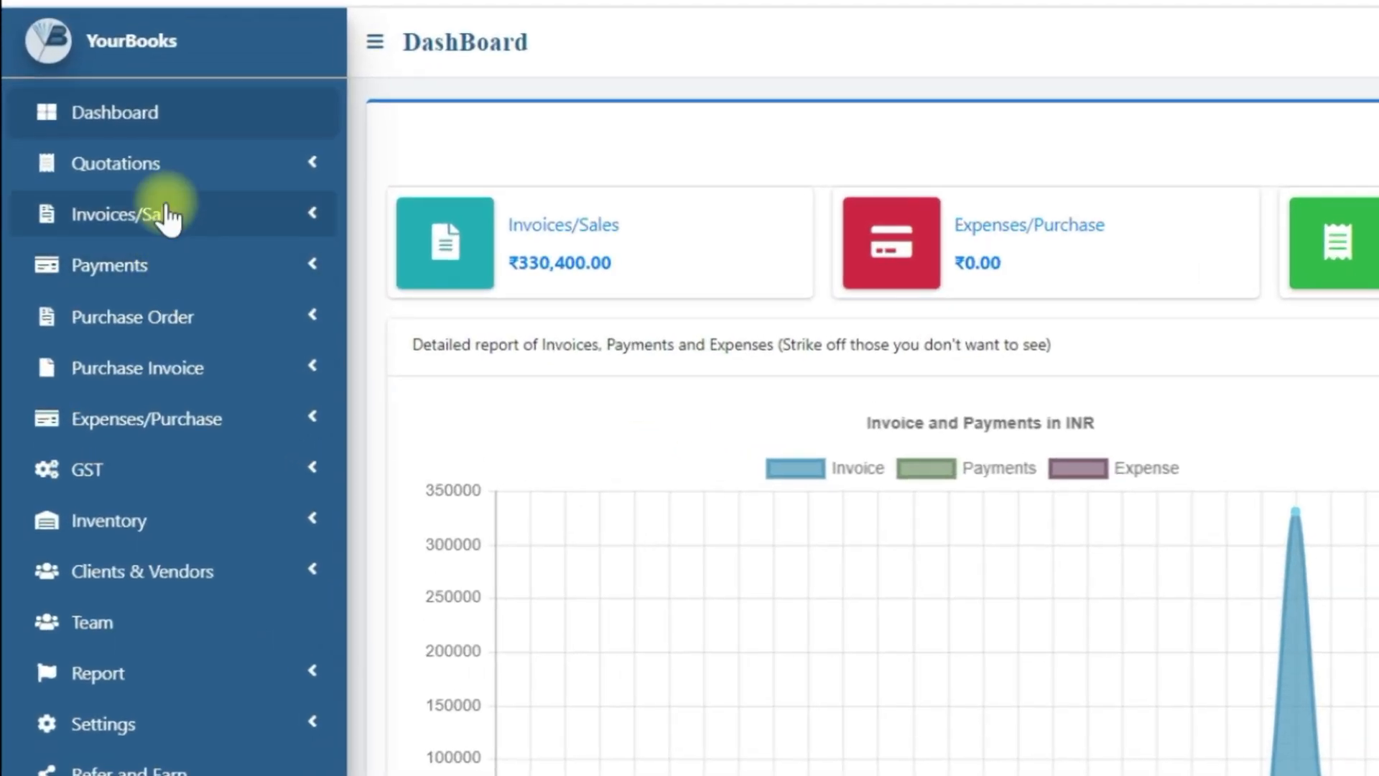
{"action": "left_click", "coordinate": [104, 247]}
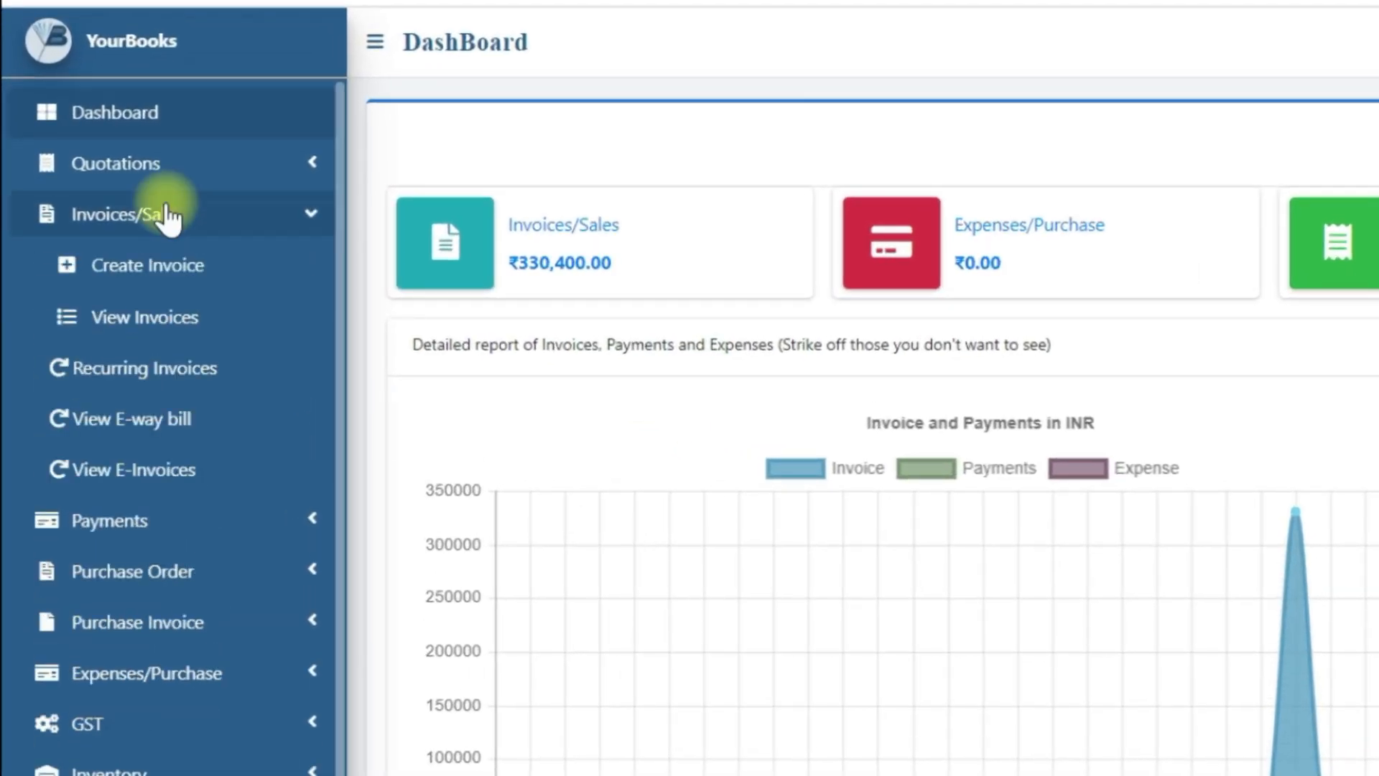
{"action": "left_click", "coordinate": [168, 276]}
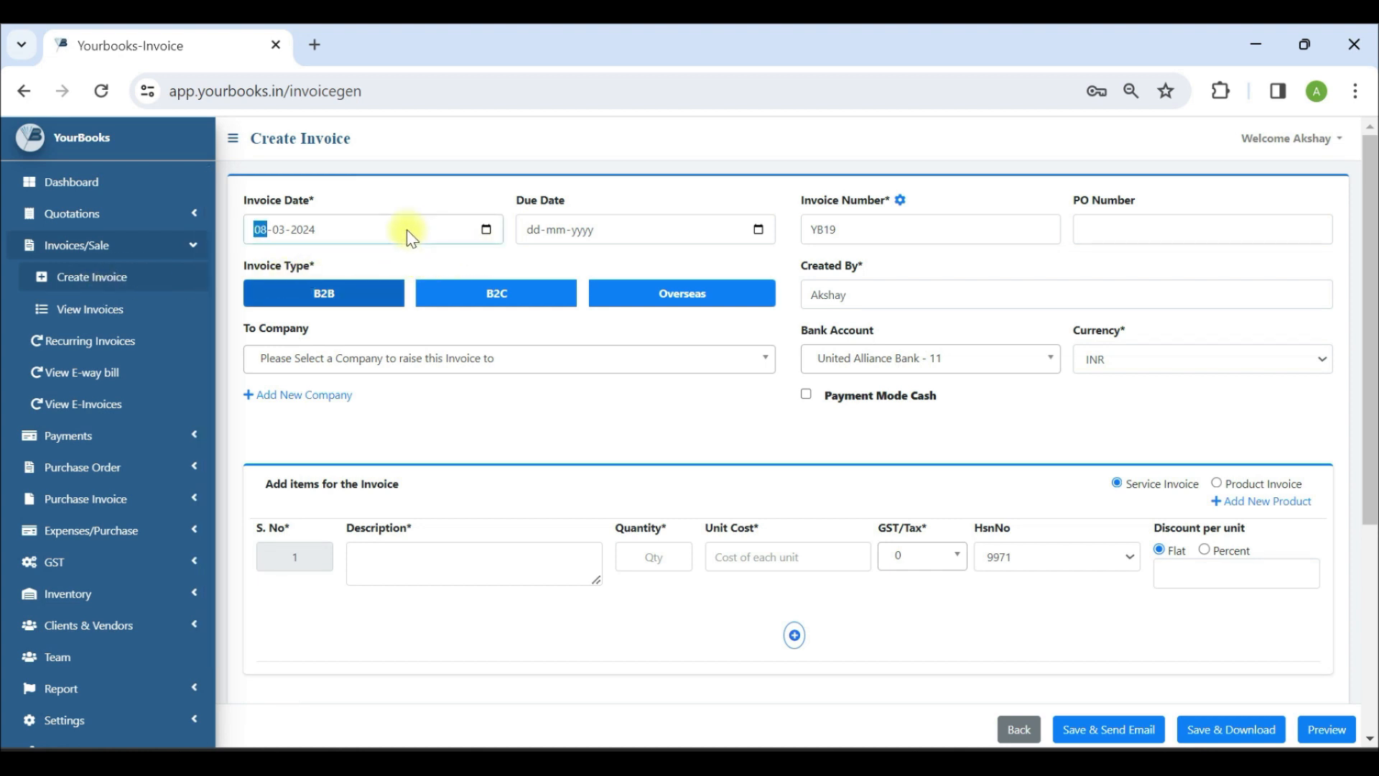
Set the invoice due date to 31-03-2024.
{"action": "left_click", "coordinate": [772, 231]}
{"action": "left_click", "coordinate": [763, 229]}
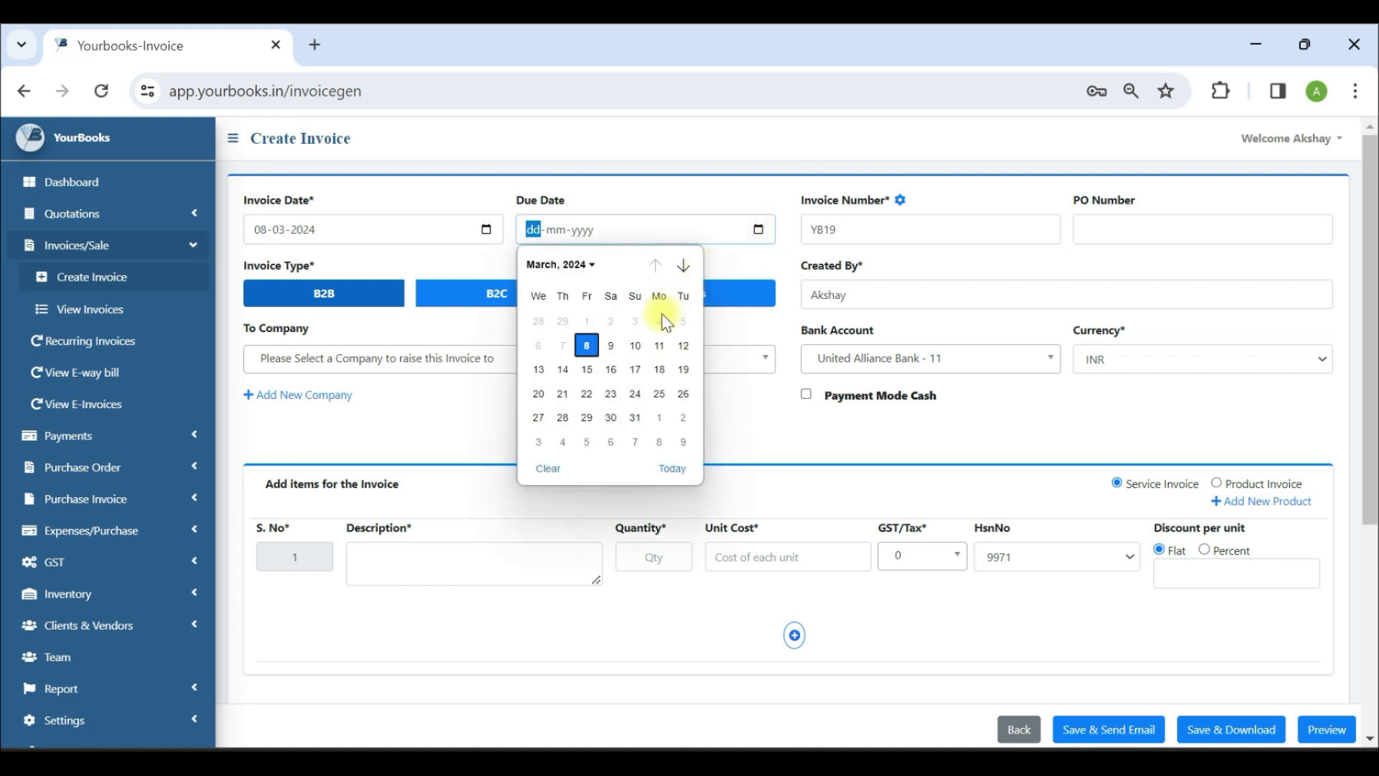
{"action": "left_click", "coordinate": [635, 414]}
{"action": "left_click", "coordinate": [617, 261]}
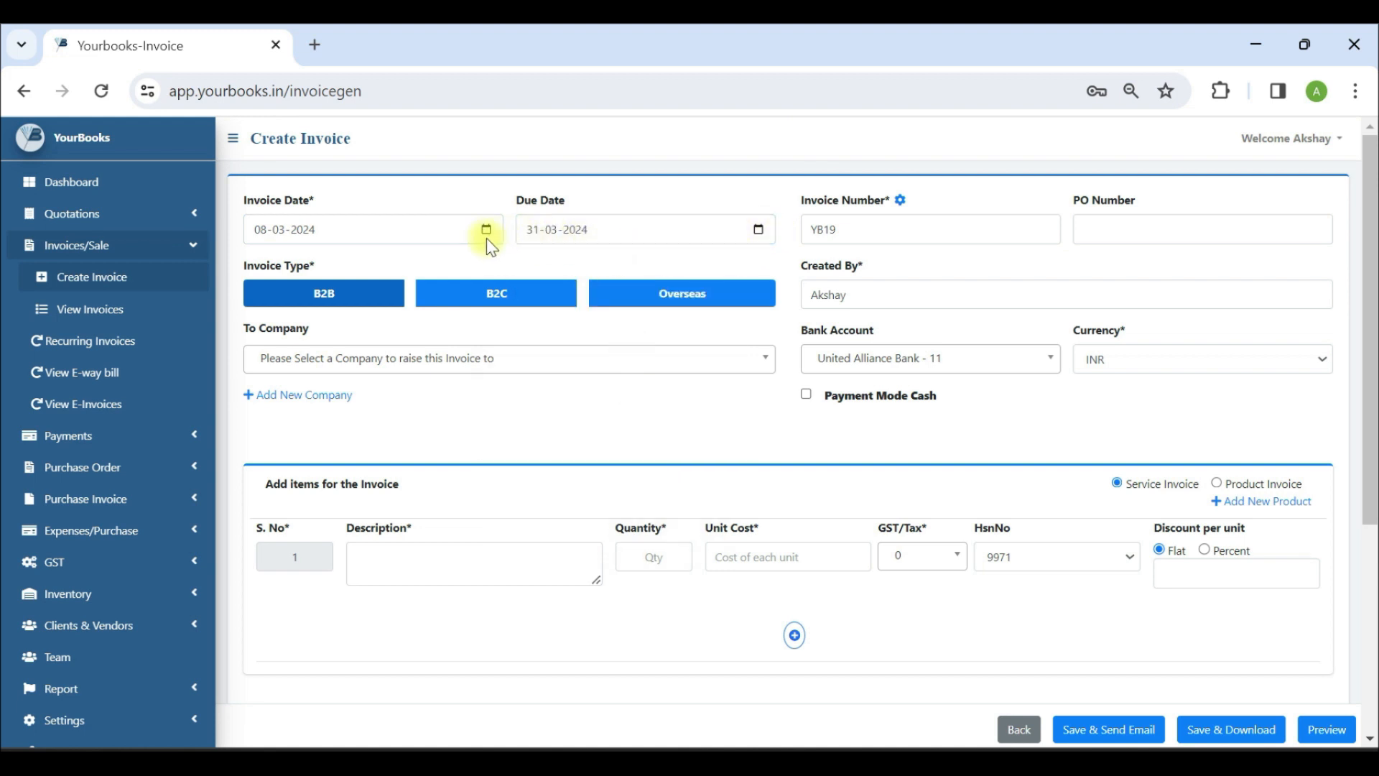
Keep the invoice B2B, bill PLASTIC PRODUCTS COMPANY, and fill in the PO number.
{"action": "left_click", "coordinate": [526, 303]}
{"action": "left_click", "coordinate": [318, 300]}
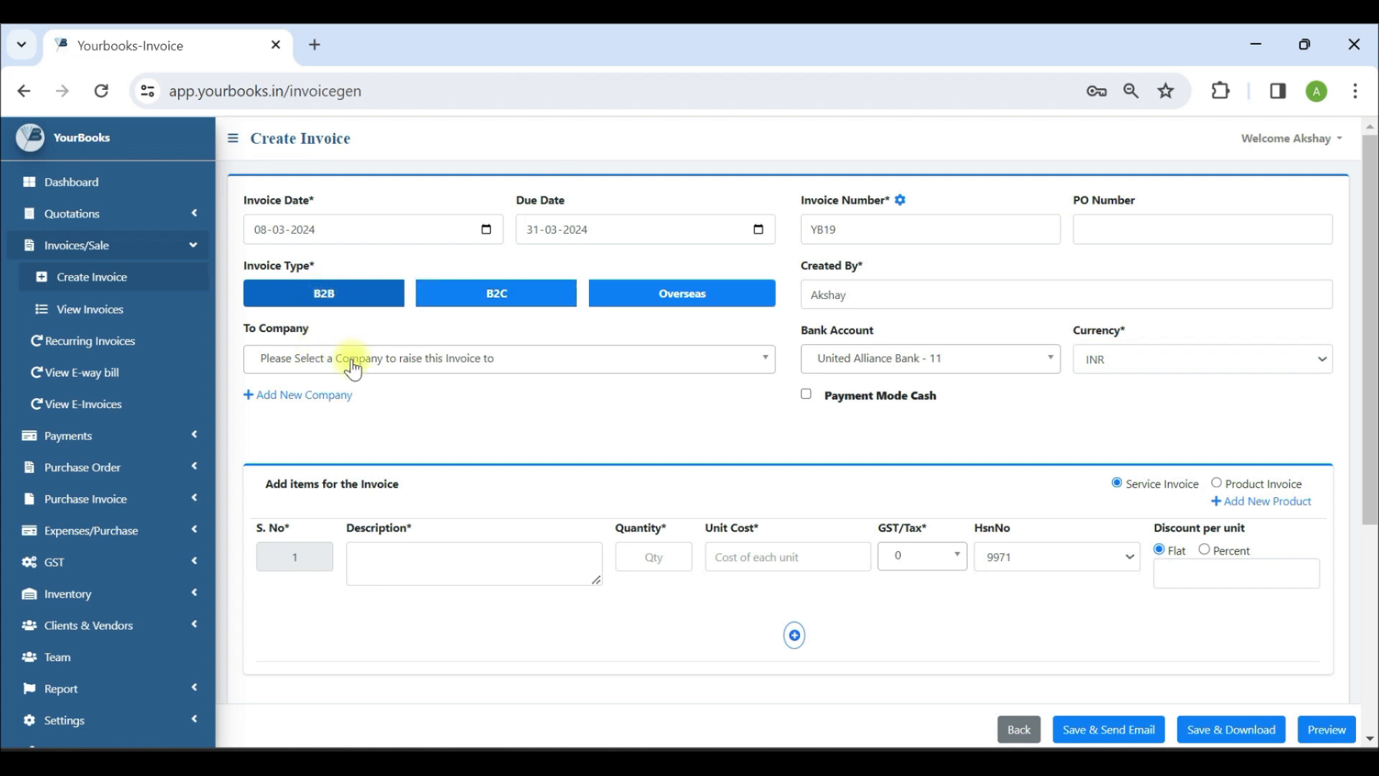
{"action": "left_click", "coordinate": [381, 362]}
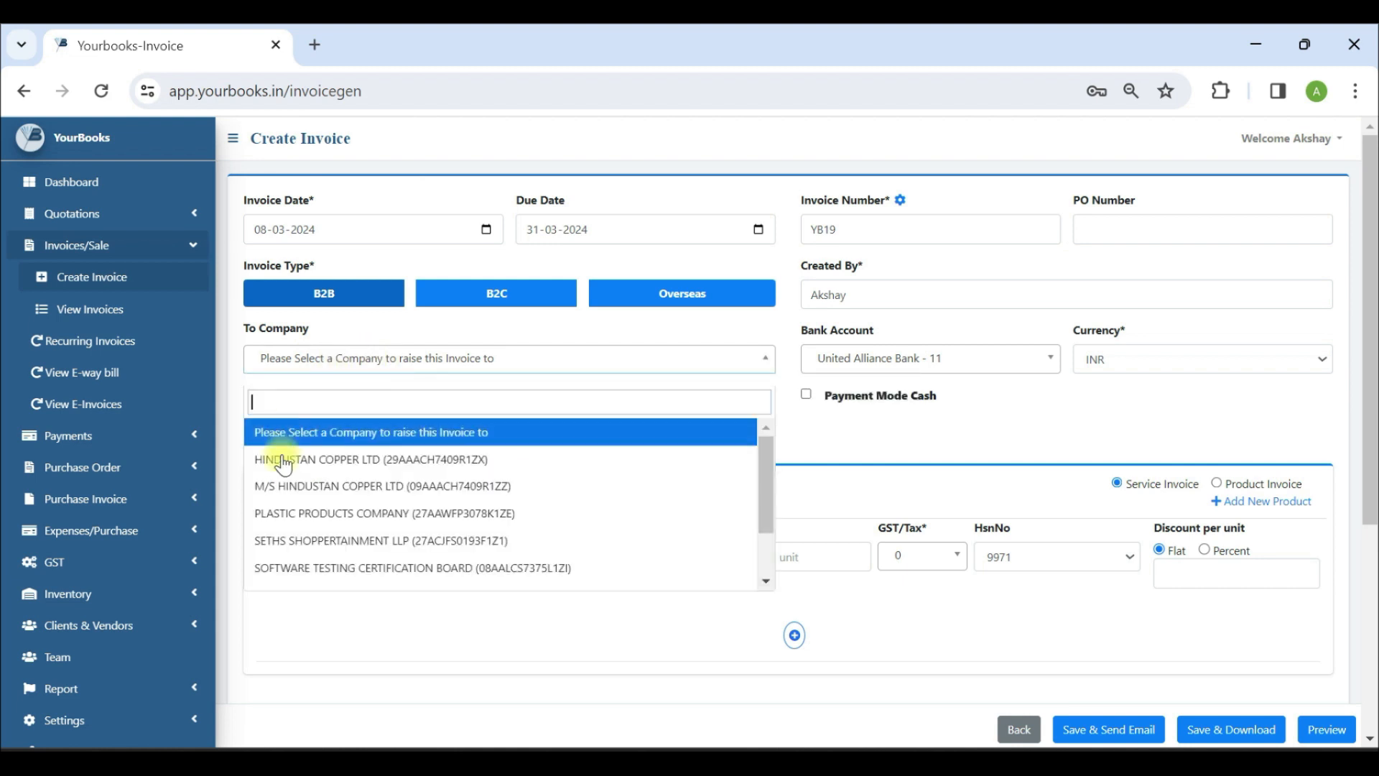
{"action": "left_click", "coordinate": [285, 513]}
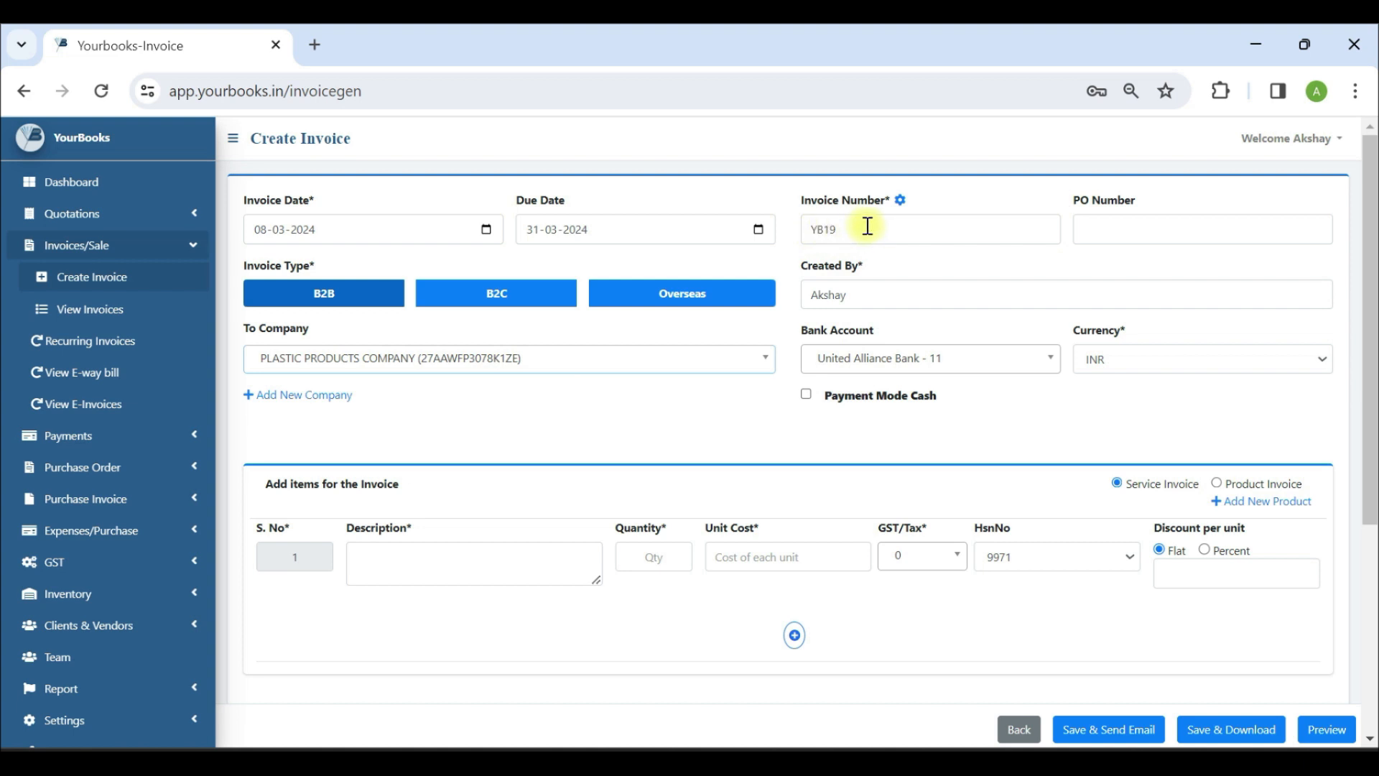
{"action": "left_click", "coordinate": [1076, 227]}
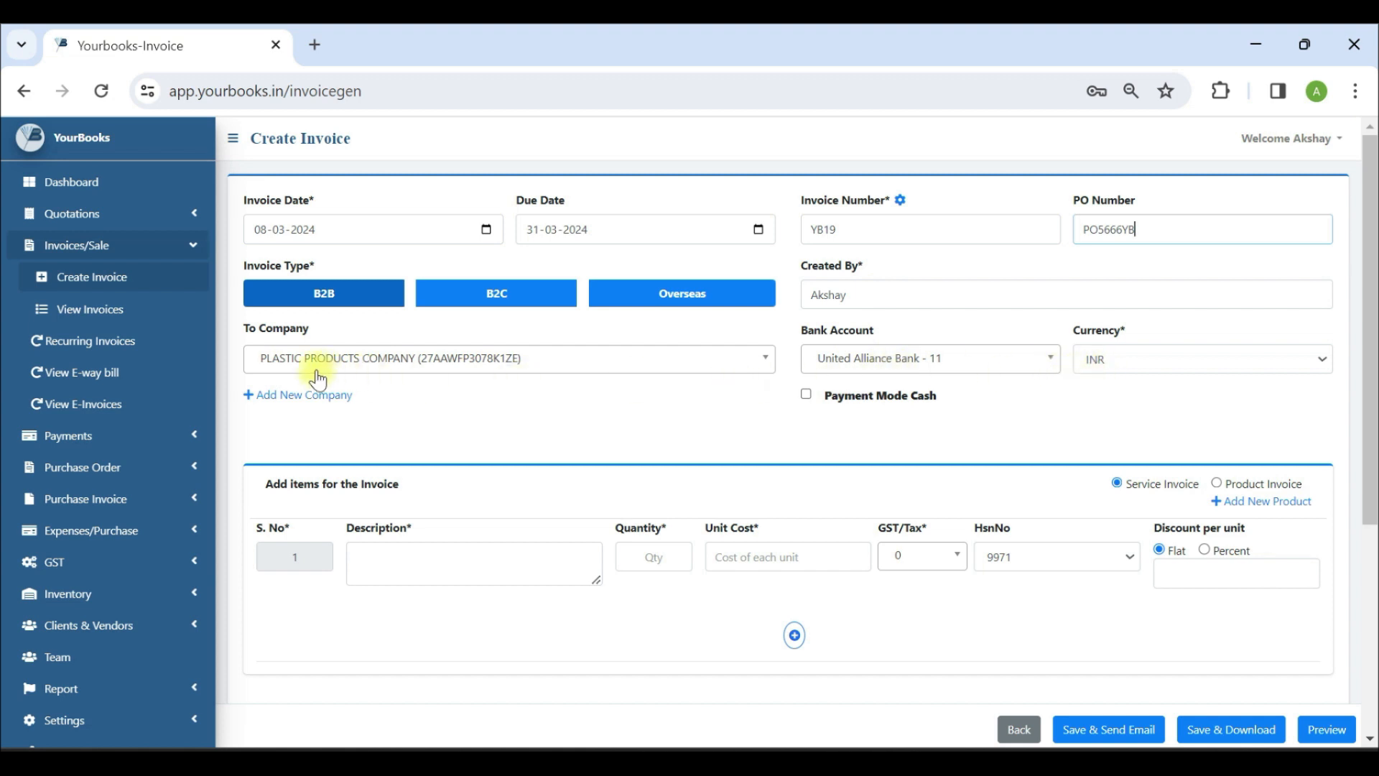
{"action": "left_click", "coordinate": [372, 562]}
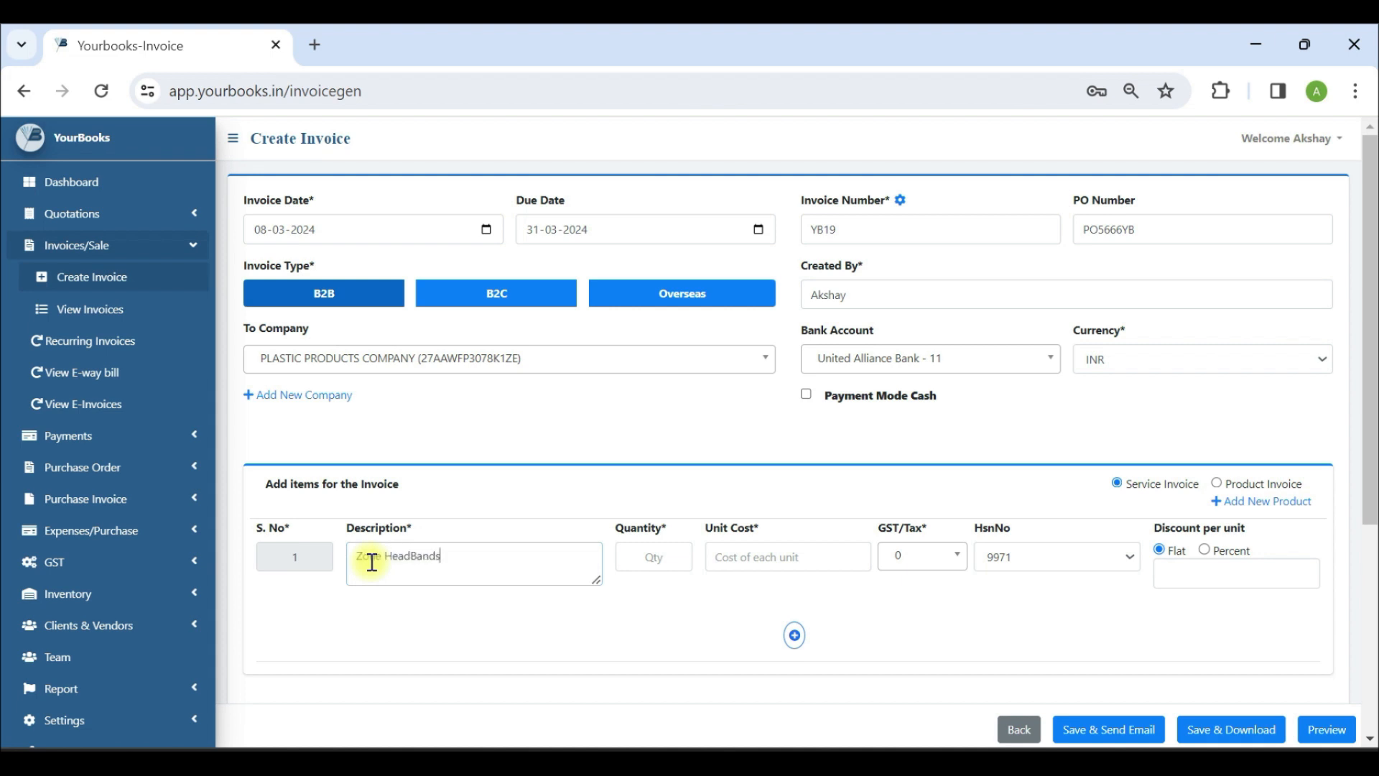
Correct the item to Zone Headbands with quantity 30, unit cost 2000 and 18% GST.
{"action": "right_click", "coordinate": [416, 556]}
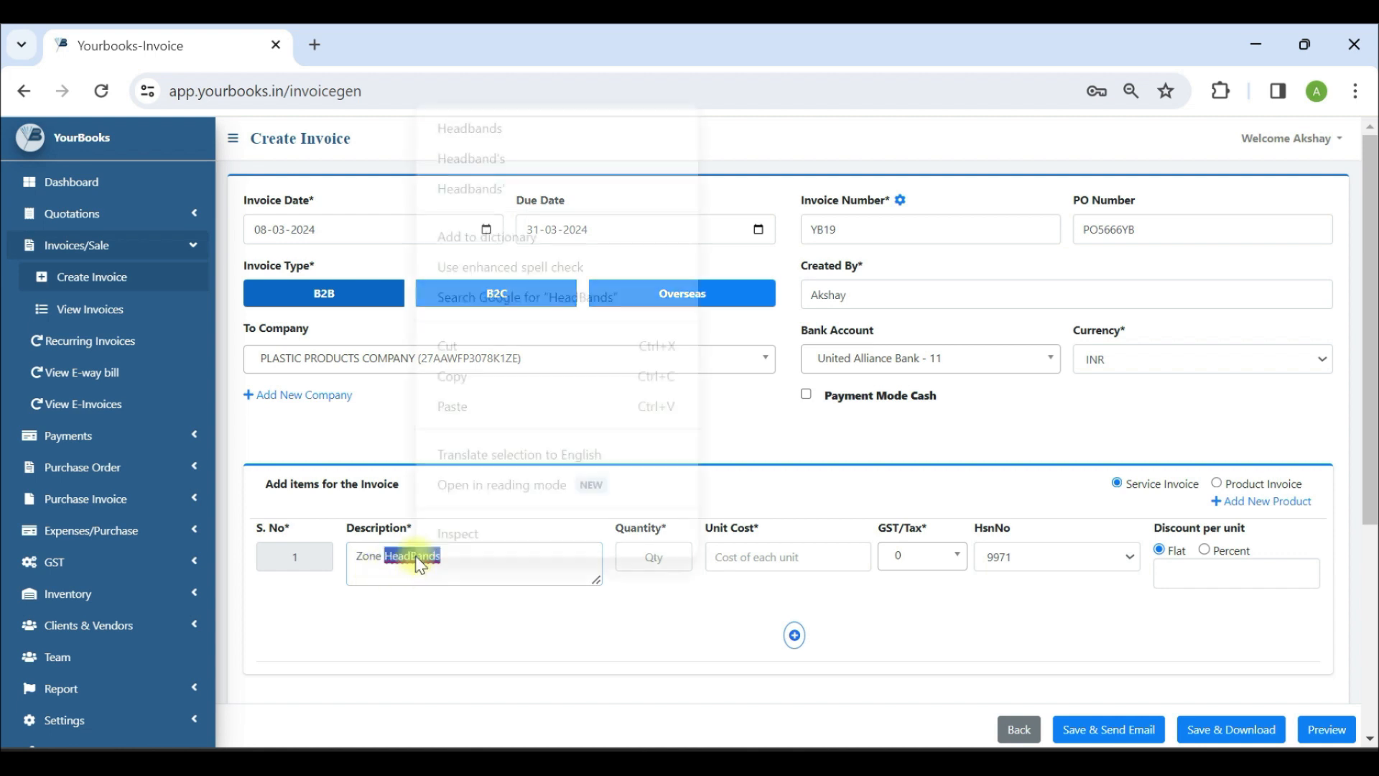
{"action": "left_click", "coordinate": [469, 128]}
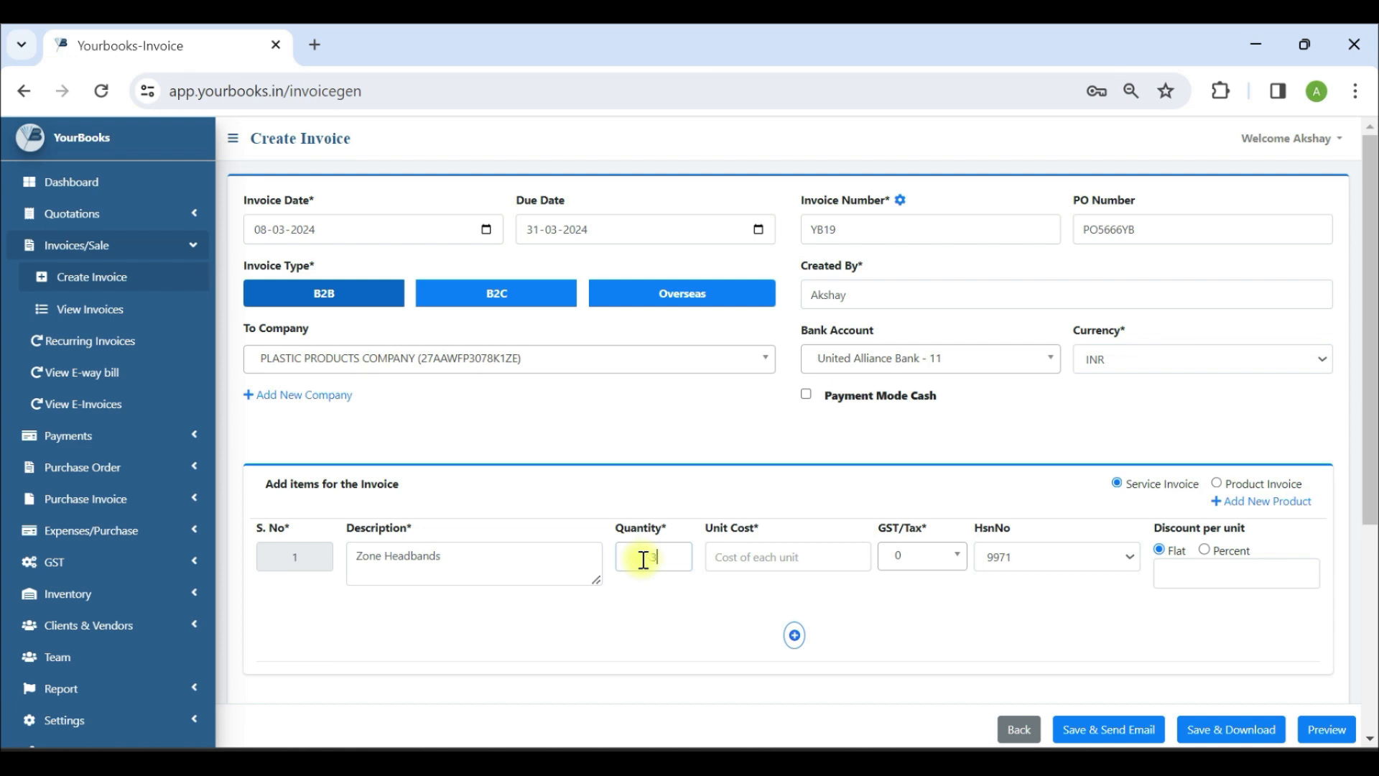
{"action": "type", "text": "2000"}
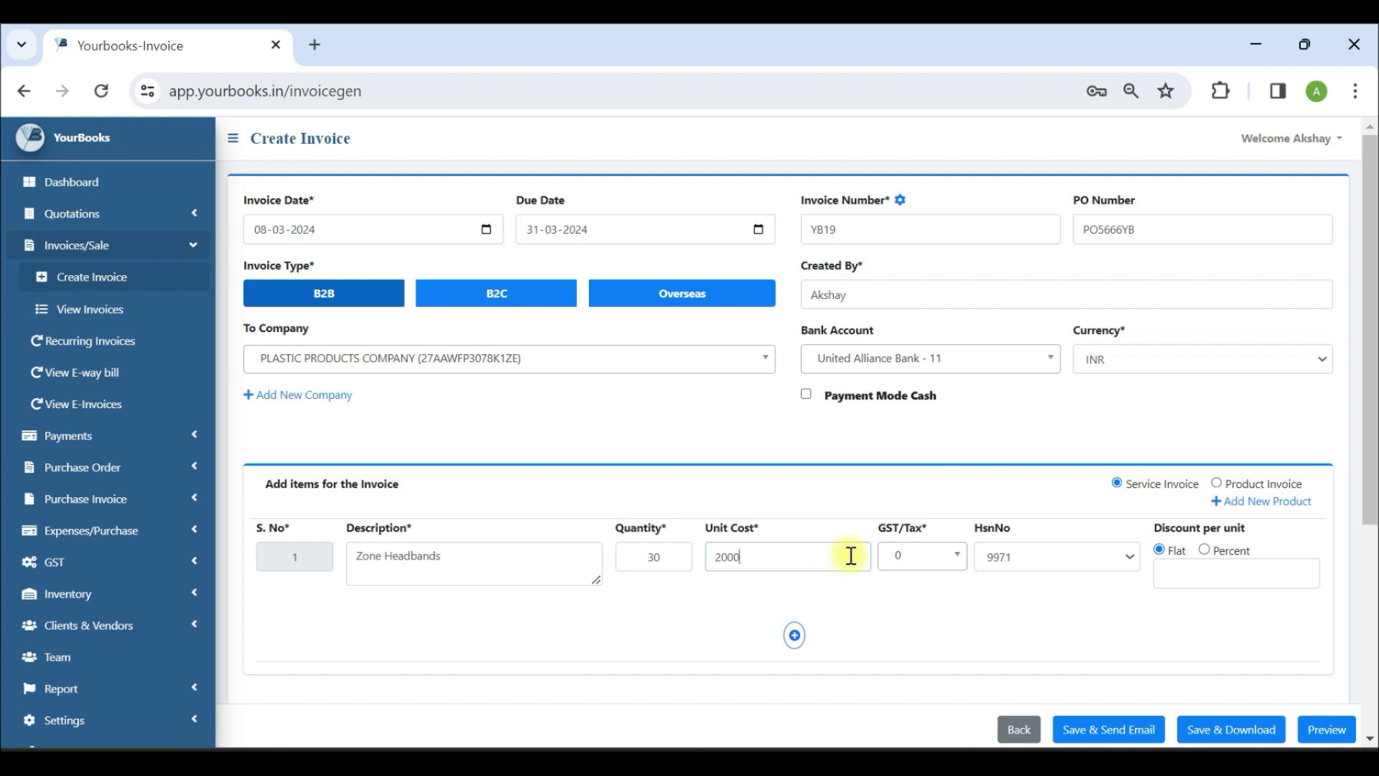
{"action": "left_click", "coordinate": [951, 566]}
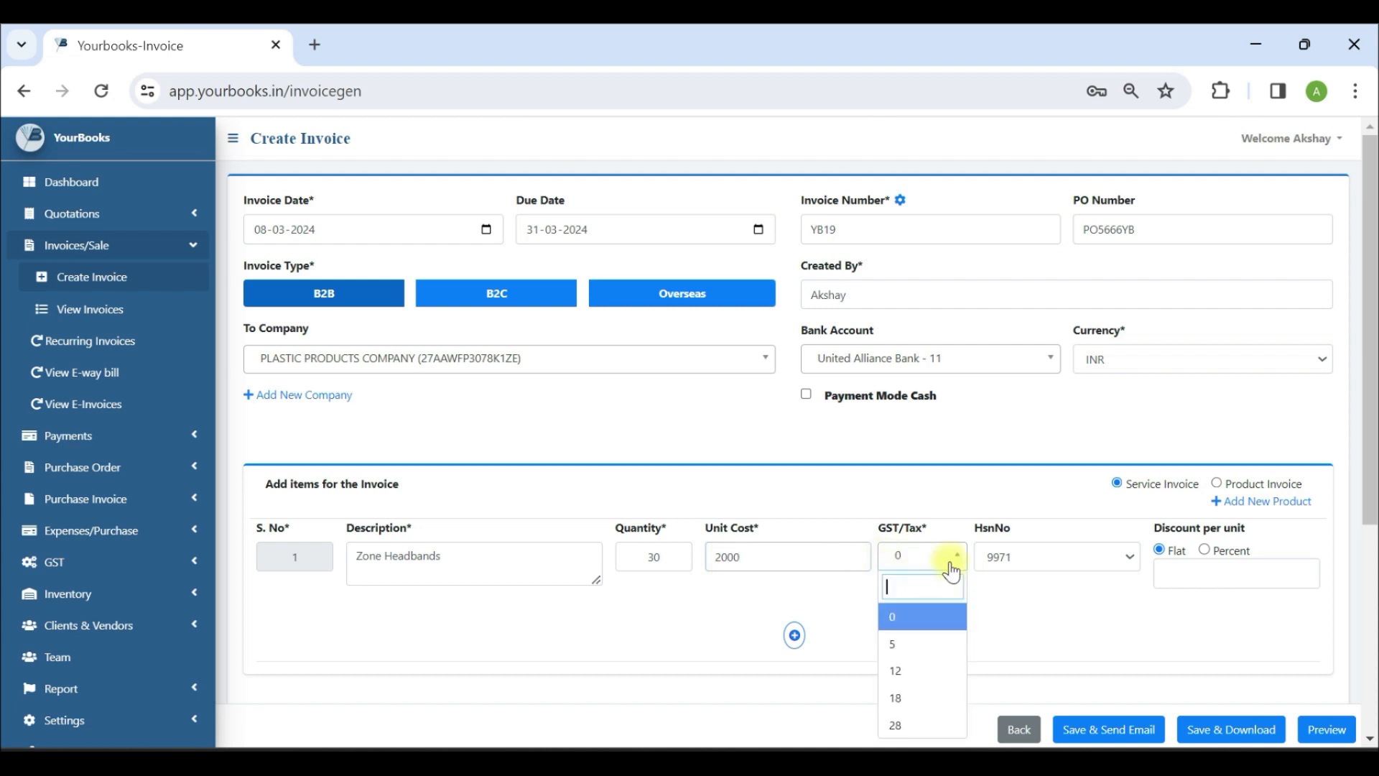
{"action": "left_click", "coordinate": [922, 701]}
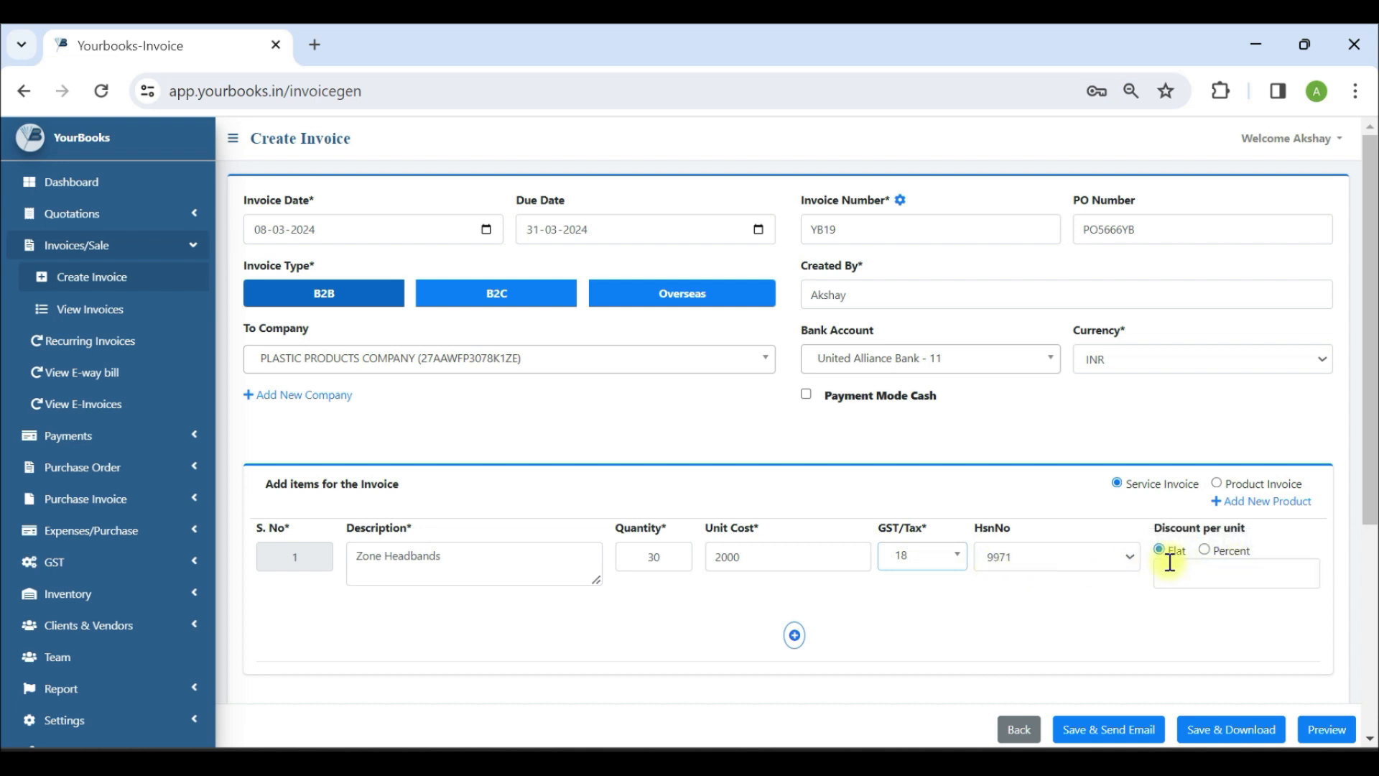
{"action": "scroll", "coordinate": [979, 597], "scroll_direction": "down", "scroll_amount": 5}
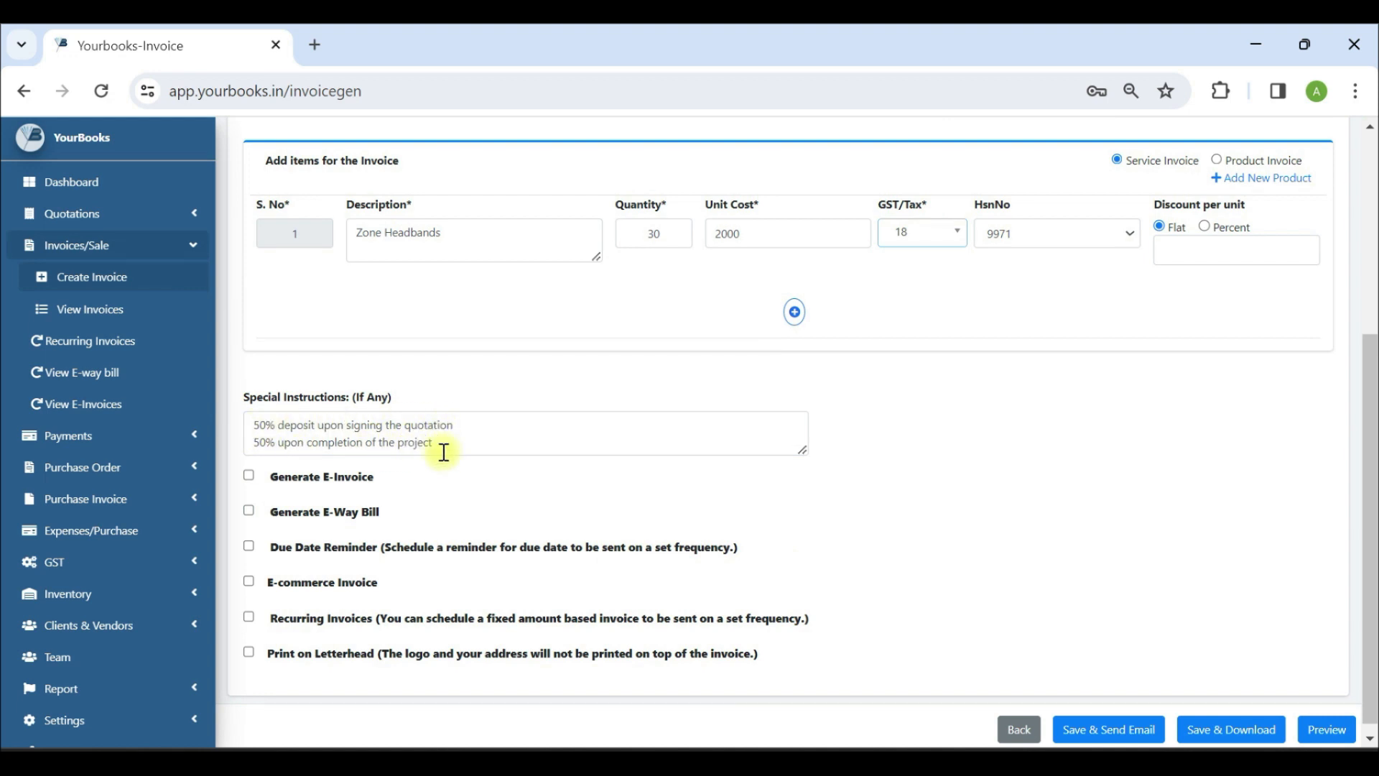
Dismiss the E-Invoice credentials dialog and turn on weekly due-date reminders for invoice YB19.
{"action": "scroll", "coordinate": [248, 474], "scroll_direction": "down", "scroll_amount": 1}
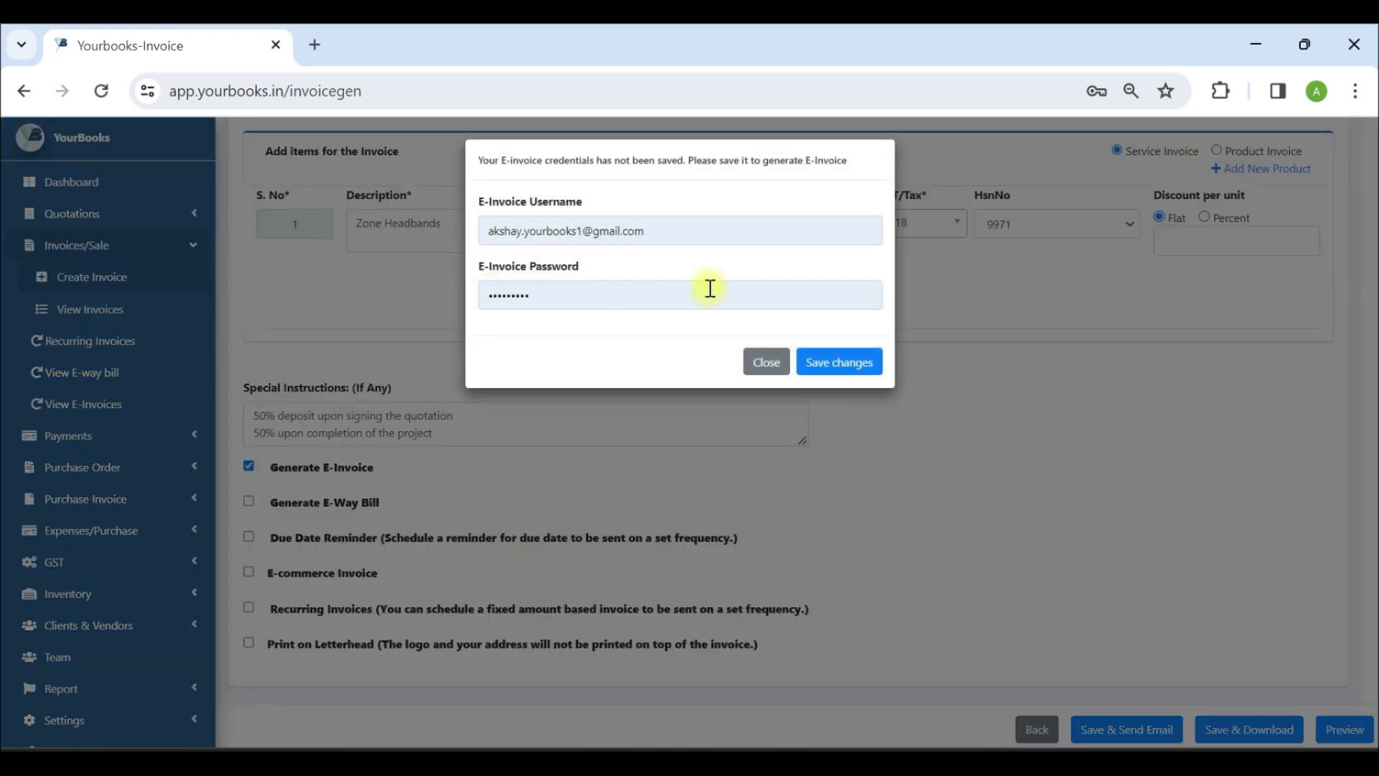
{"action": "left_click", "coordinate": [764, 361]}
{"action": "left_click", "coordinate": [252, 538]}
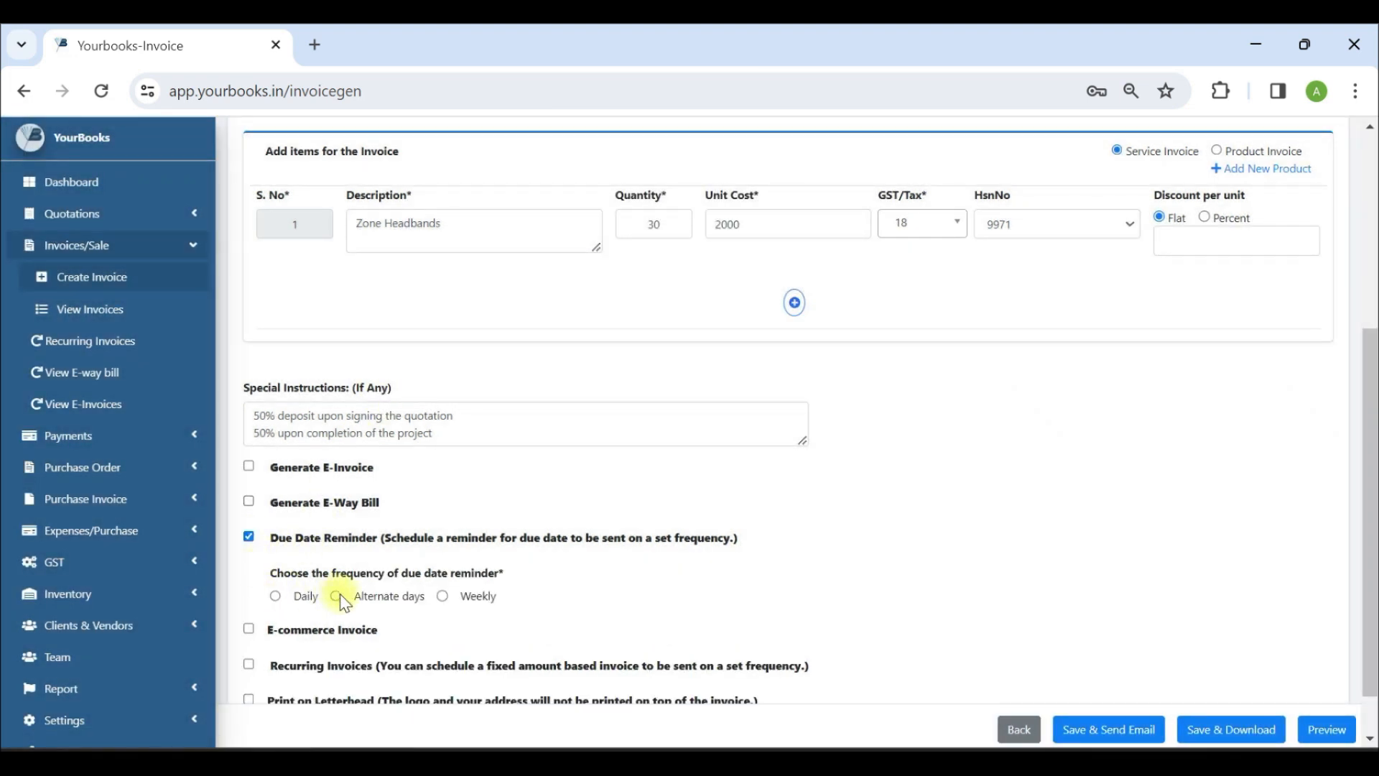
{"action": "left_click", "coordinate": [443, 598]}
Leave Recurring Invoices switched off on invoice YB19.
{"action": "scroll", "coordinate": [298, 596], "scroll_direction": "down", "scroll_amount": 1}
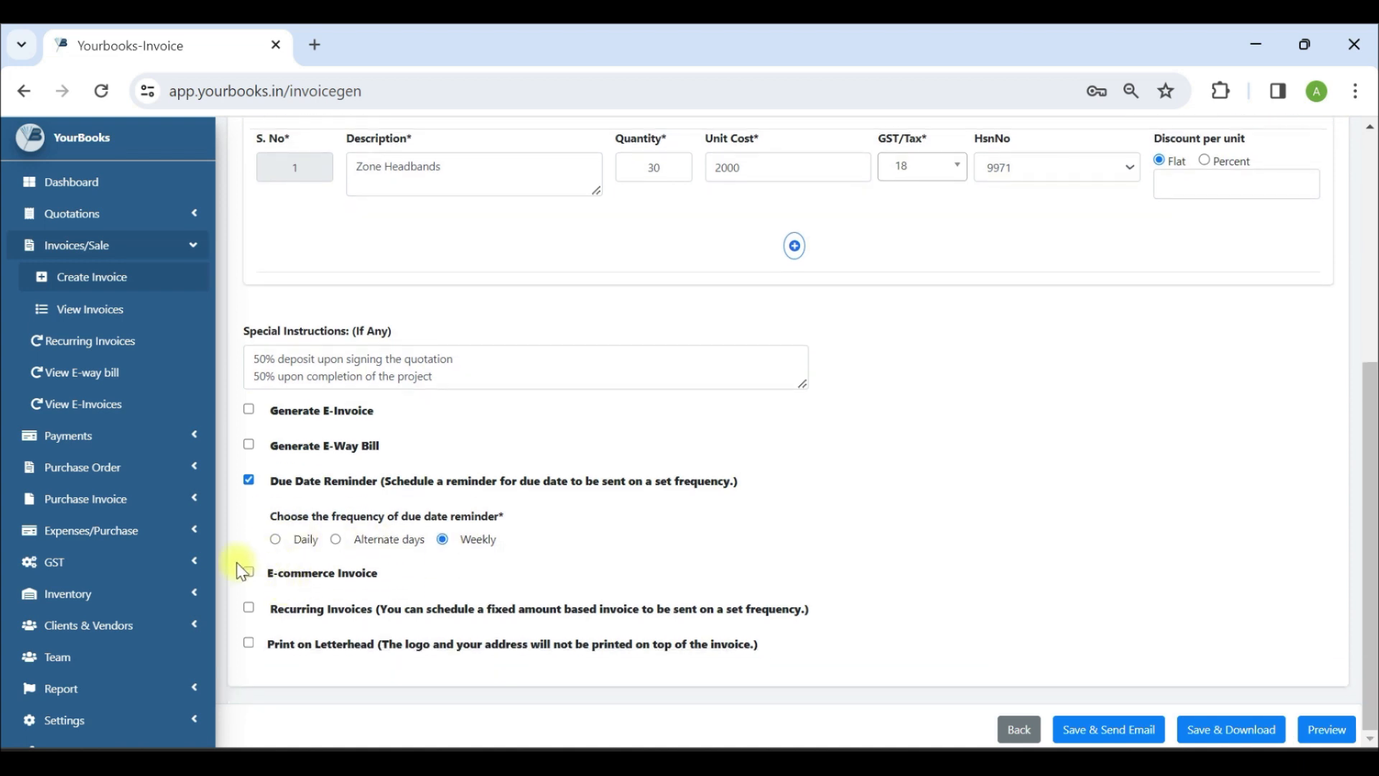
{"action": "left_click", "coordinate": [250, 609]}
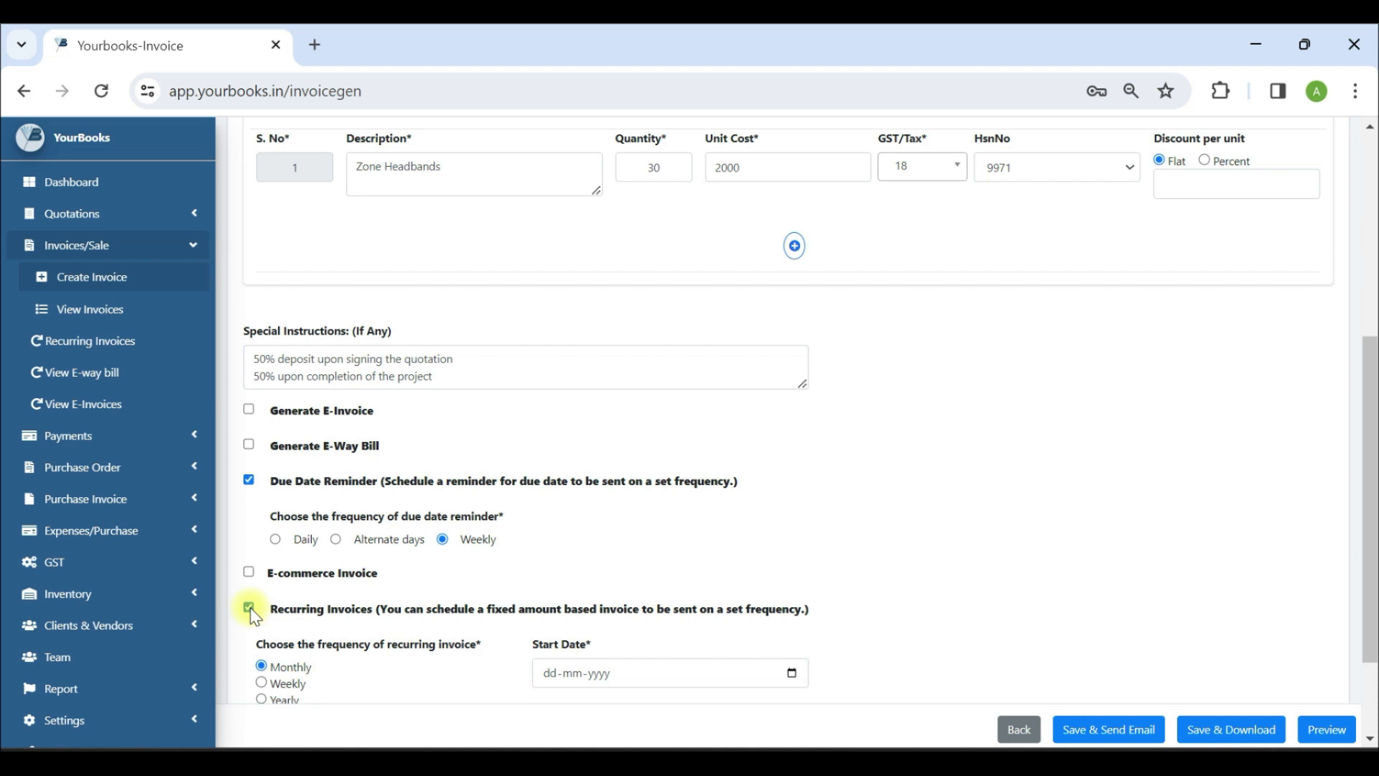
{"action": "scroll", "coordinate": [321, 657], "scroll_direction": "down", "scroll_amount": 2}
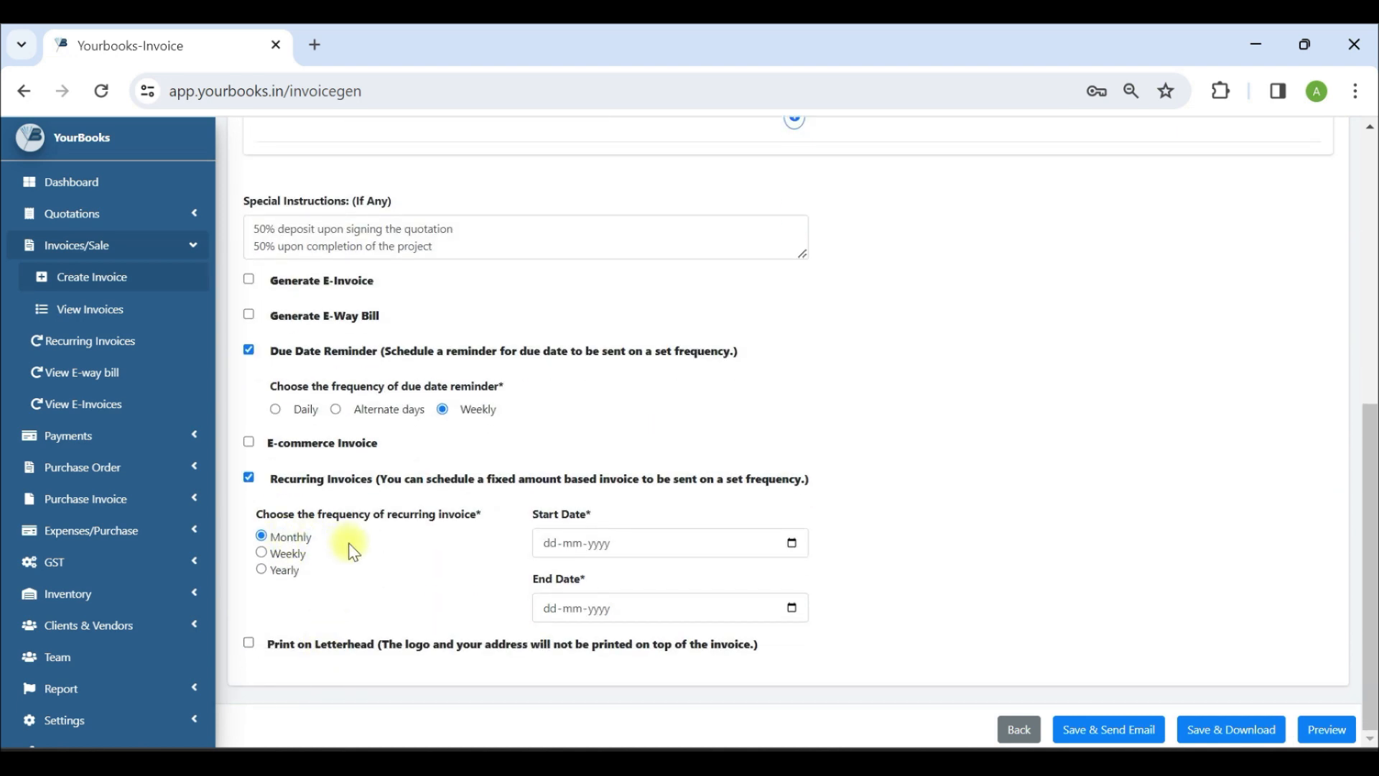
{"action": "left_click", "coordinate": [249, 477]}
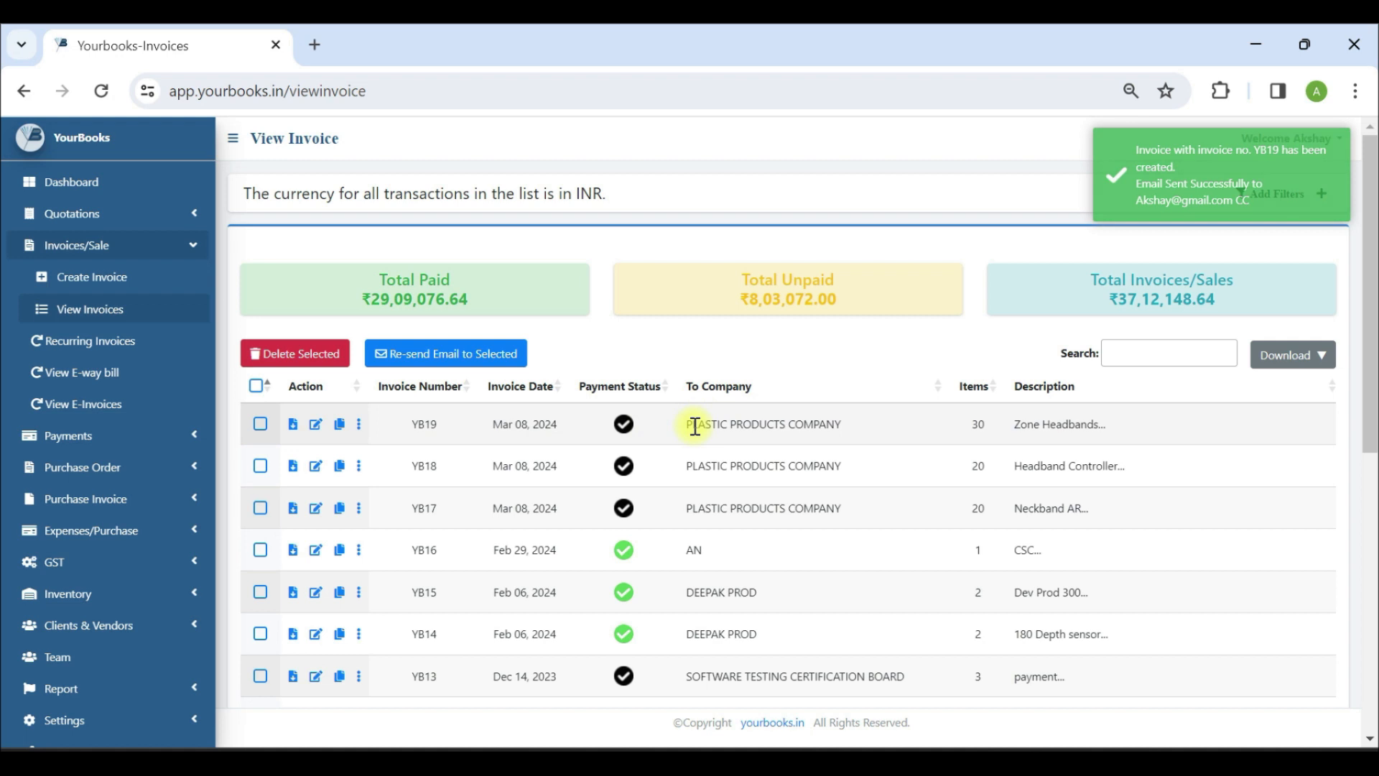
Scroll the View Invoices table across and back, then open invoice YB5 in edit mode.
{"action": "left_click_drag", "start_coordinate": [721, 426], "coordinate": [970, 427]}
{"action": "left_click", "coordinate": [1233, 435]}
{"action": "middle_click", "coordinate": [805, 462]}
{"action": "middle_click", "coordinate": [937, 469]}
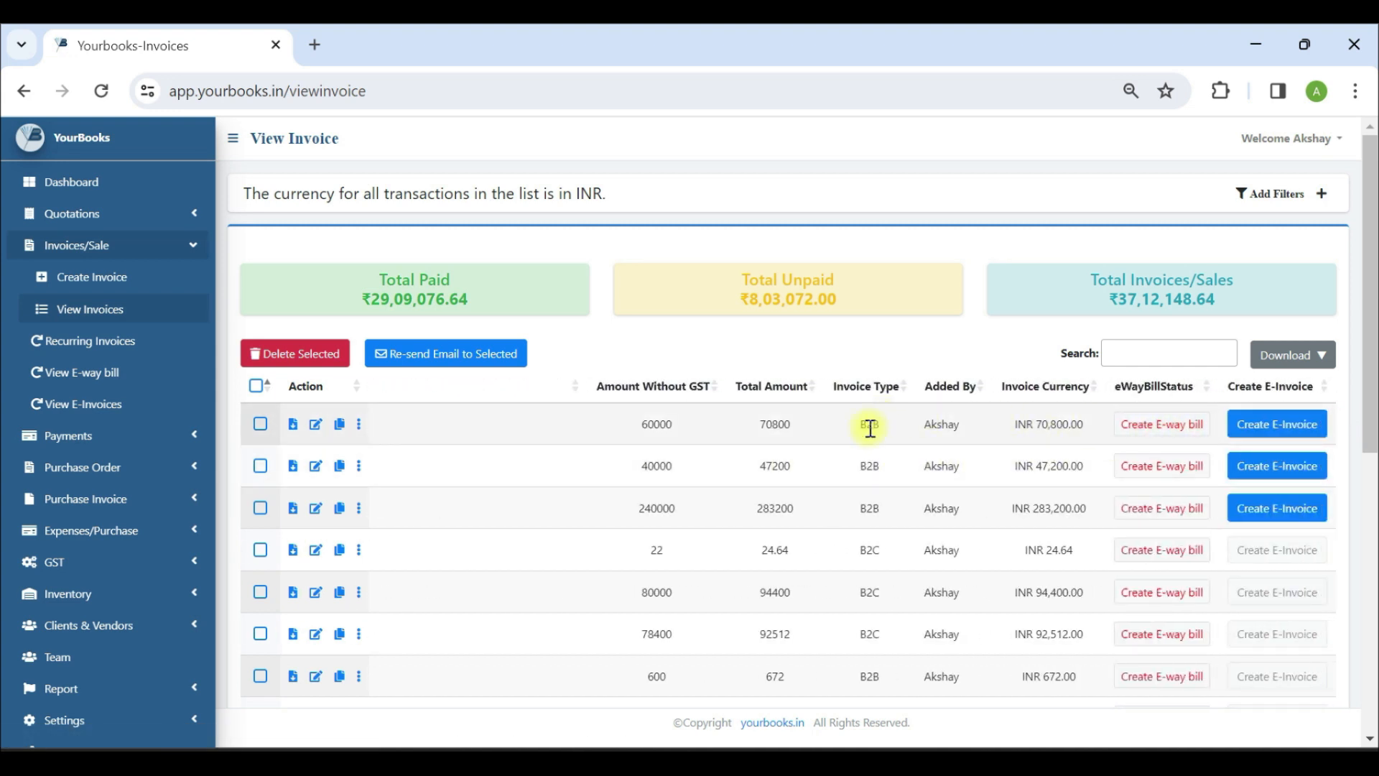
{"action": "middle_click", "coordinate": [1014, 434]}
{"action": "middle_click", "coordinate": [584, 439]}
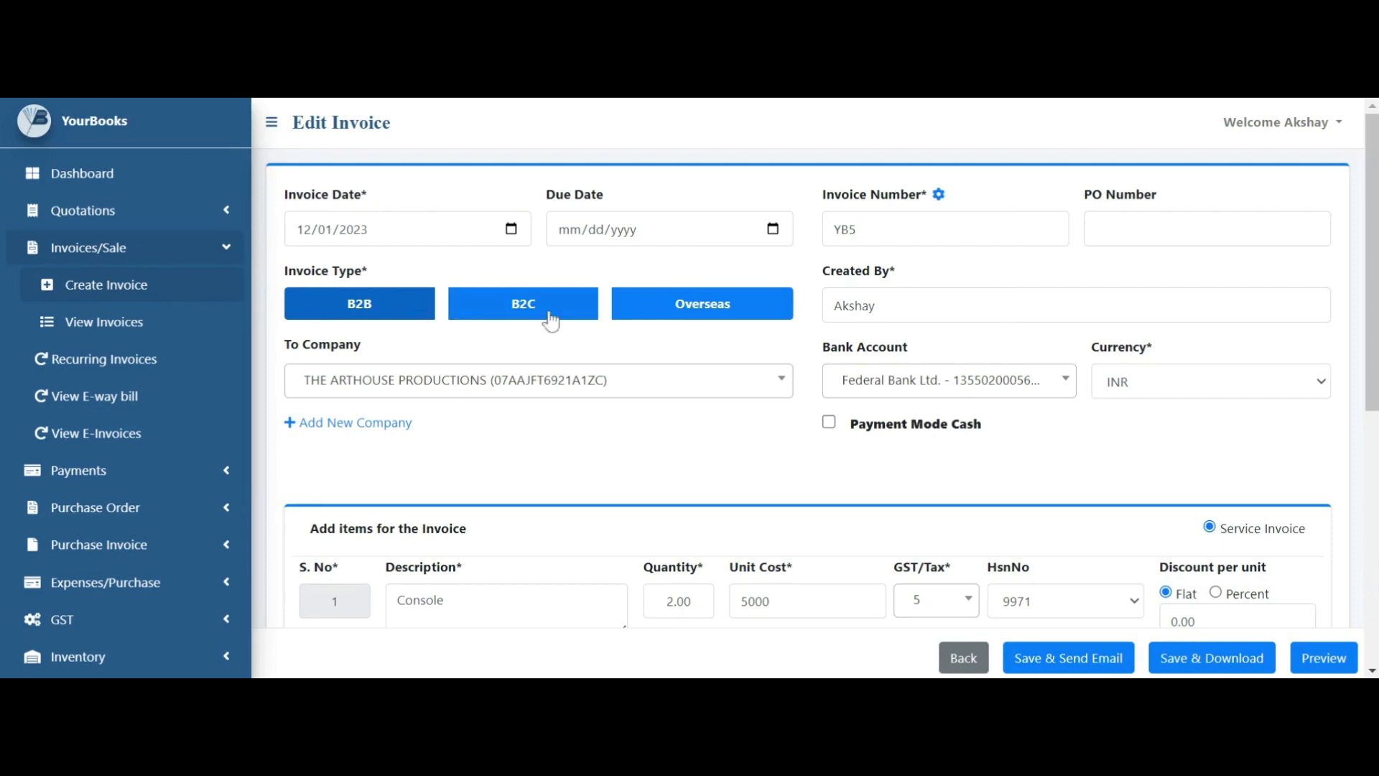
Make the invoice recur weekly from 12/11/2023 to 12/31/2023 and save it.
{"action": "scroll", "coordinate": [391, 454], "scroll_direction": "down", "scroll_amount": 5}
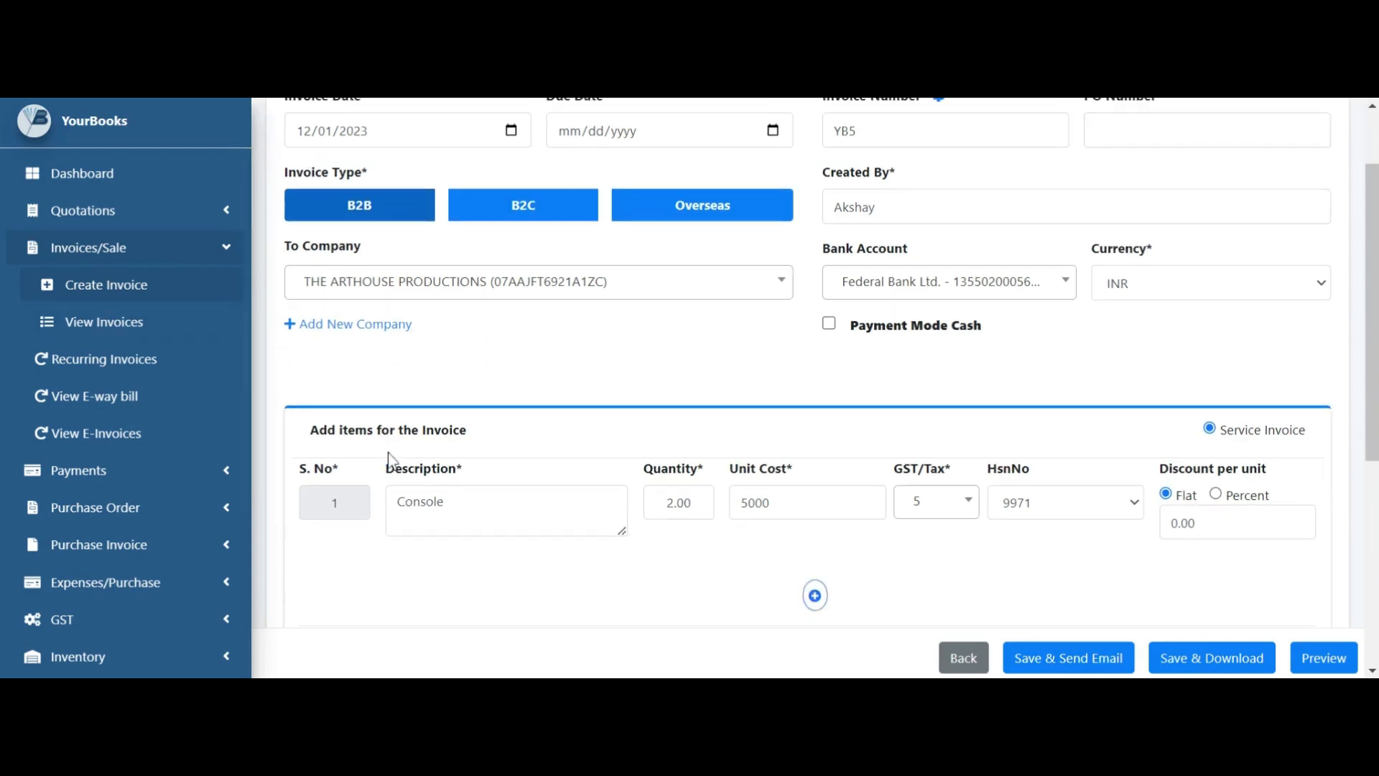
{"action": "scroll", "coordinate": [391, 454], "scroll_direction": "down", "scroll_amount": 1}
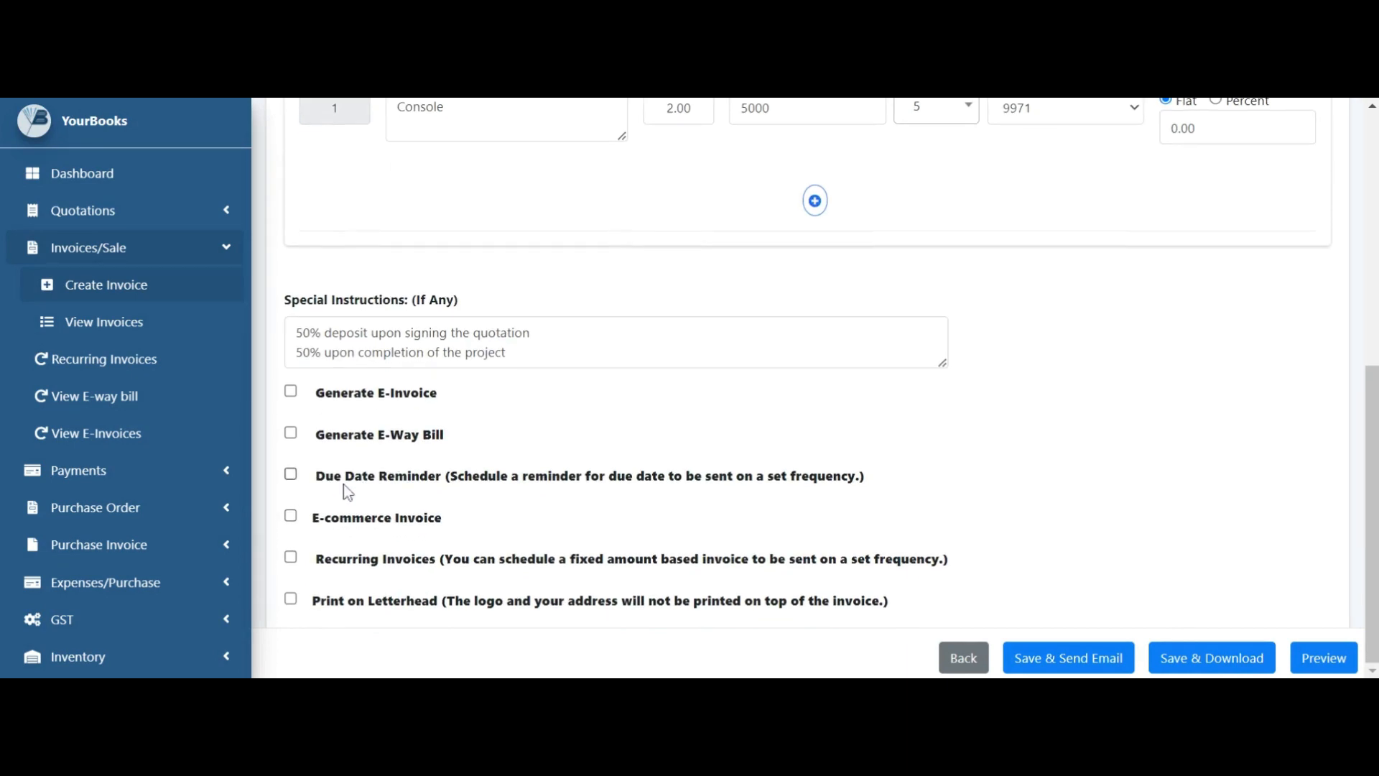
{"action": "left_click", "coordinate": [227, 551]}
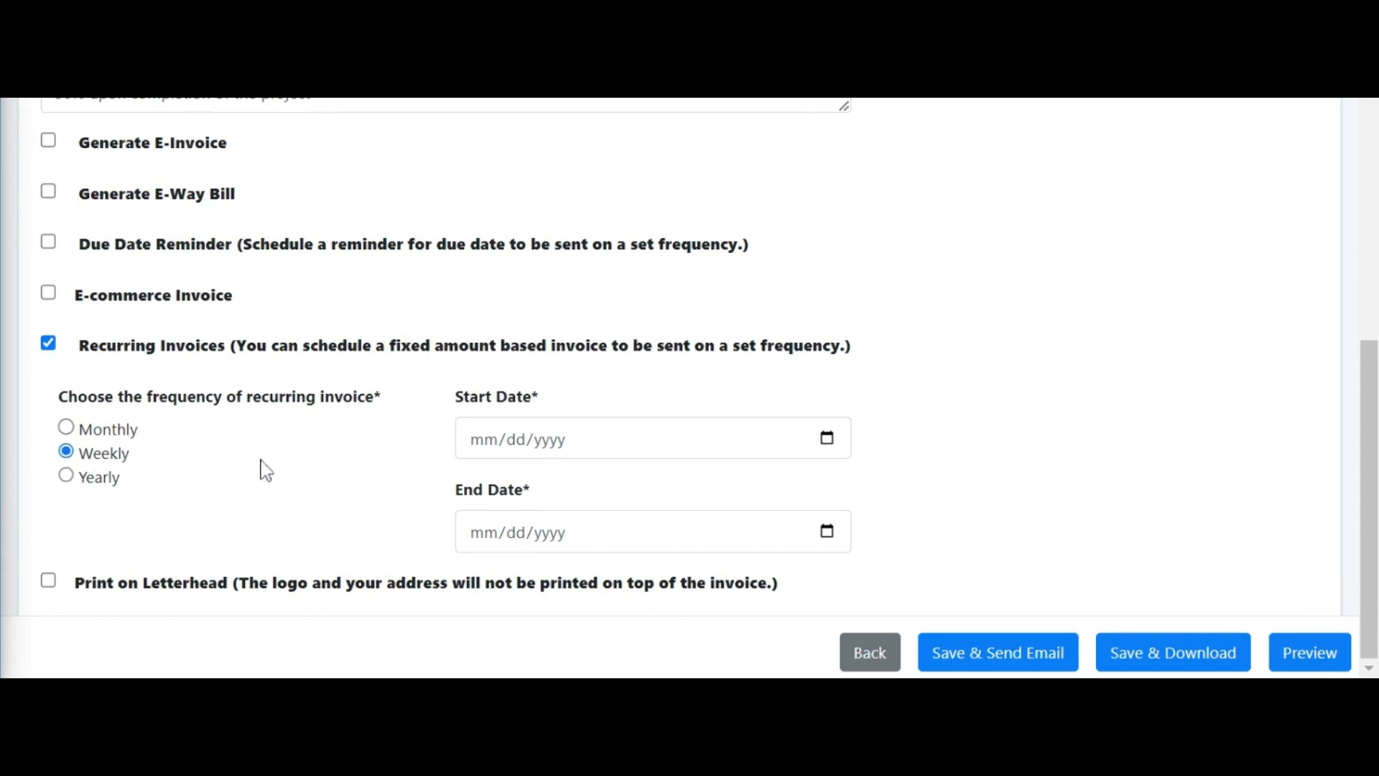
{"action": "left_click", "coordinate": [828, 439]}
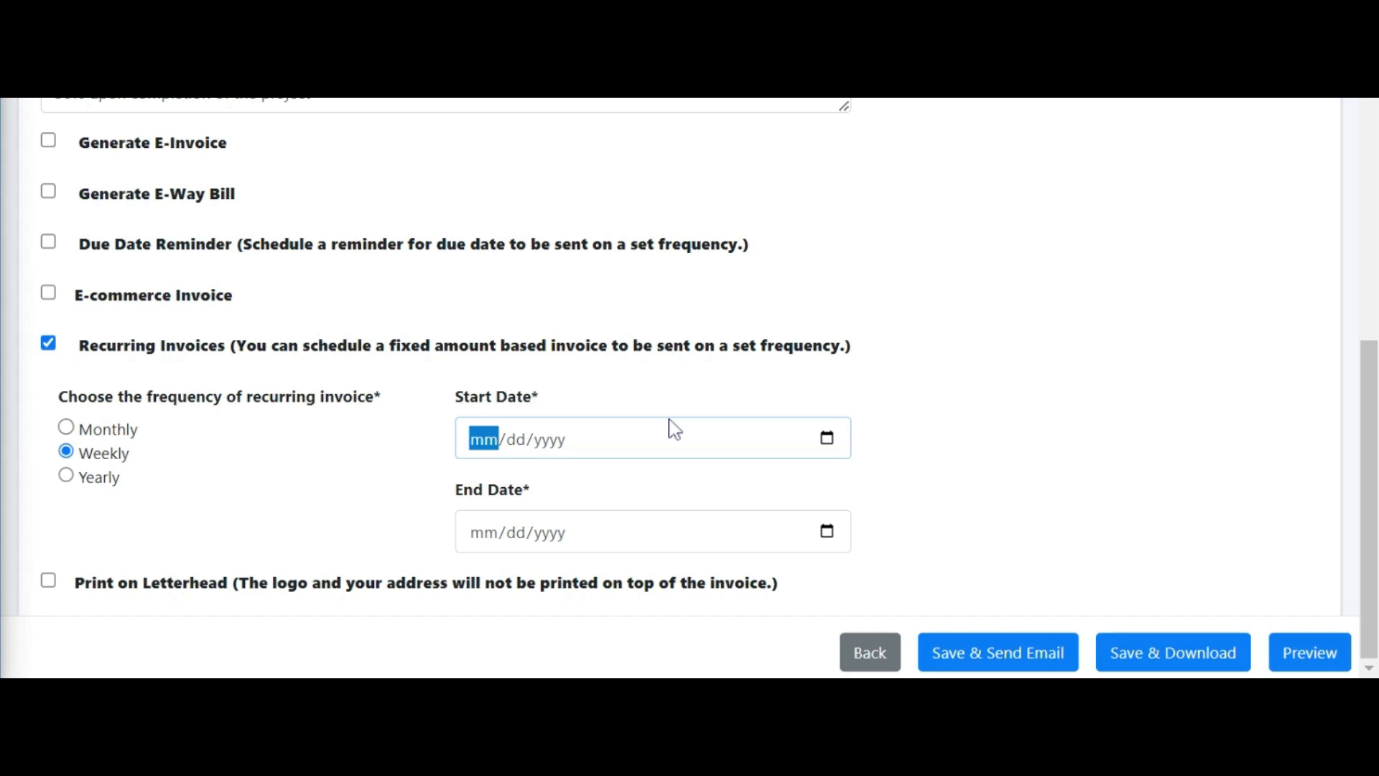
{"action": "left_click", "coordinate": [624, 460]}
{"action": "left_click", "coordinate": [688, 543]}
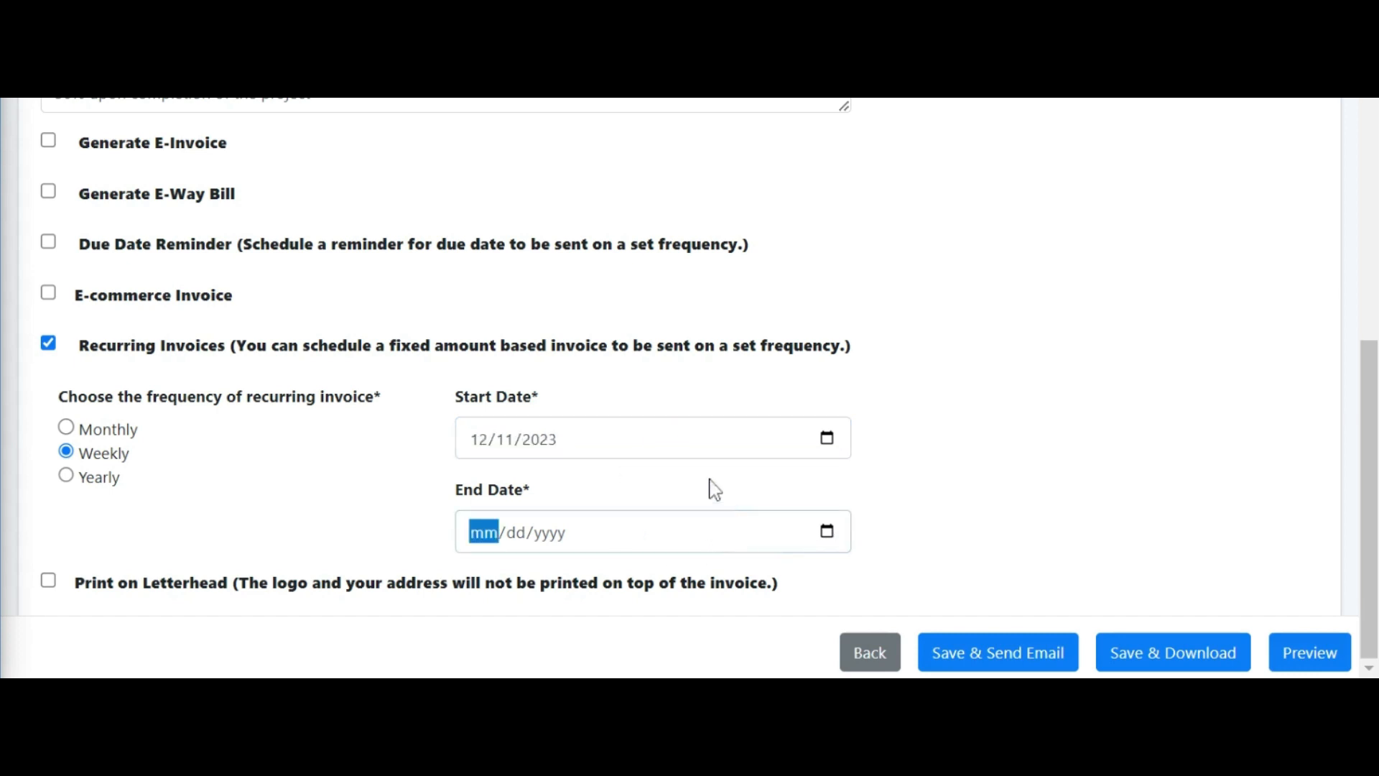
{"action": "left_click", "coordinate": [622, 475]}
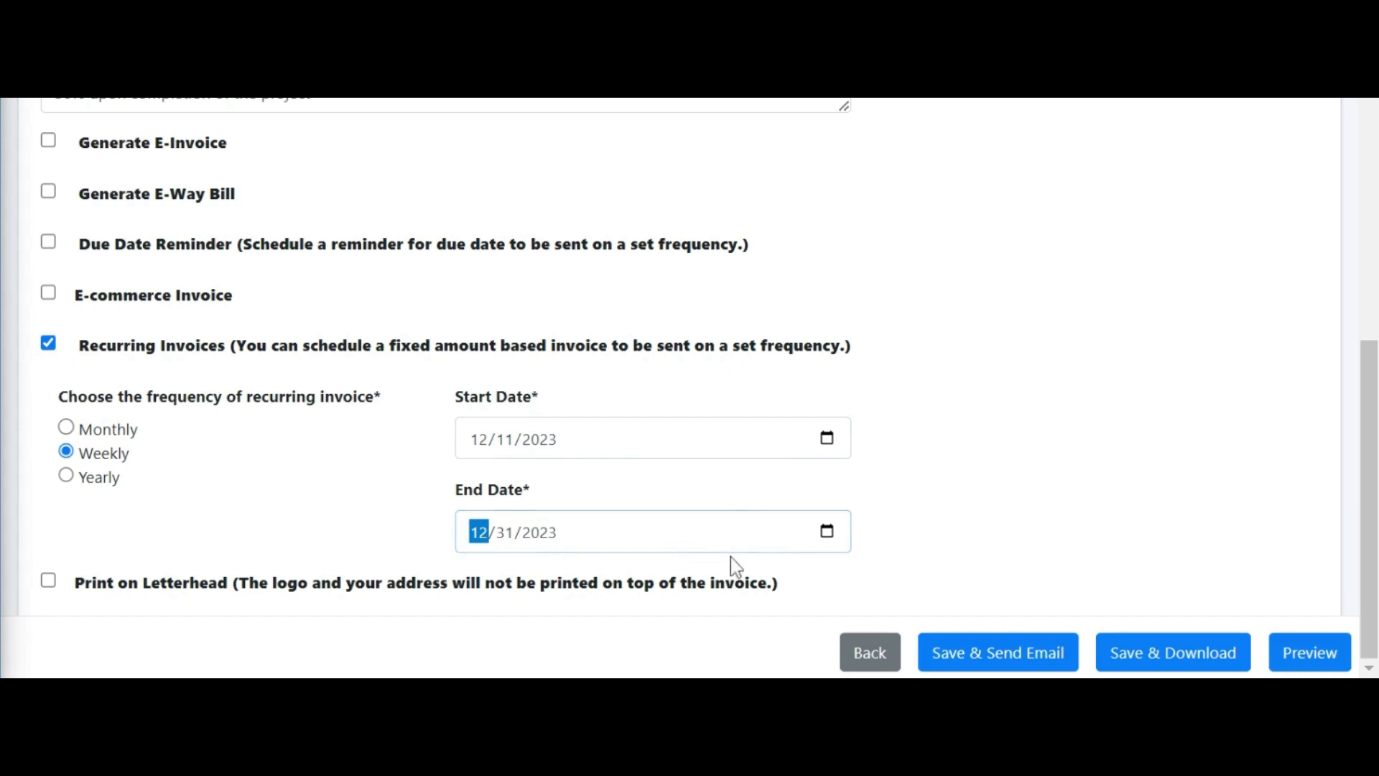
{"action": "left_click", "coordinate": [1108, 661]}
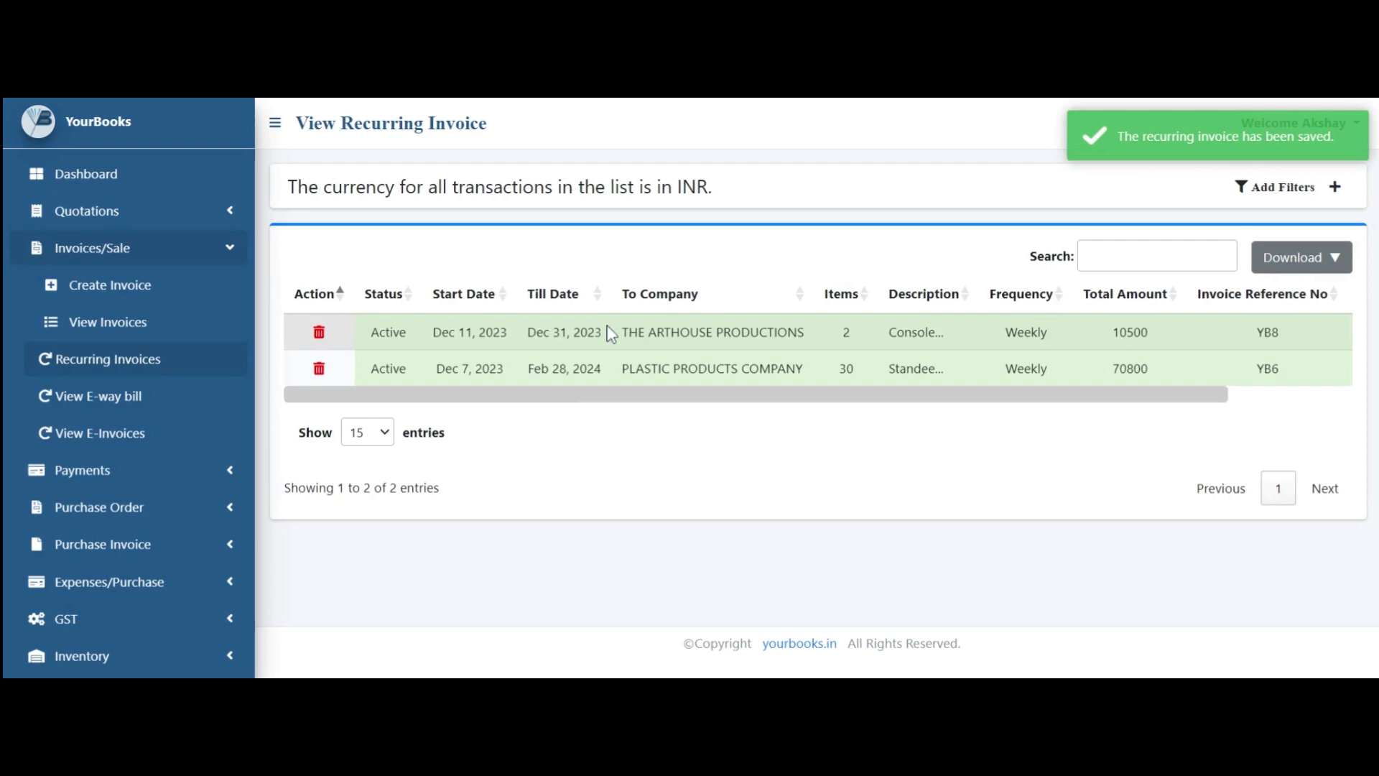
Start deleting THE ARTHOUSE PRODUCTIONS recurring invoice, then cancel so both remain listed.
{"action": "left_click_drag", "start_coordinate": [368, 341], "coordinate": [750, 350]}
{"action": "left_click", "coordinate": [748, 348]}
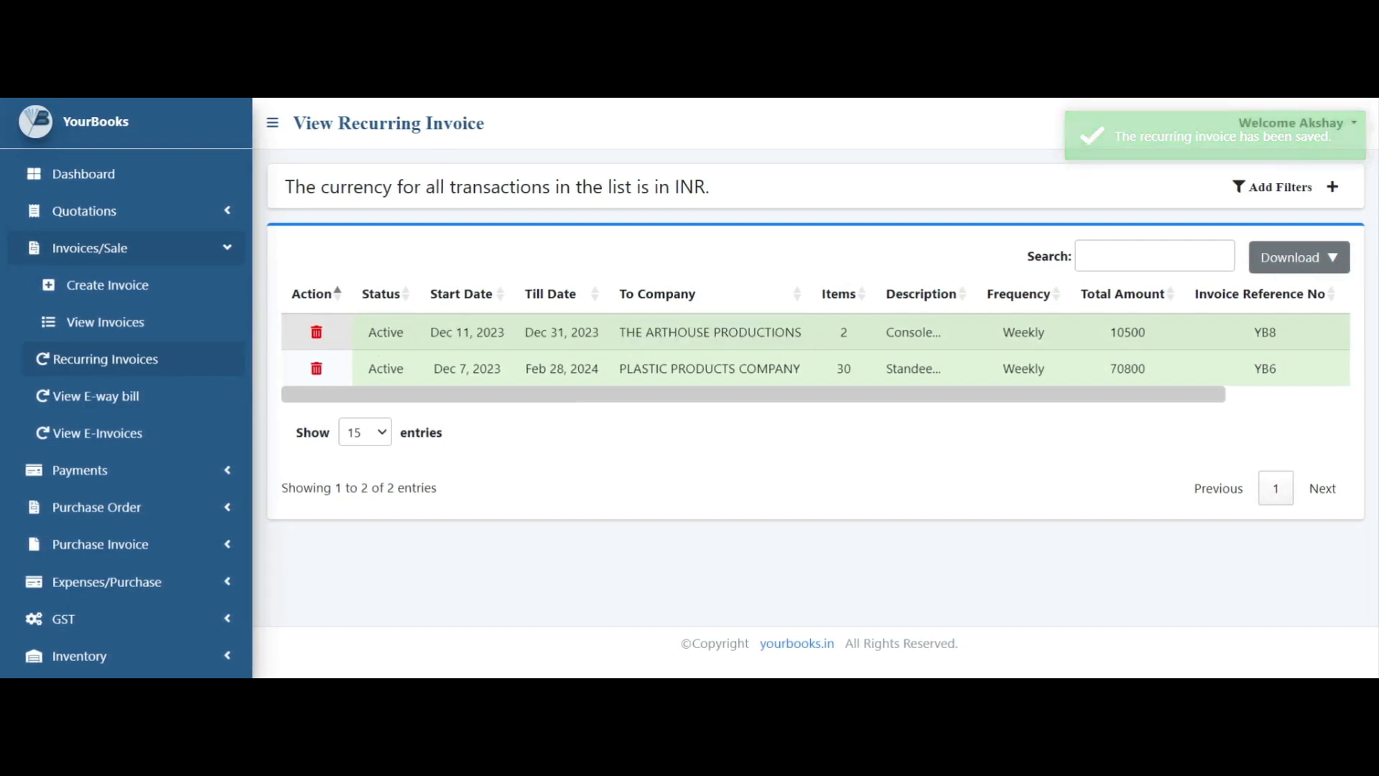
{"action": "left_click", "coordinate": [316, 333]}
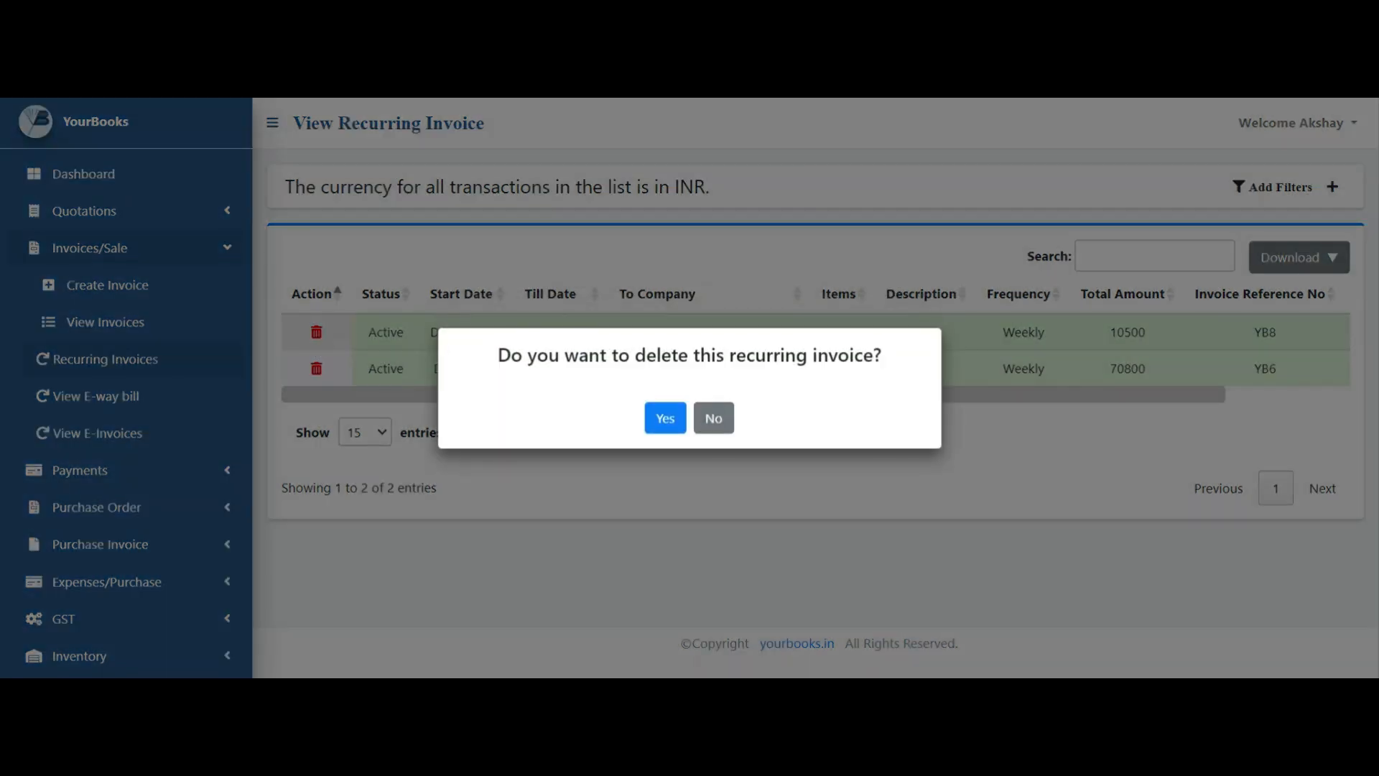
{"action": "left_click", "coordinate": [715, 424]}
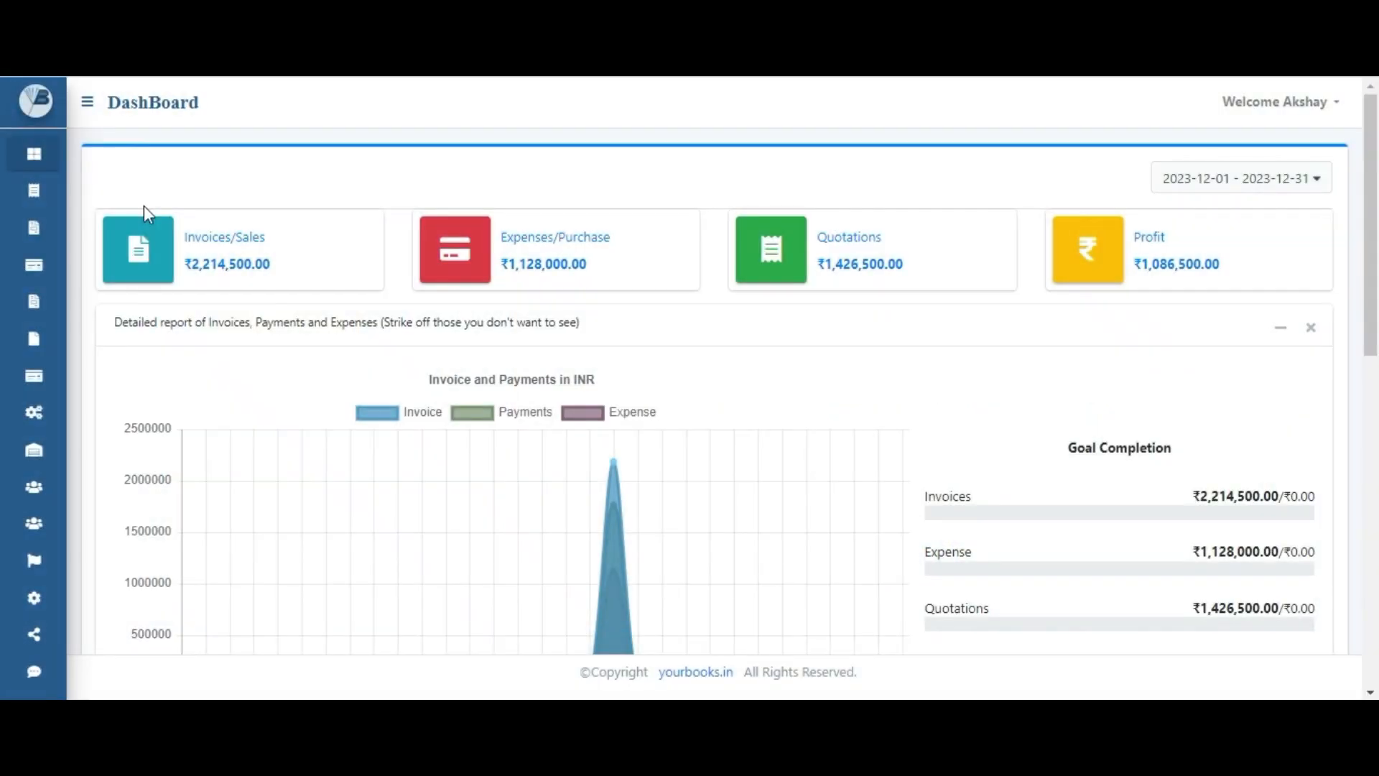
Expand Payments in the sidebar and open the Make Payment form.
{"action": "mouse_move", "coordinate": [39, 161]}
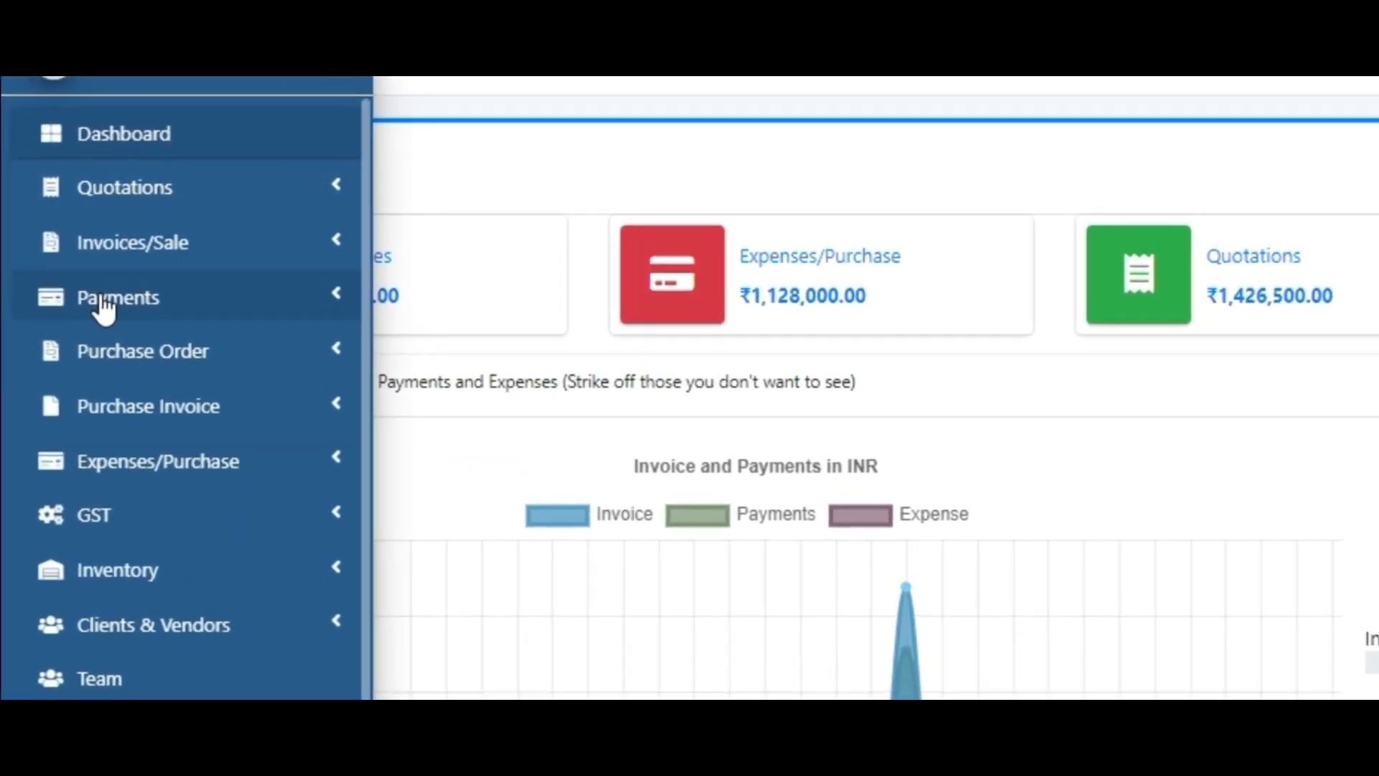
{"action": "left_click", "coordinate": [227, 309]}
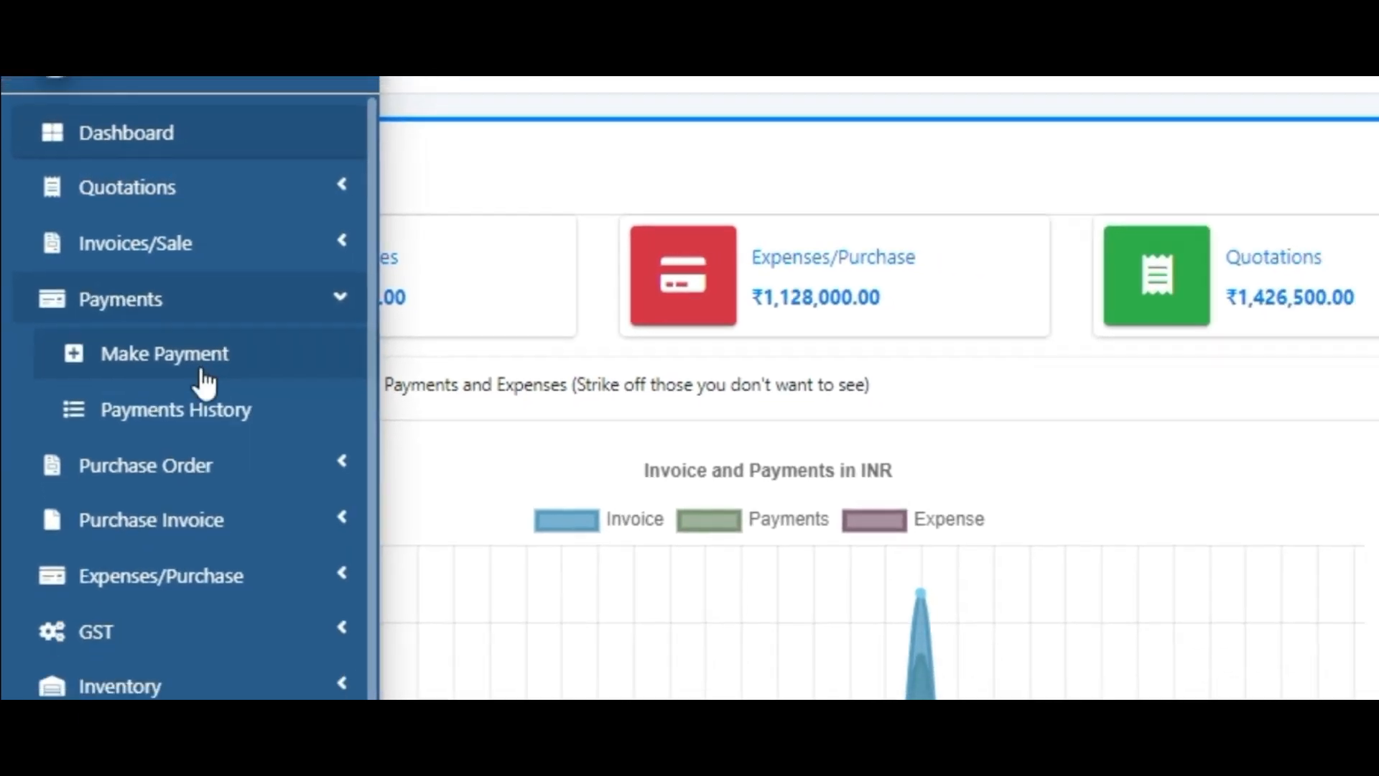
{"action": "left_click", "coordinate": [204, 372]}
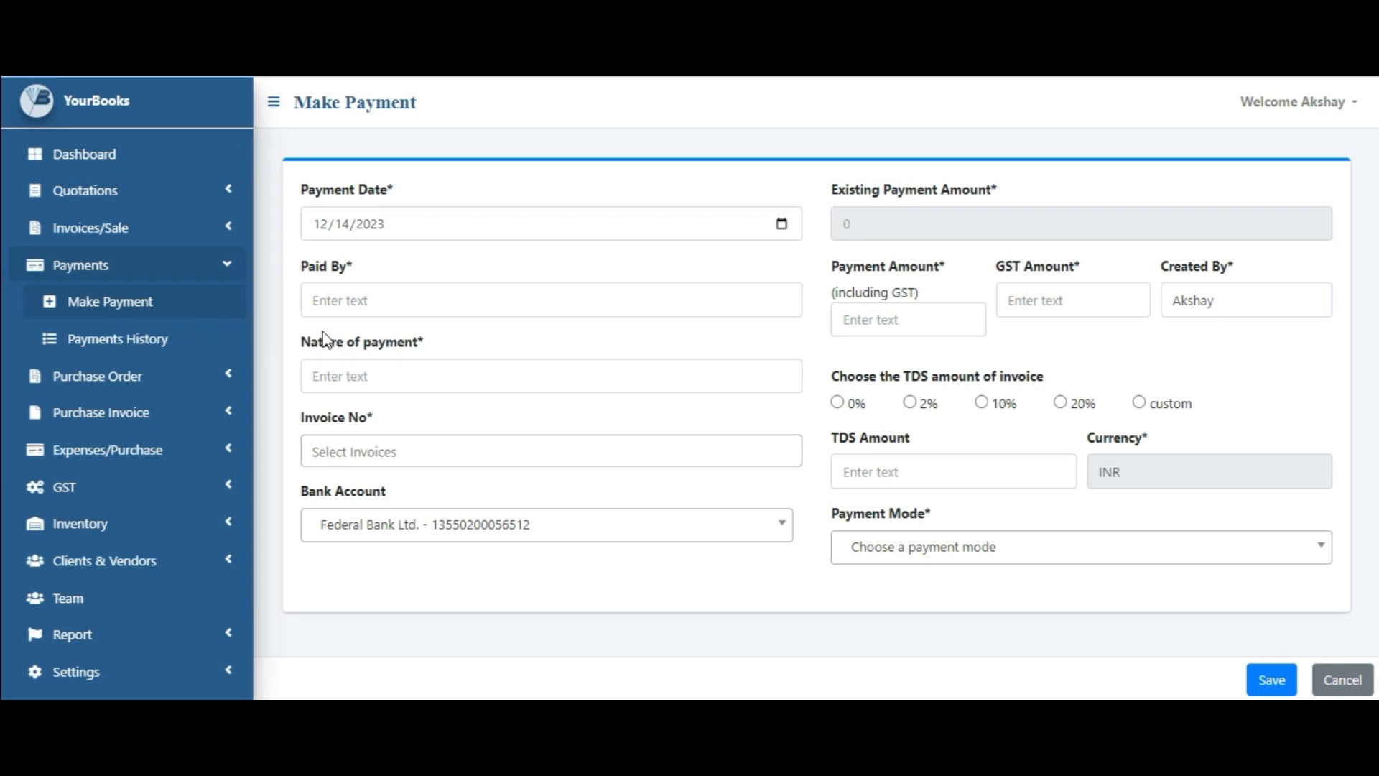
Apply the payment to invoice YB30, entering the payer's name and nature of payment Assets.
{"action": "left_click", "coordinate": [318, 451]}
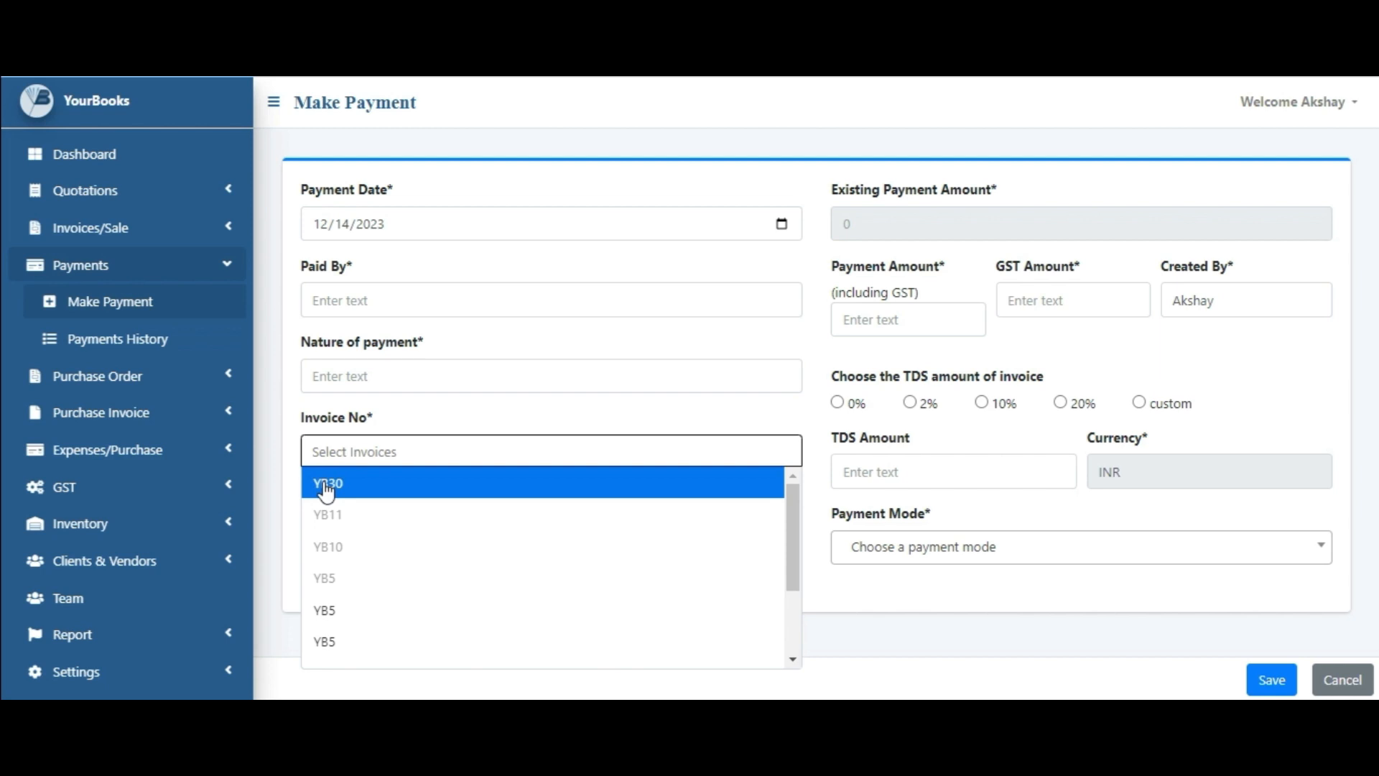
{"action": "left_click", "coordinate": [327, 484]}
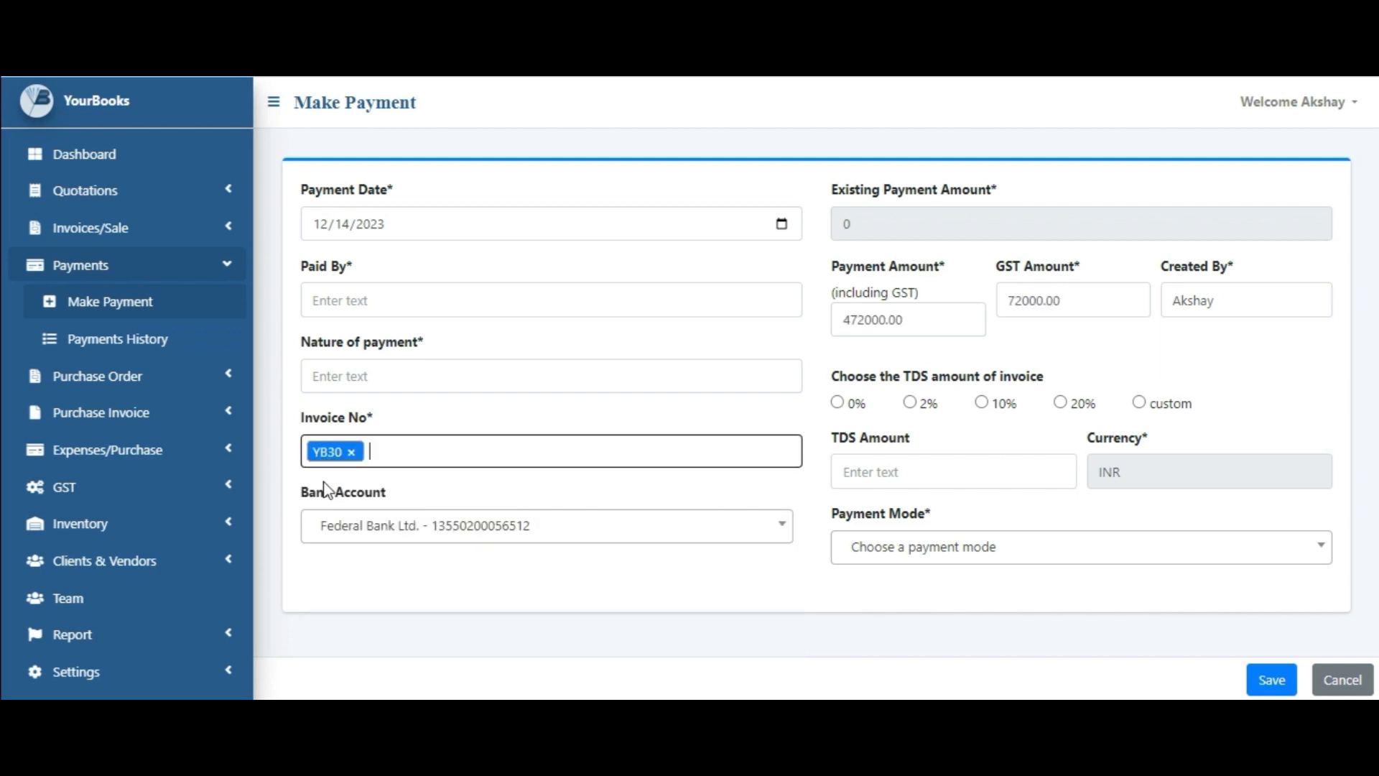
{"action": "left_click", "coordinate": [333, 302]}
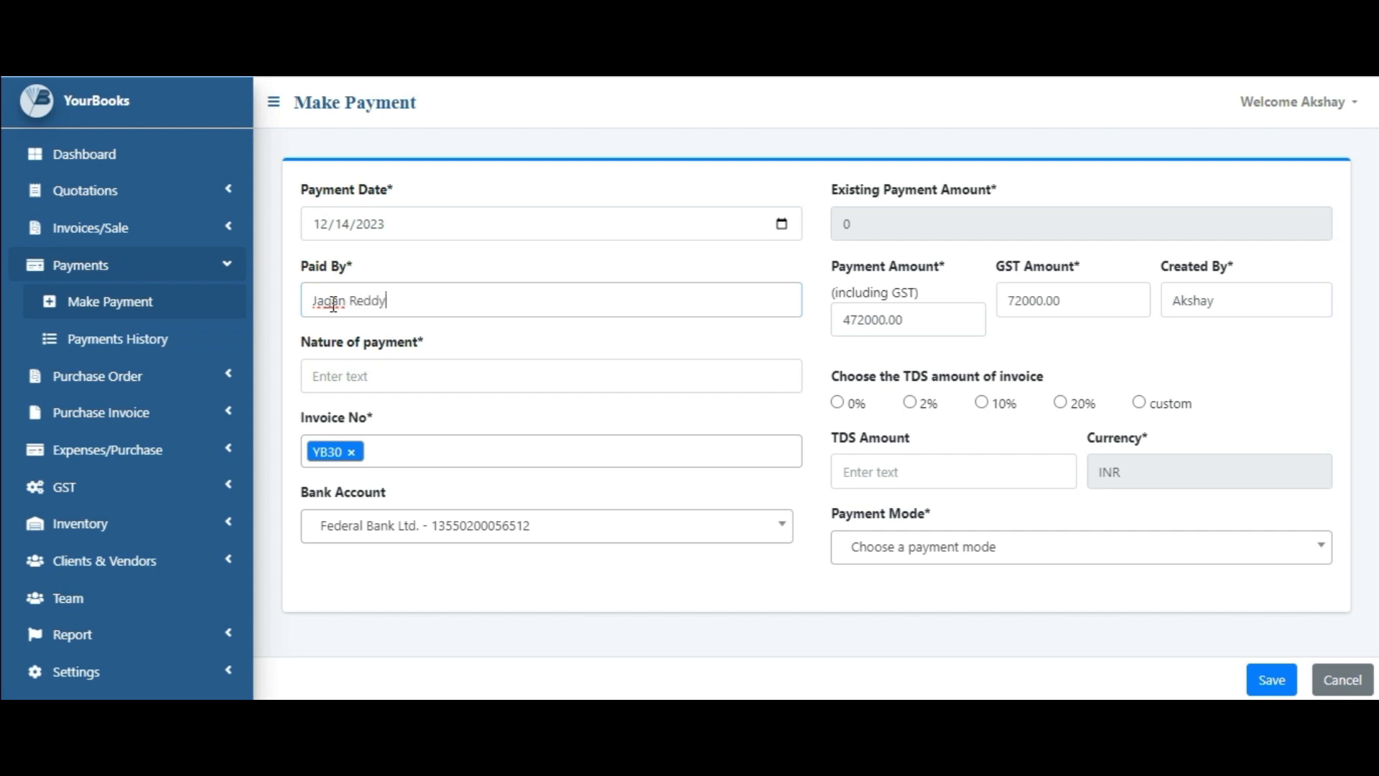
{"action": "left_click", "coordinate": [336, 375]}
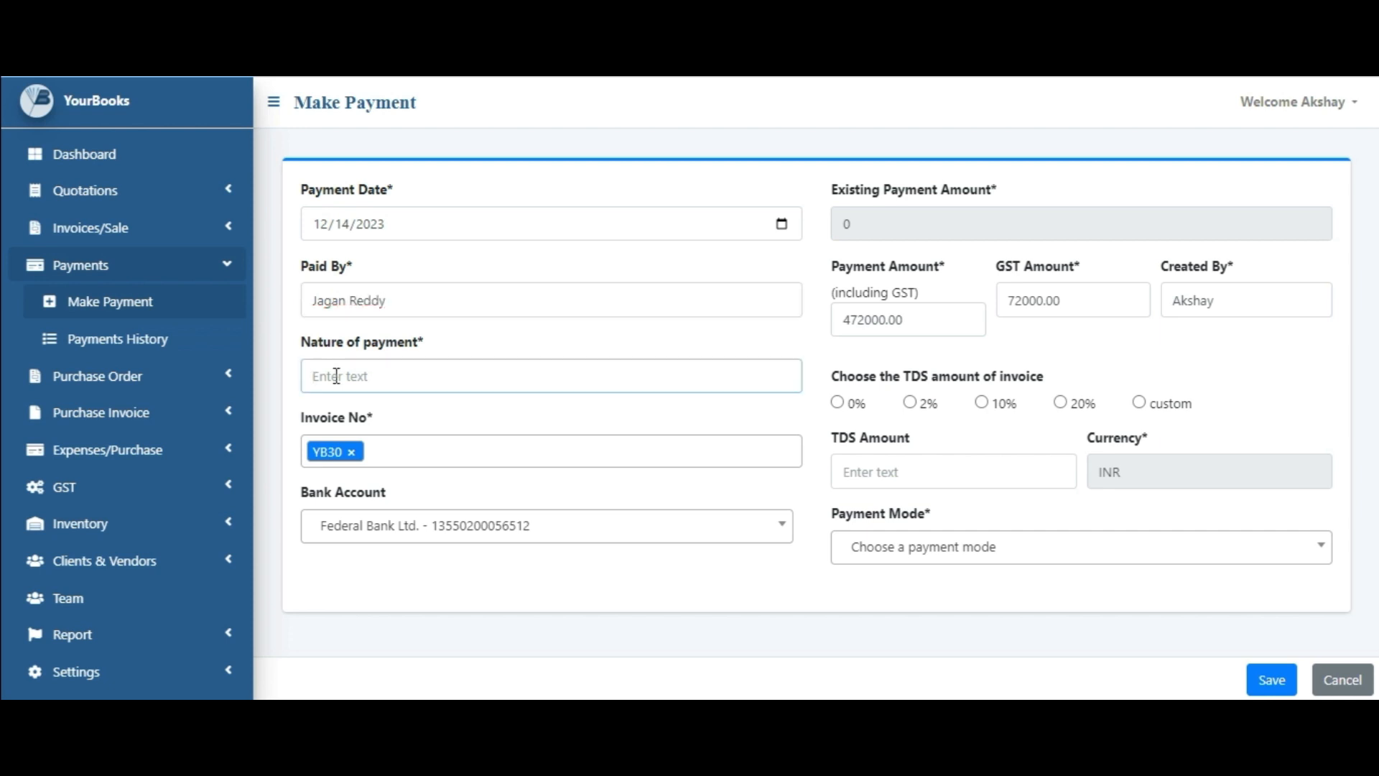
{"action": "type", "text": "Assets"}
Keep Federal Bank, set 0% TDS and Online mode, enter the transaction number, and save.
{"action": "left_click", "coordinate": [367, 534]}
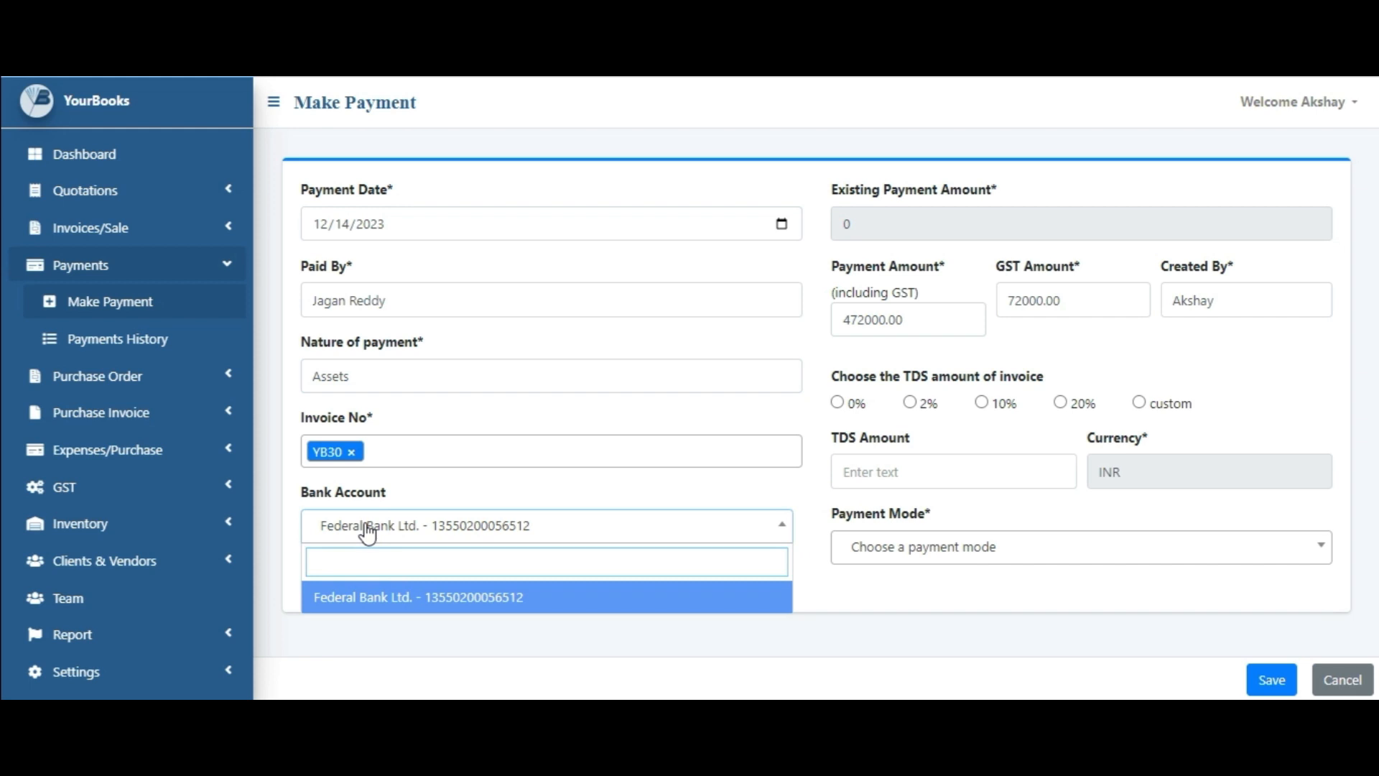
{"action": "left_click", "coordinate": [365, 607]}
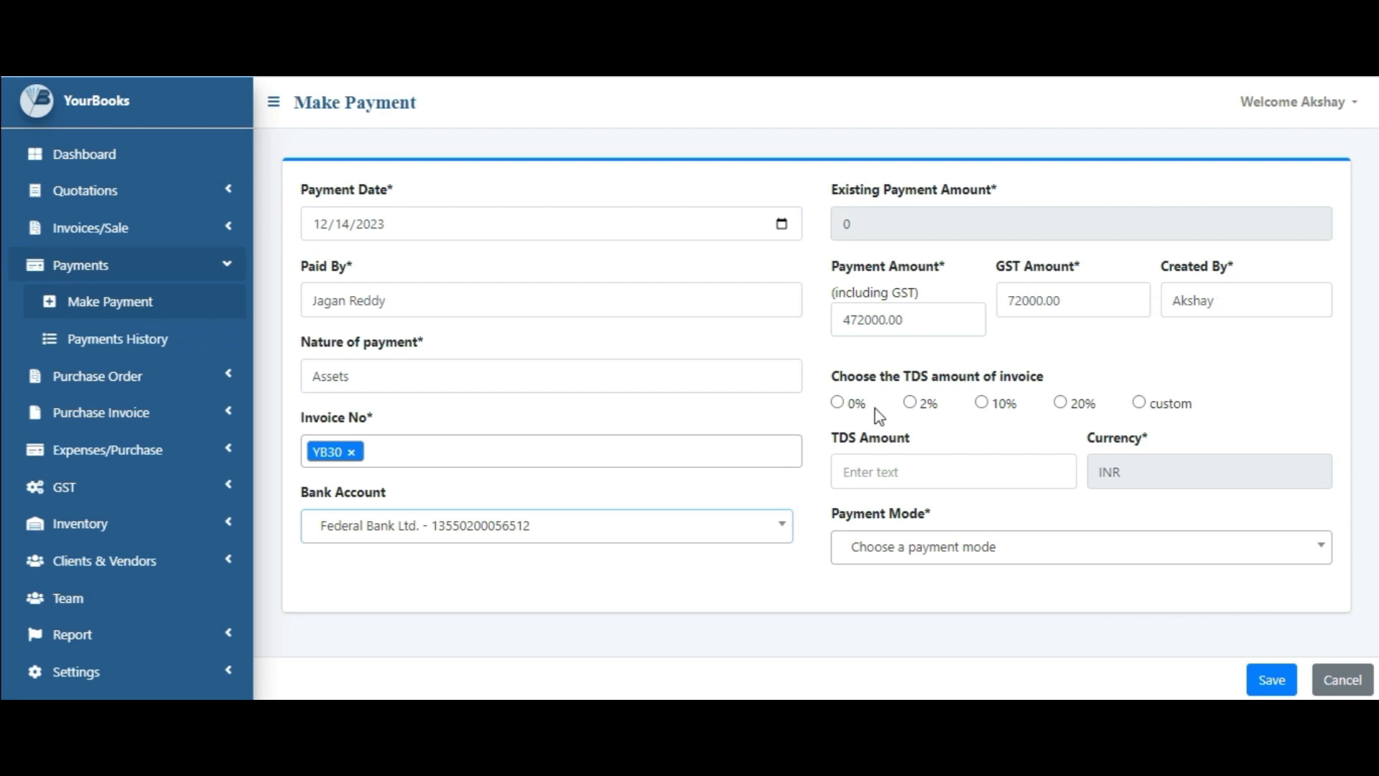
{"action": "left_click", "coordinate": [838, 404]}
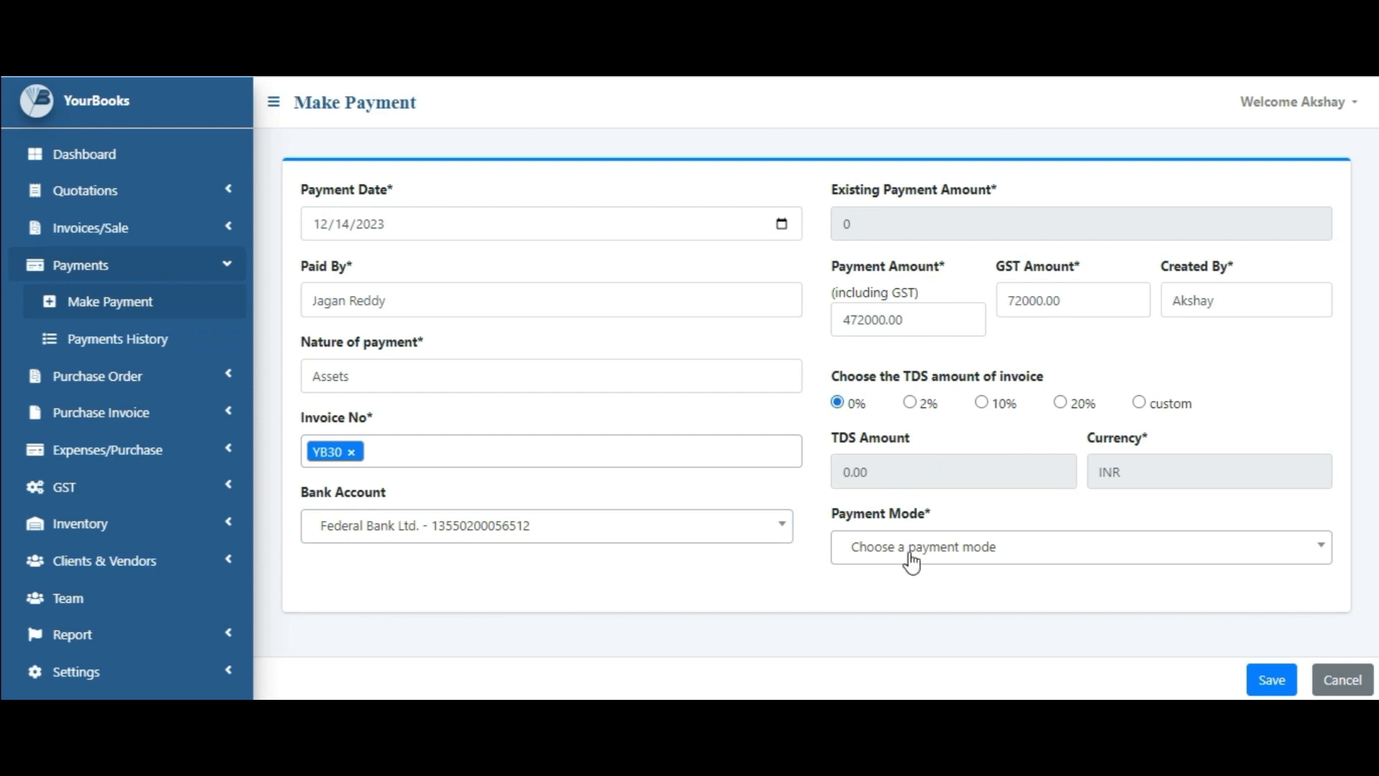
{"action": "left_click", "coordinate": [1032, 556]}
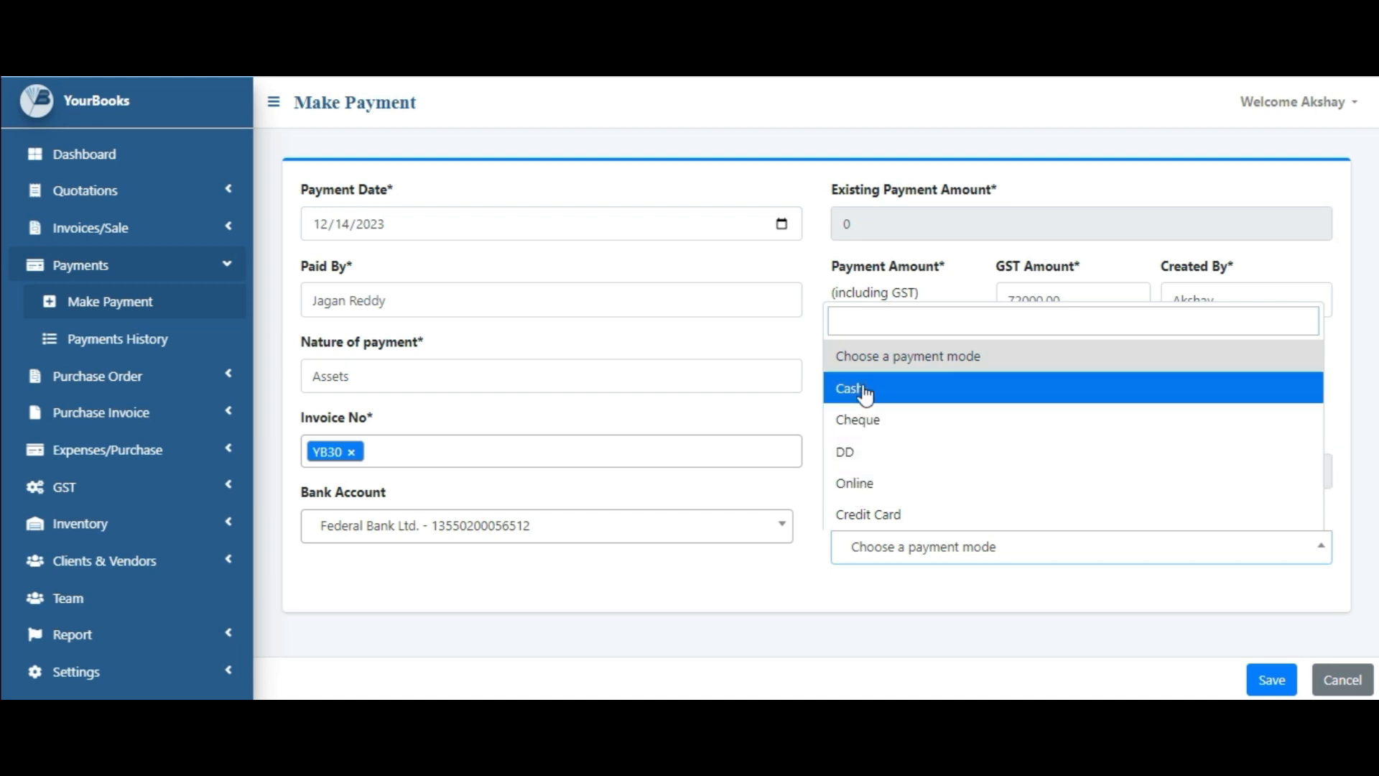
{"action": "left_click", "coordinate": [862, 486]}
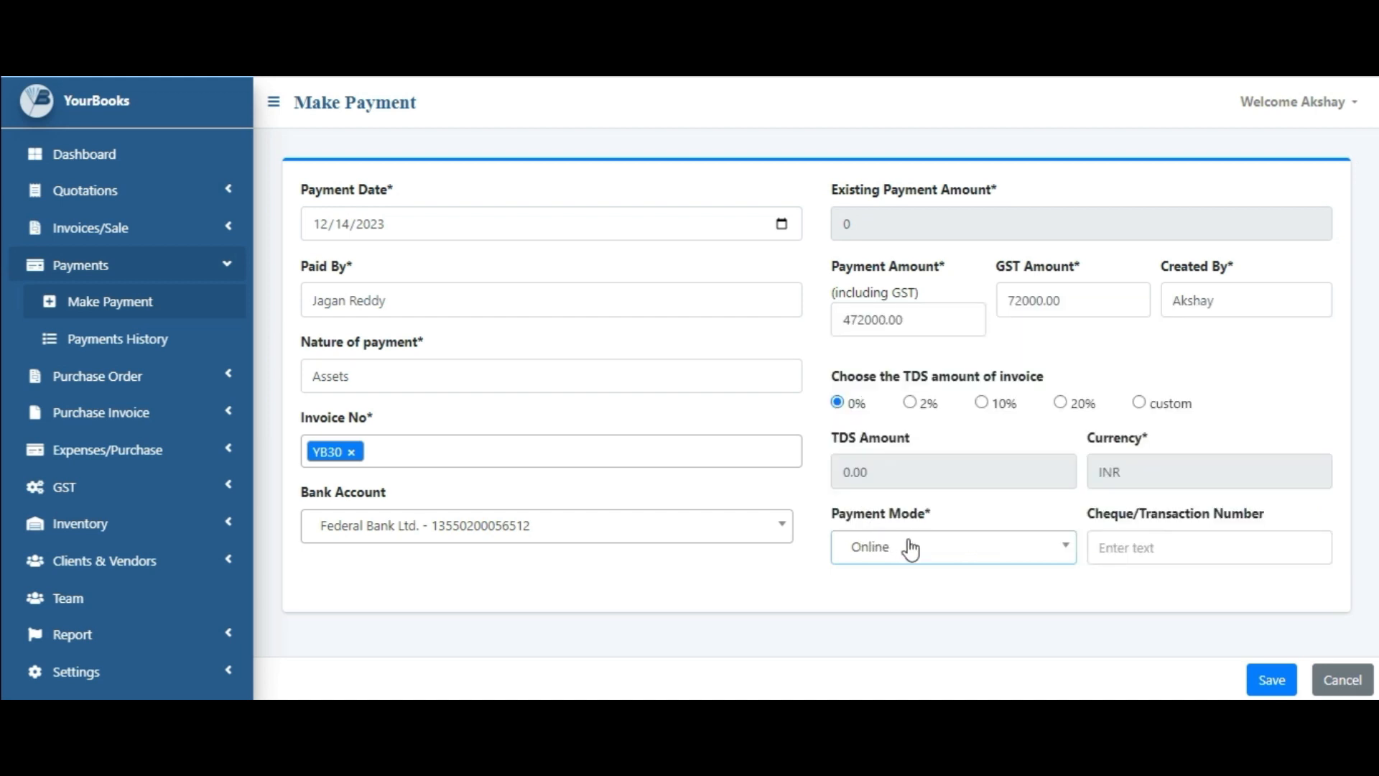
{"action": "left_click", "coordinate": [1126, 550]}
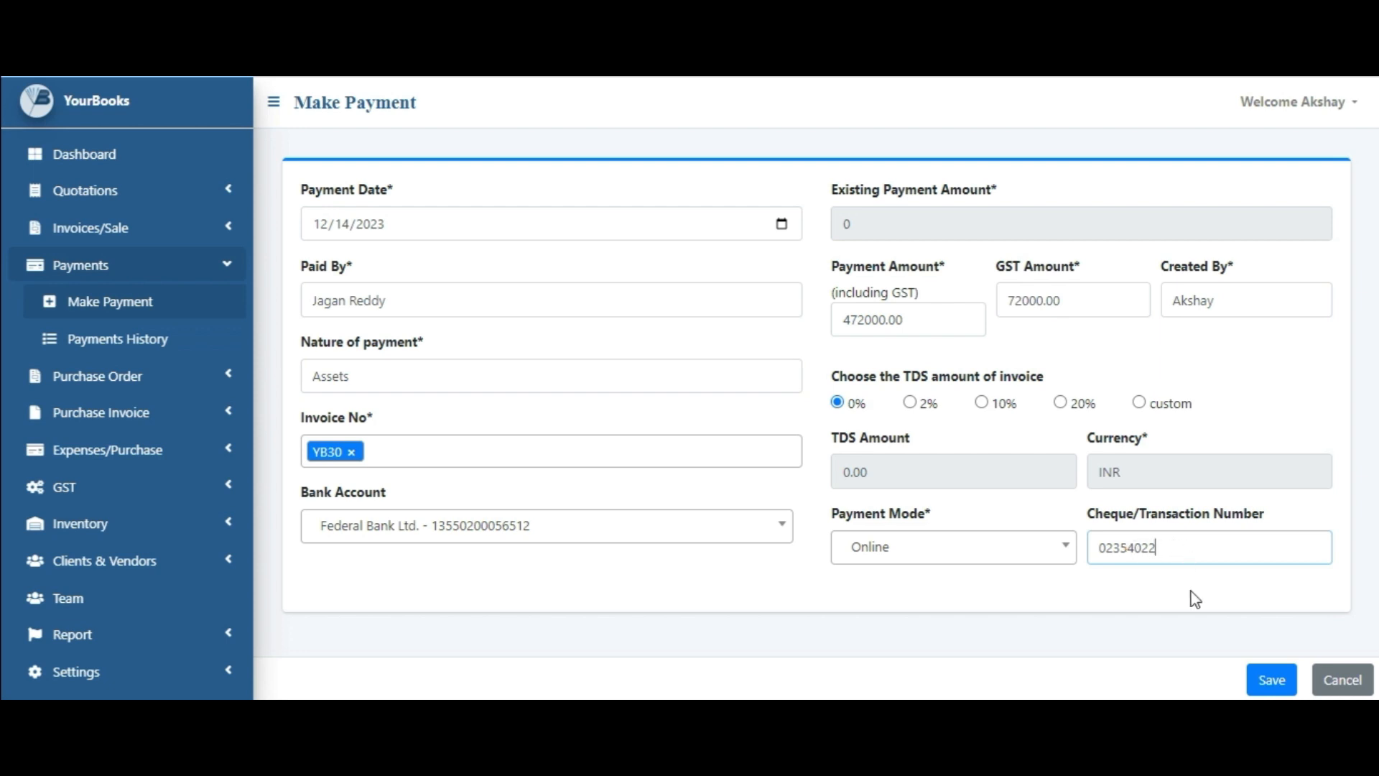
{"action": "left_click", "coordinate": [1273, 683]}
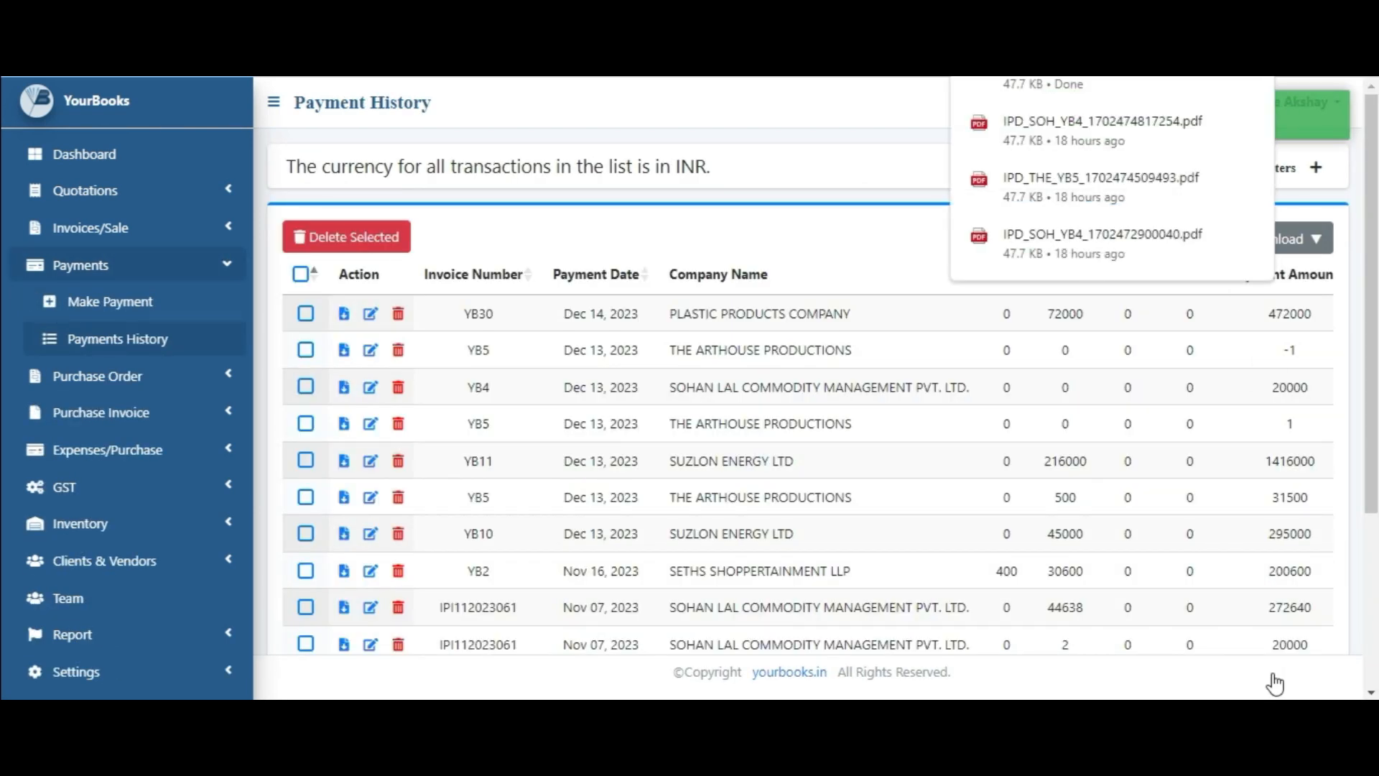
Open the downloaded YB30 payment receipt for INR 472000.00, scroll through it, and close it.
{"action": "mouse_move", "coordinate": [1165, 240]}
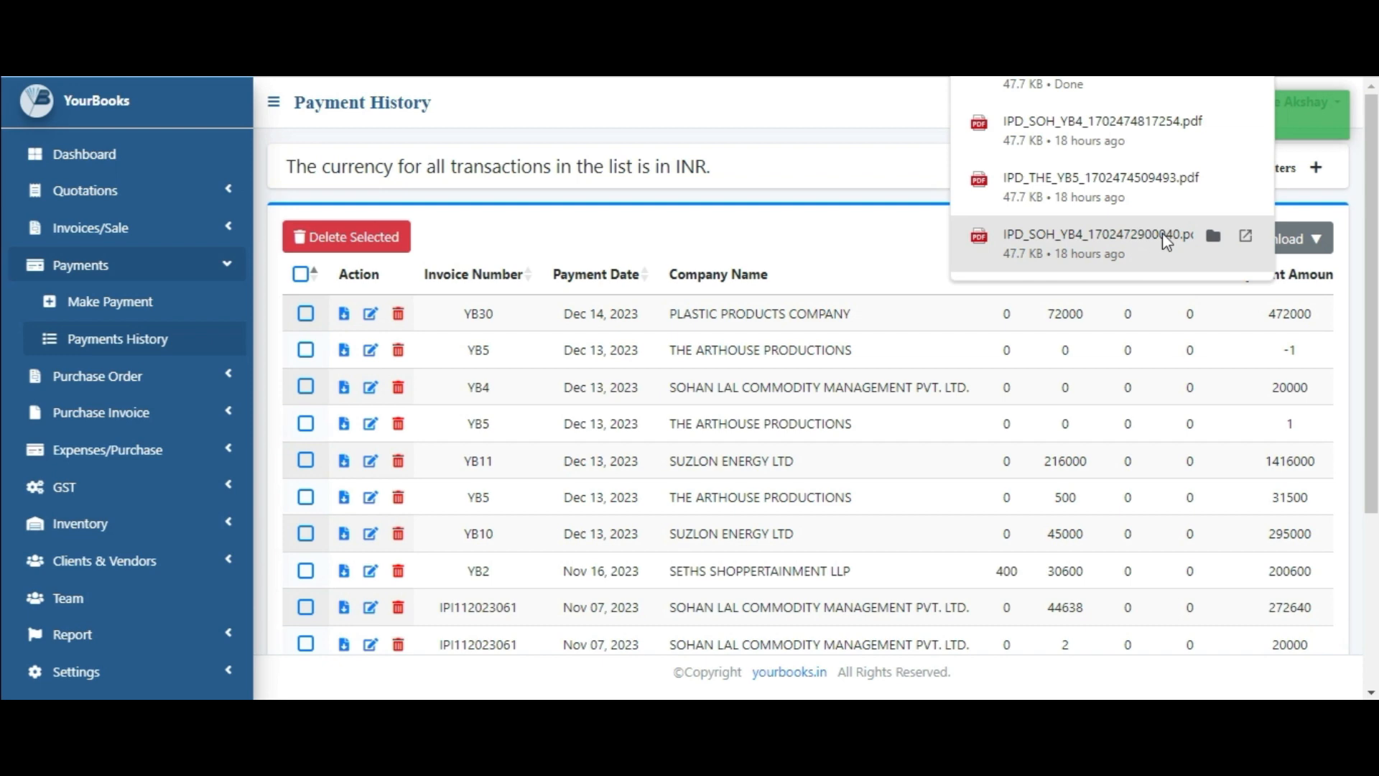
{"action": "left_click", "coordinate": [1133, 89]}
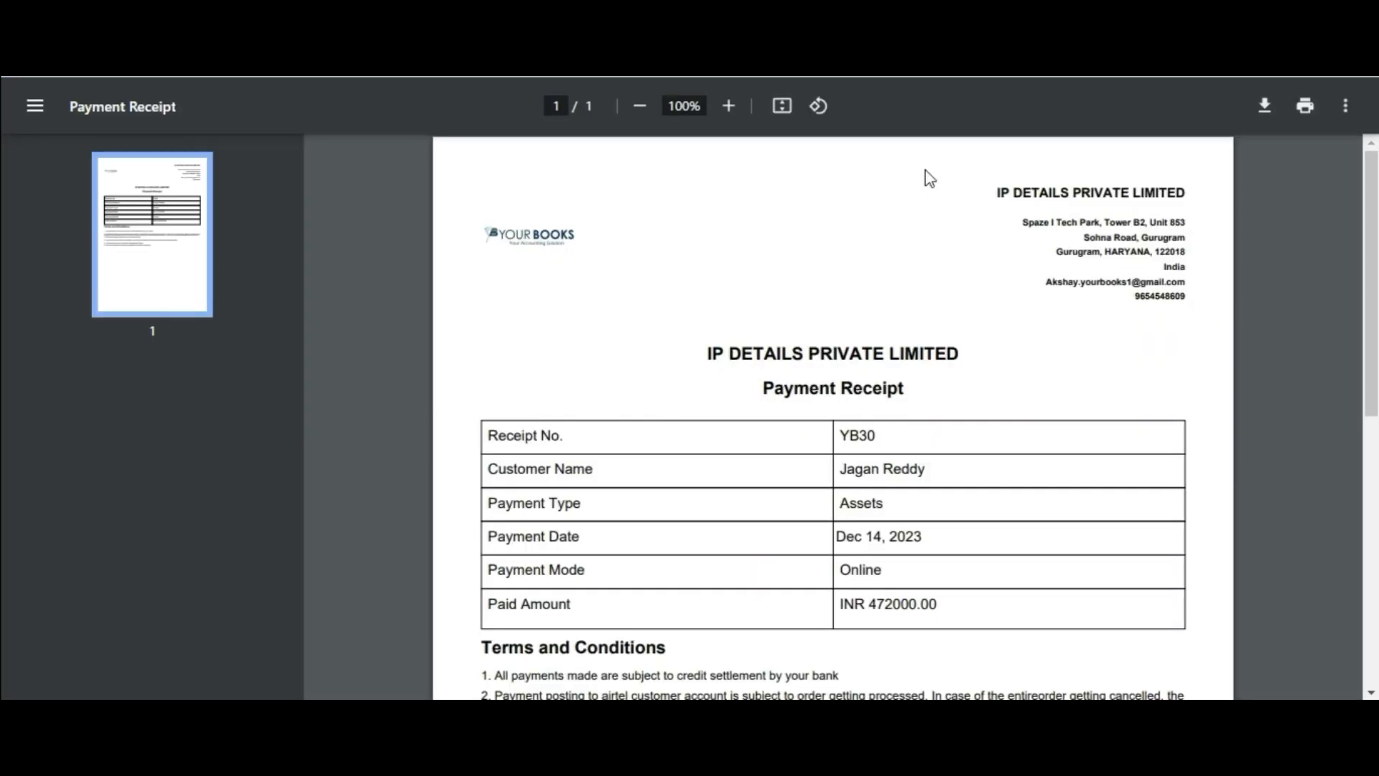
{"action": "scroll", "coordinate": [929, 179], "scroll_direction": "down", "scroll_amount": 8}
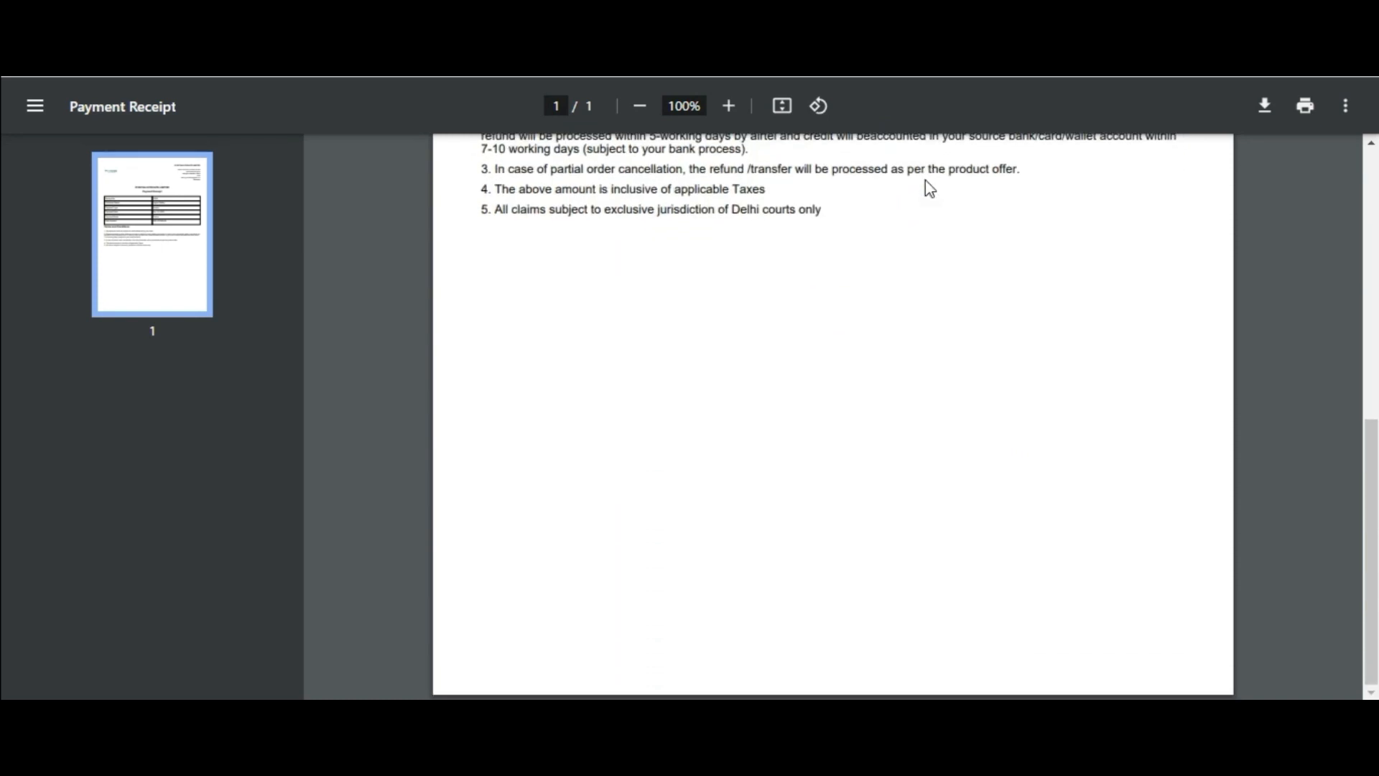
{"action": "scroll", "coordinate": [926, 181], "scroll_direction": "up", "scroll_amount": 5}
{"action": "scroll", "coordinate": [930, 188], "scroll_direction": "up", "scroll_amount": 3}
{"action": "key", "text": "ctrl+w"}
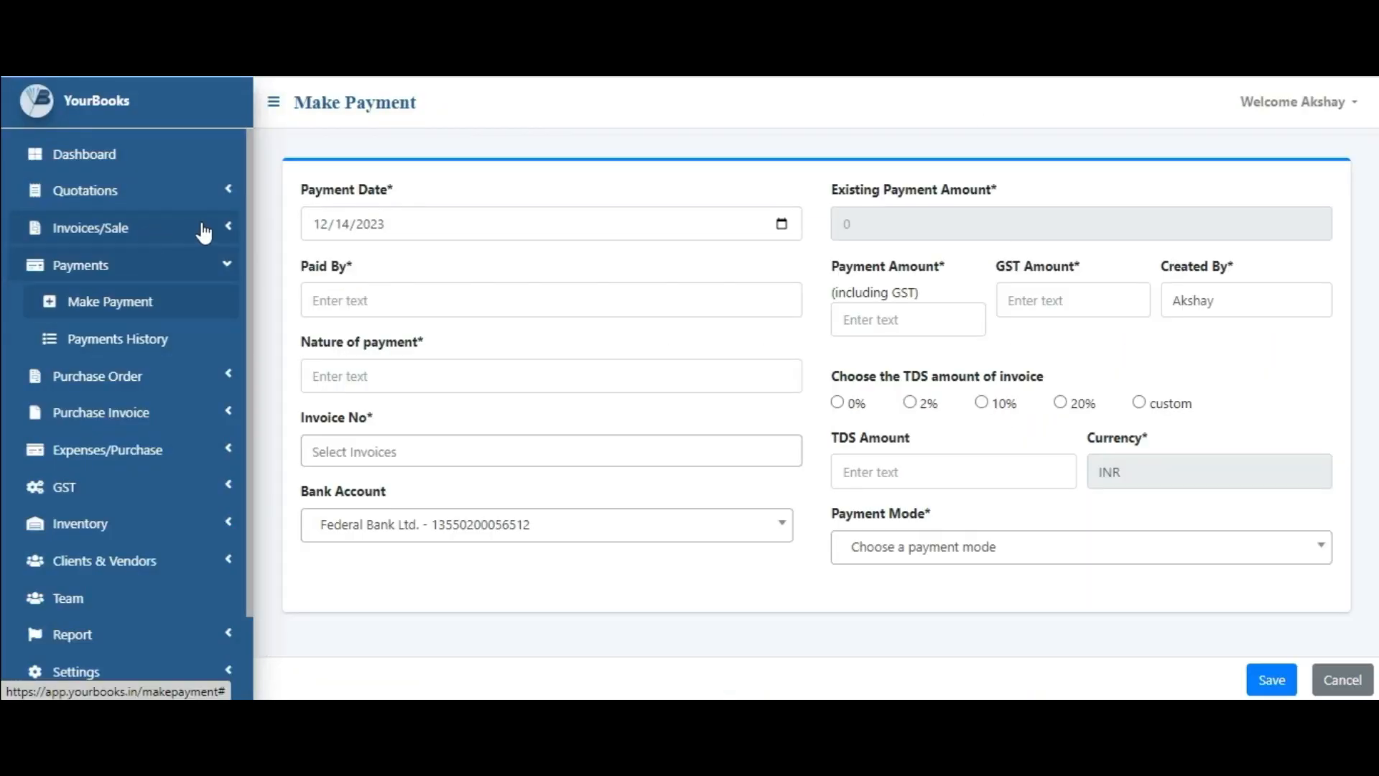
Open the View Invoices list from the Invoices section of the sidebar.
{"action": "left_click", "coordinate": [224, 231]}
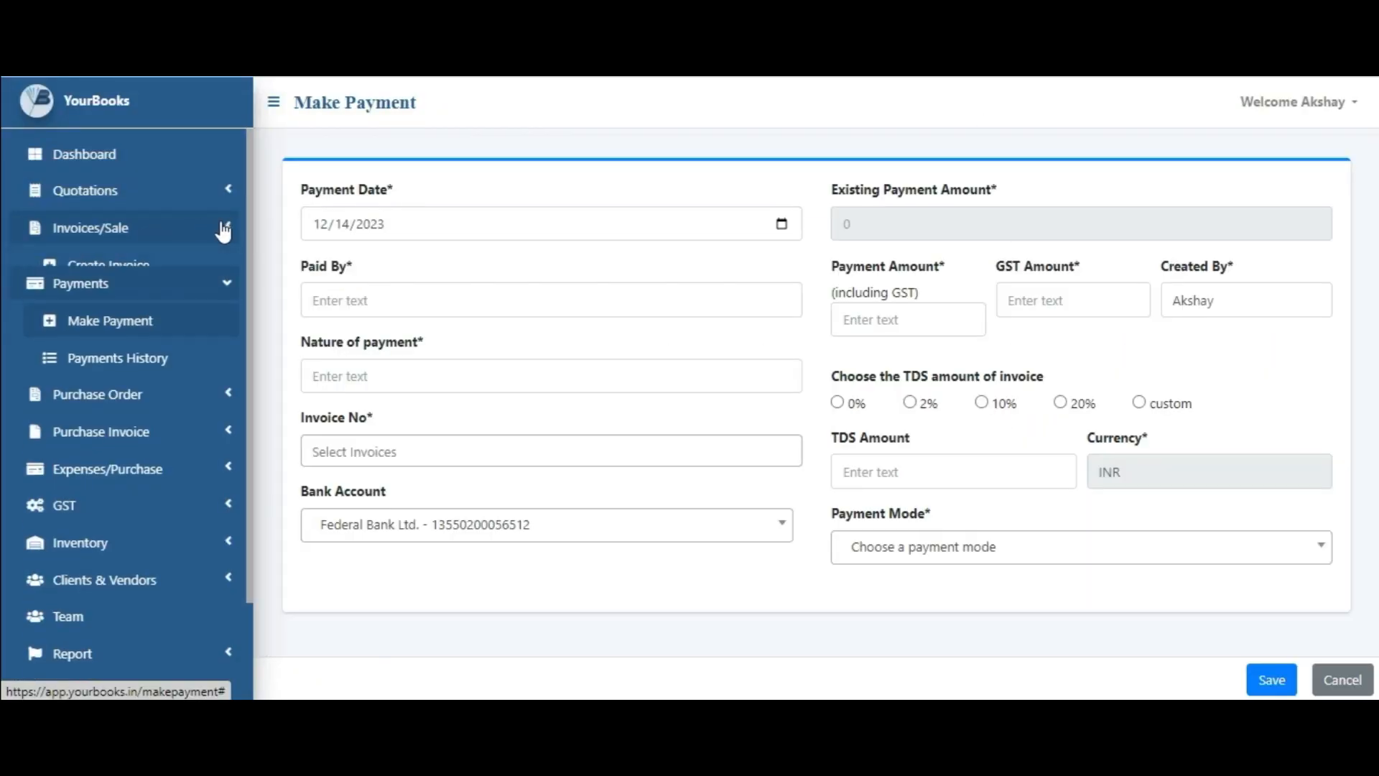
{"action": "left_click", "coordinate": [164, 300]}
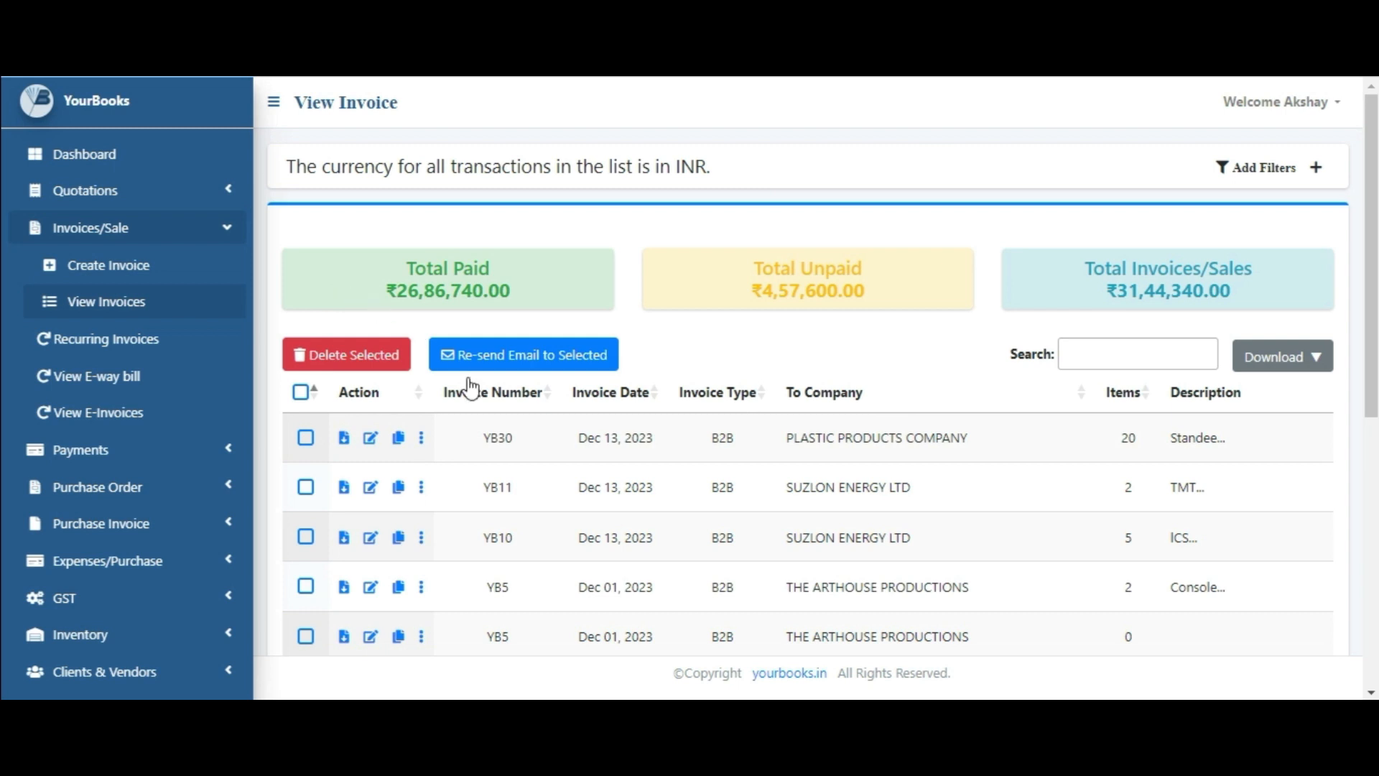
{"action": "left_click_drag", "start_coordinate": [483, 438], "coordinate": [530, 441]}
{"action": "left_click", "coordinate": [531, 442]}
Scroll to the status columns to confirm YB30 is paid at INR 472,000.00, then expand Payments.
{"action": "scroll", "coordinate": [601, 633], "scroll_direction": "down", "scroll_amount": 4}
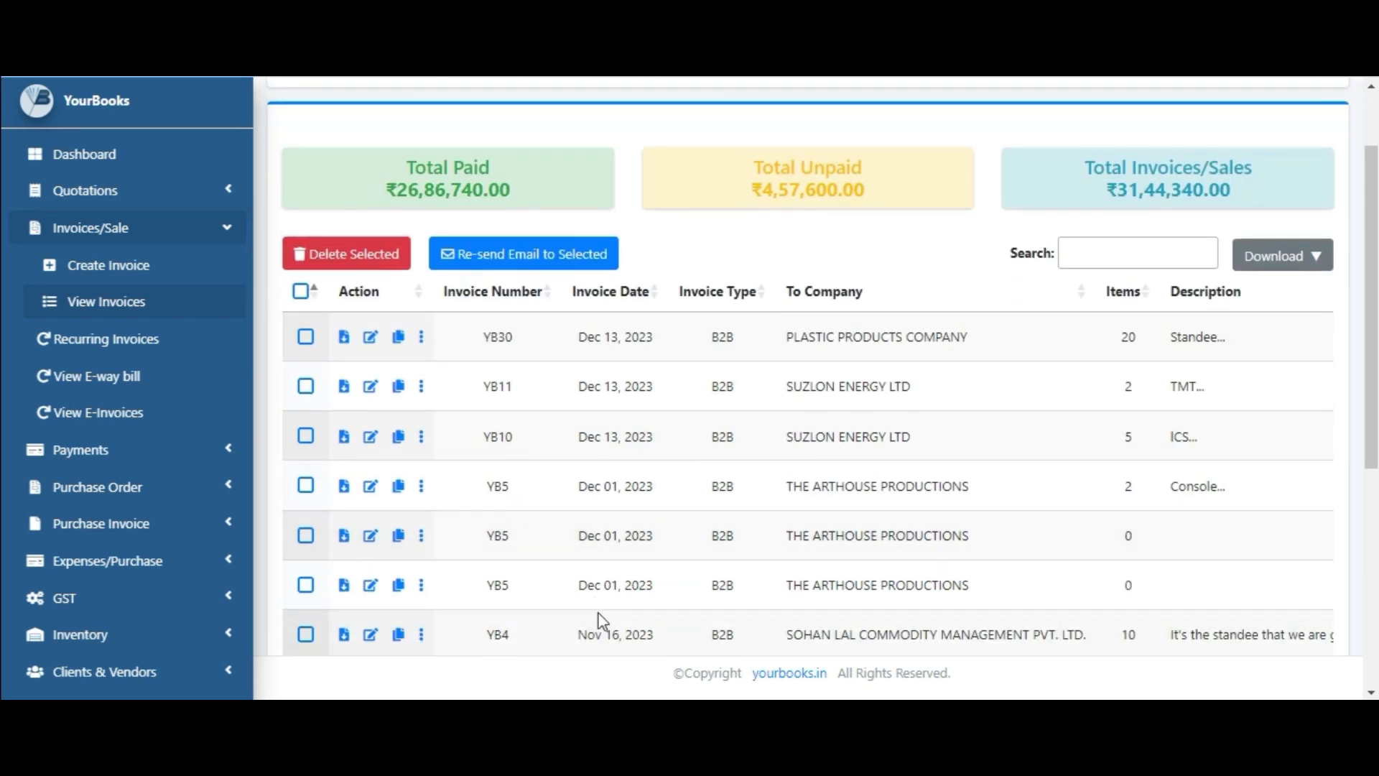
{"action": "left_click_drag", "start_coordinate": [605, 615], "coordinate": [1148, 616]}
{"action": "scroll", "coordinate": [1145, 594], "scroll_direction": "up", "scroll_amount": 1}
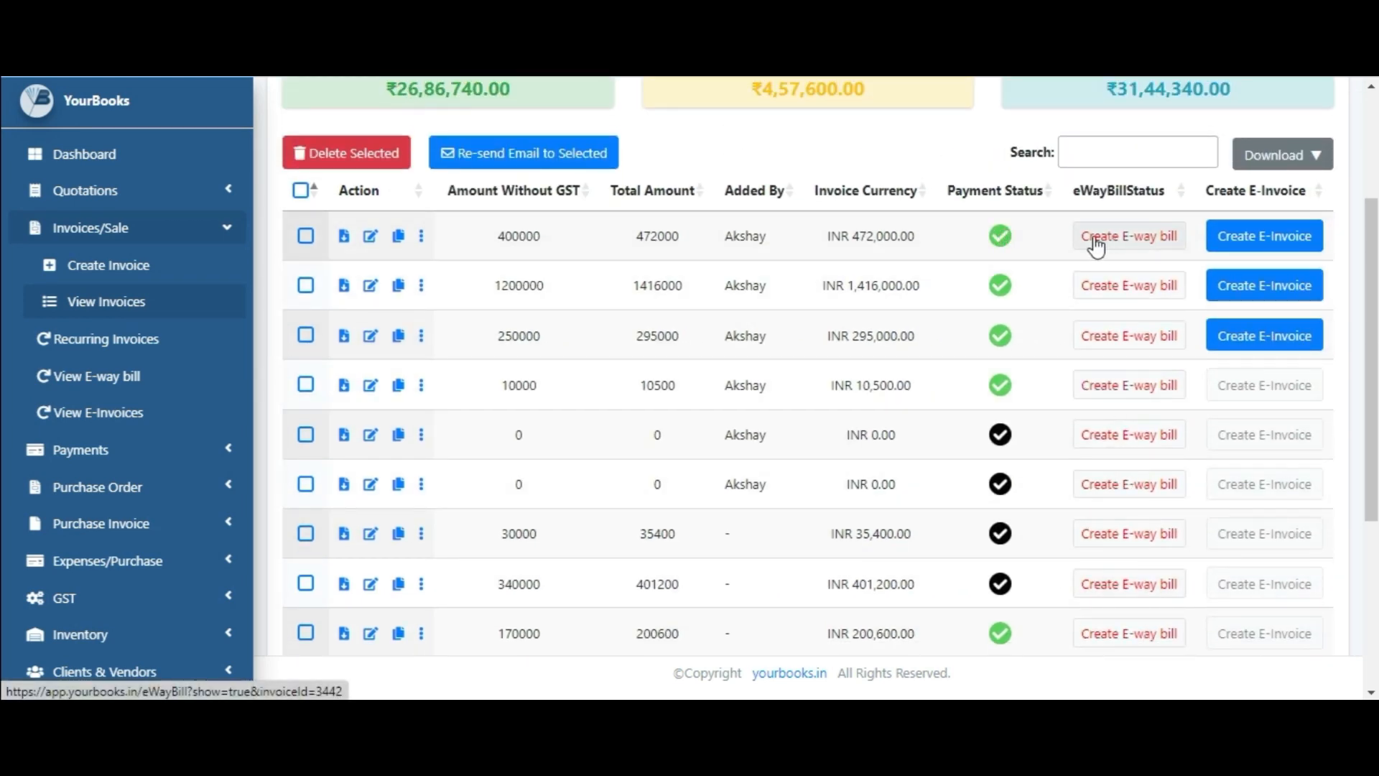
{"action": "left_click", "coordinate": [92, 451]}
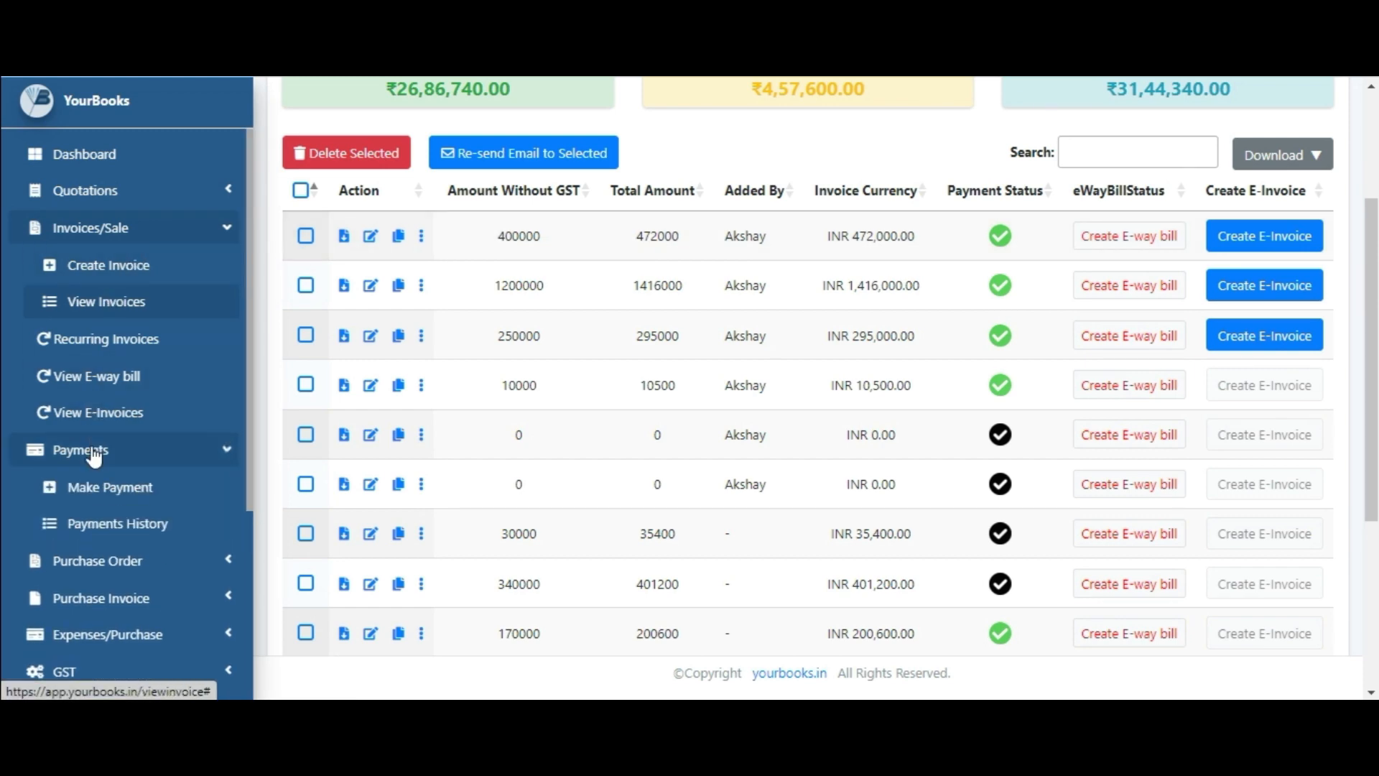
Open Payments History and scroll the table sideways to inspect amounts, payers and payment modes.
{"action": "left_click", "coordinate": [93, 522]}
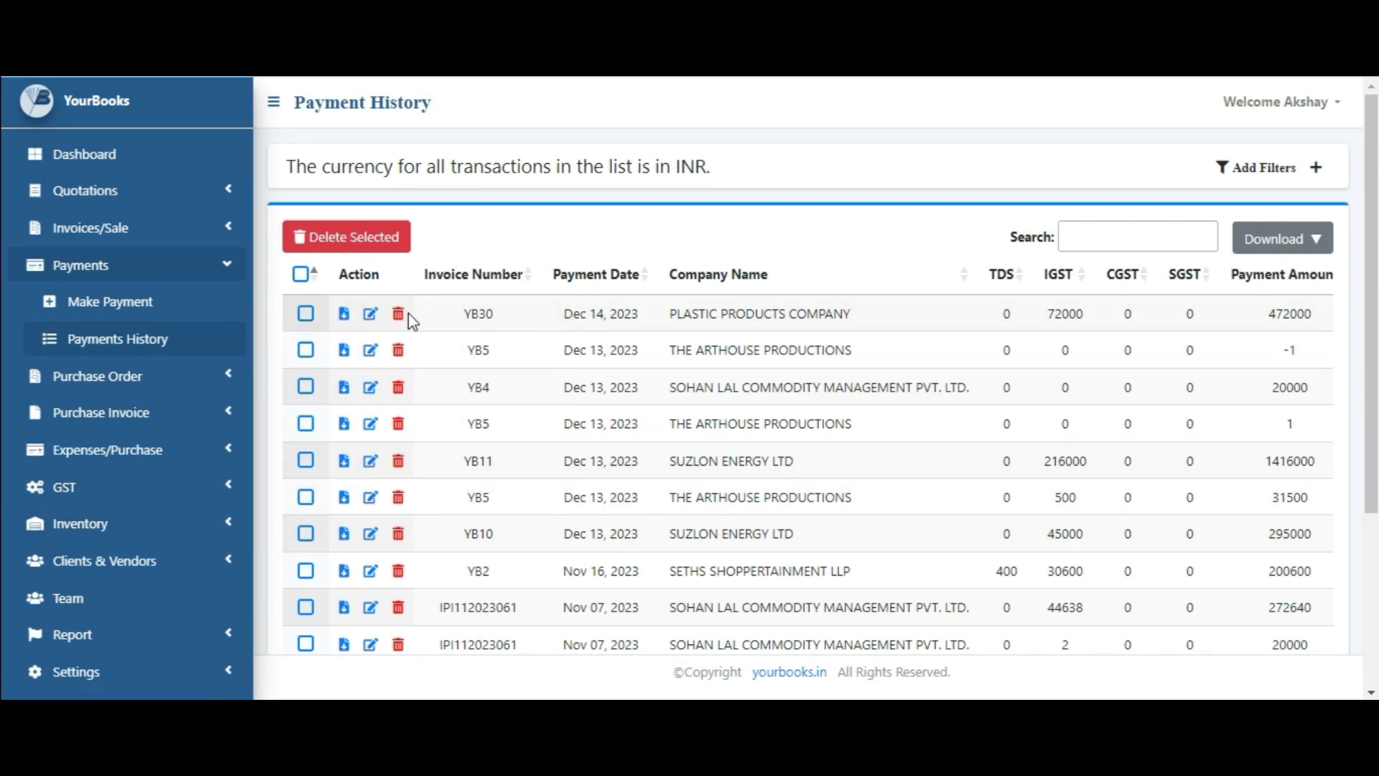
{"action": "scroll", "coordinate": [977, 308], "scroll_direction": "right", "scroll_amount": 5}
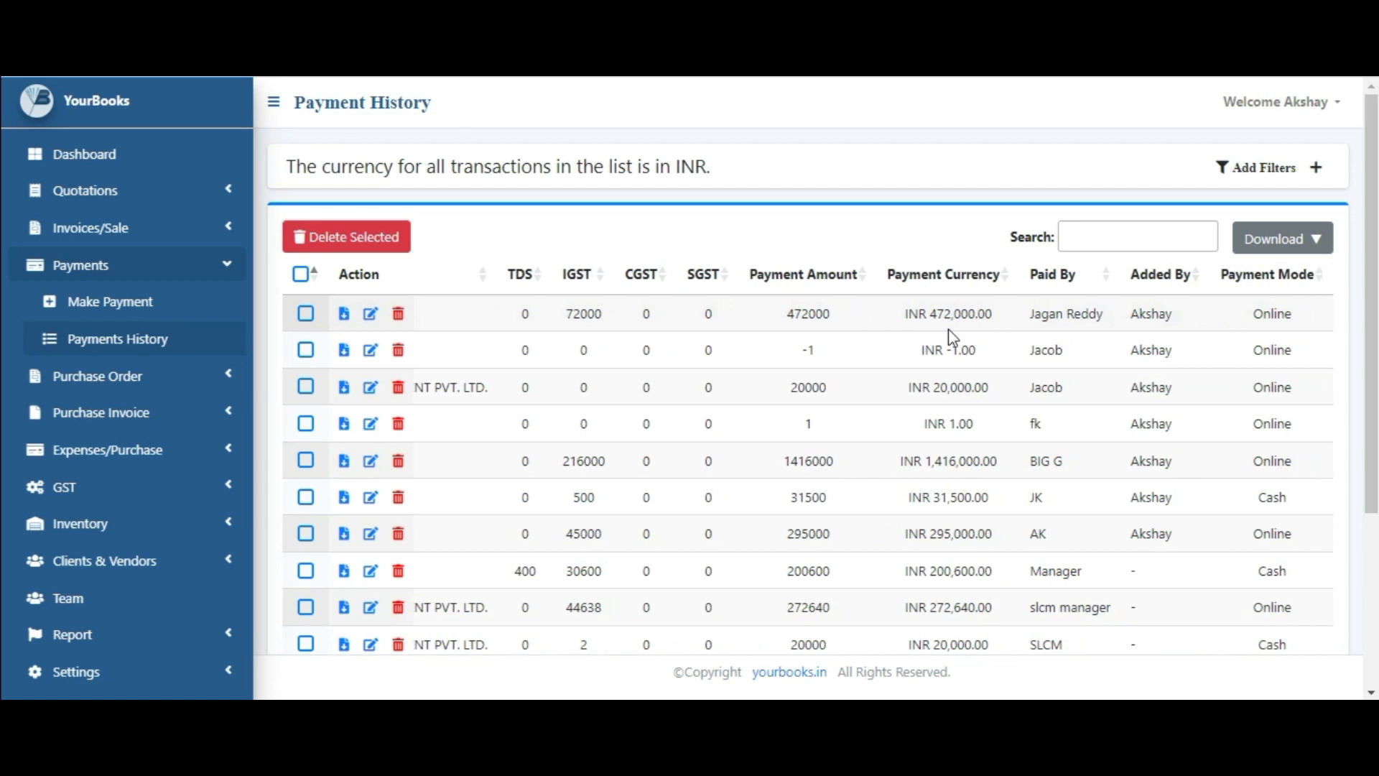
{"action": "scroll", "coordinate": [952, 337], "scroll_direction": "left", "scroll_amount": 3}
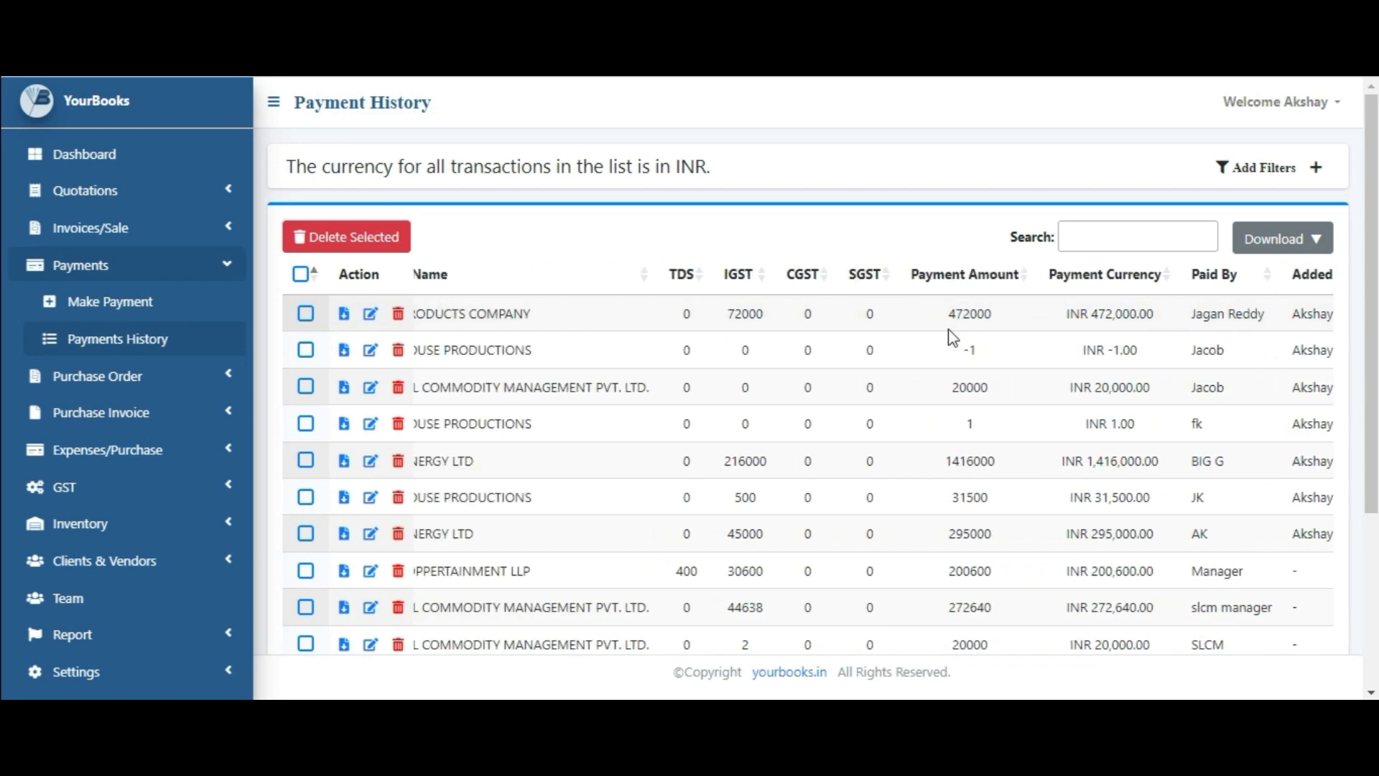
{"action": "scroll", "coordinate": [953, 338], "scroll_direction": "left", "scroll_amount": 3}
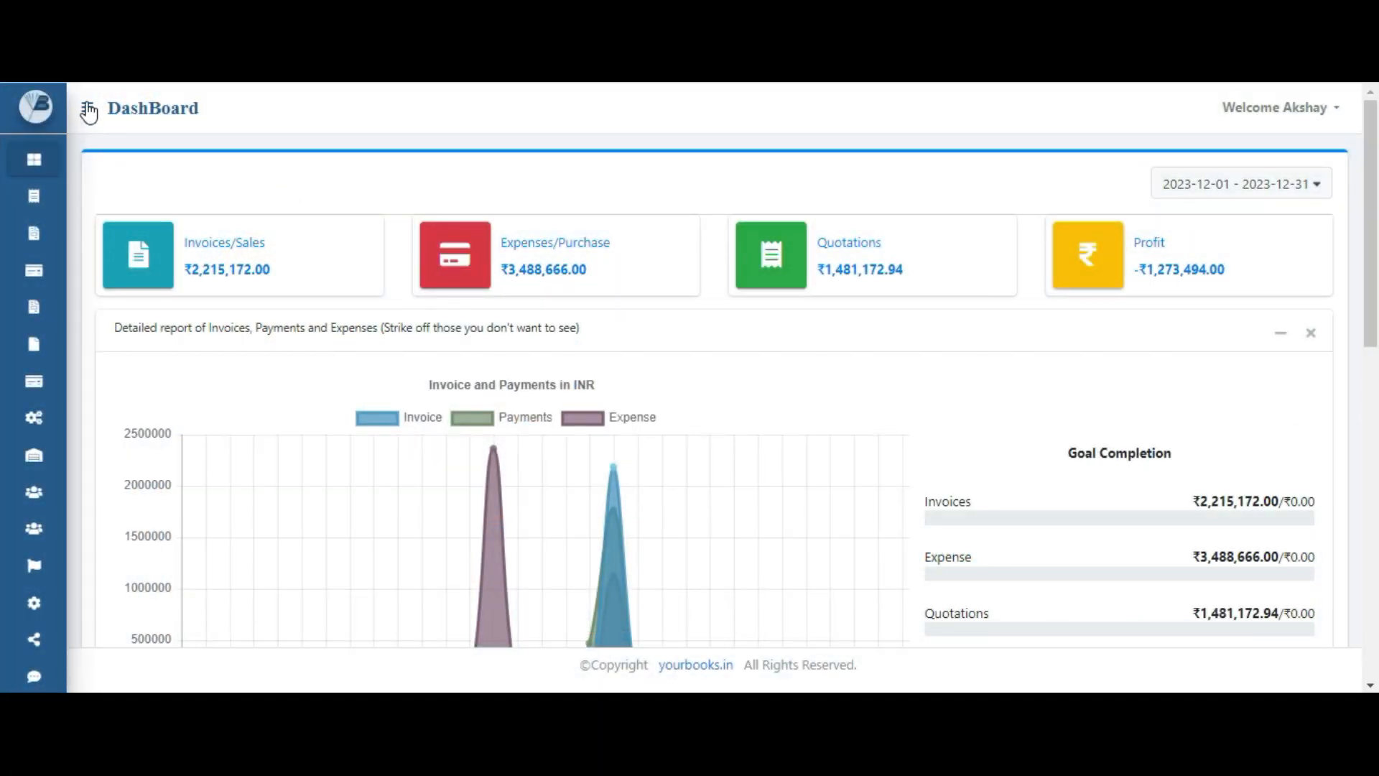
Expand Expenses/Purchase in the full sidebar menu and open the Add Expense form.
{"action": "left_click", "coordinate": [88, 110]}
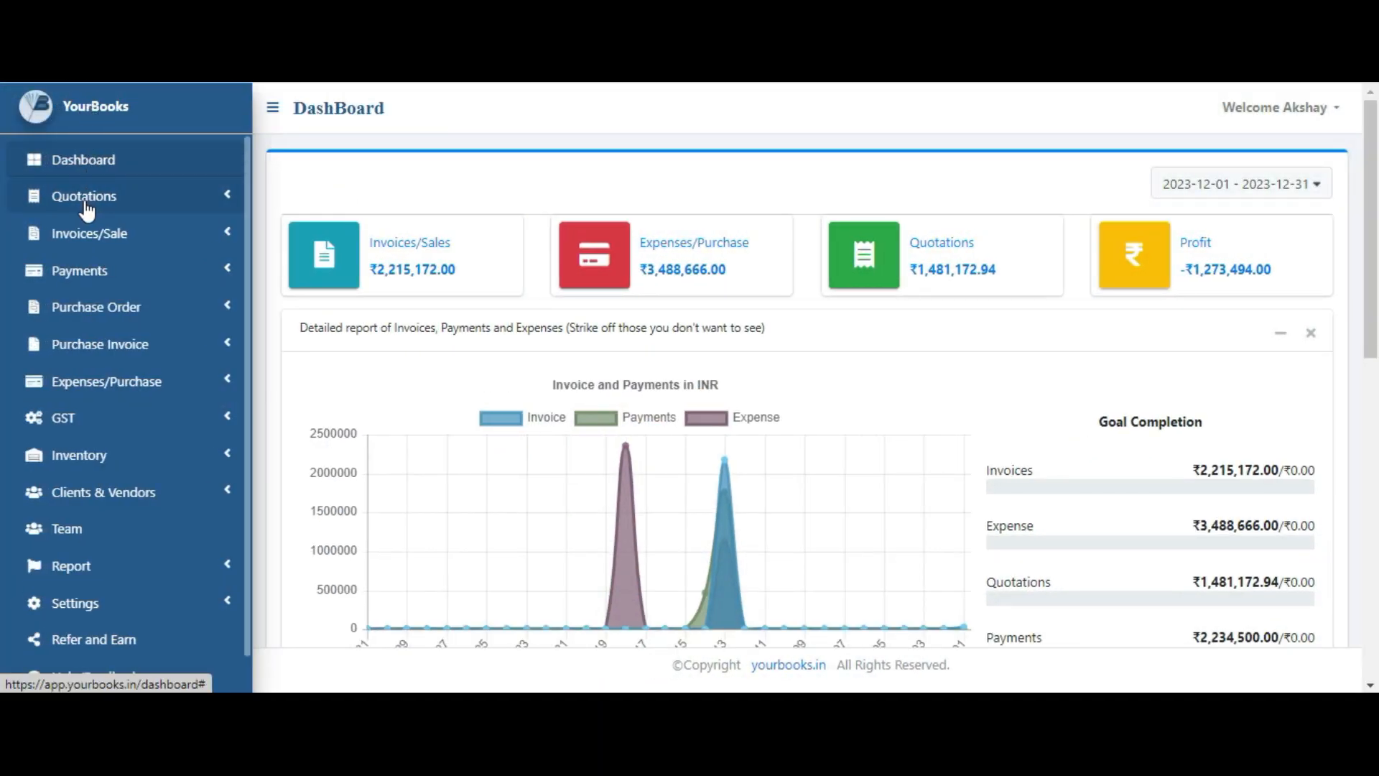
{"action": "left_click", "coordinate": [79, 384]}
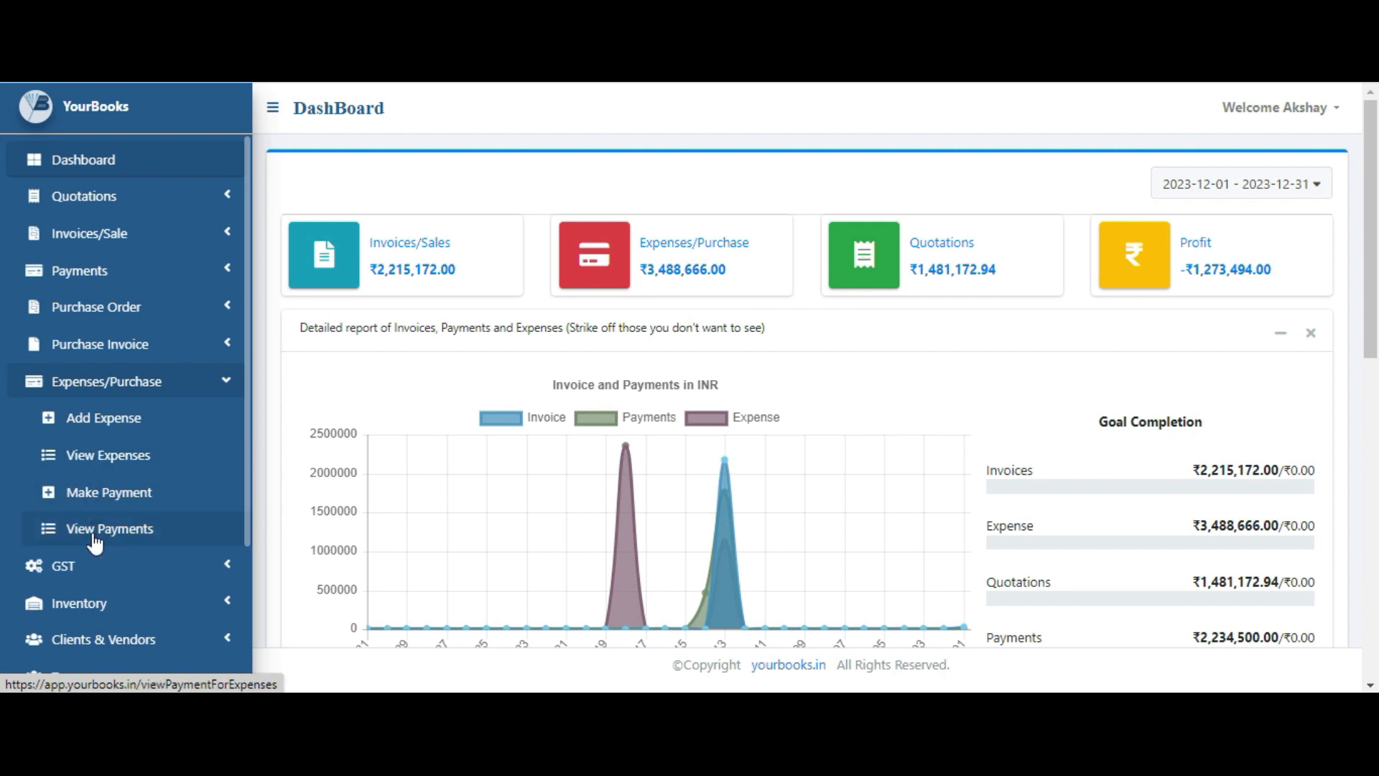
{"action": "left_click", "coordinate": [109, 417]}
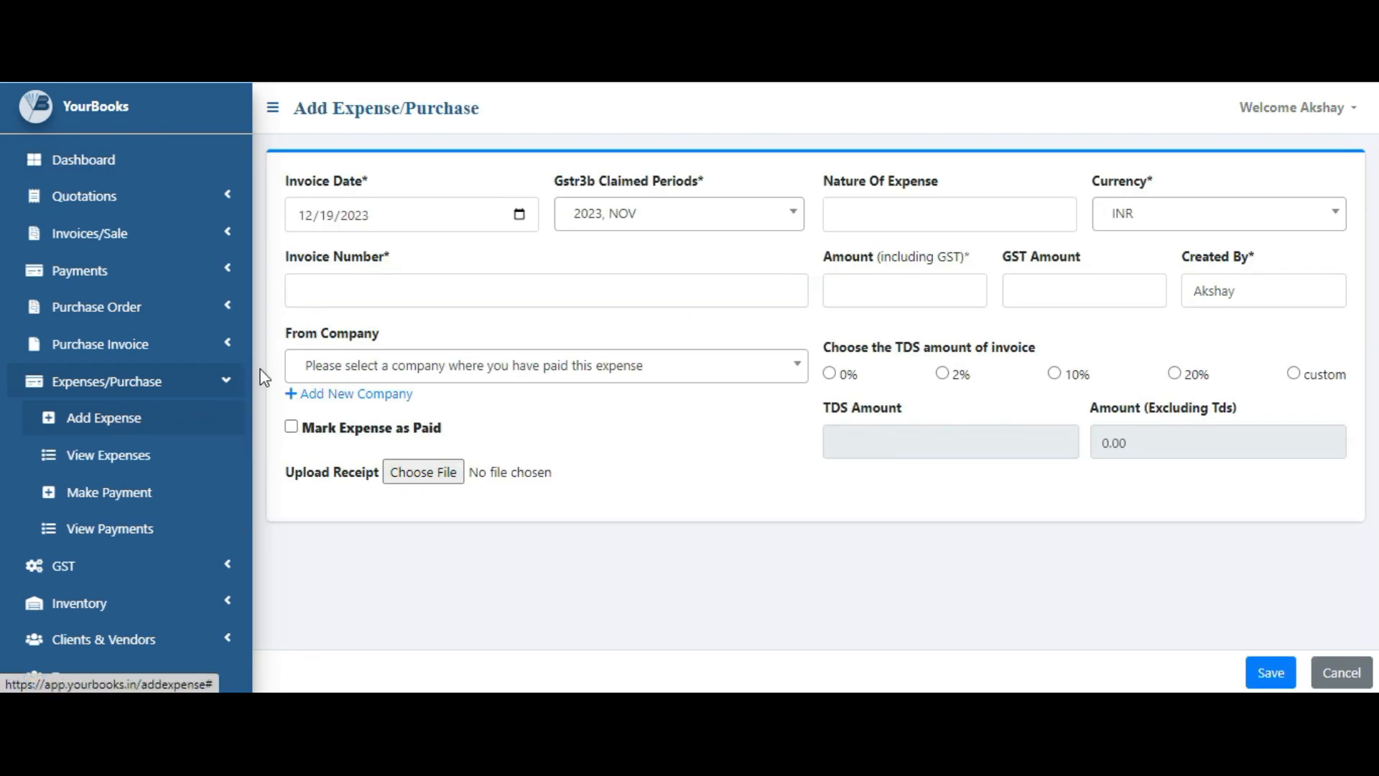
Keep invoice date 12/19/2023 and period 2023, NOV, enter invoice YB5, and choose SUZLON ENERGY LTD.
{"action": "left_click", "coordinate": [520, 216]}
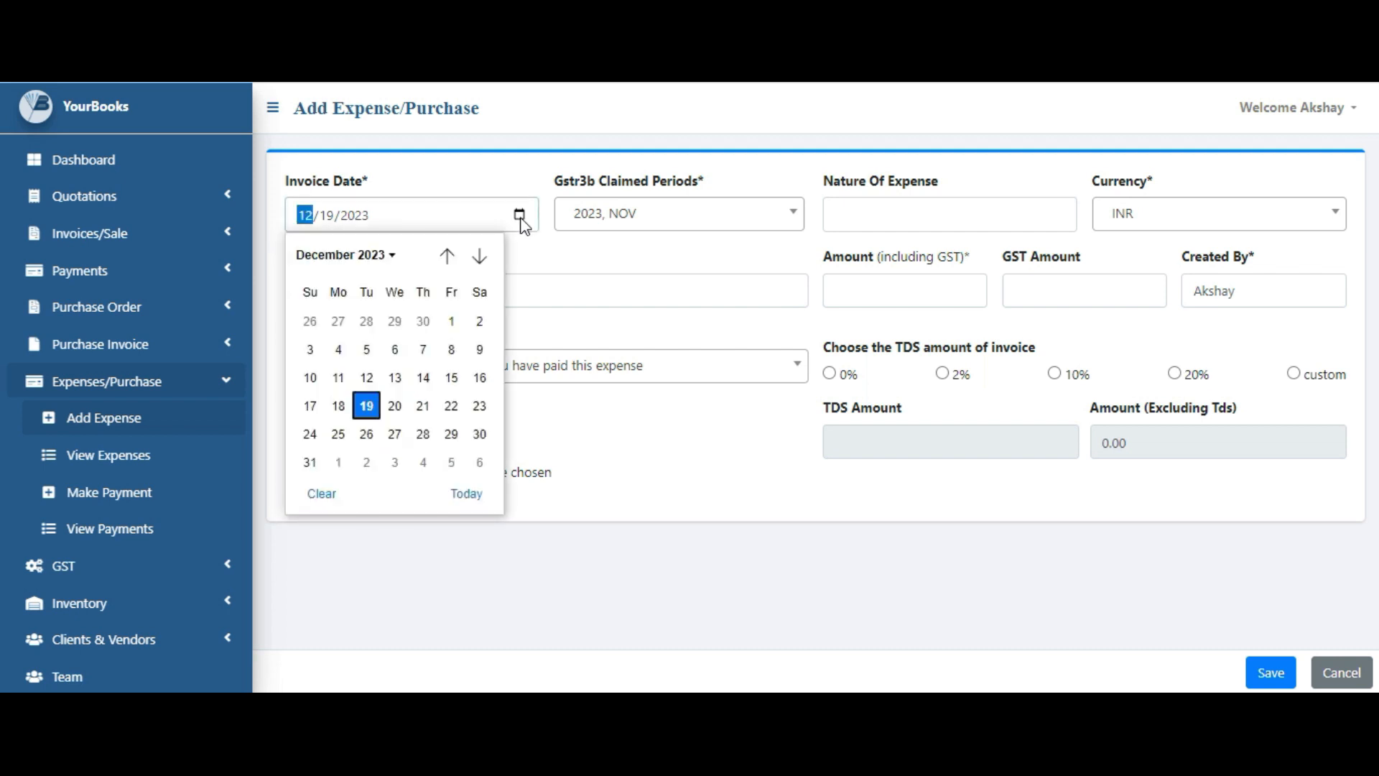
{"action": "left_click", "coordinate": [367, 404]}
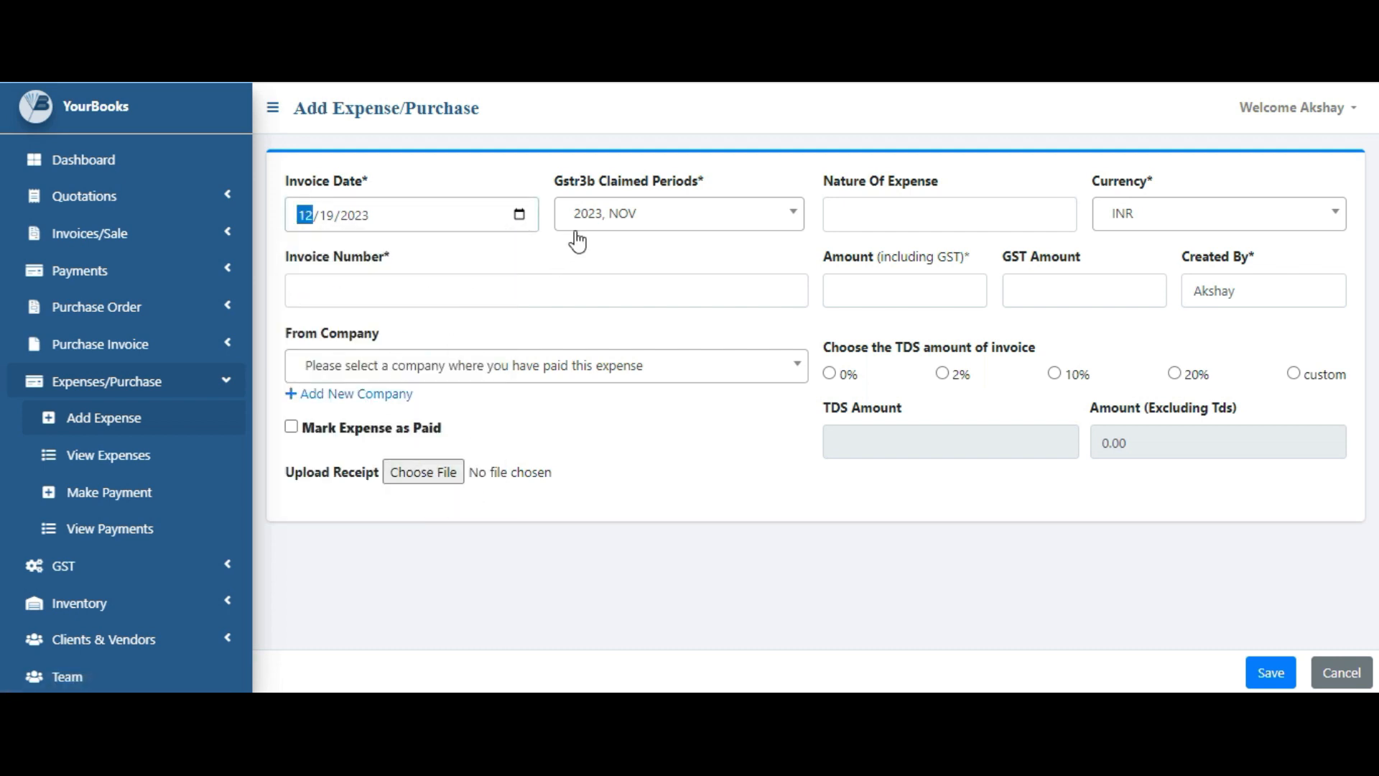
{"action": "left_click", "coordinate": [607, 228]}
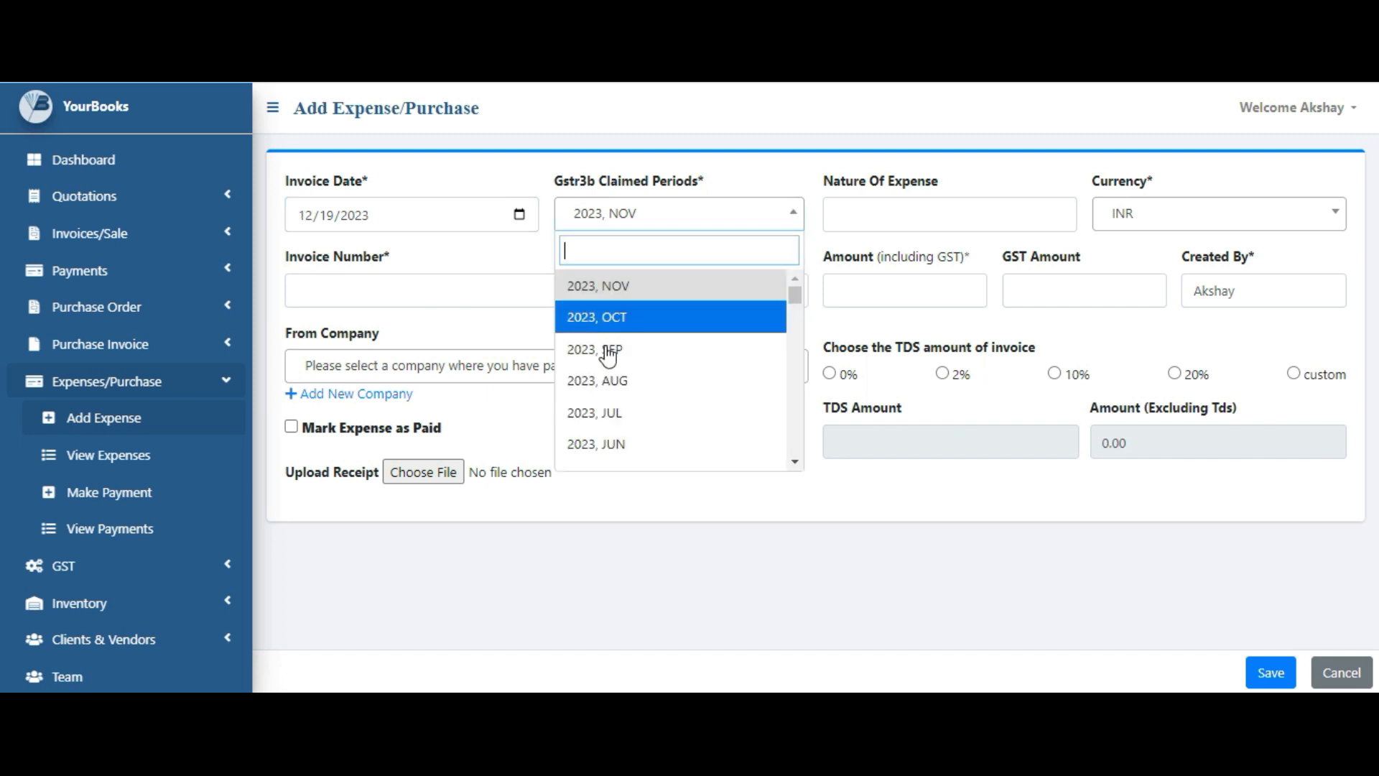
{"action": "left_click", "coordinate": [607, 285]}
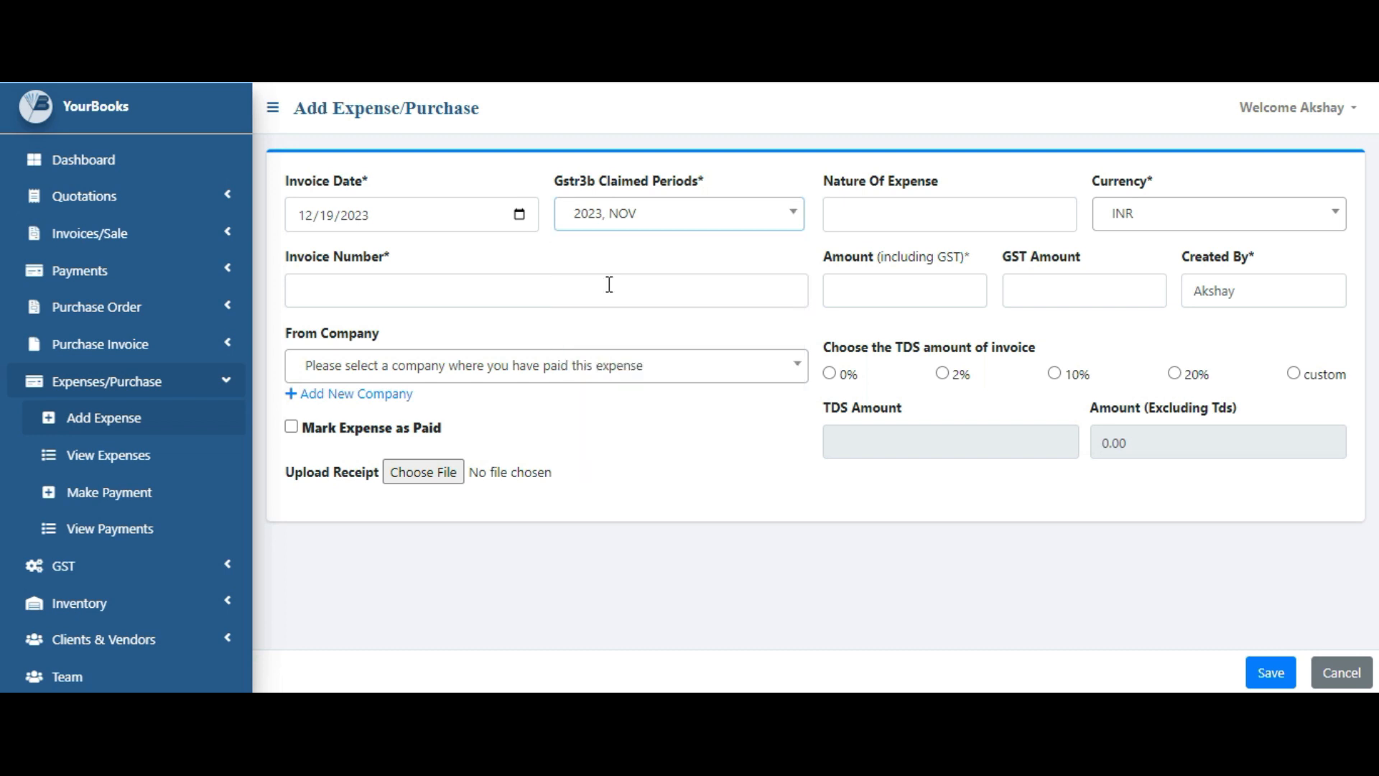
{"action": "left_click", "coordinate": [367, 287]}
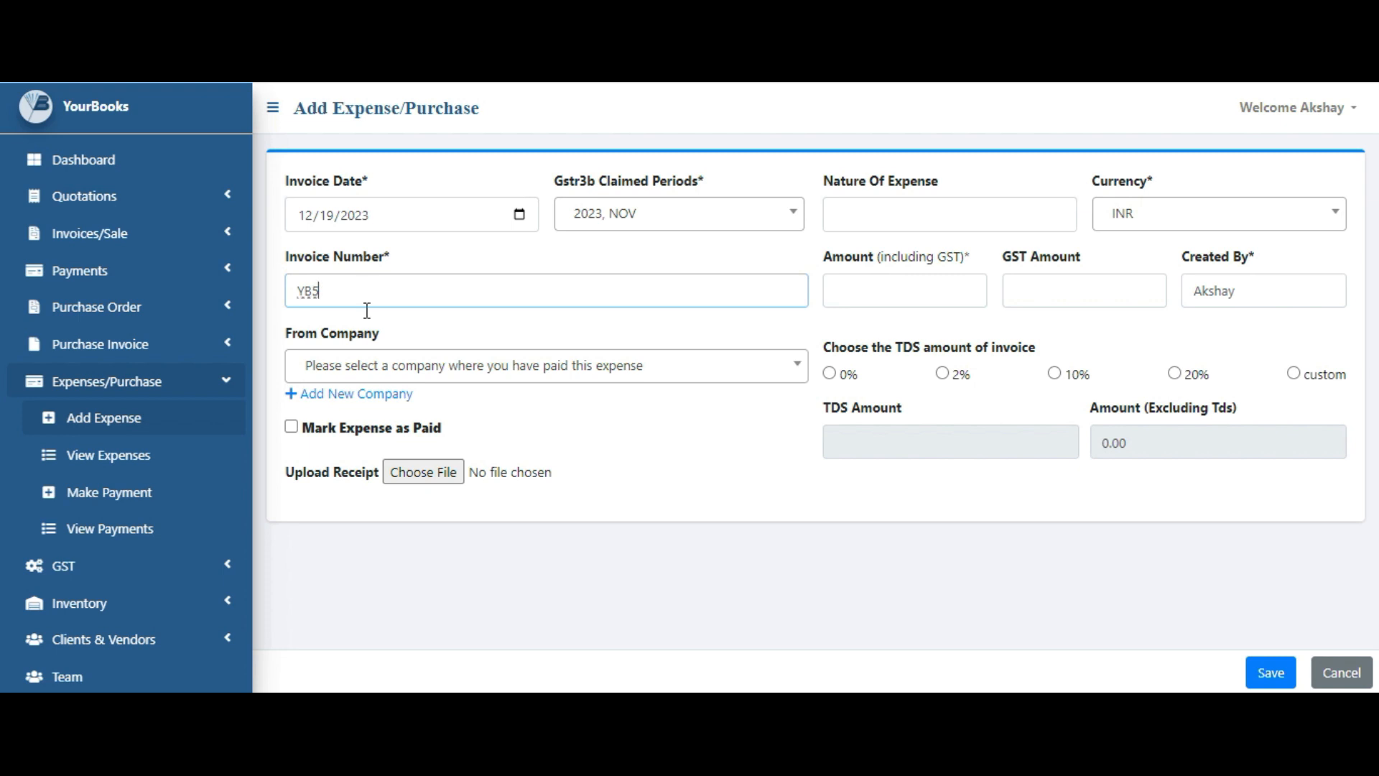
{"action": "left_click", "coordinate": [369, 370]}
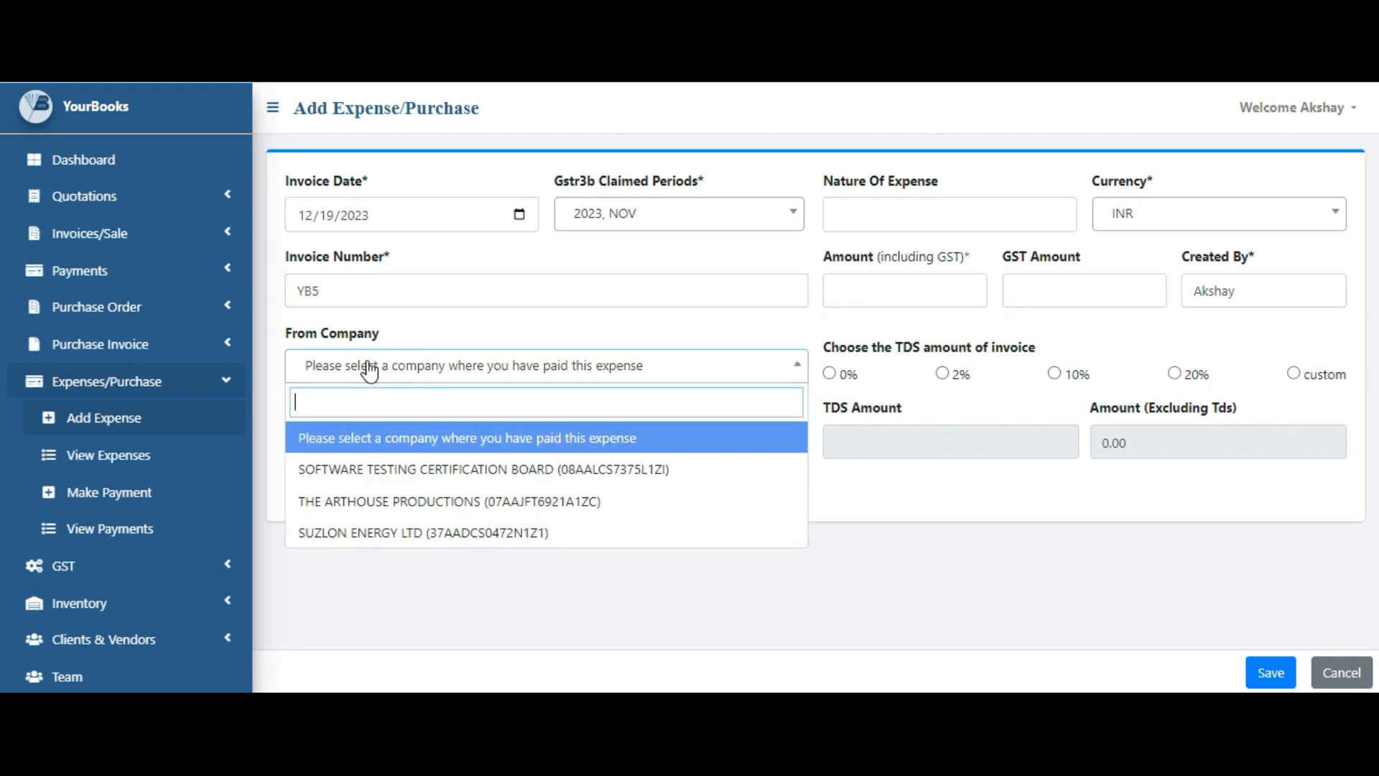
{"action": "left_click", "coordinate": [365, 532]}
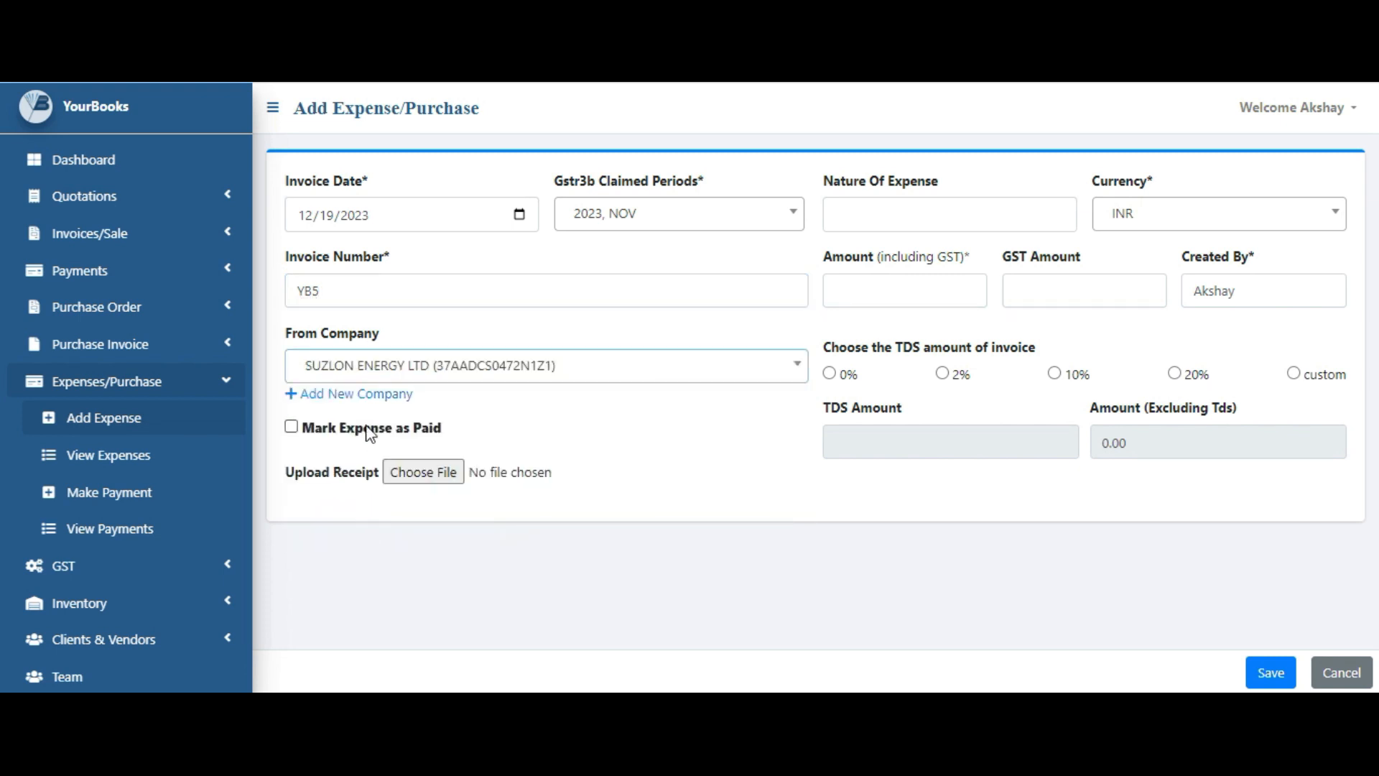
Mark the expense paid on 12/19/2023 from the Federal Bank account.
{"action": "left_click", "coordinate": [292, 427]}
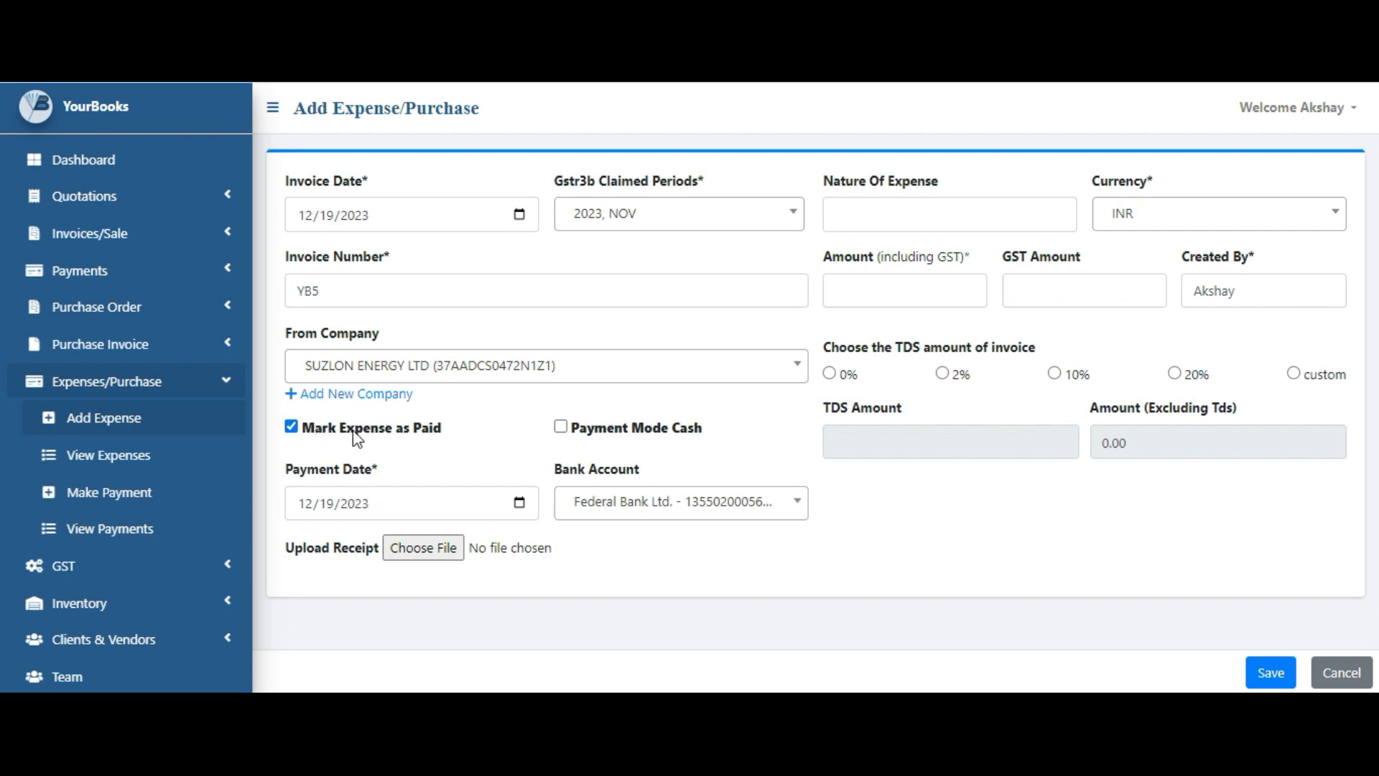
{"action": "left_click", "coordinate": [518, 503]}
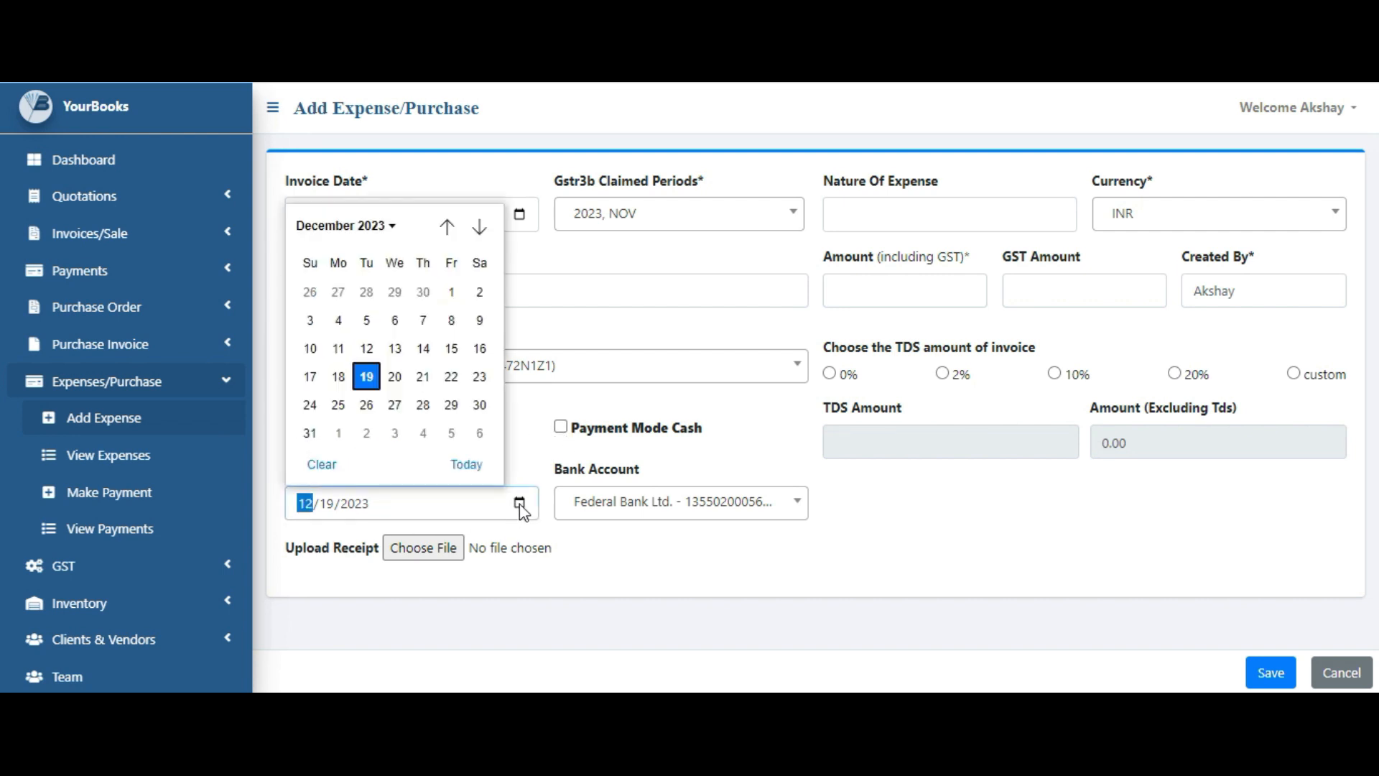
{"action": "left_click", "coordinate": [368, 386]}
{"action": "left_click", "coordinate": [609, 507]}
{"action": "left_click", "coordinate": [597, 586]}
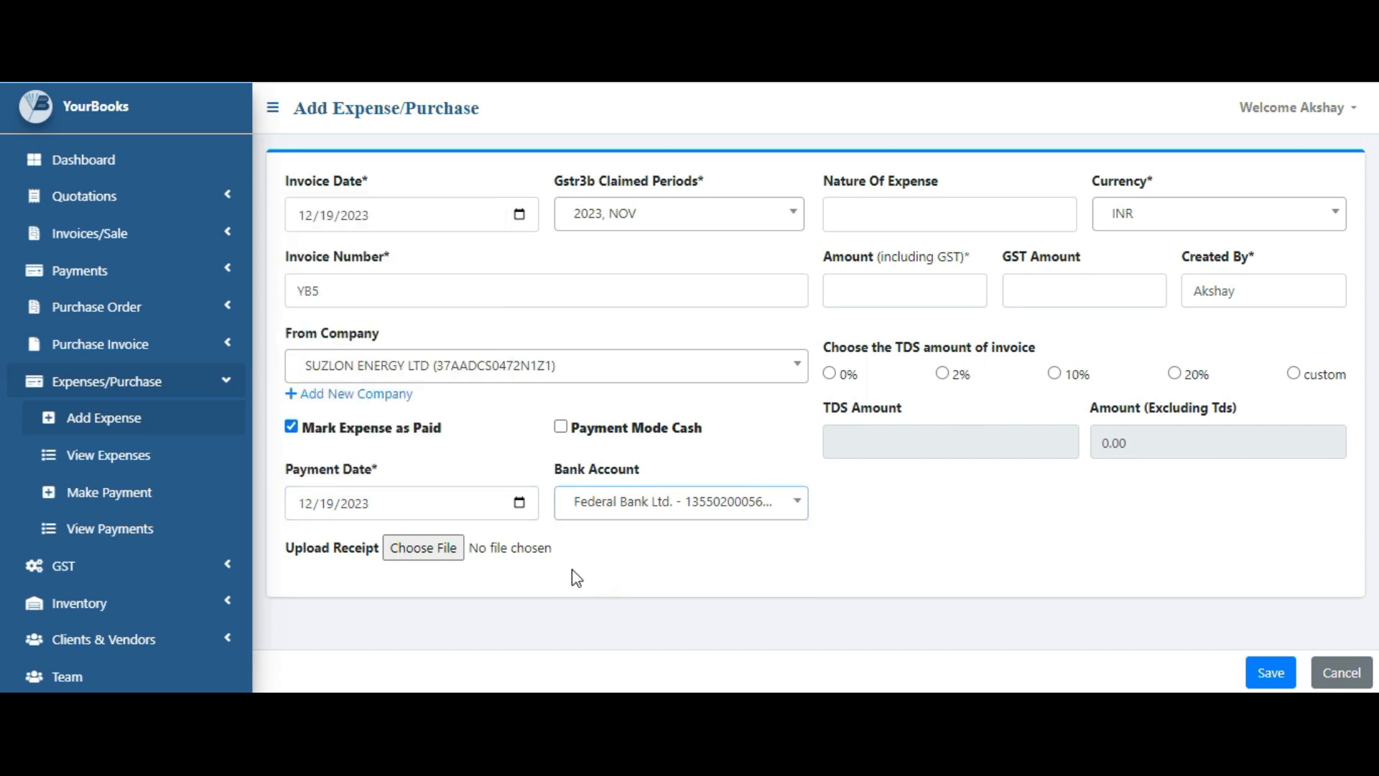
{"action": "left_click", "coordinate": [446, 549]}
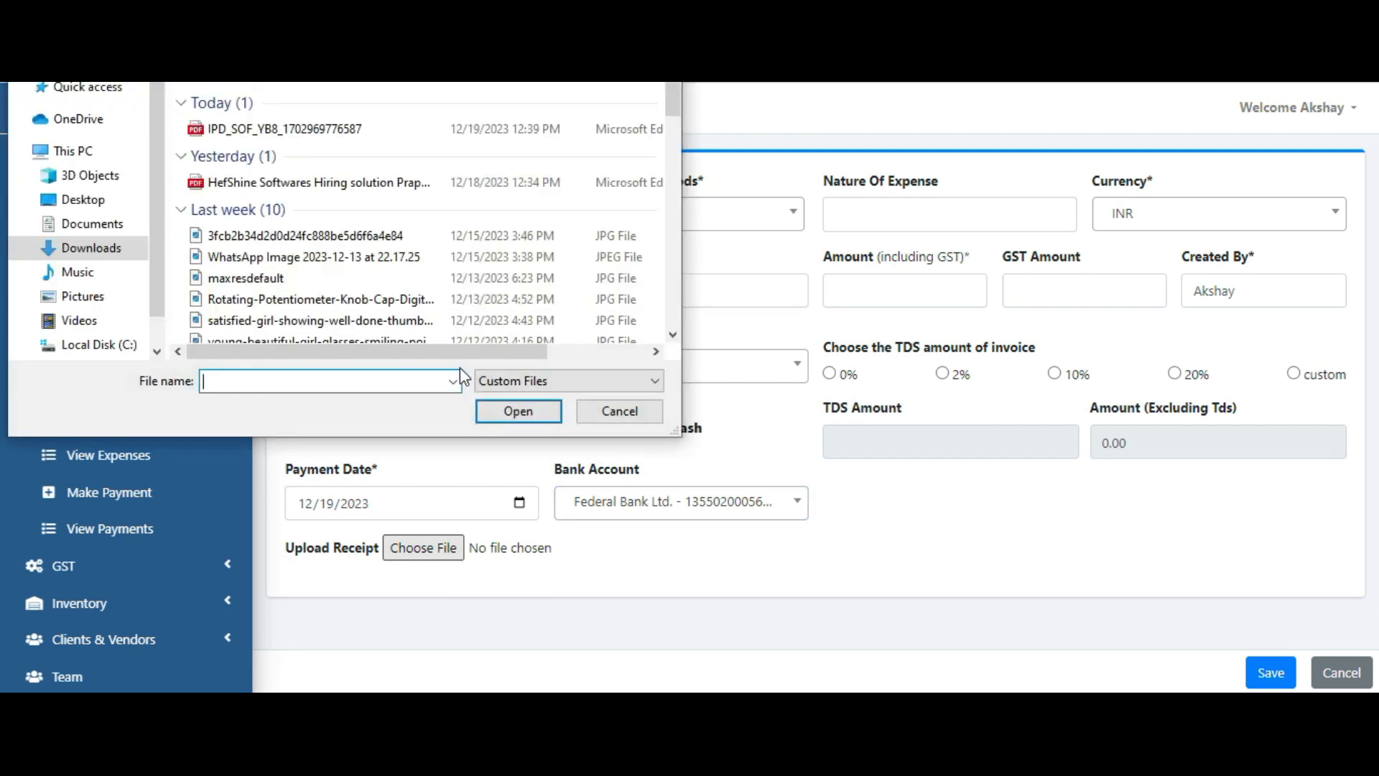
{"action": "left_click", "coordinate": [368, 130]}
{"action": "left_click", "coordinate": [505, 412]}
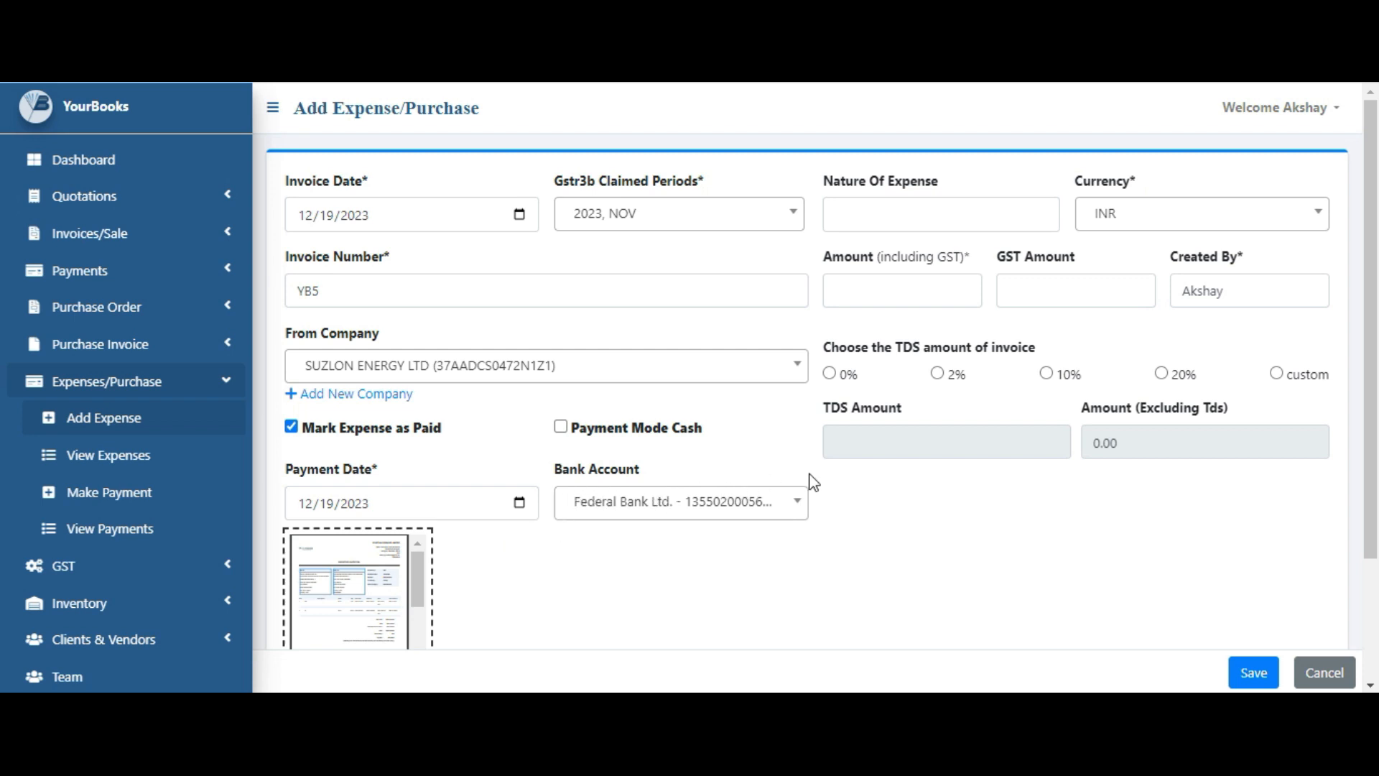
Record the expense as 2000 for Fuel with 0% TDS and save it.
{"action": "left_click", "coordinate": [859, 215]}
{"action": "type", "text": "Fuel"}
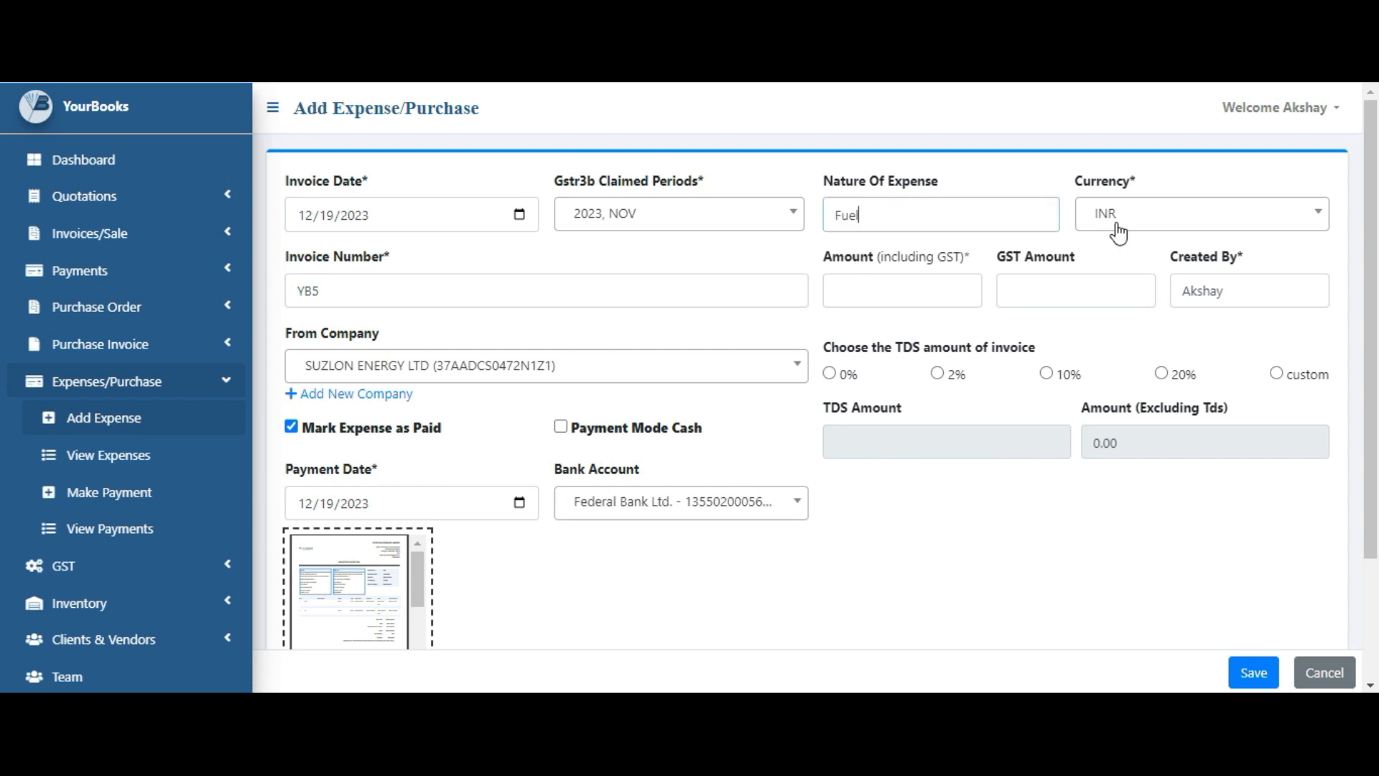
{"action": "left_click", "coordinate": [882, 291]}
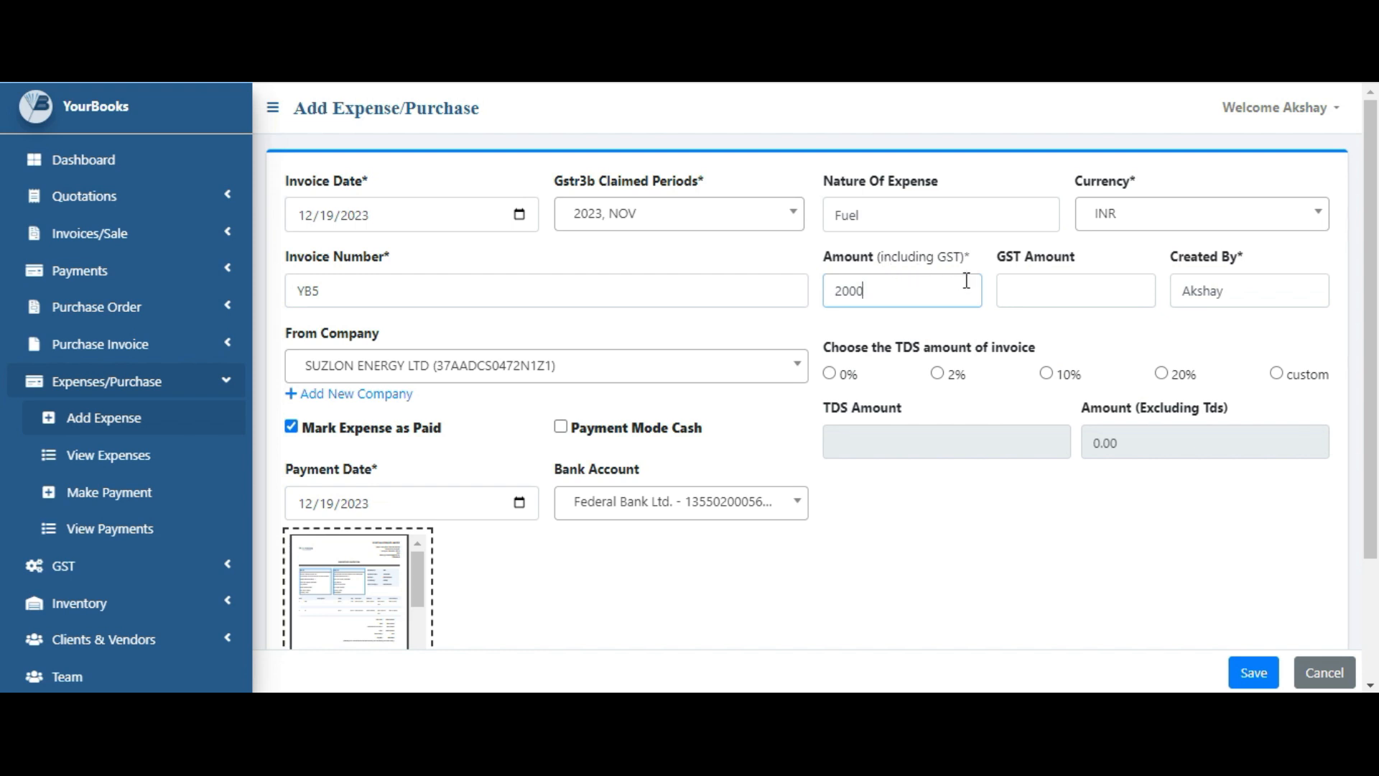
{"action": "left_click", "coordinate": [831, 374]}
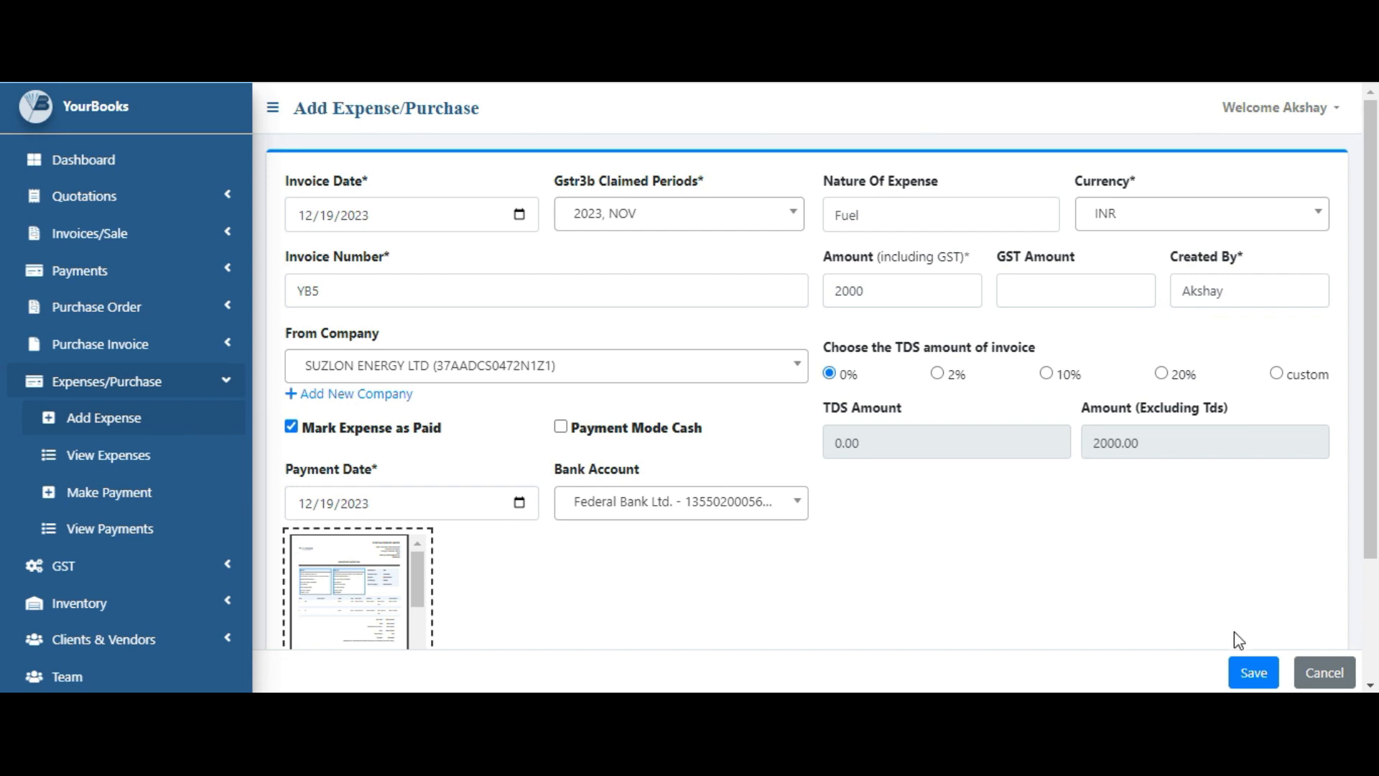
{"action": "left_click", "coordinate": [1254, 672]}
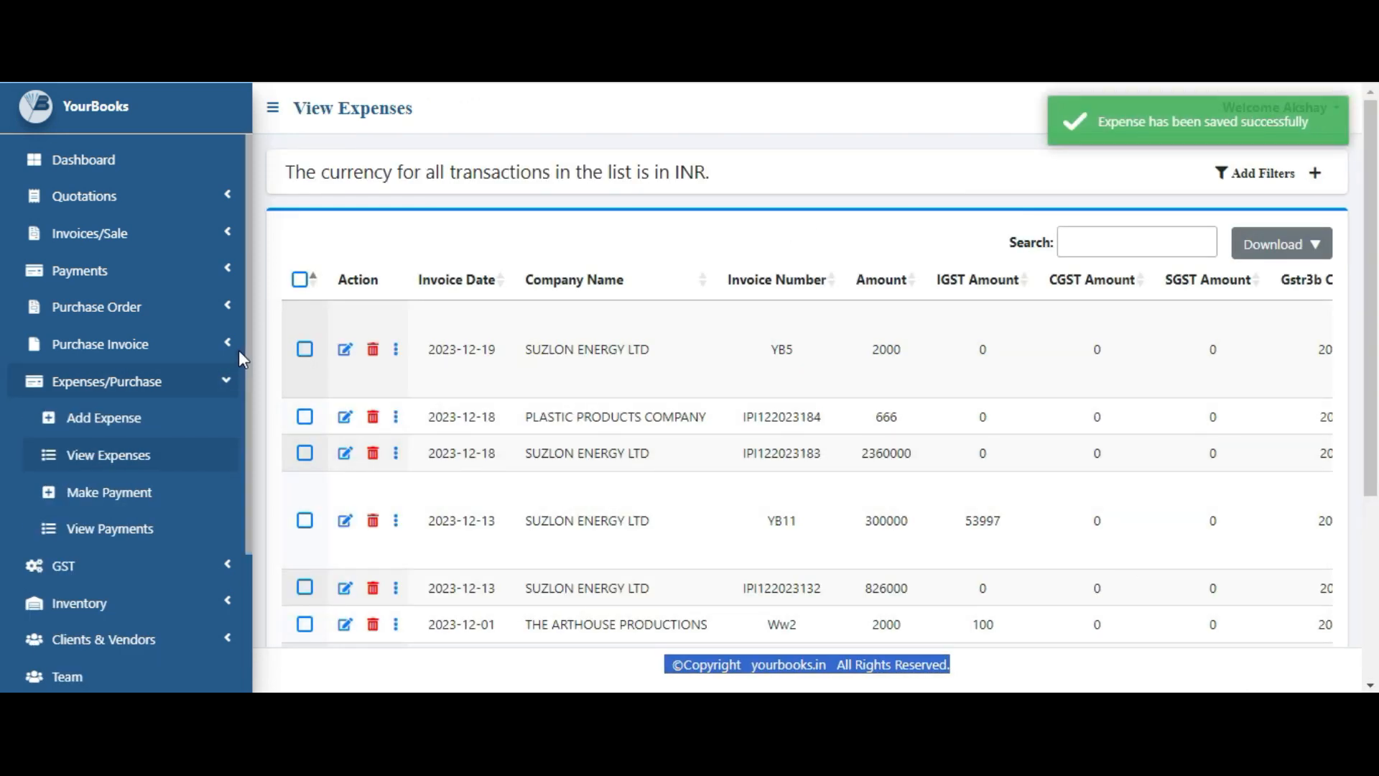
{"action": "left_click_drag", "start_coordinate": [532, 349], "coordinate": [909, 370]}
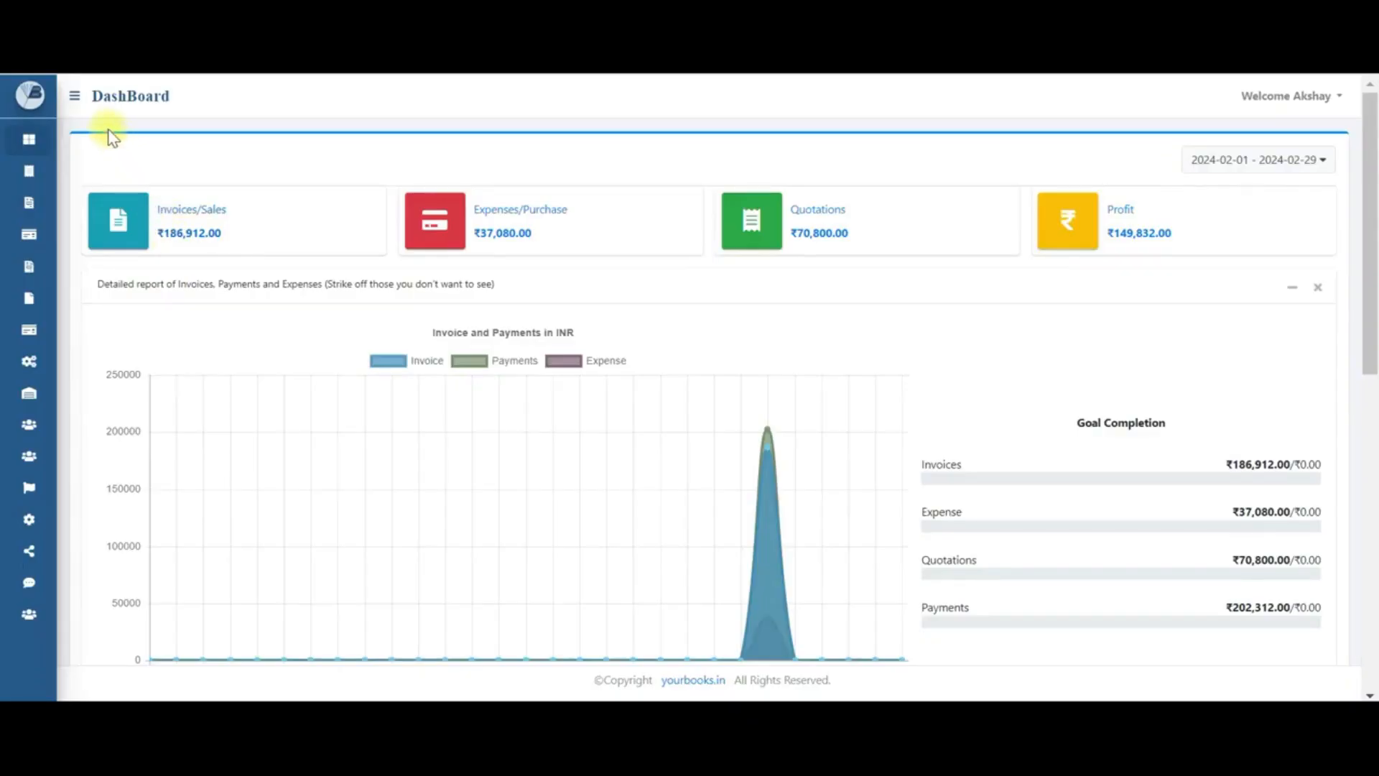
Open Add Client/Vendor from the Clients & Vendors section of the sidebar.
{"action": "left_click", "coordinate": [76, 97]}
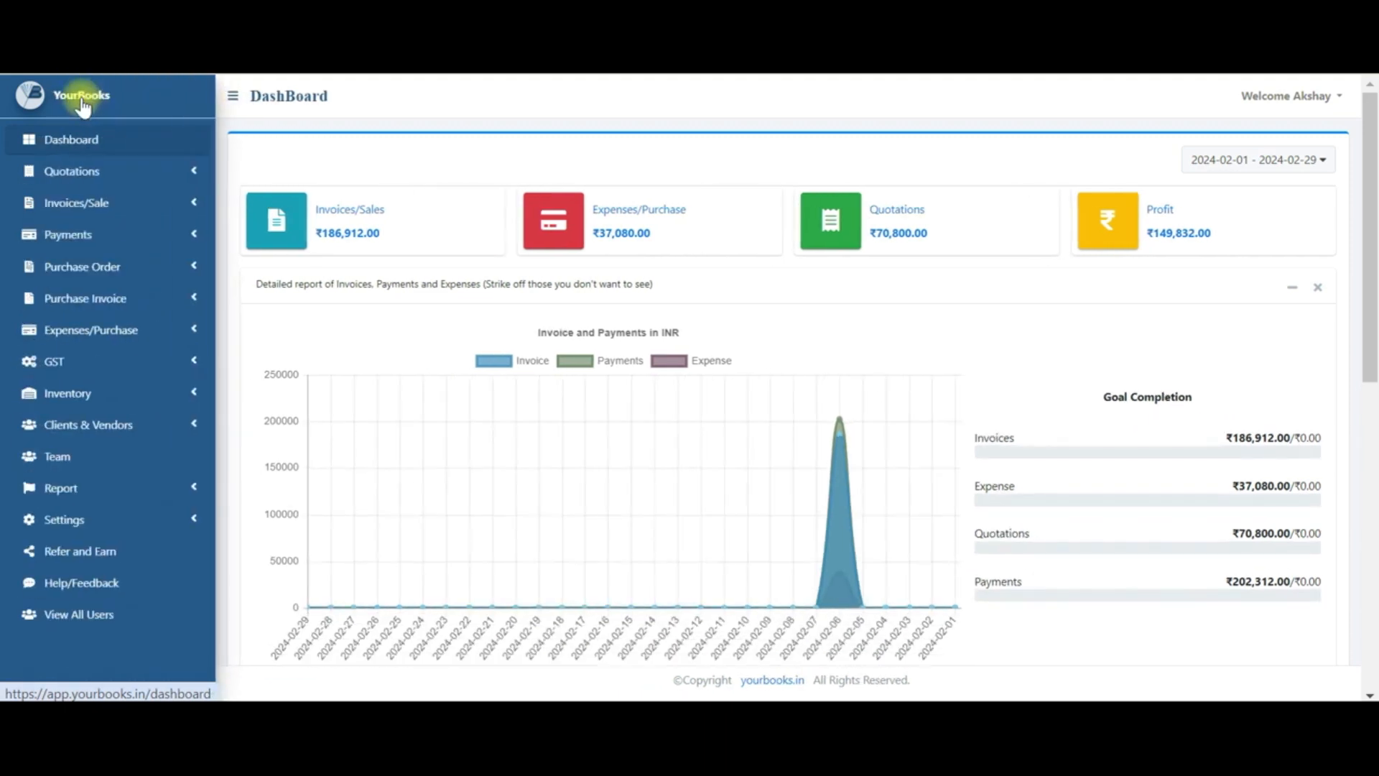
{"action": "left_click", "coordinate": [81, 427]}
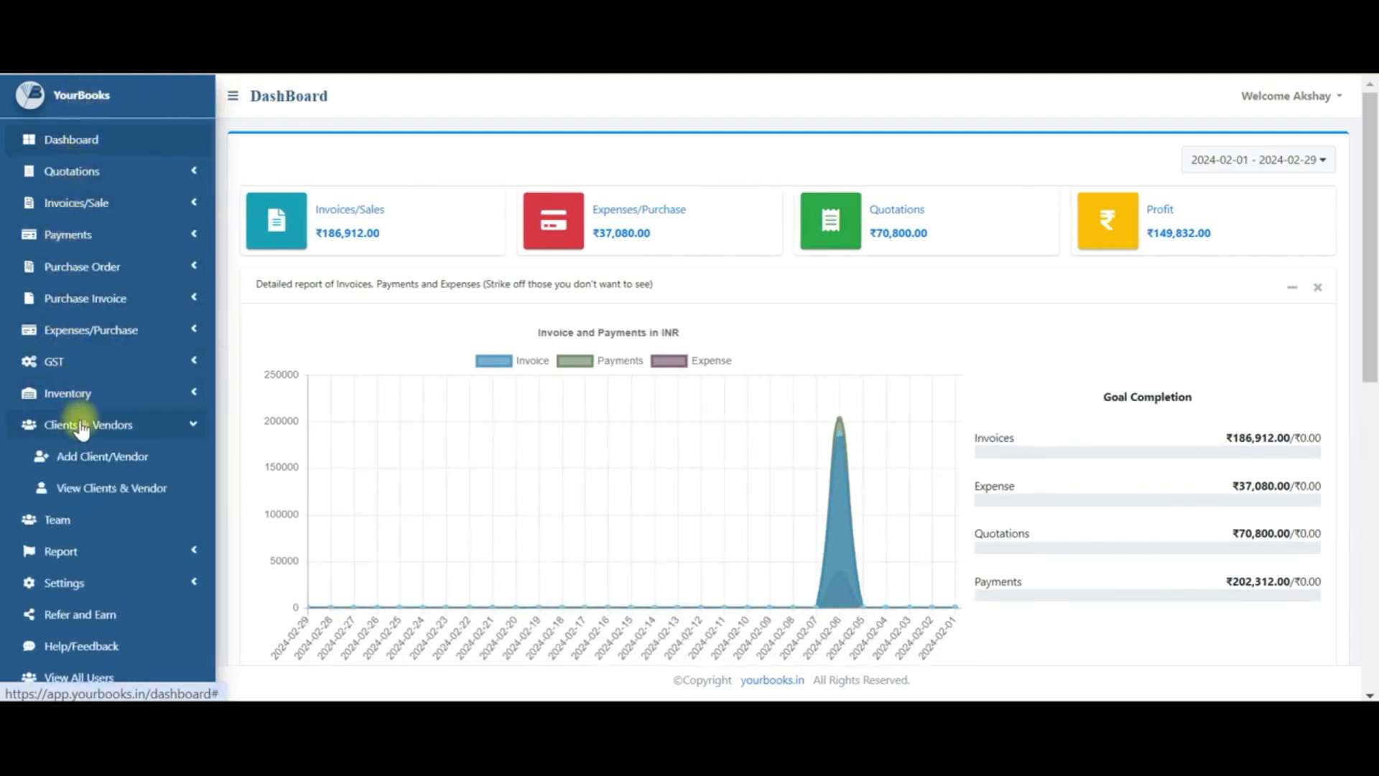
{"action": "left_click", "coordinate": [85, 461]}
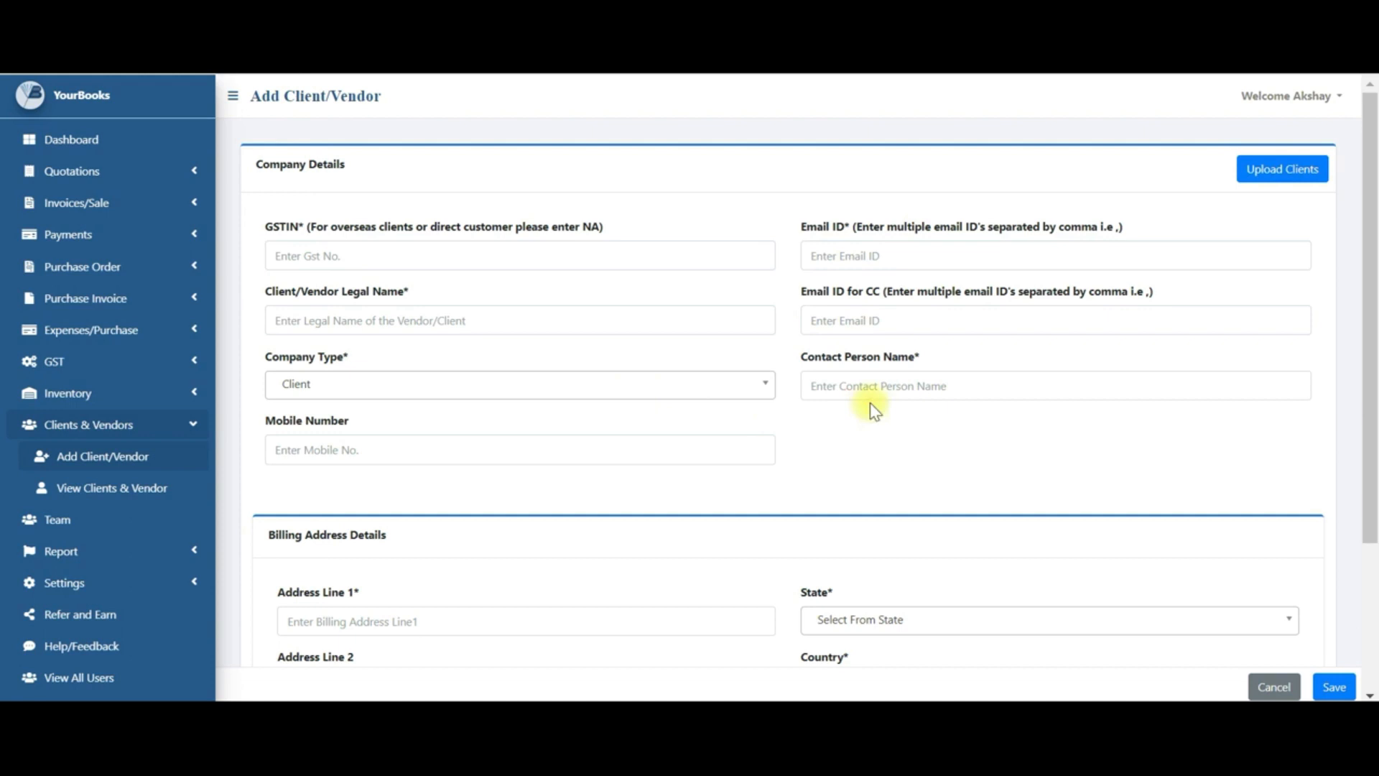
Open the bulk client upload dialog and download the client (4).xlsx Excel template.
{"action": "left_click", "coordinate": [1266, 185]}
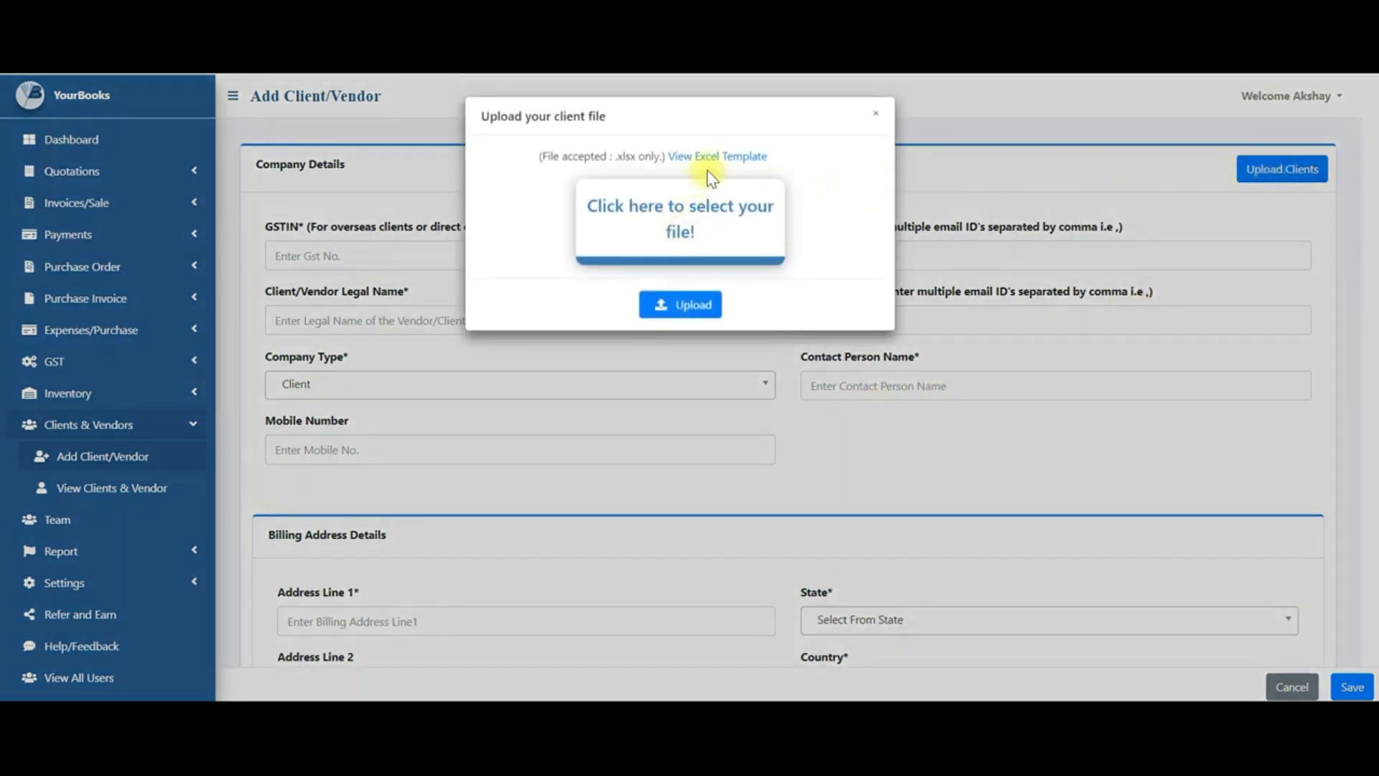
{"action": "left_click", "coordinate": [716, 159]}
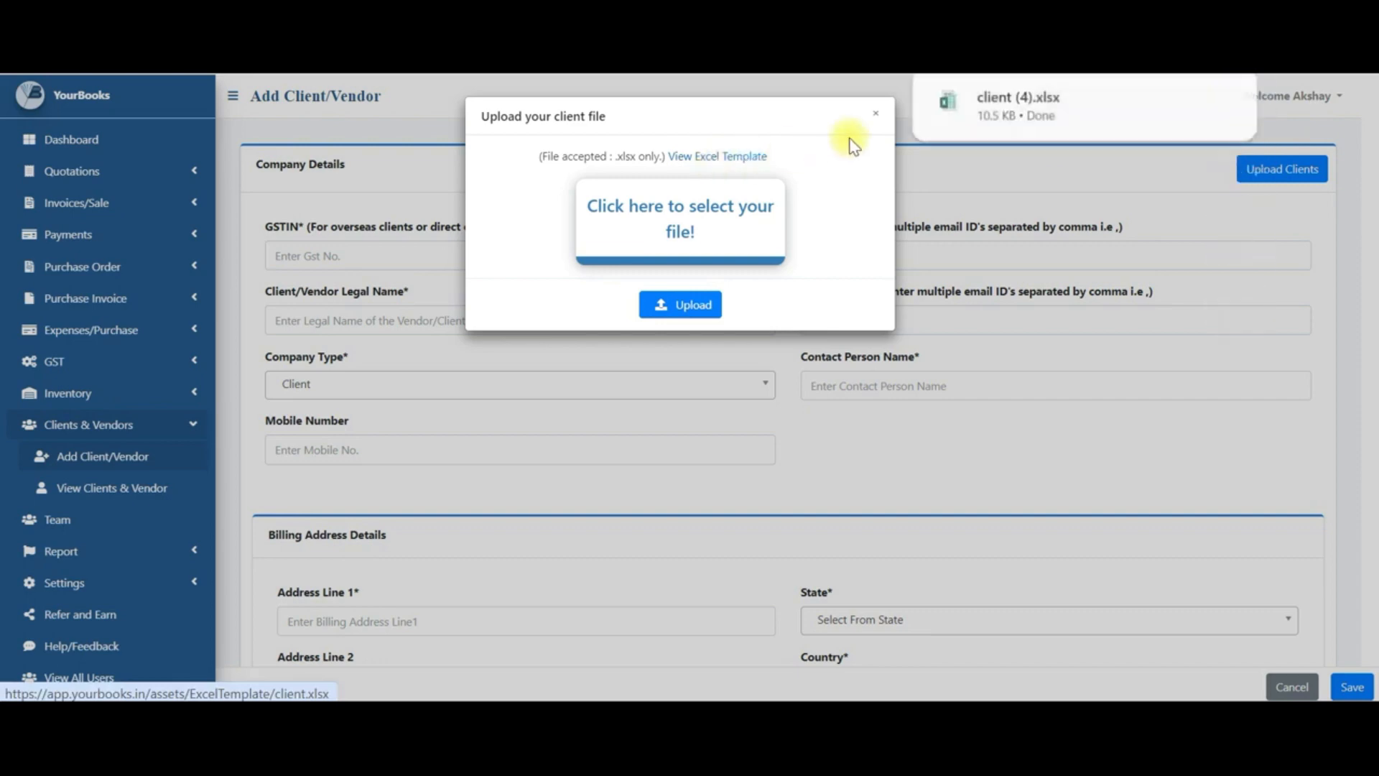
{"action": "left_click", "coordinate": [1012, 125]}
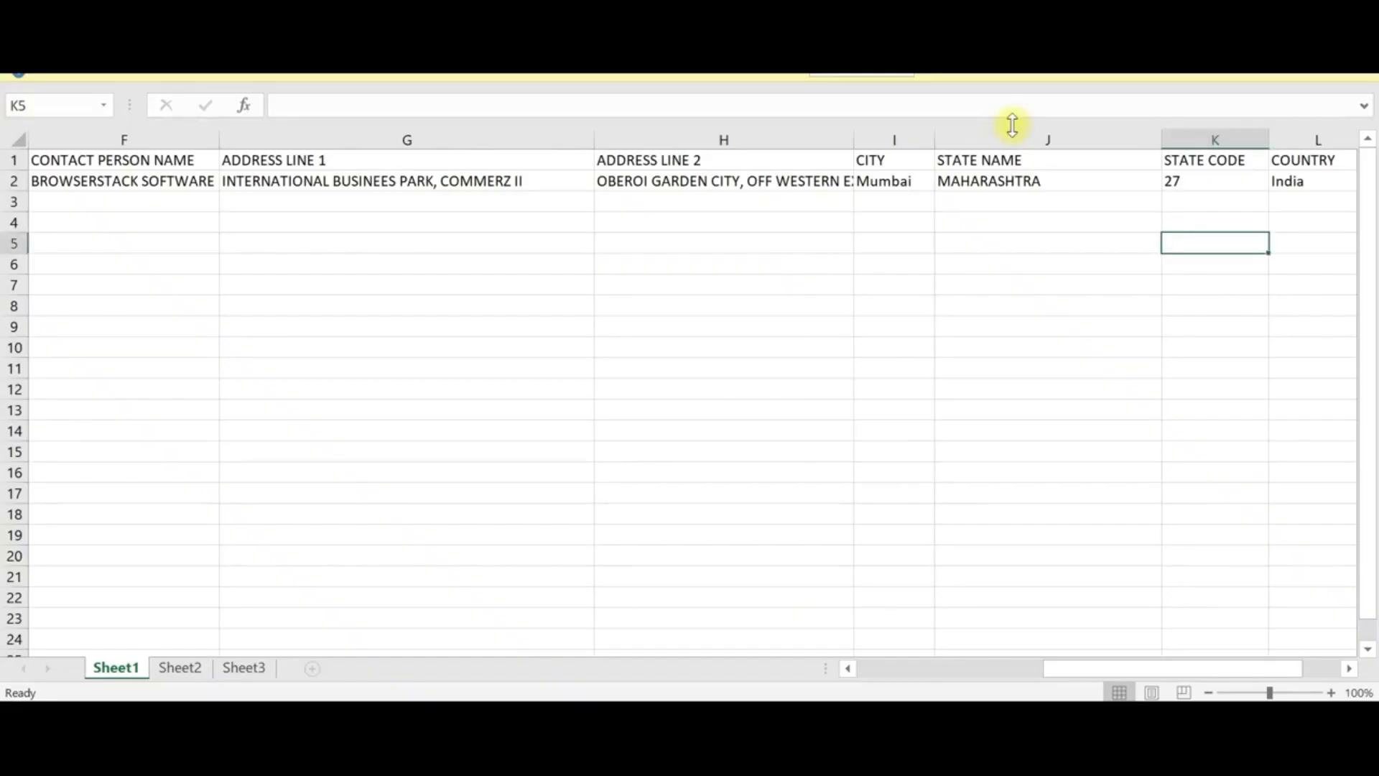
{"action": "left_click_drag", "start_coordinate": [1174, 670], "coordinate": [948, 675]}
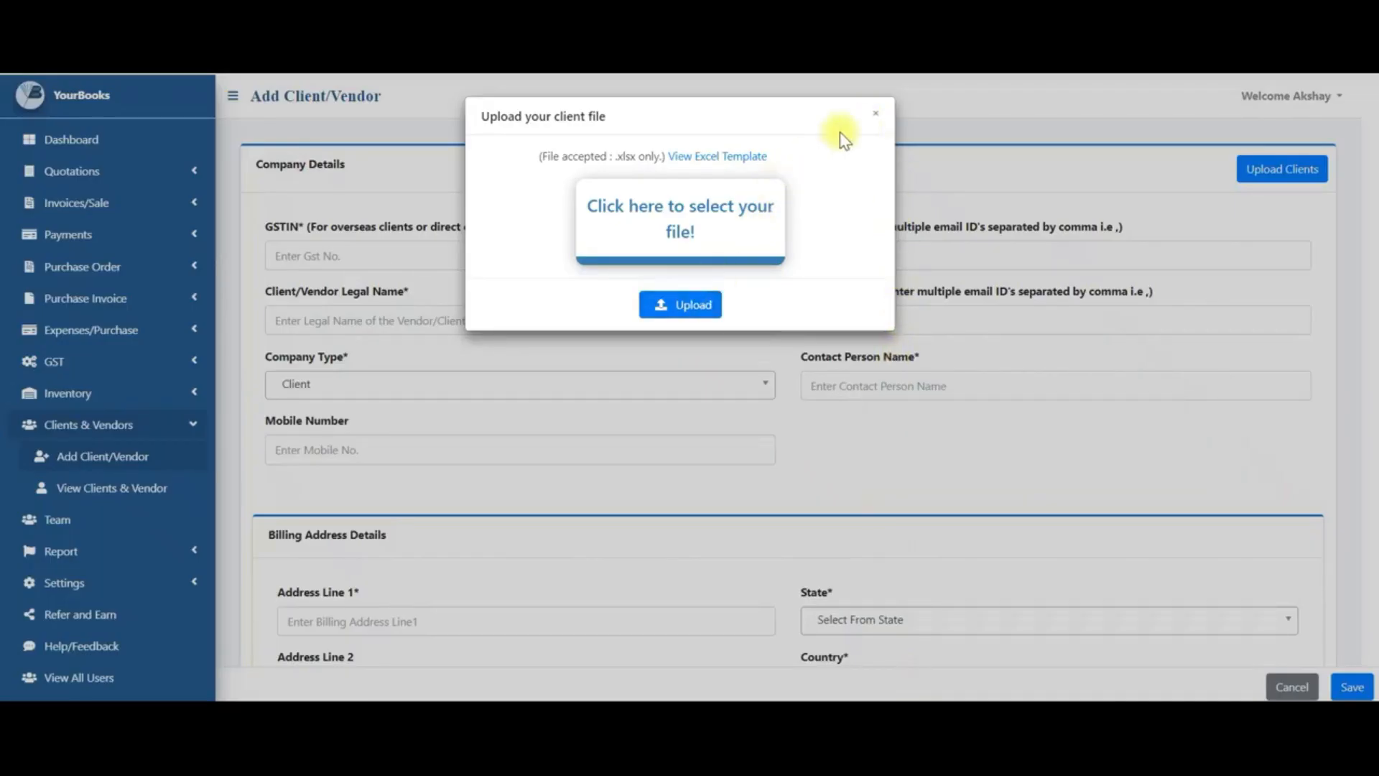
Paste the GSTIN to autofill HINDUSTAN COPPER LTD's details and set Company Type to Vendor.
{"action": "left_click", "coordinate": [876, 113]}
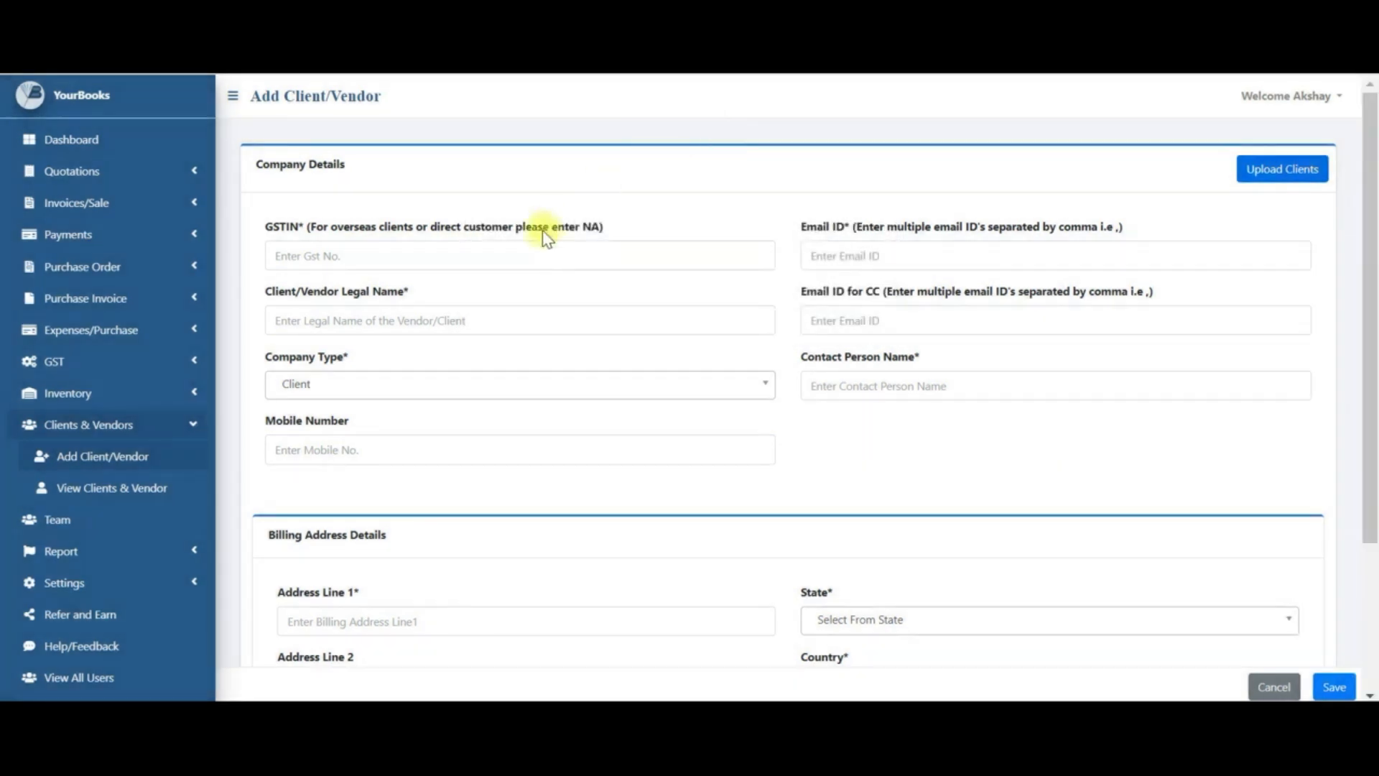
{"action": "left_click", "coordinate": [477, 252]}
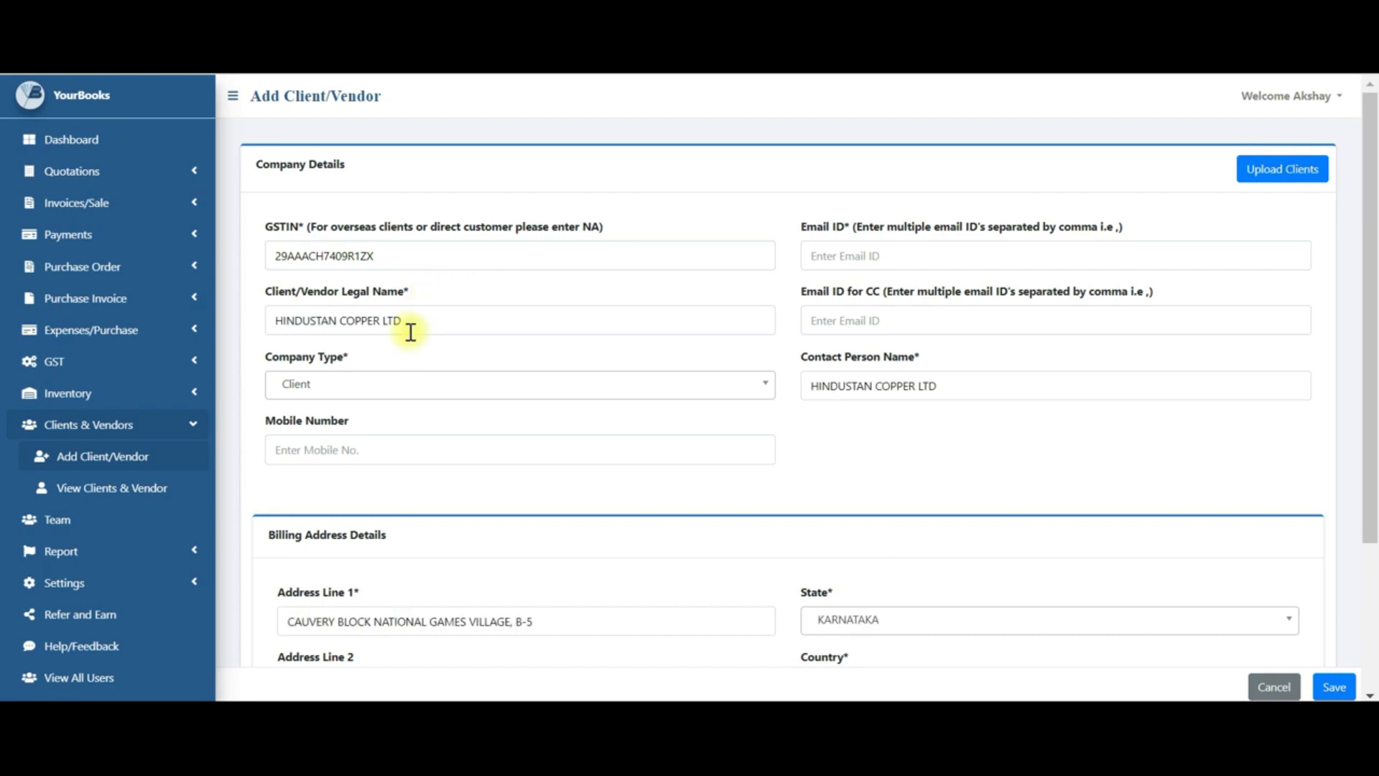
{"action": "left_click", "coordinate": [403, 393]}
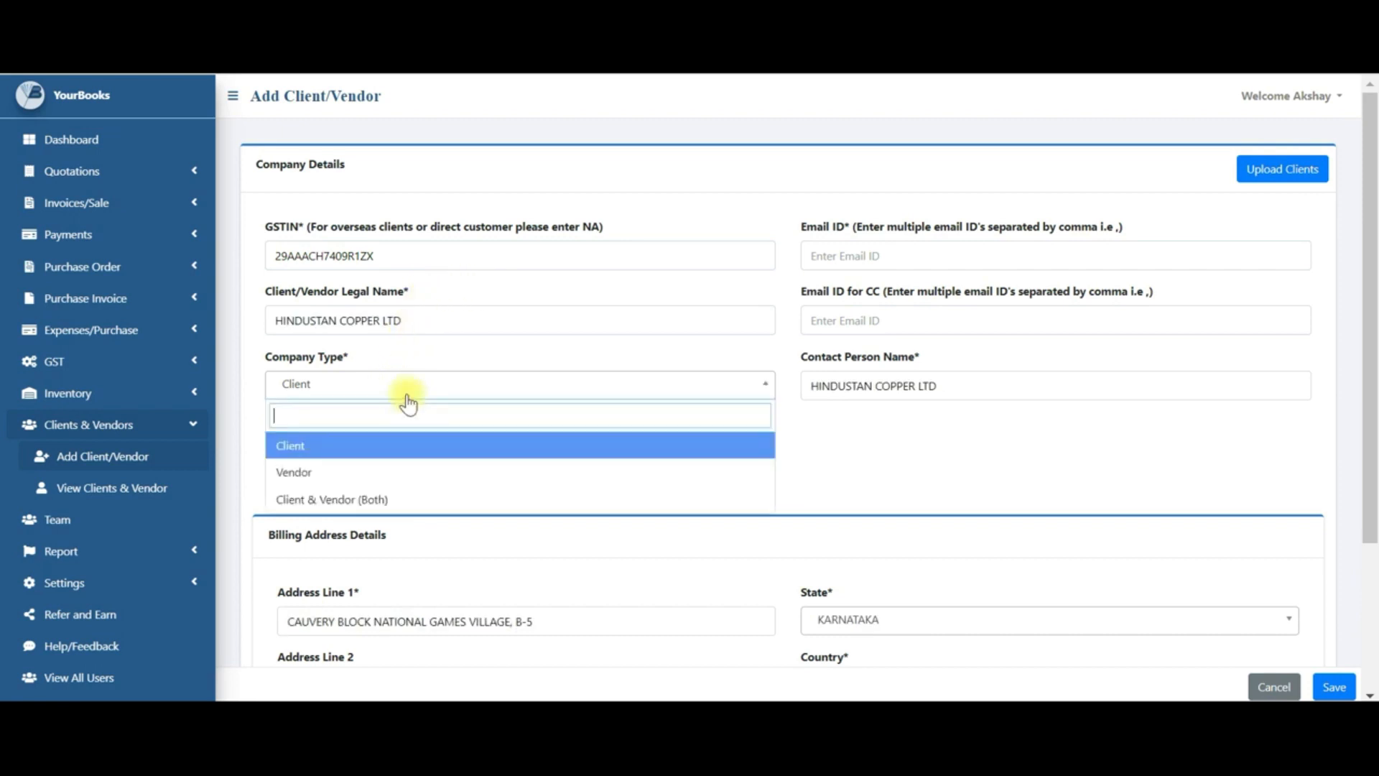
{"action": "left_click", "coordinate": [345, 474]}
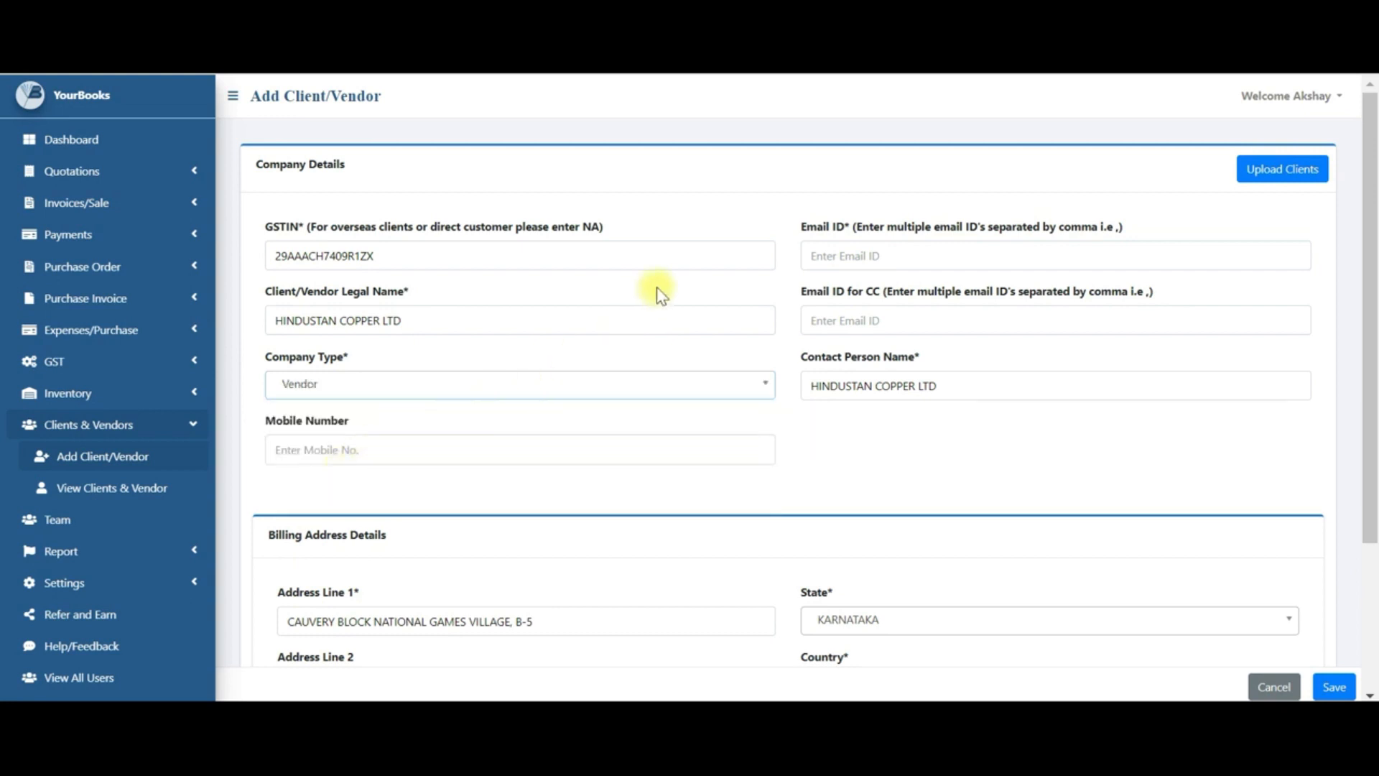
Enter the vendor's email, keep shipping same as billing, and save the vendor.
{"action": "left_click", "coordinate": [827, 256]}
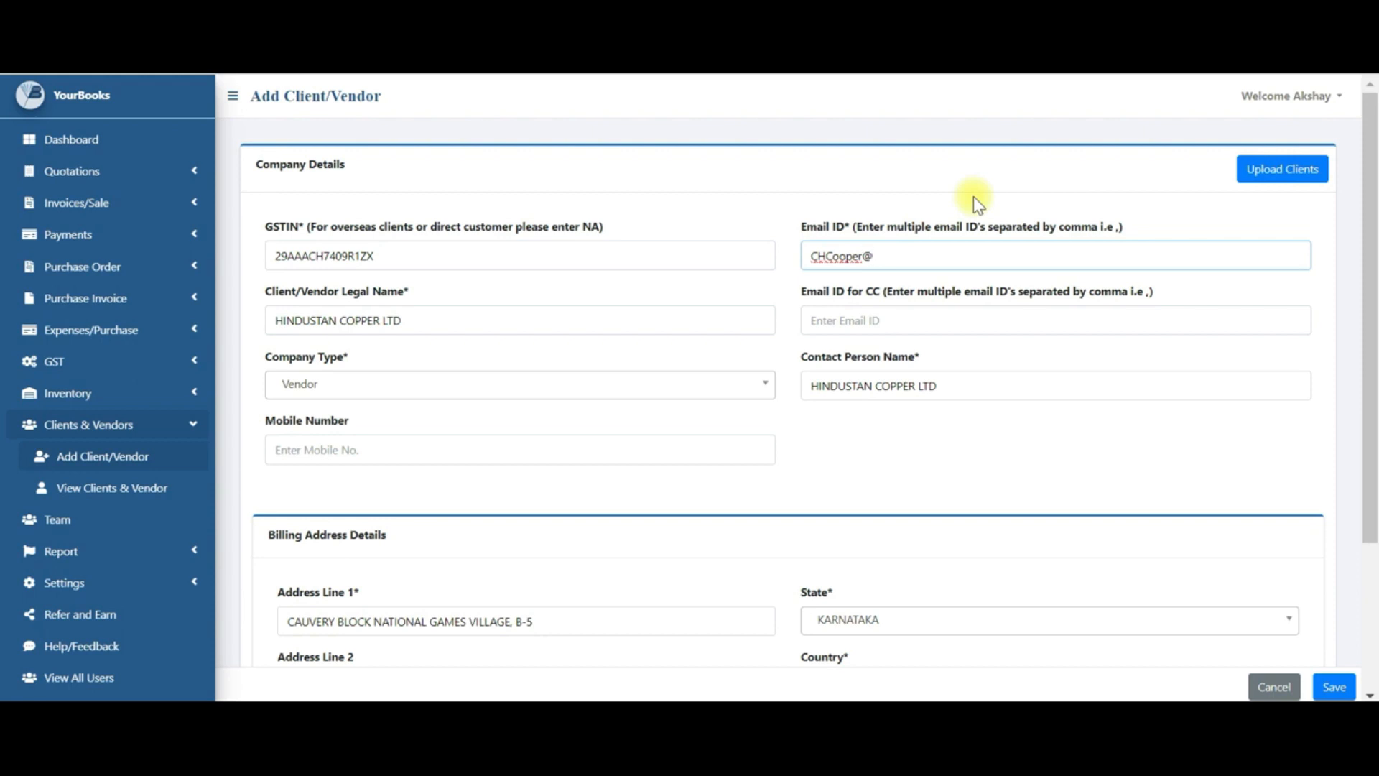
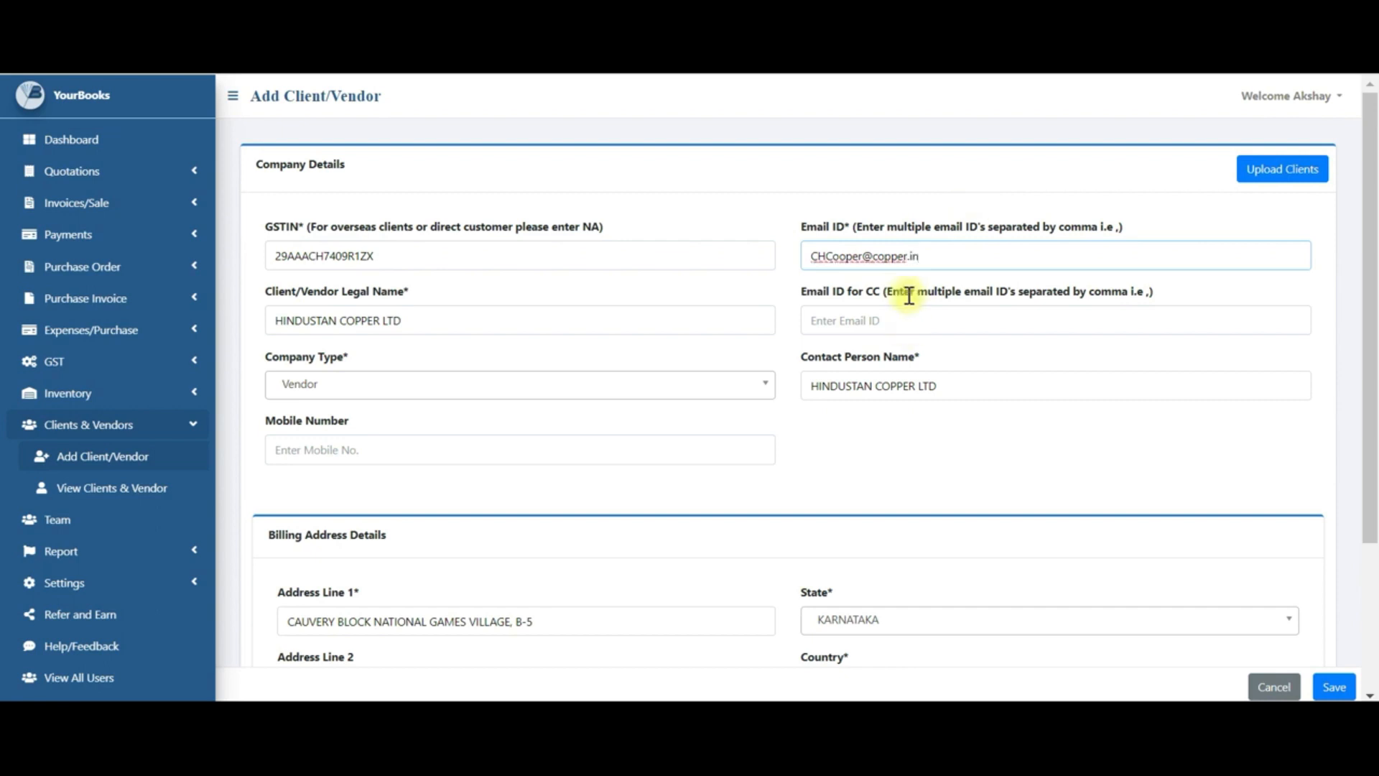
{"action": "scroll", "coordinate": [718, 381], "scroll_direction": "down", "scroll_amount": 2}
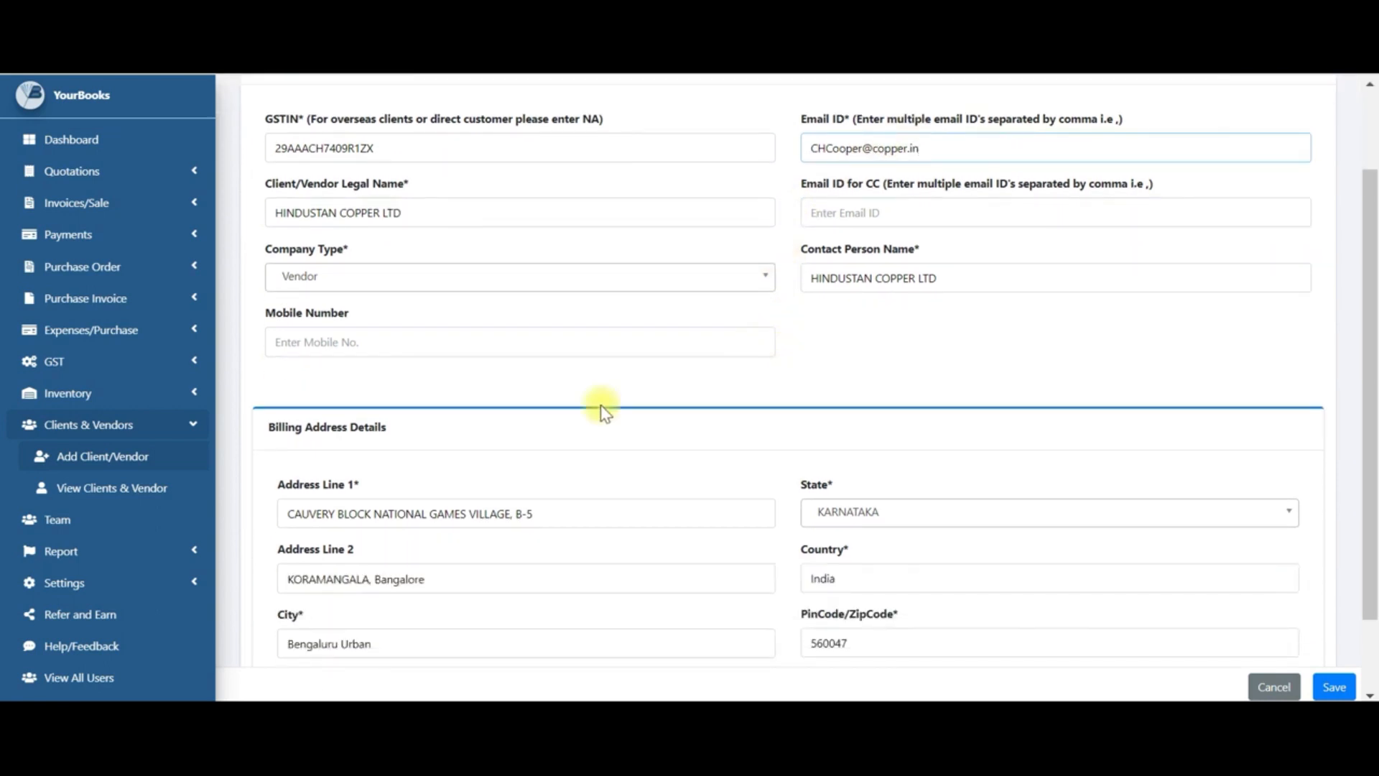
{"action": "scroll", "coordinate": [488, 453], "scroll_direction": "down", "scroll_amount": 1}
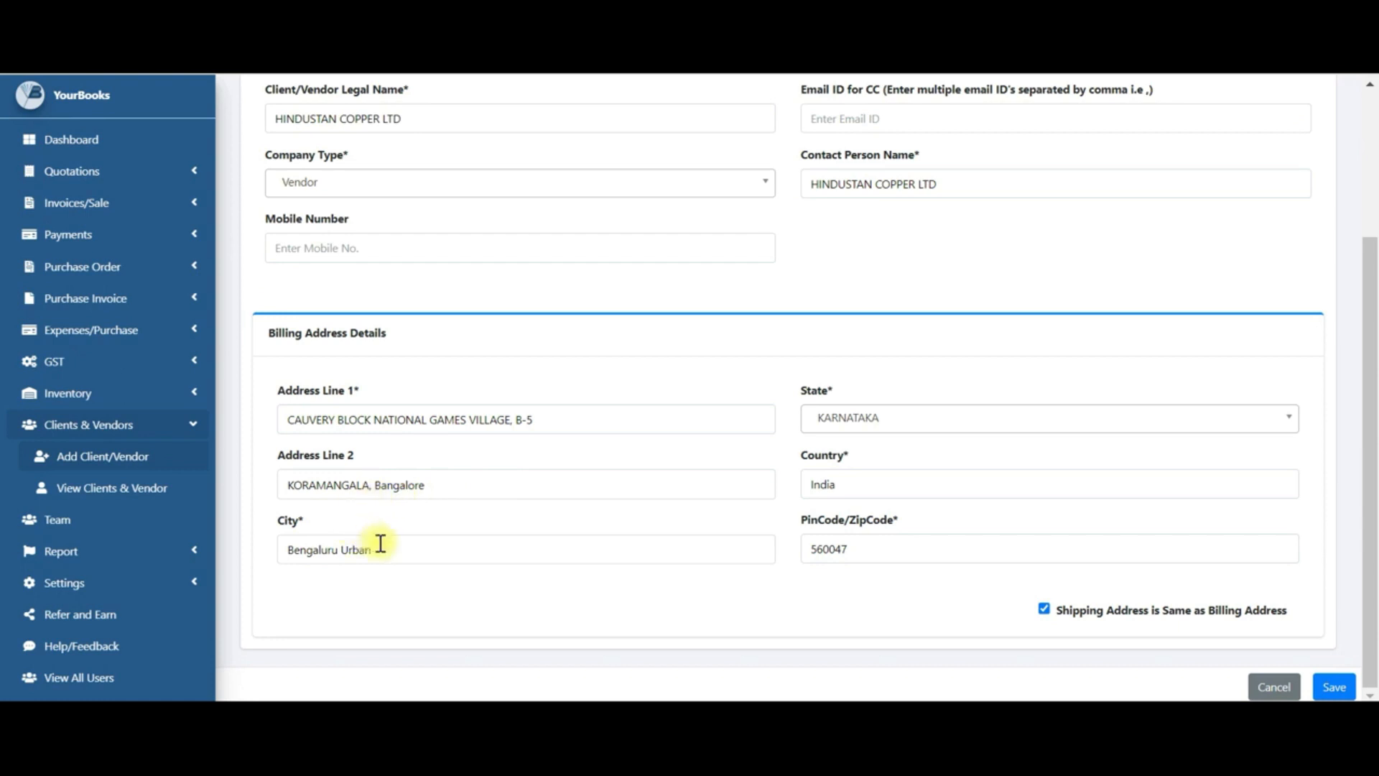
{"action": "left_click", "coordinate": [1043, 610]}
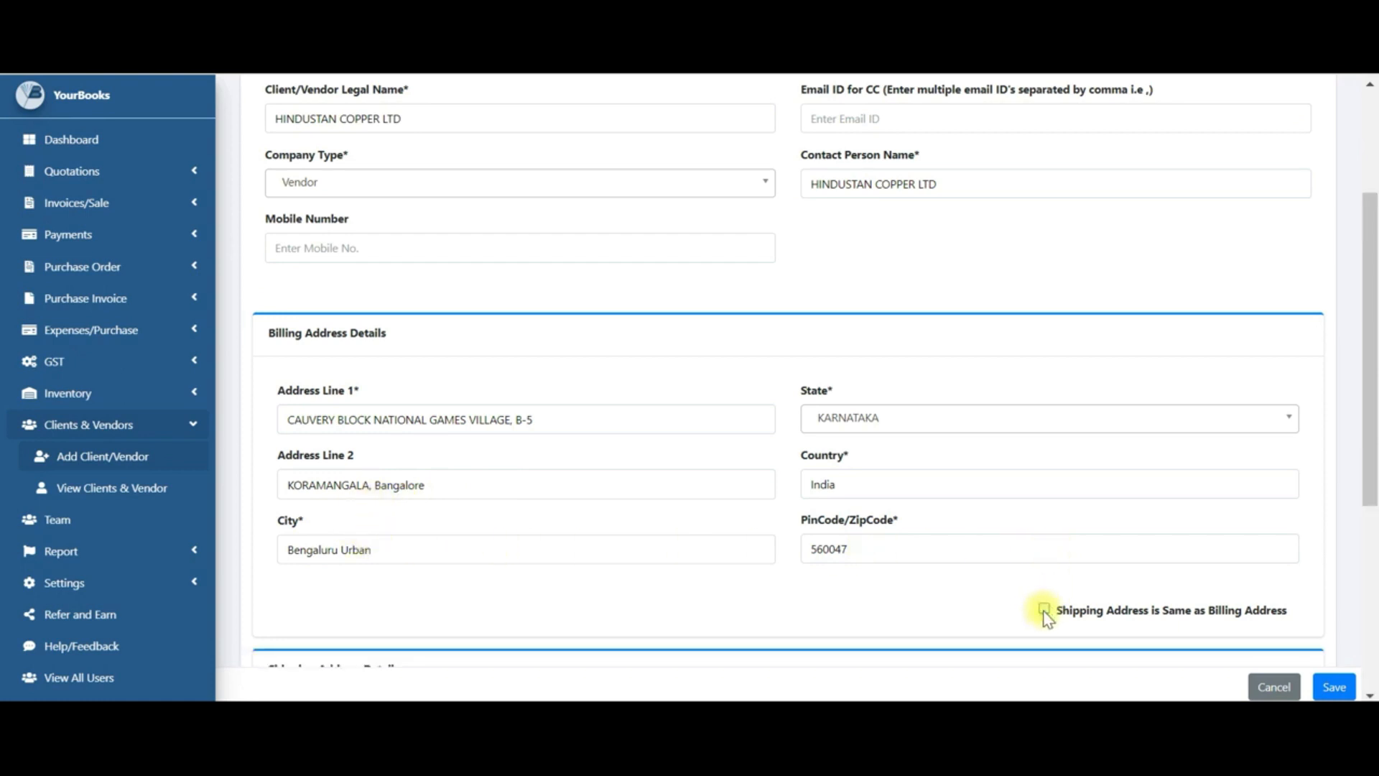
{"action": "scroll", "coordinate": [1046, 617], "scroll_direction": "down", "scroll_amount": 5}
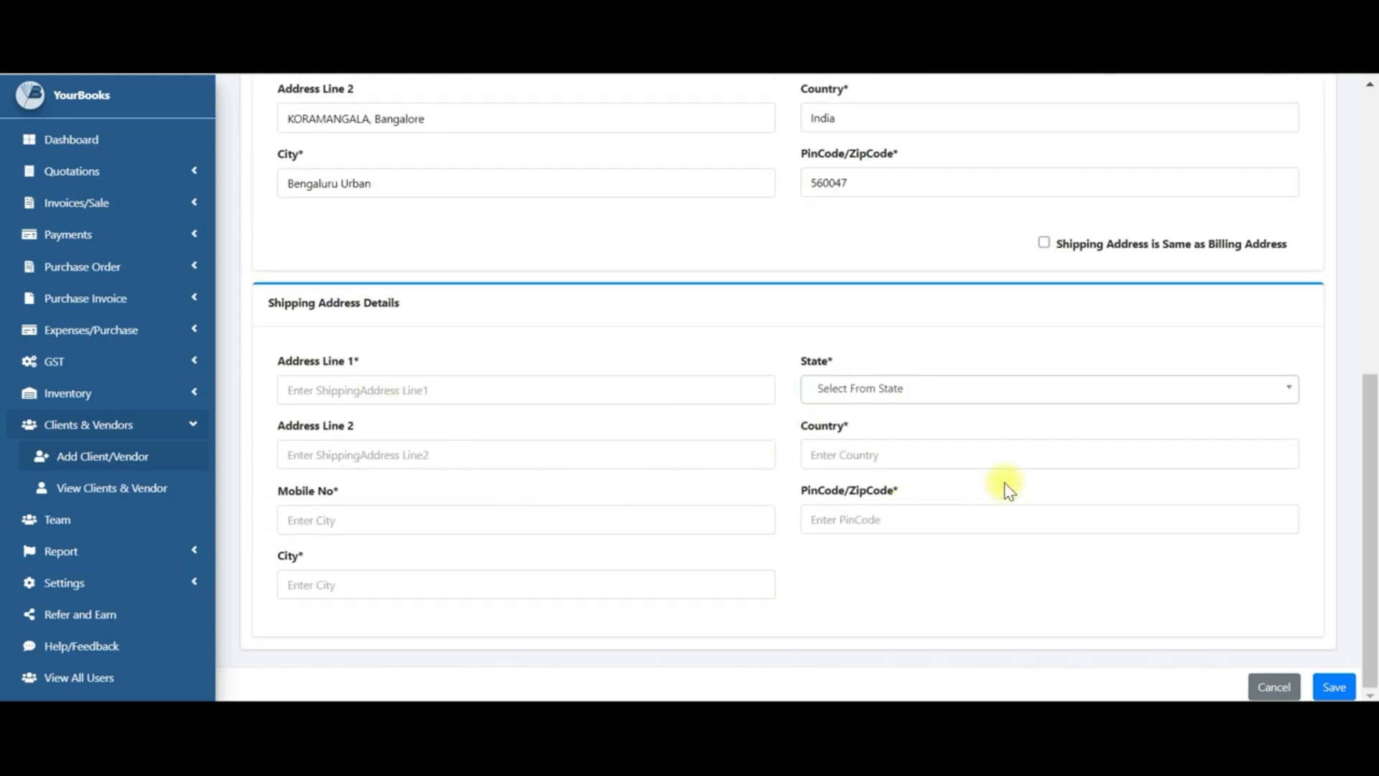
{"action": "left_click", "coordinate": [1045, 243]}
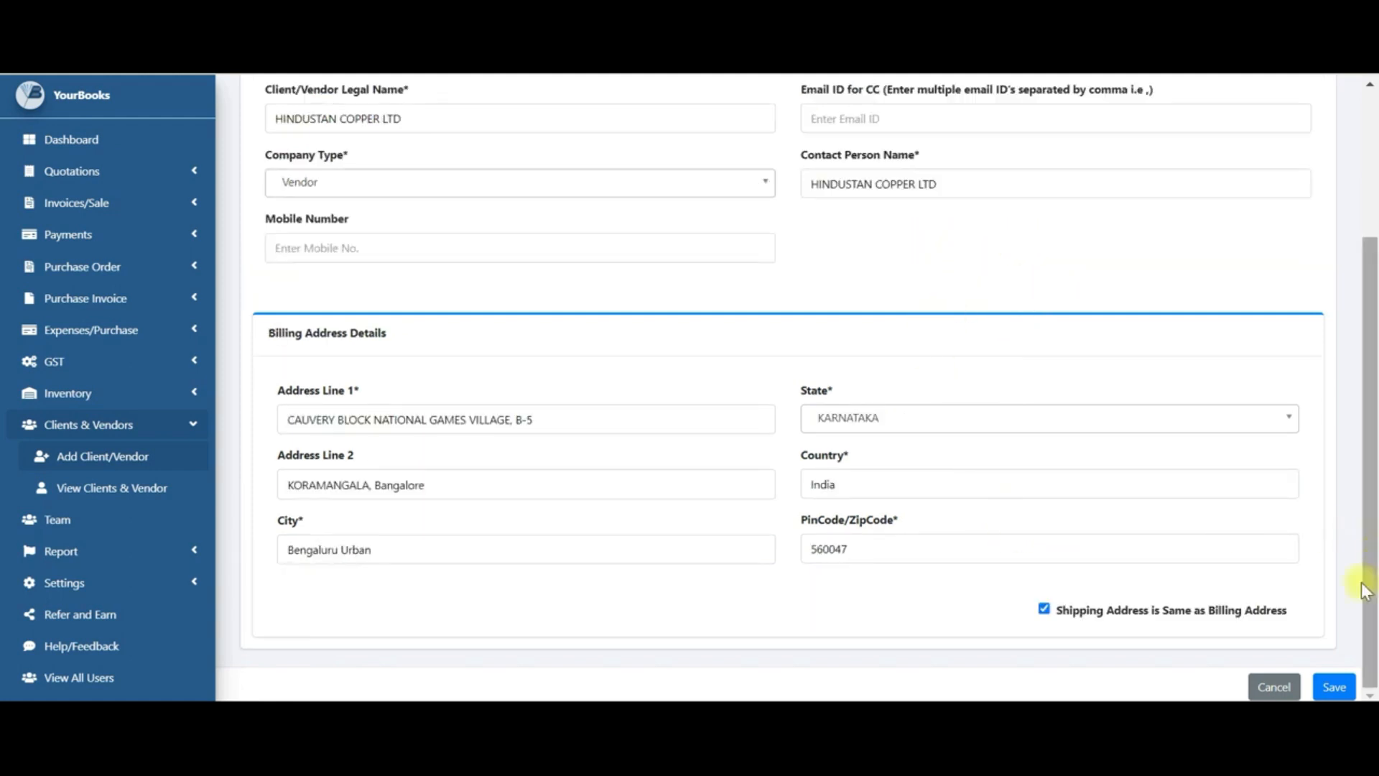
{"action": "left_click", "coordinate": [1328, 689]}
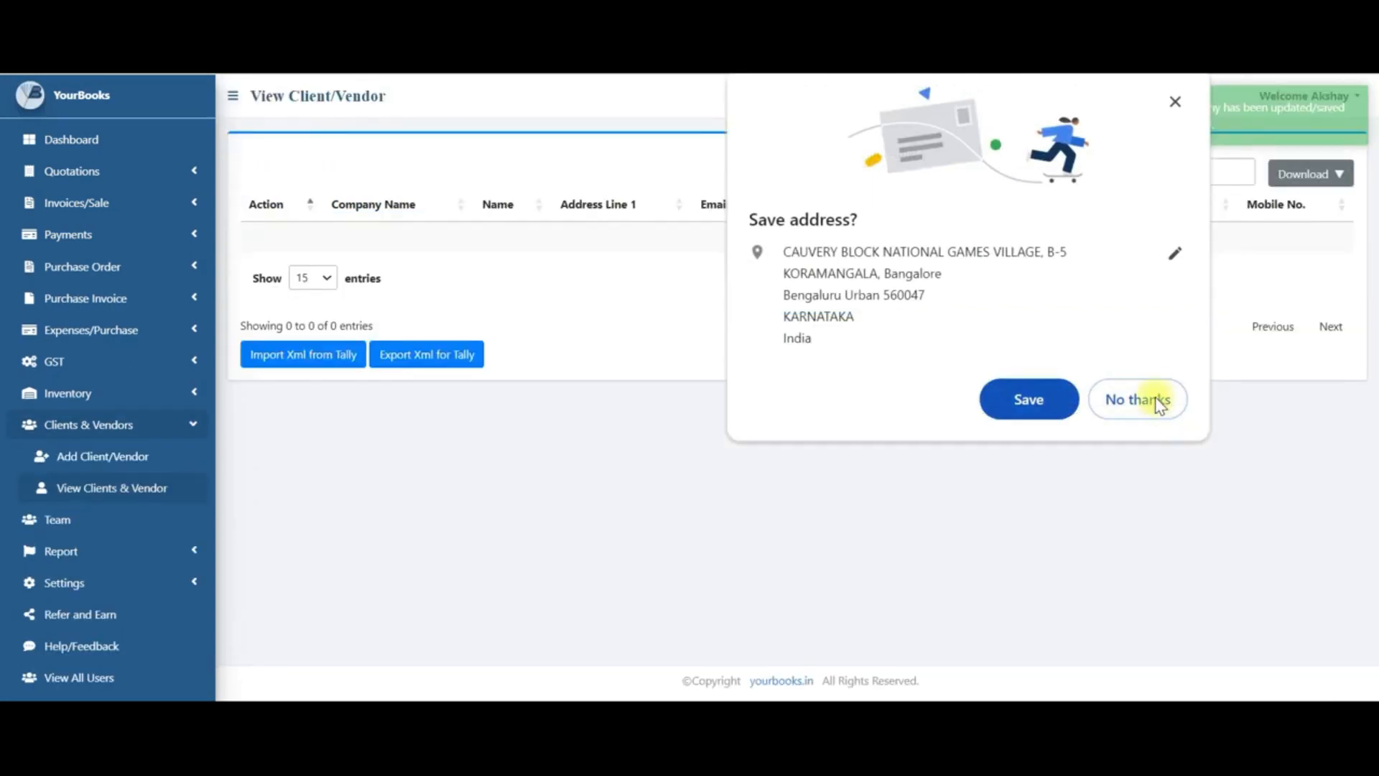
Decline the browser's address prompt and open HINDUSTAN COPPER LTD's record from the vendor list.
{"action": "left_click", "coordinate": [1158, 403]}
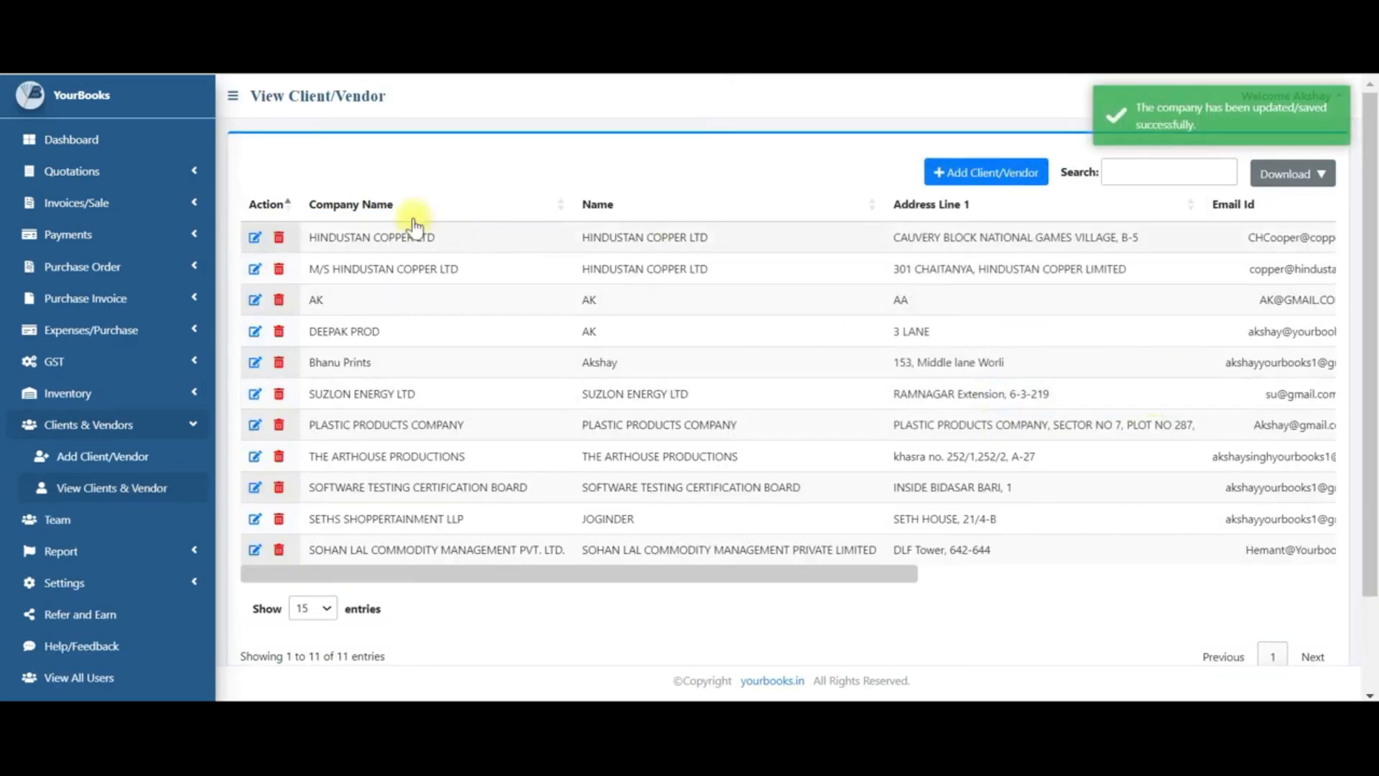
{"action": "left_click_drag", "start_coordinate": [297, 237], "coordinate": [1219, 234]}
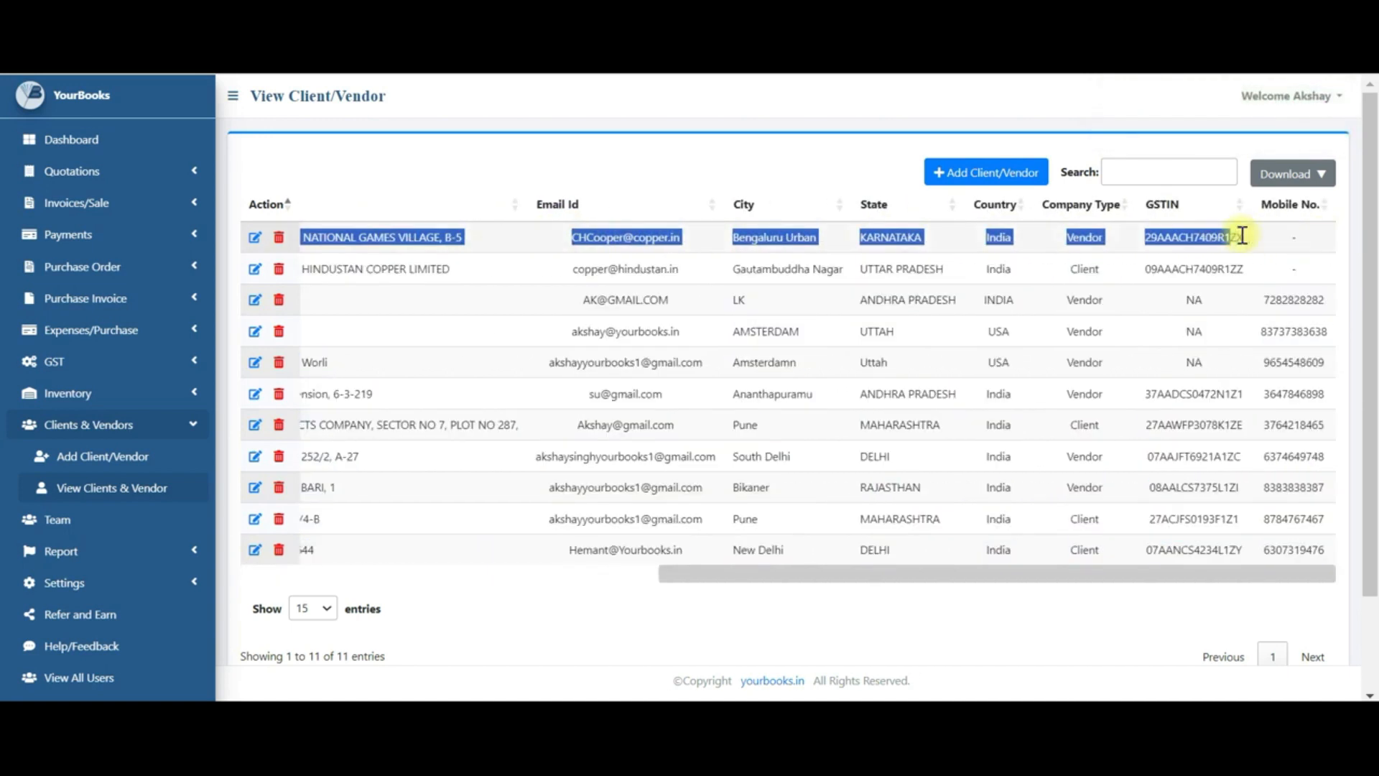
{"action": "left_click", "coordinate": [1249, 234]}
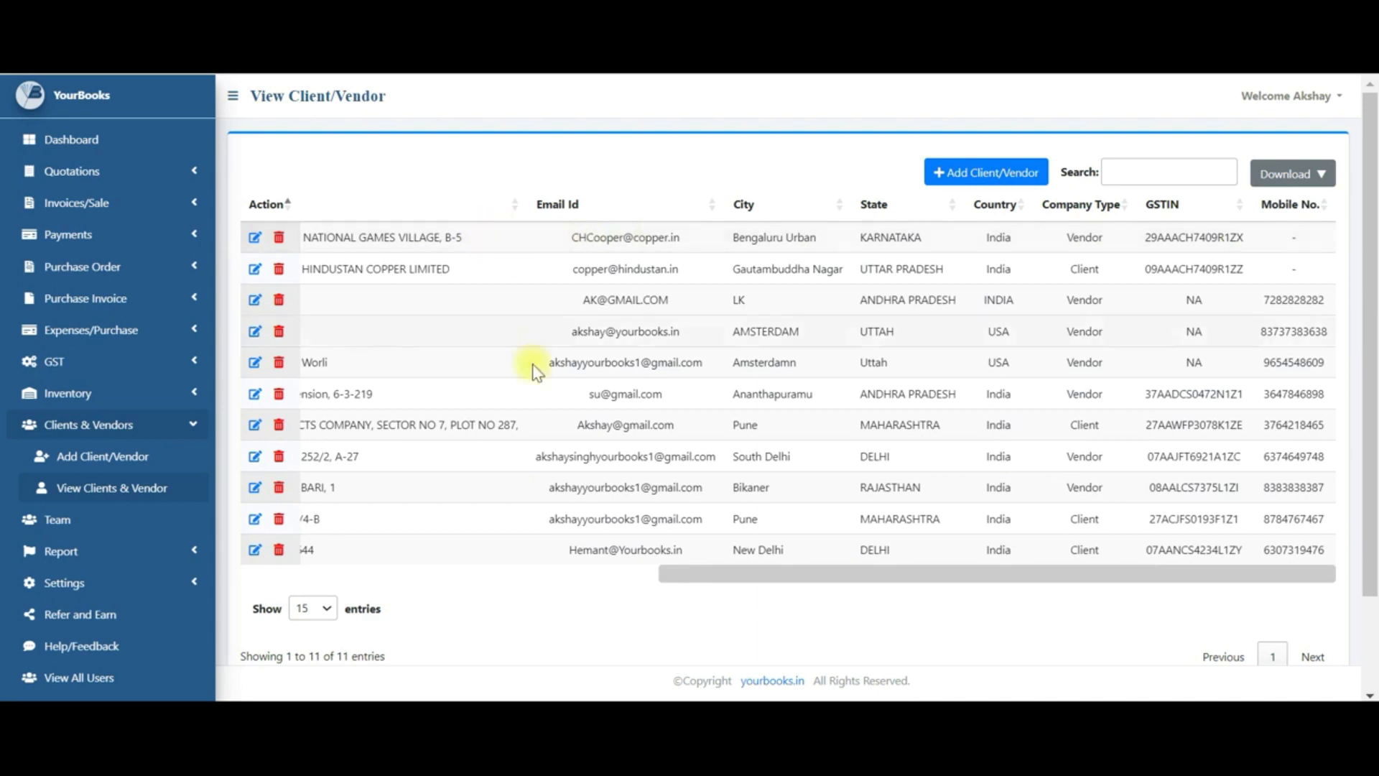
{"action": "left_click_drag", "start_coordinate": [720, 571], "coordinate": [241, 557]}
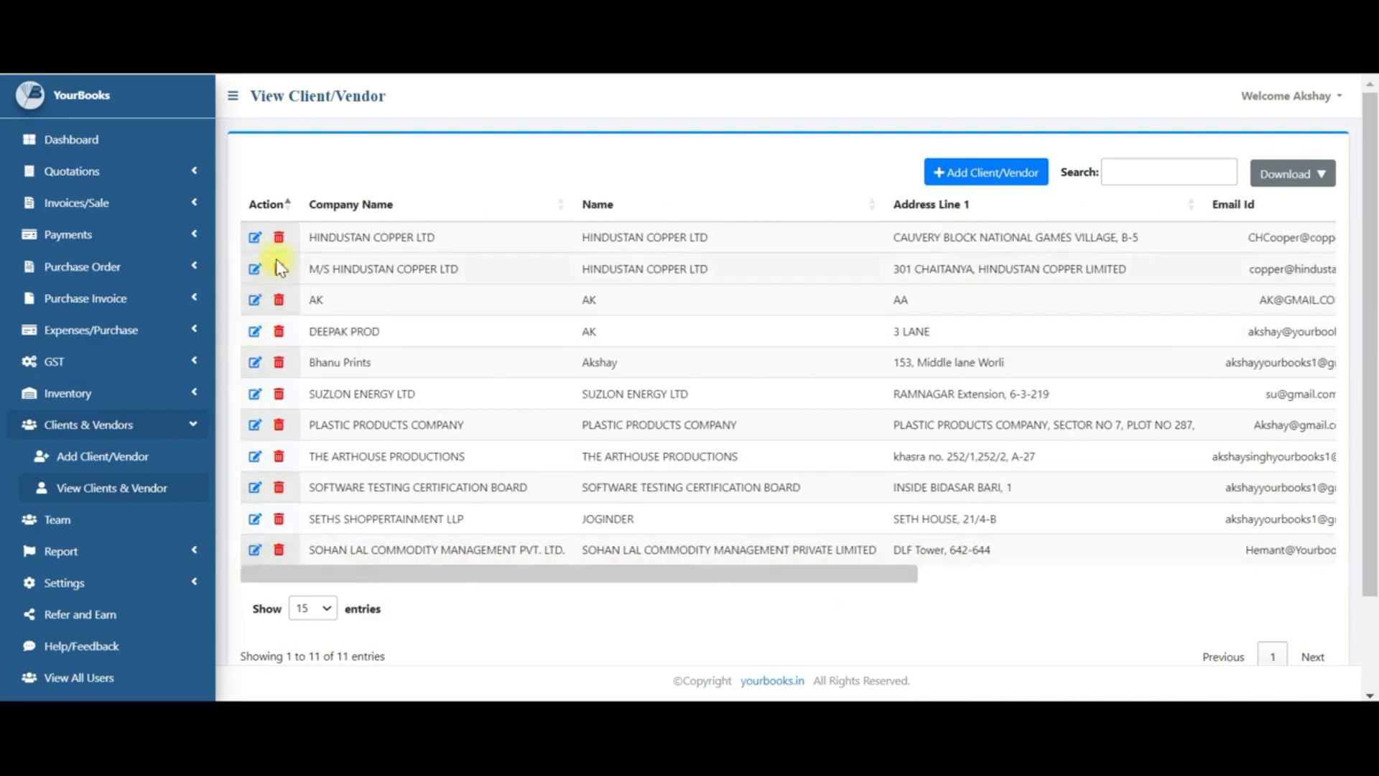
{"action": "left_click", "coordinate": [255, 239]}
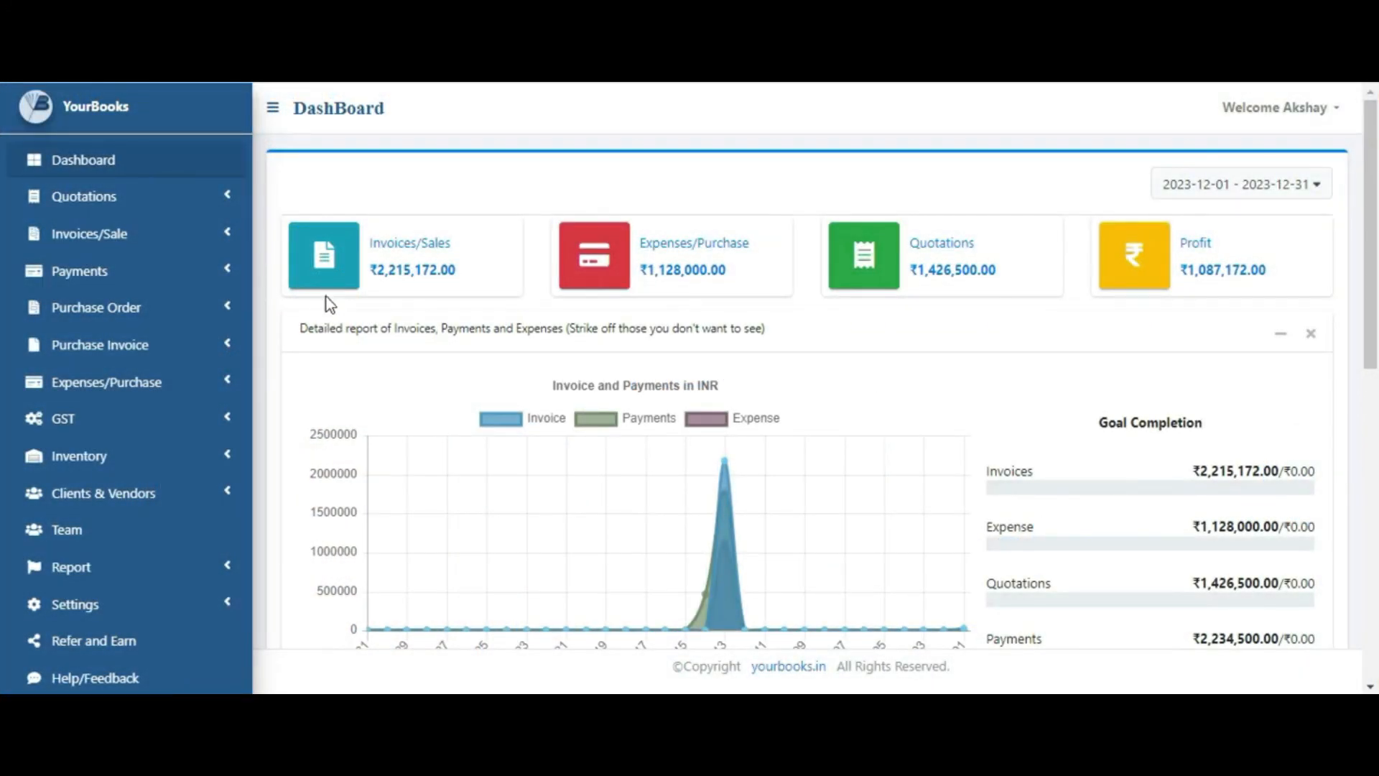
Start a new purchase order for SUZLON ENERGY LTD with vendor quotation number 1.
{"action": "left_click", "coordinate": [122, 320]}
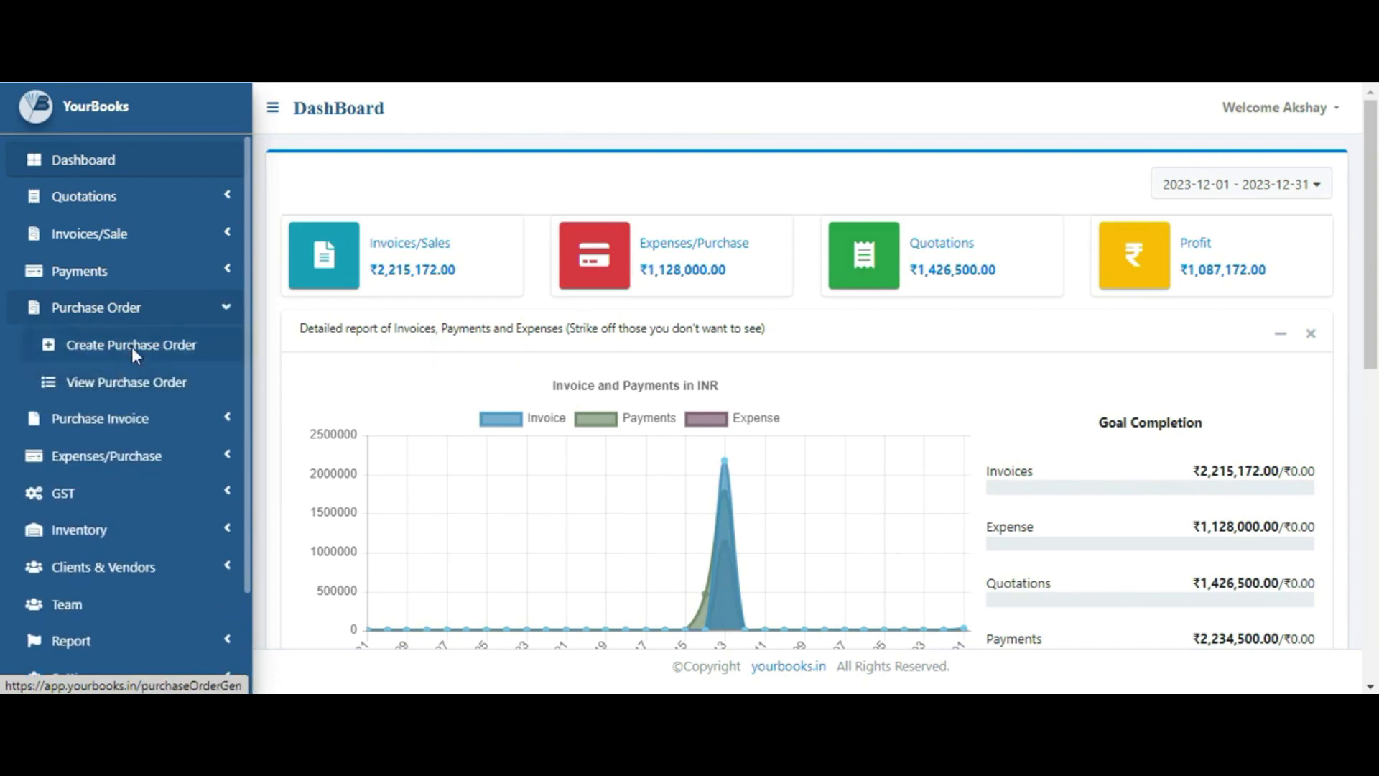
{"action": "left_click", "coordinate": [131, 346]}
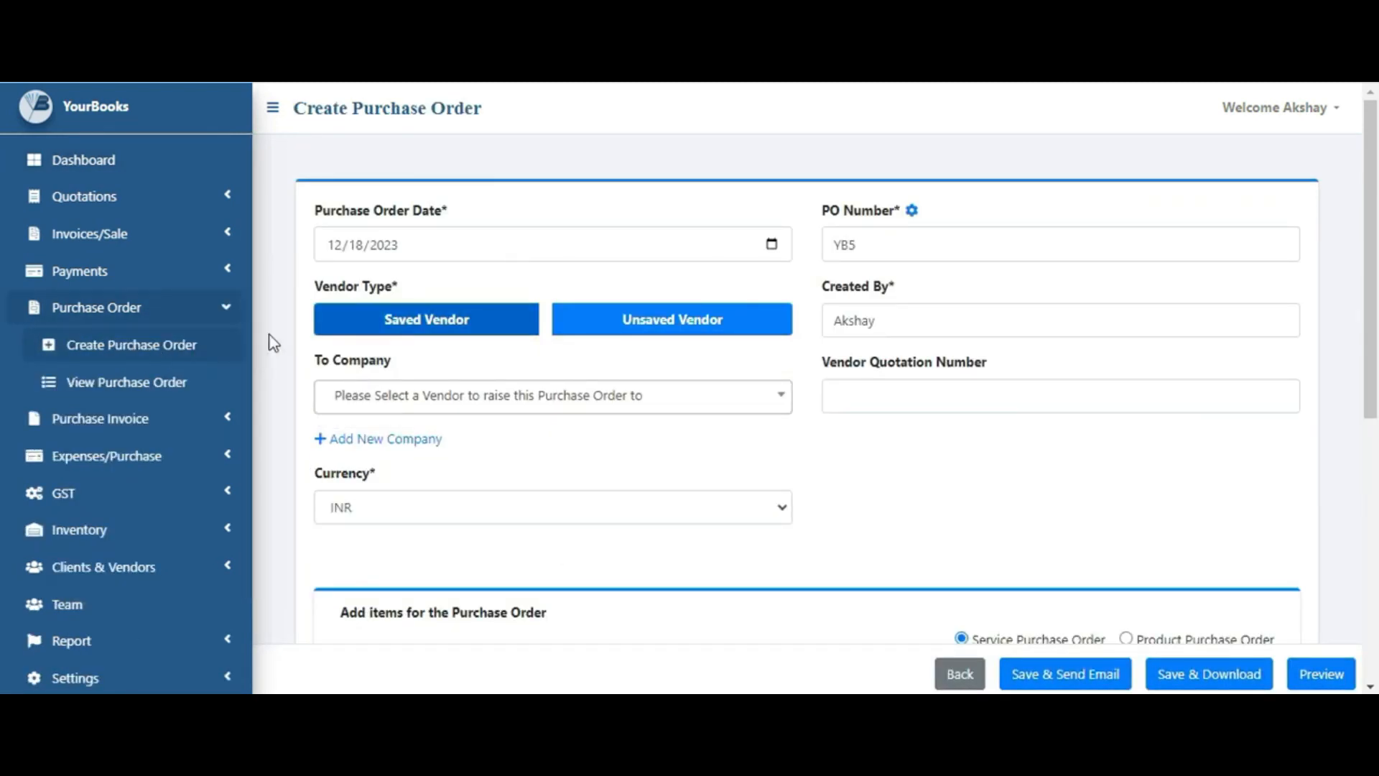
{"action": "left_click", "coordinate": [777, 245]}
{"action": "left_click", "coordinate": [557, 286]}
{"action": "left_click", "coordinate": [512, 403]}
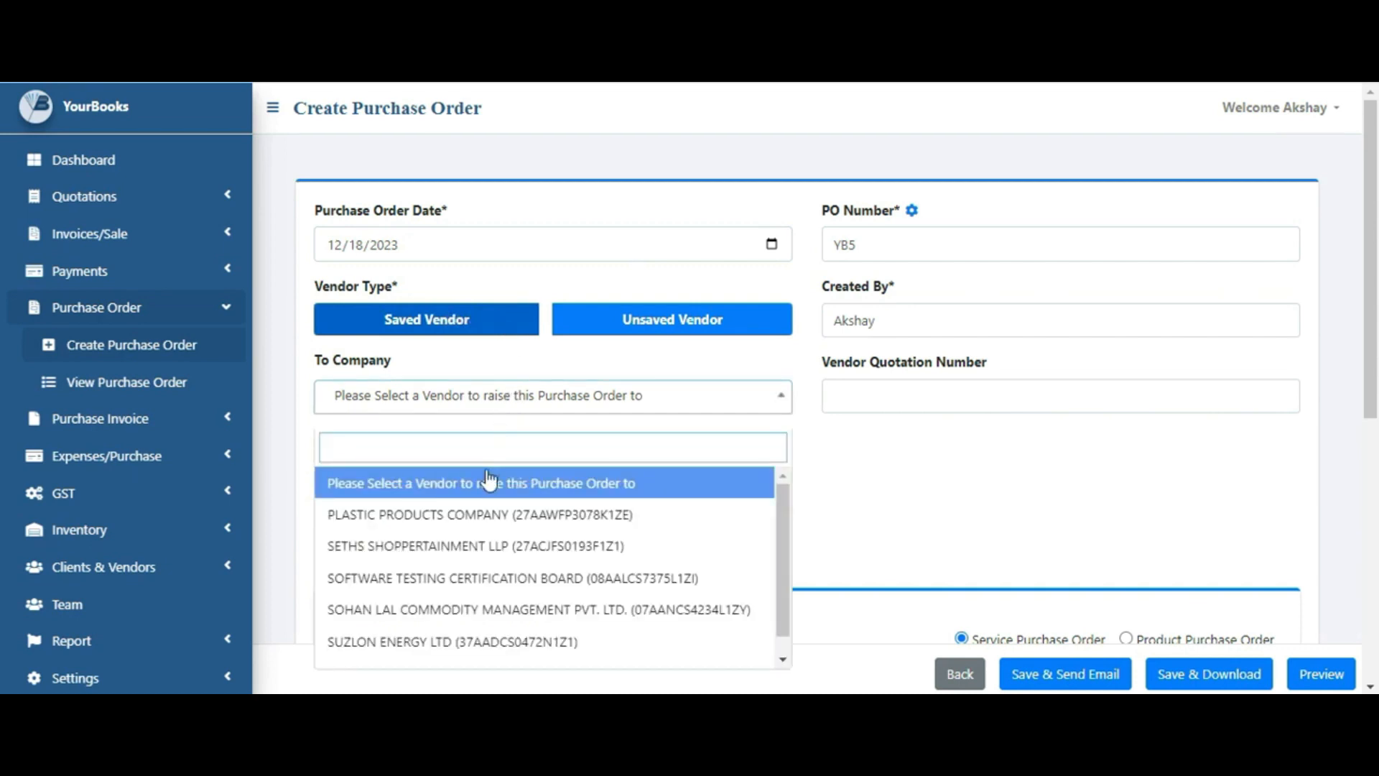
{"action": "left_click", "coordinate": [439, 639]}
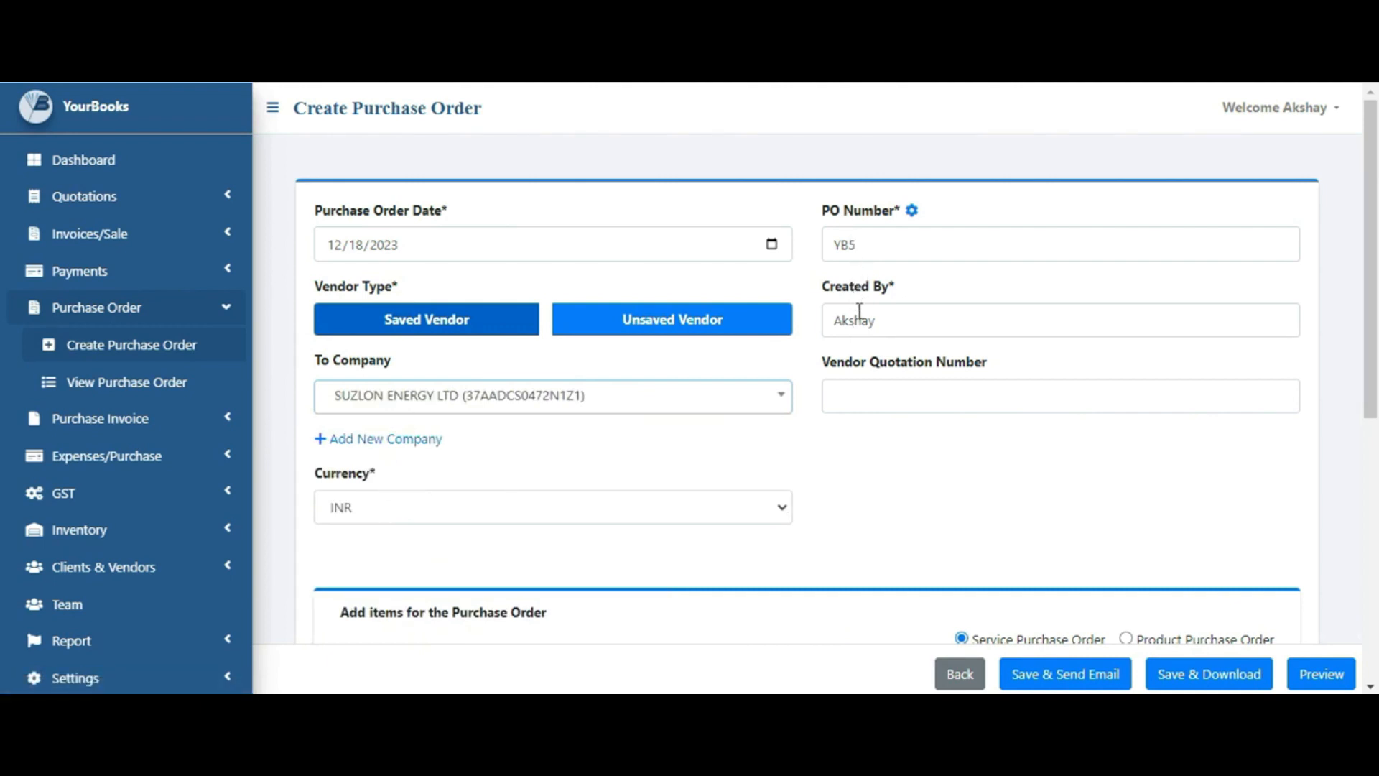
{"action": "type", "text": "1"}
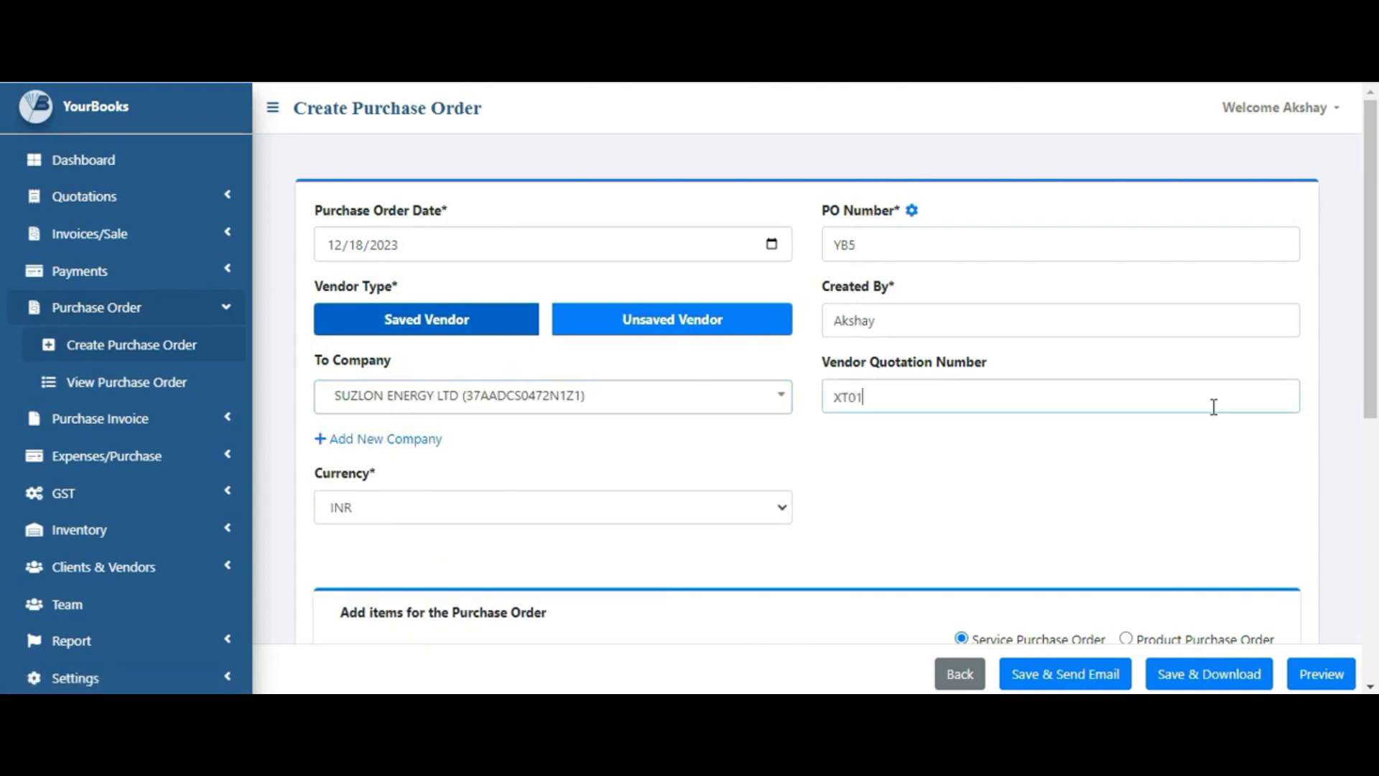
{"action": "left_click", "coordinate": [1028, 469]}
Add item 'component 2' with quantity 2, unit cost 3000, and a GST rate.
{"action": "scroll", "coordinate": [869, 477], "scroll_direction": "down", "scroll_amount": 1}
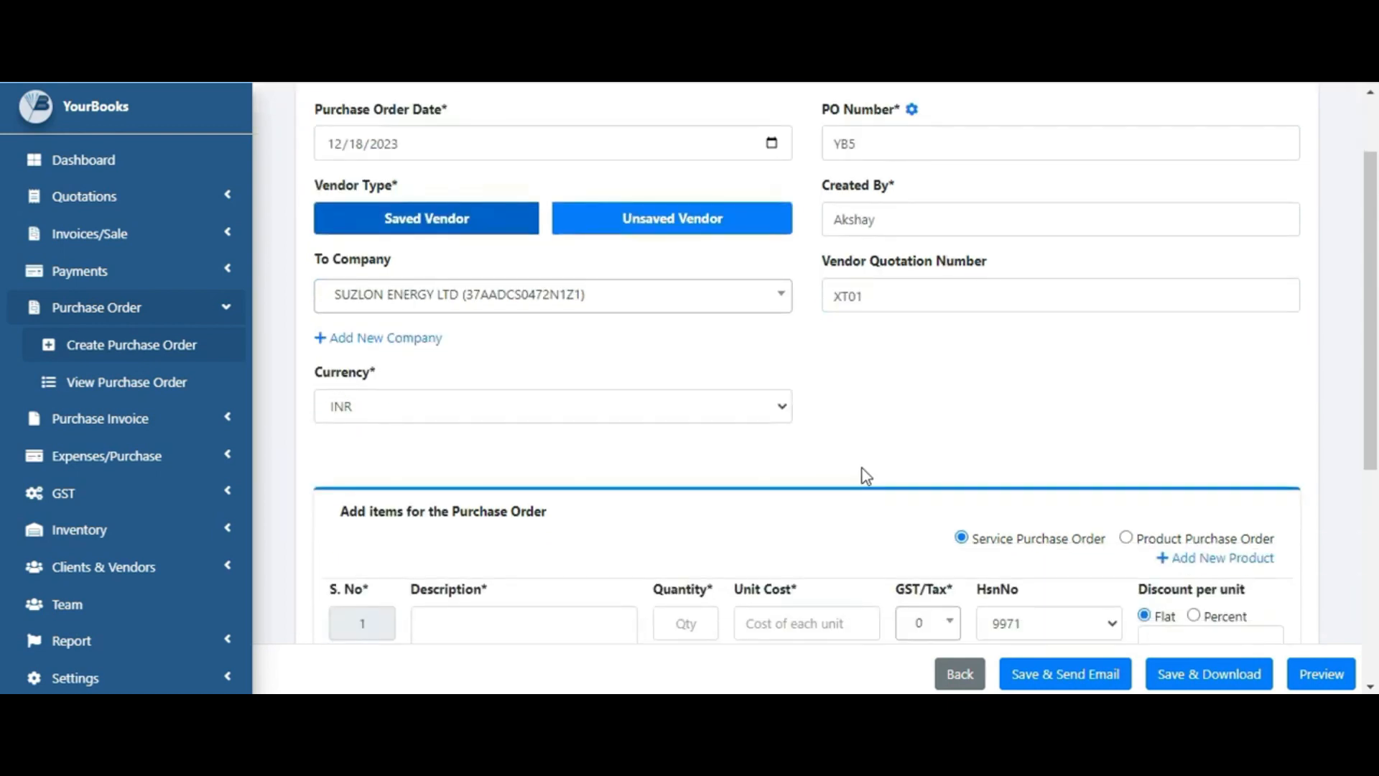
{"action": "left_click", "coordinate": [454, 616]}
{"action": "type", "text": "componen"}
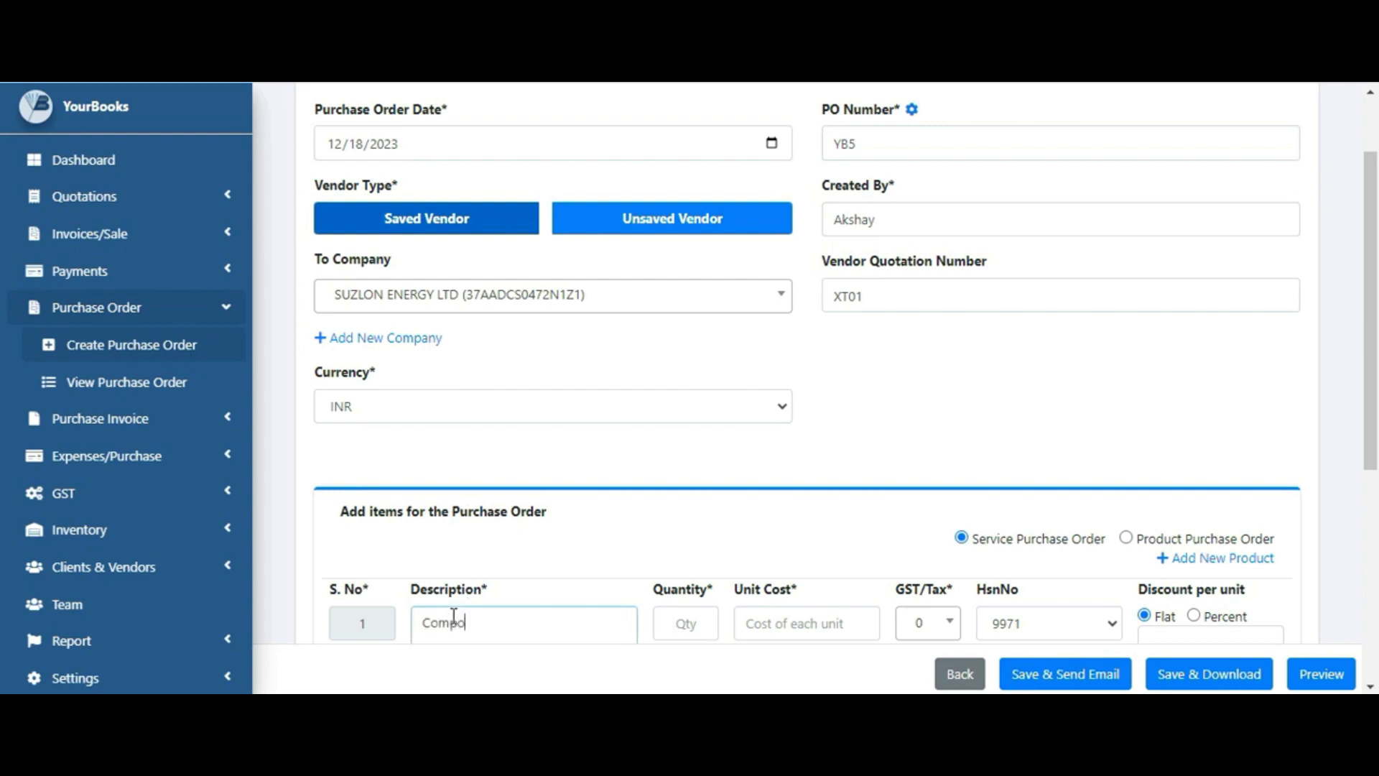
{"action": "type", "text": "t 2"}
{"action": "left_click", "coordinate": [688, 623]}
{"action": "type", "text": "2"}
{"action": "left_click", "coordinate": [779, 617]}
{"action": "type", "text": "3000"}
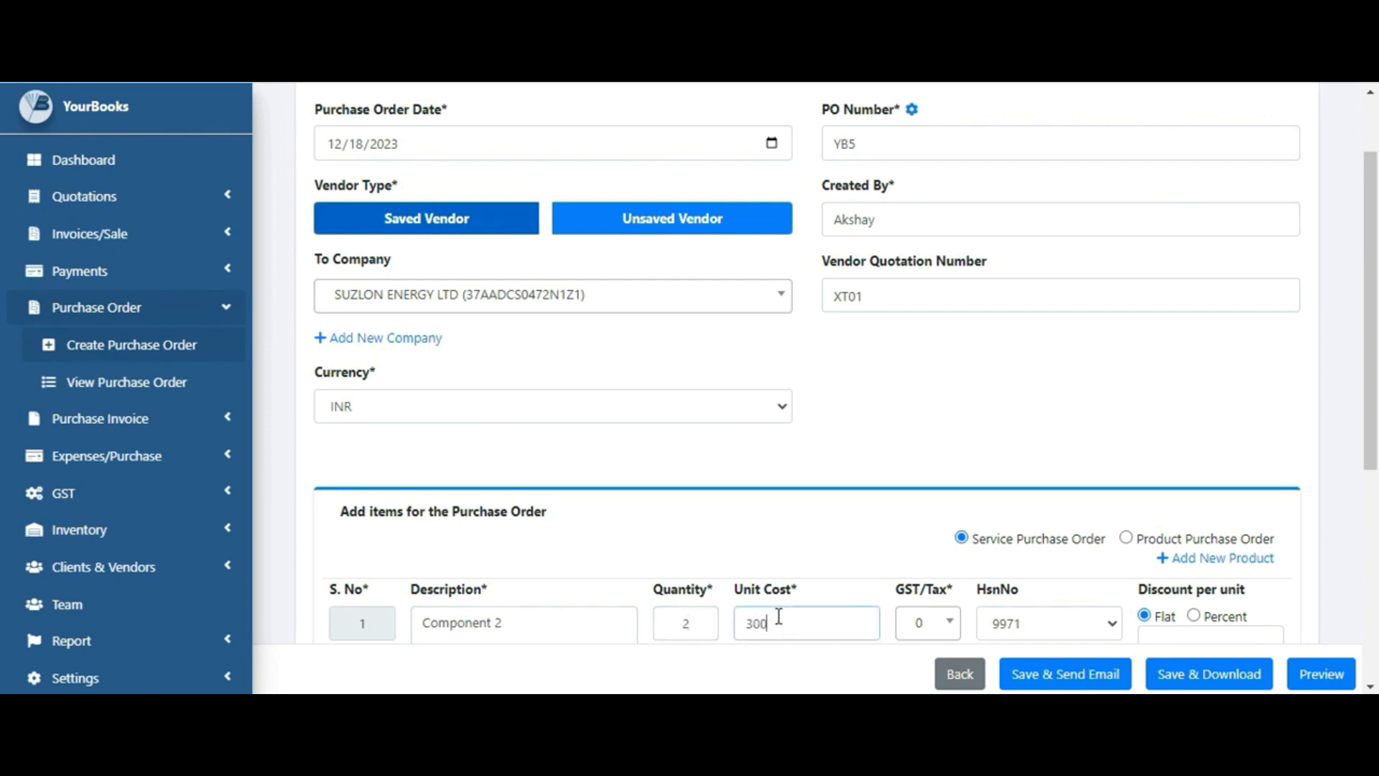
{"action": "left_click", "coordinate": [952, 628]}
{"action": "left_click", "coordinate": [934, 571]}
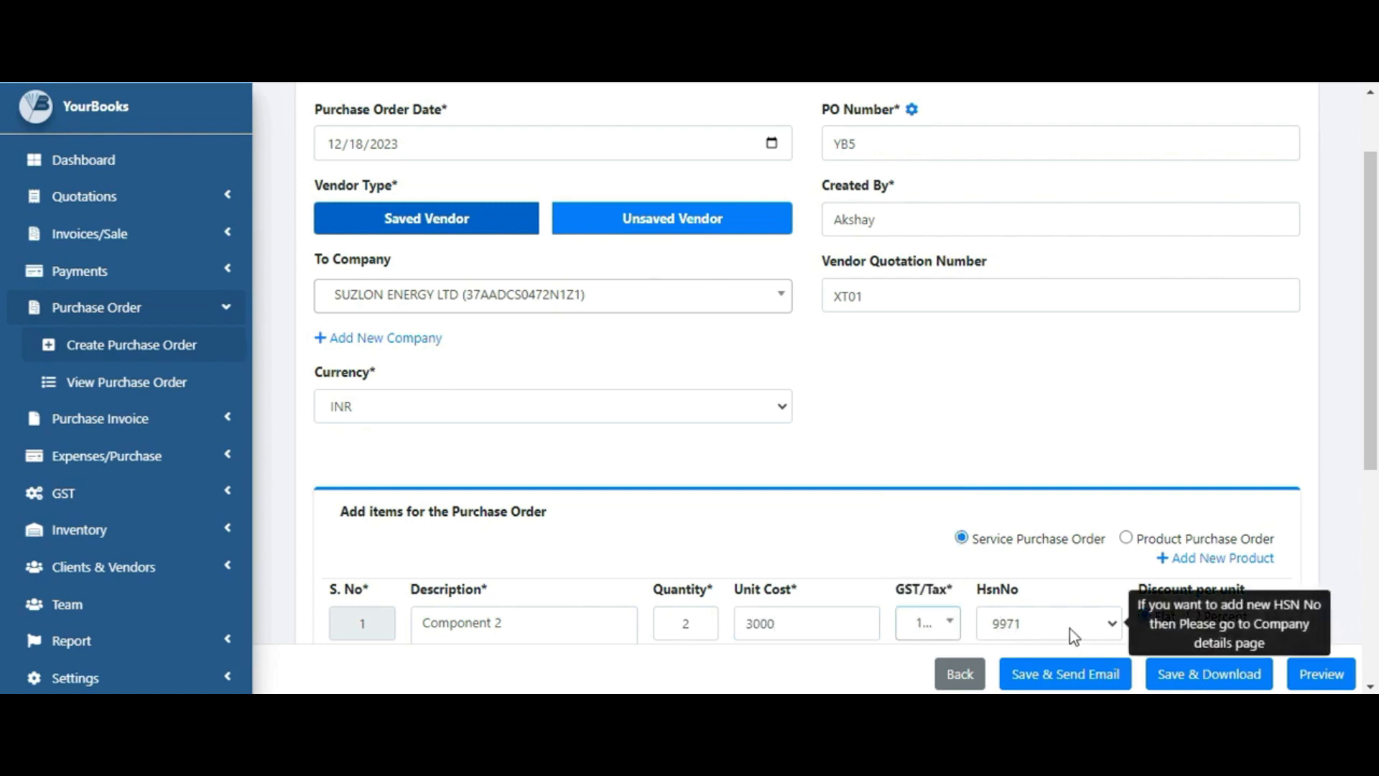
Add the instruction 'Payment to be made in advance.' and save the purchase order.
{"action": "scroll", "coordinate": [1071, 635], "scroll_direction": "down", "scroll_amount": 4}
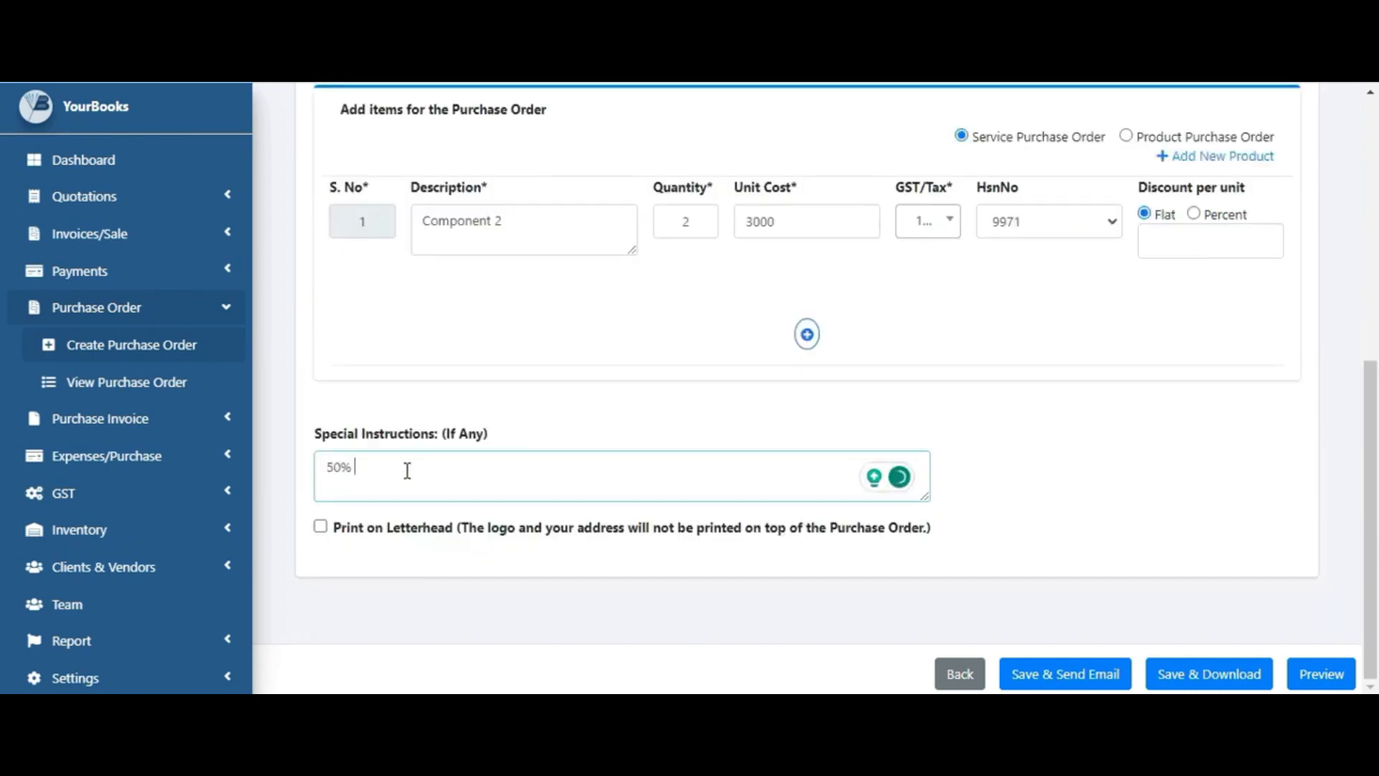
{"action": "type", "text": "Payment to be made in advance."}
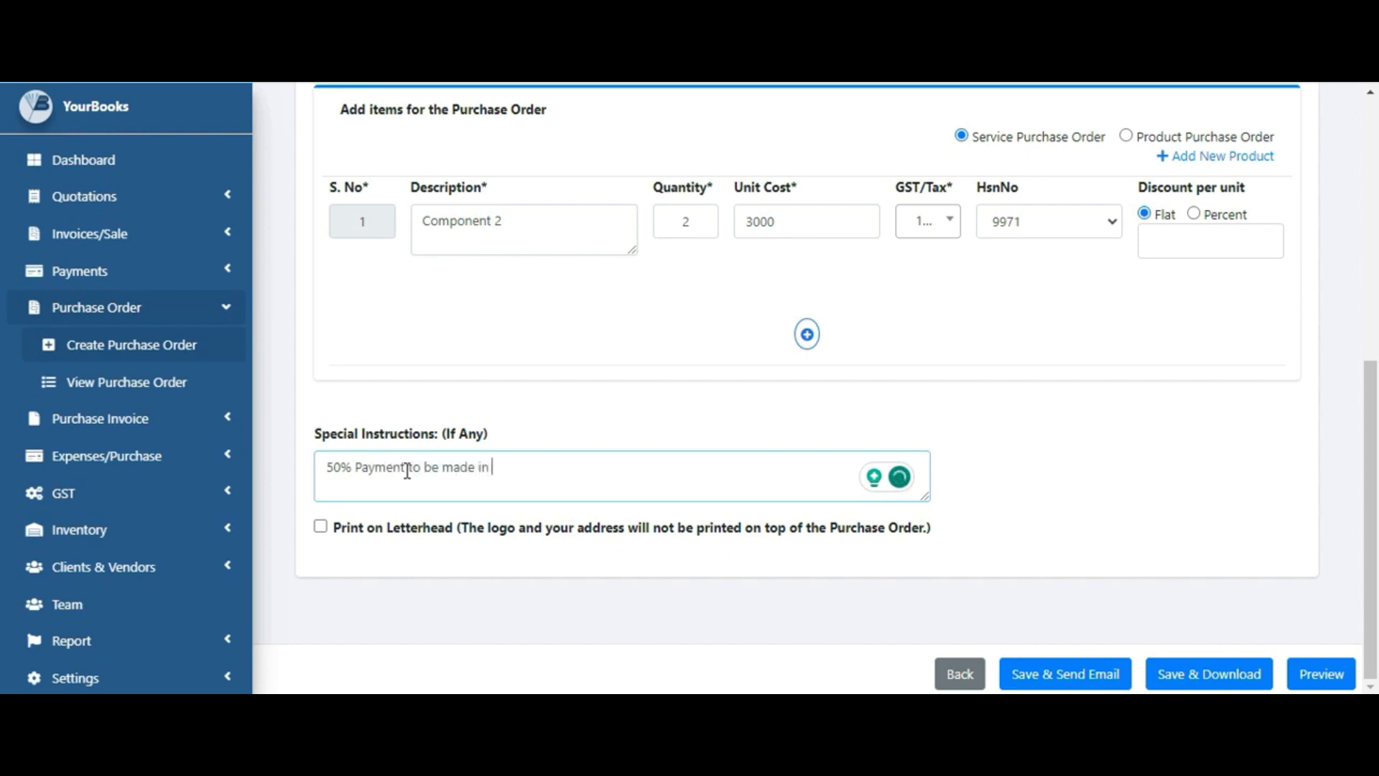
{"action": "left_click", "coordinate": [1211, 676]}
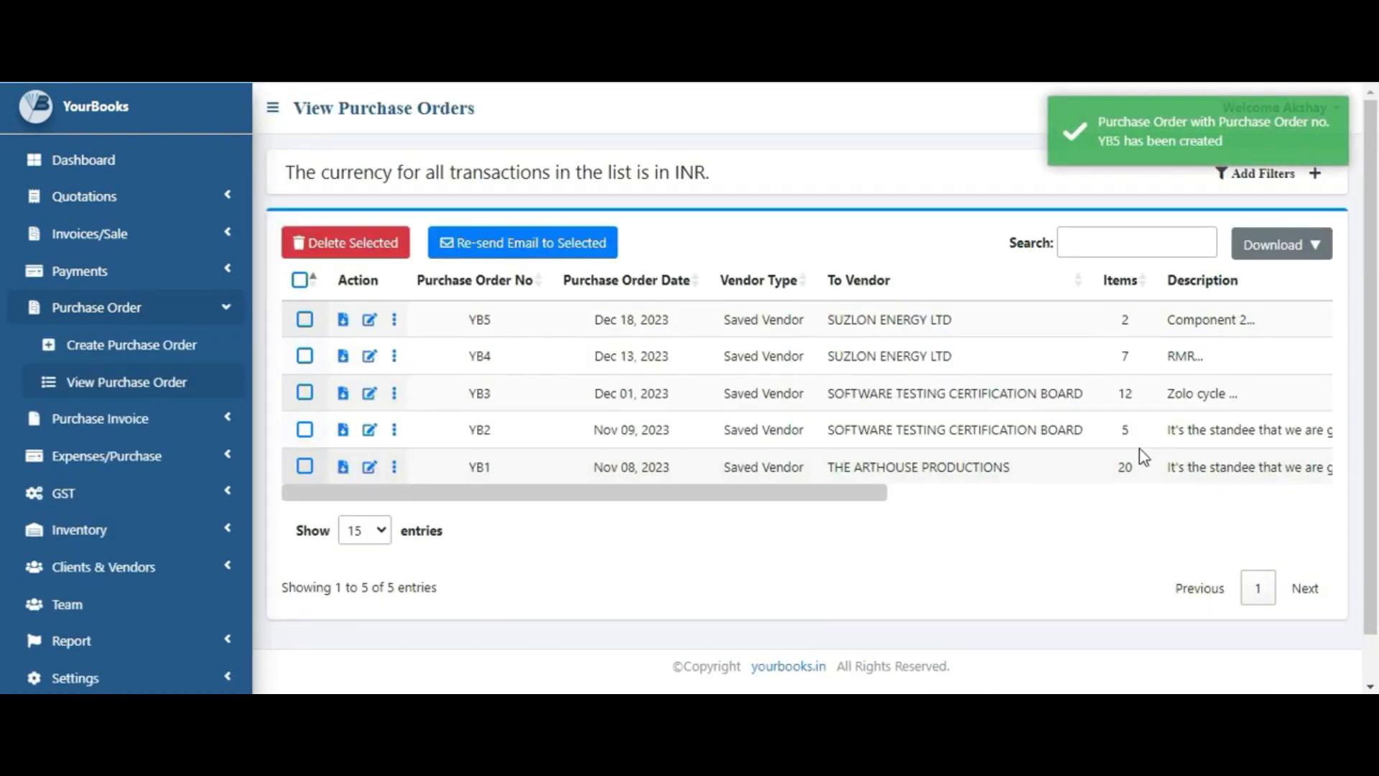
Highlight the new YB5 purchase order row in View Purchase Orders.
{"action": "left_click_drag", "start_coordinate": [464, 319], "coordinate": [978, 304]}
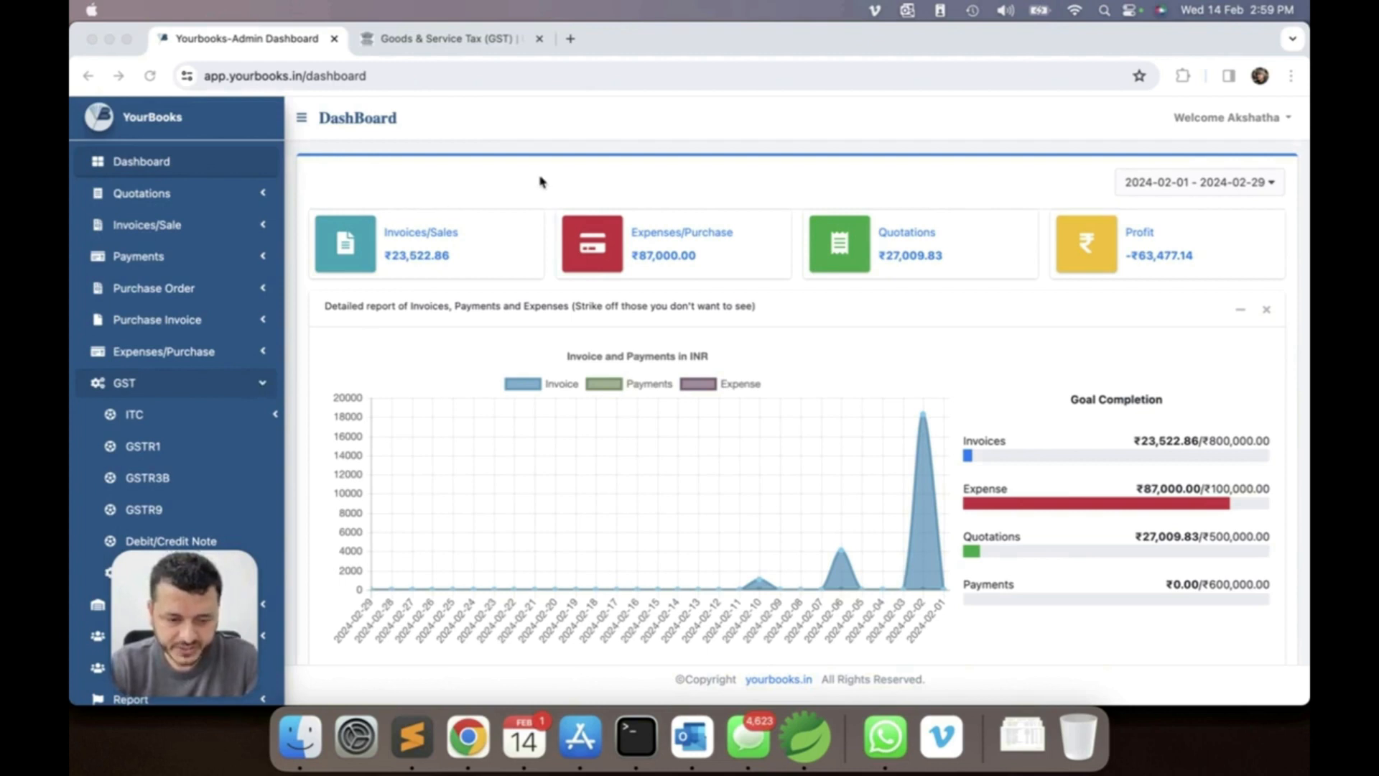
Bring Chrome into focus and load the GSTR1 report from the GST section.
{"action": "left_click", "coordinate": [523, 184]}
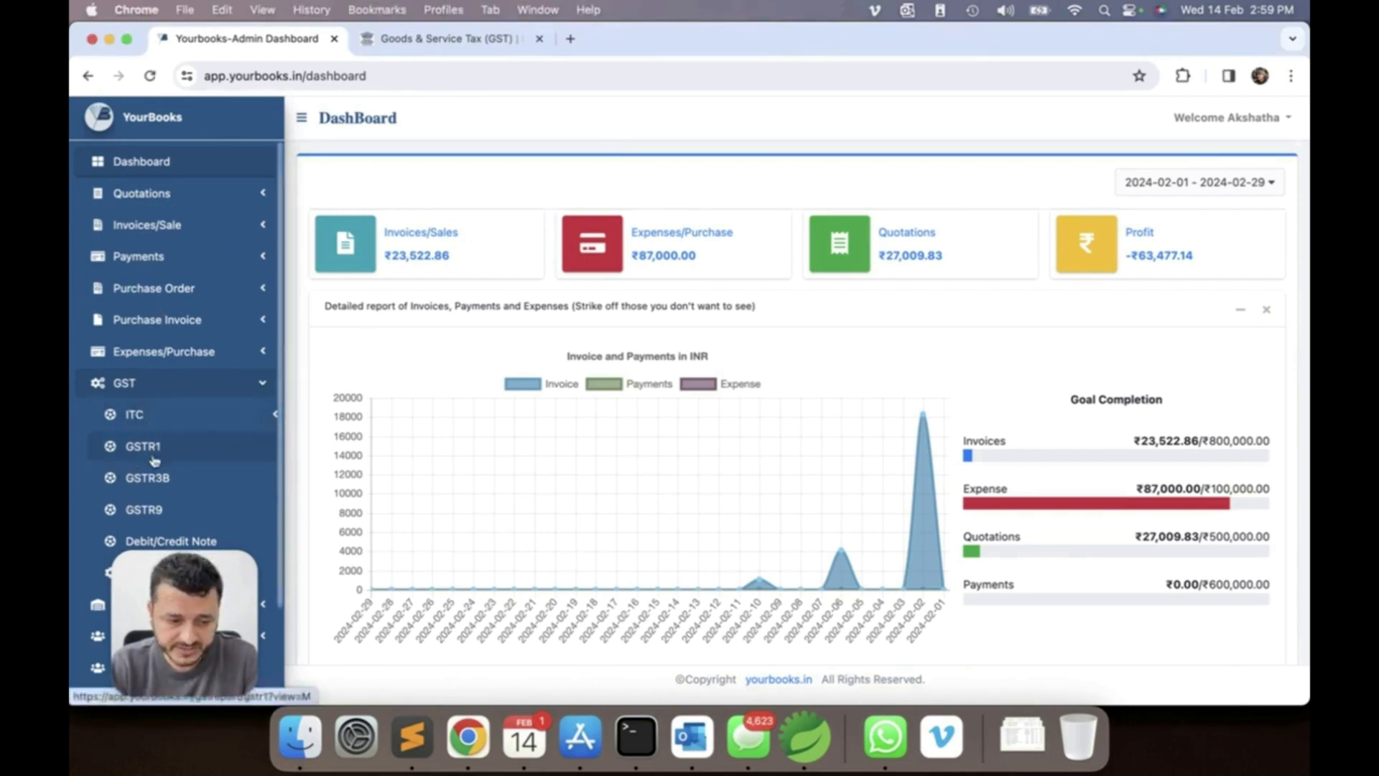
{"action": "left_click_drag", "start_coordinate": [199, 648], "coordinate": [1241, 654]}
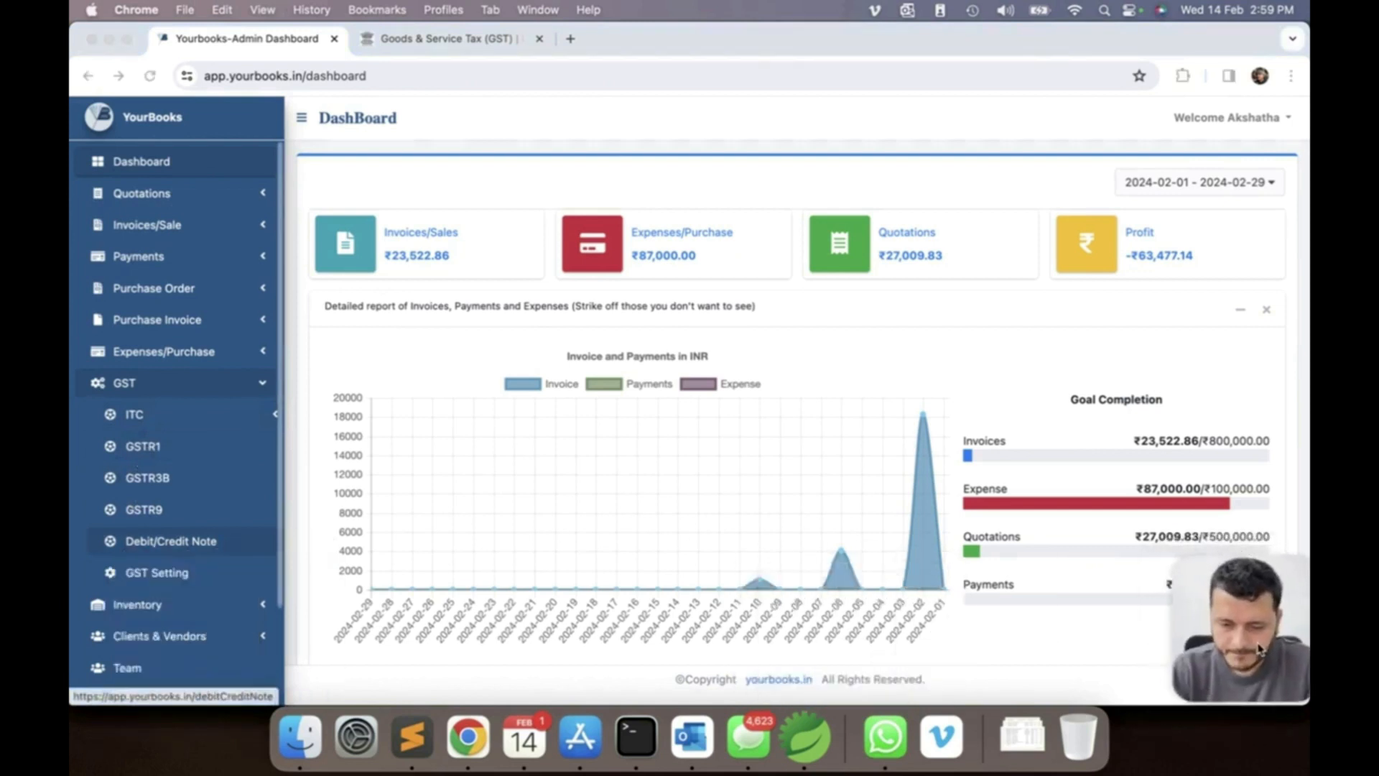
{"action": "left_click", "coordinate": [154, 452]}
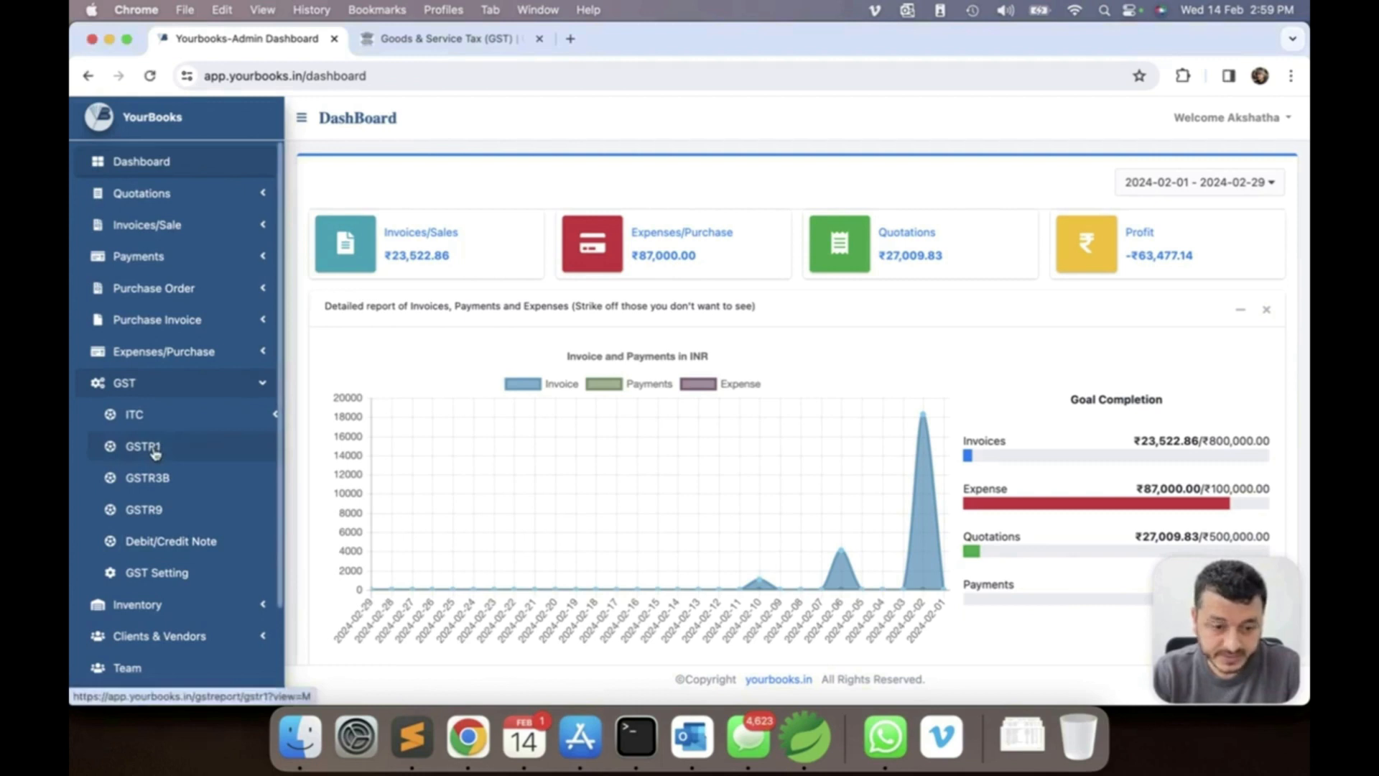
{"action": "left_click", "coordinate": [154, 451]}
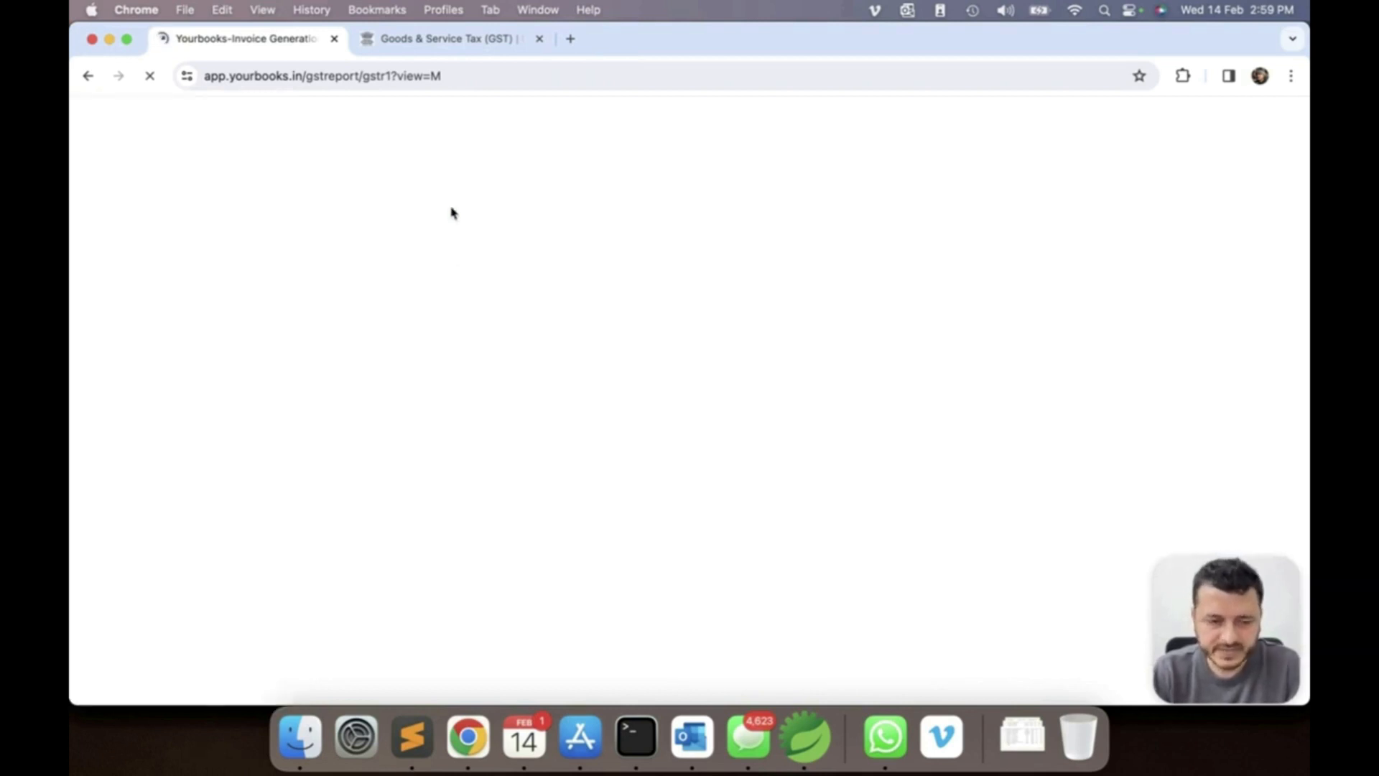
Switch to the GST portal and scroll to the January GSTR1 return card.
{"action": "left_click", "coordinate": [446, 39]}
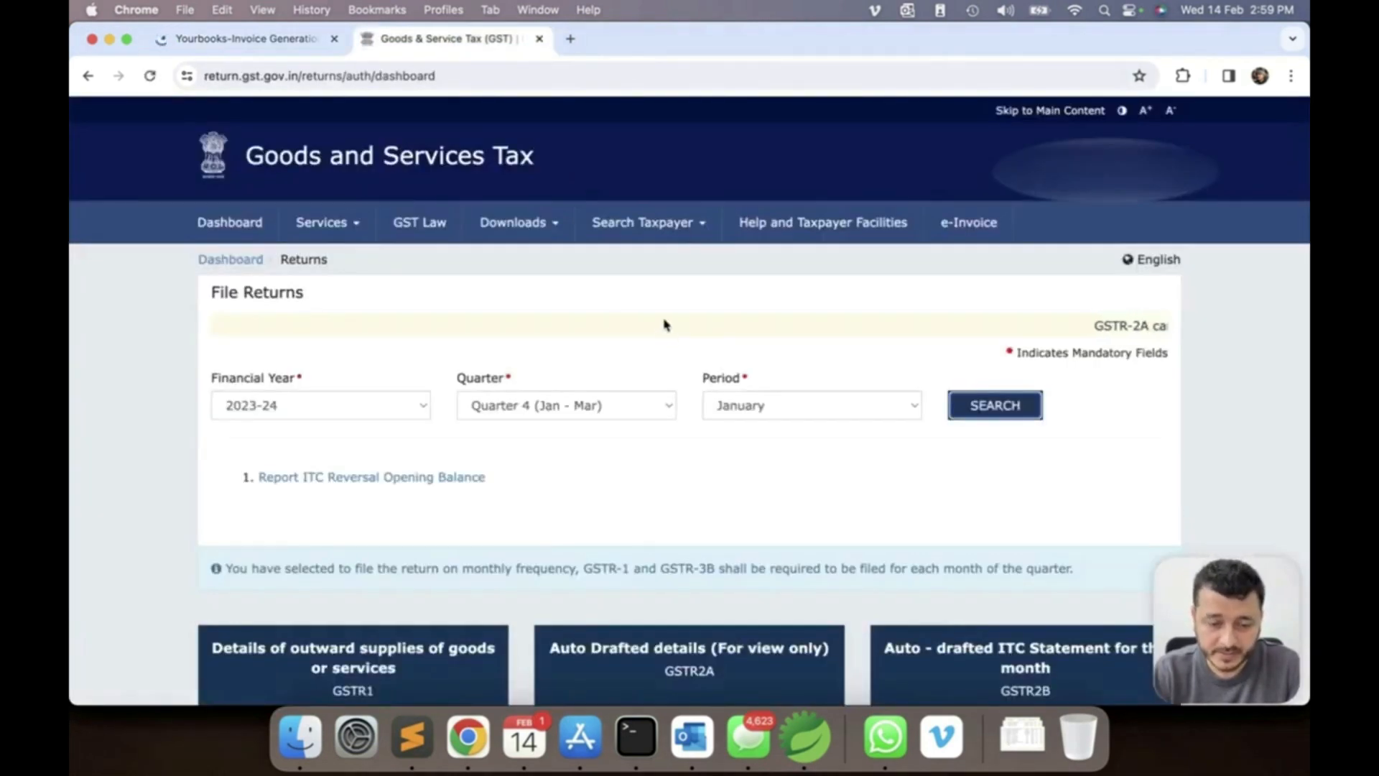
{"action": "scroll", "coordinate": [684, 345], "scroll_direction": "down", "scroll_amount": 4}
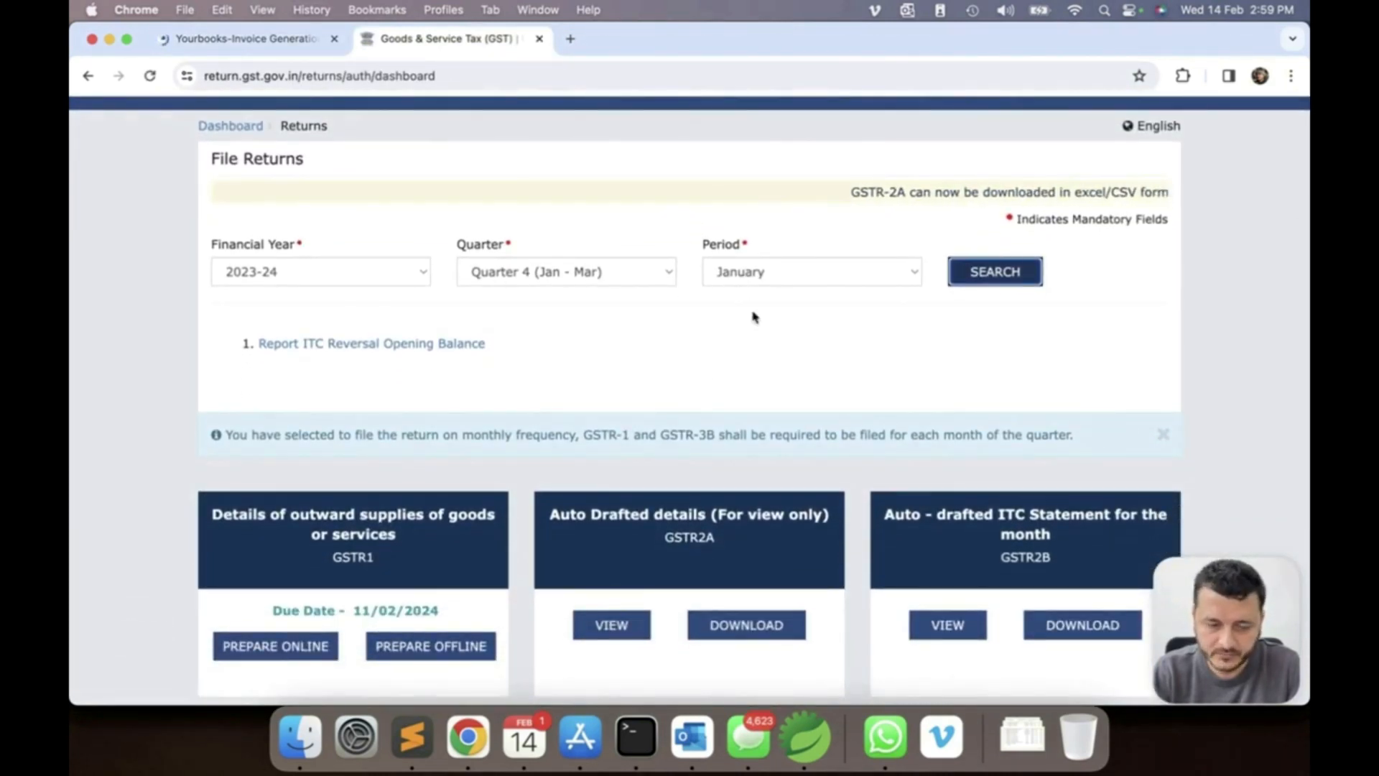
Open the portal's January GSTR-1, review its zero-record sections, then return to YourBooks.
{"action": "left_click", "coordinate": [427, 556]}
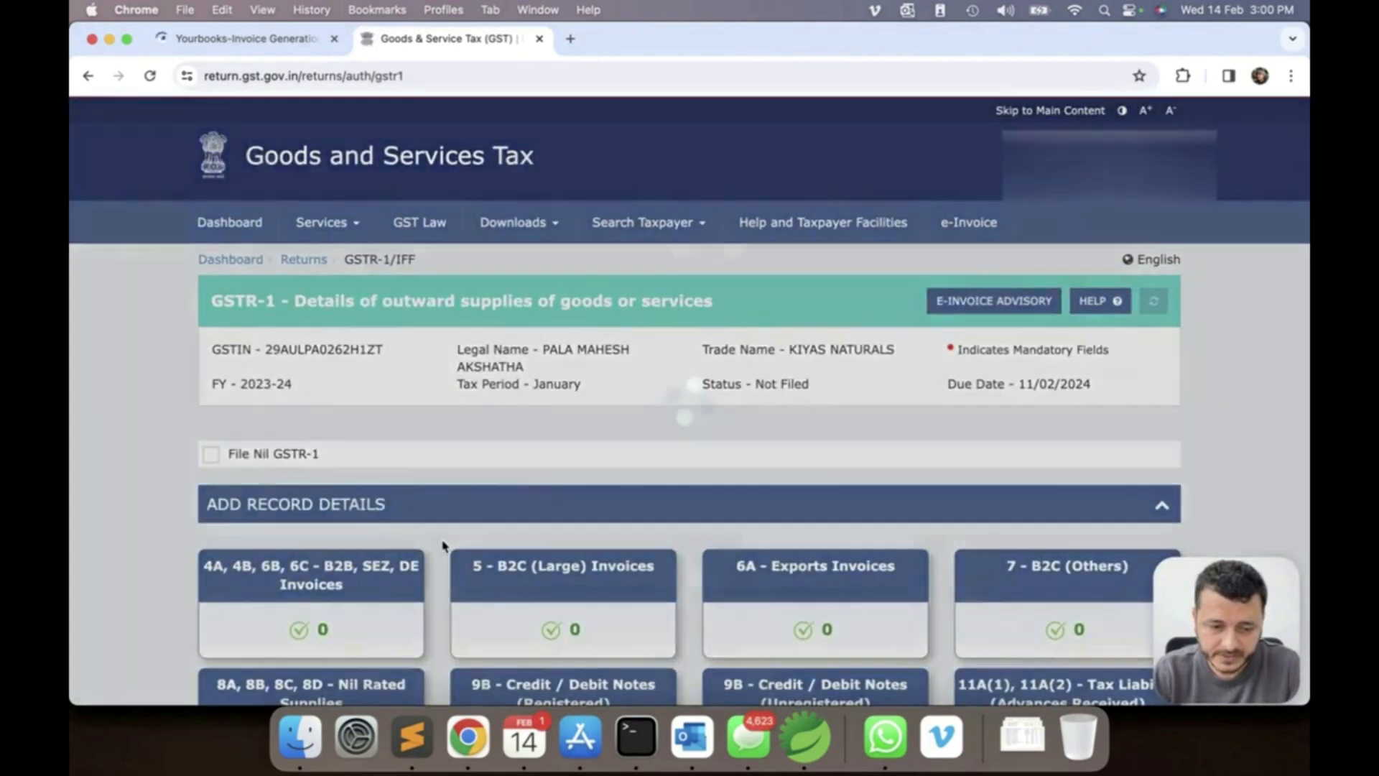
{"action": "scroll", "coordinate": [627, 483], "scroll_direction": "down", "scroll_amount": 3}
{"action": "scroll", "coordinate": [628, 483], "scroll_direction": "down", "scroll_amount": 5}
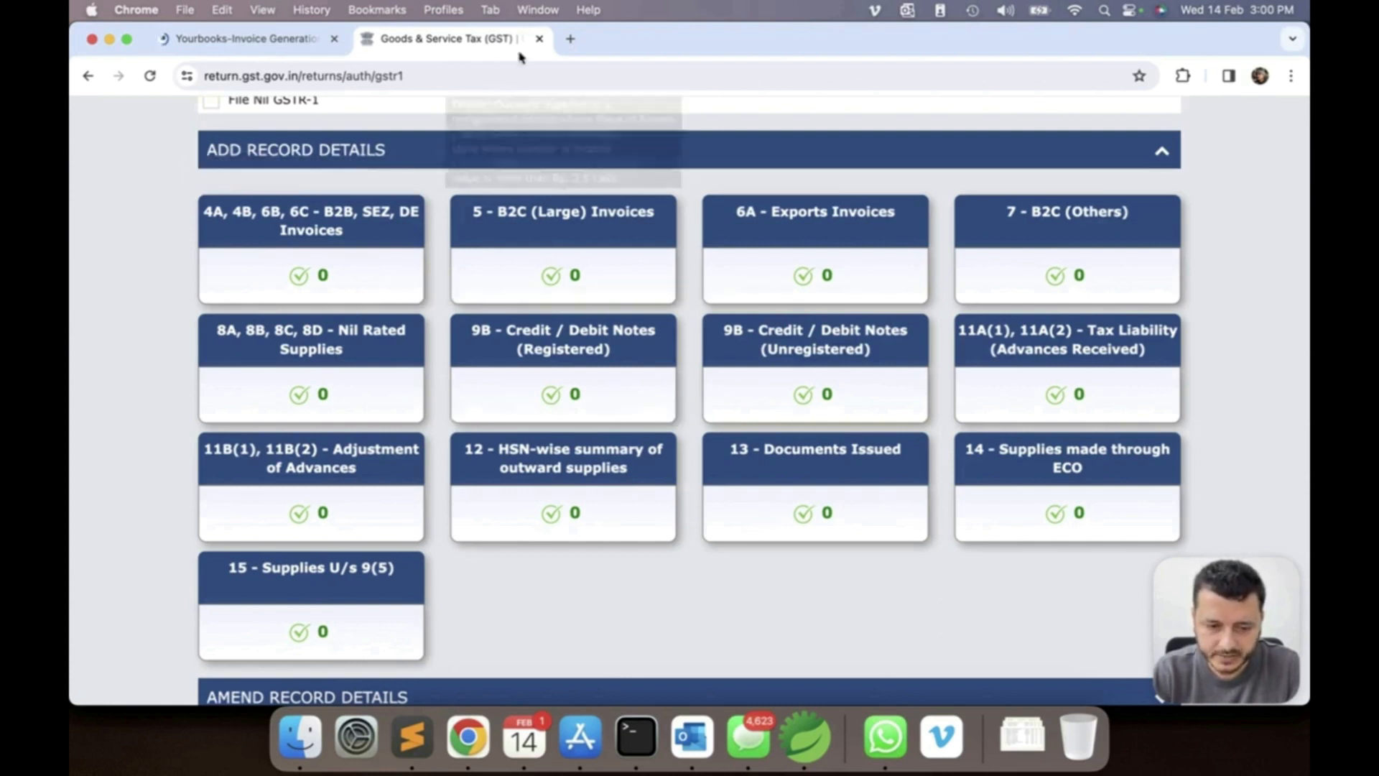
{"action": "left_click", "coordinate": [277, 39]}
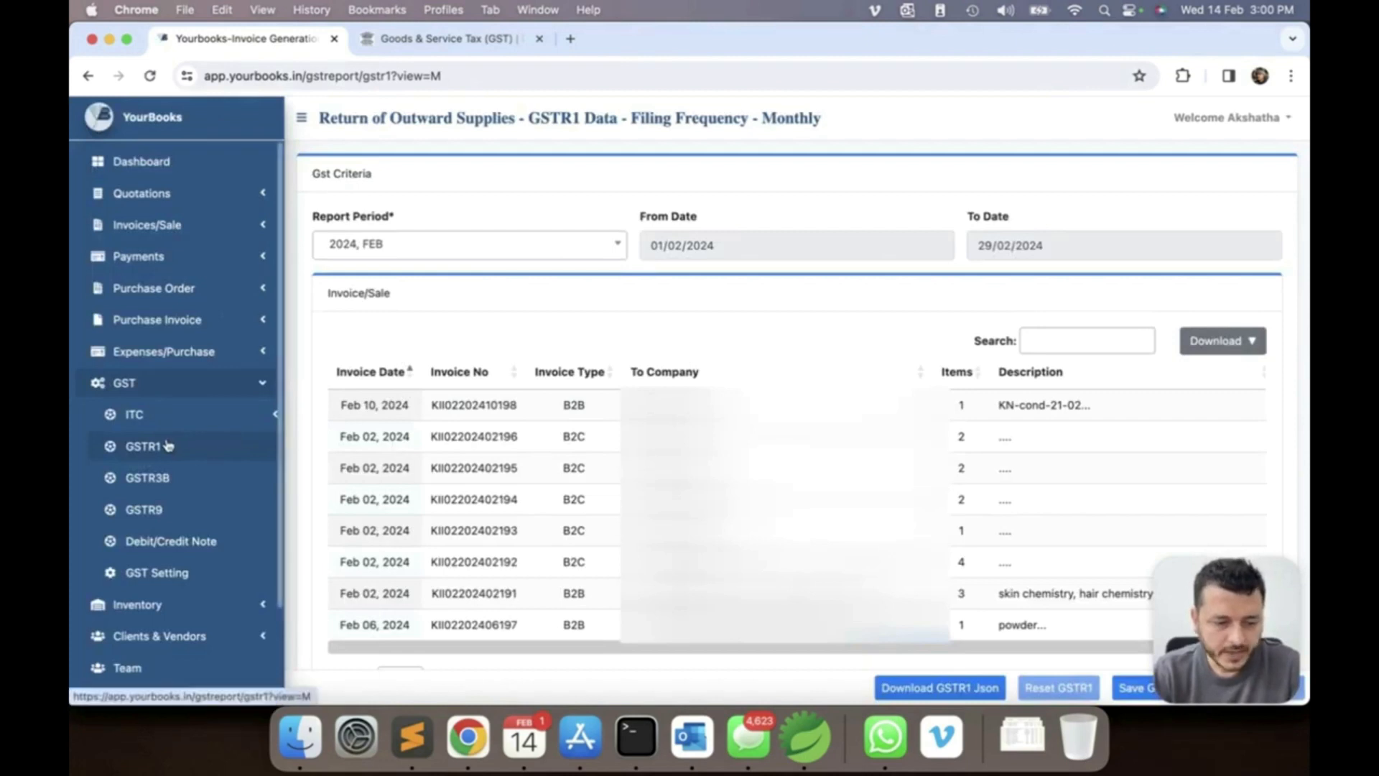
Change the GSTR1 report period to 2024, JAN.
{"action": "scroll", "coordinate": [585, 378], "scroll_direction": "down", "scroll_amount": 2}
{"action": "scroll", "coordinate": [585, 378], "scroll_direction": "up", "scroll_amount": 2}
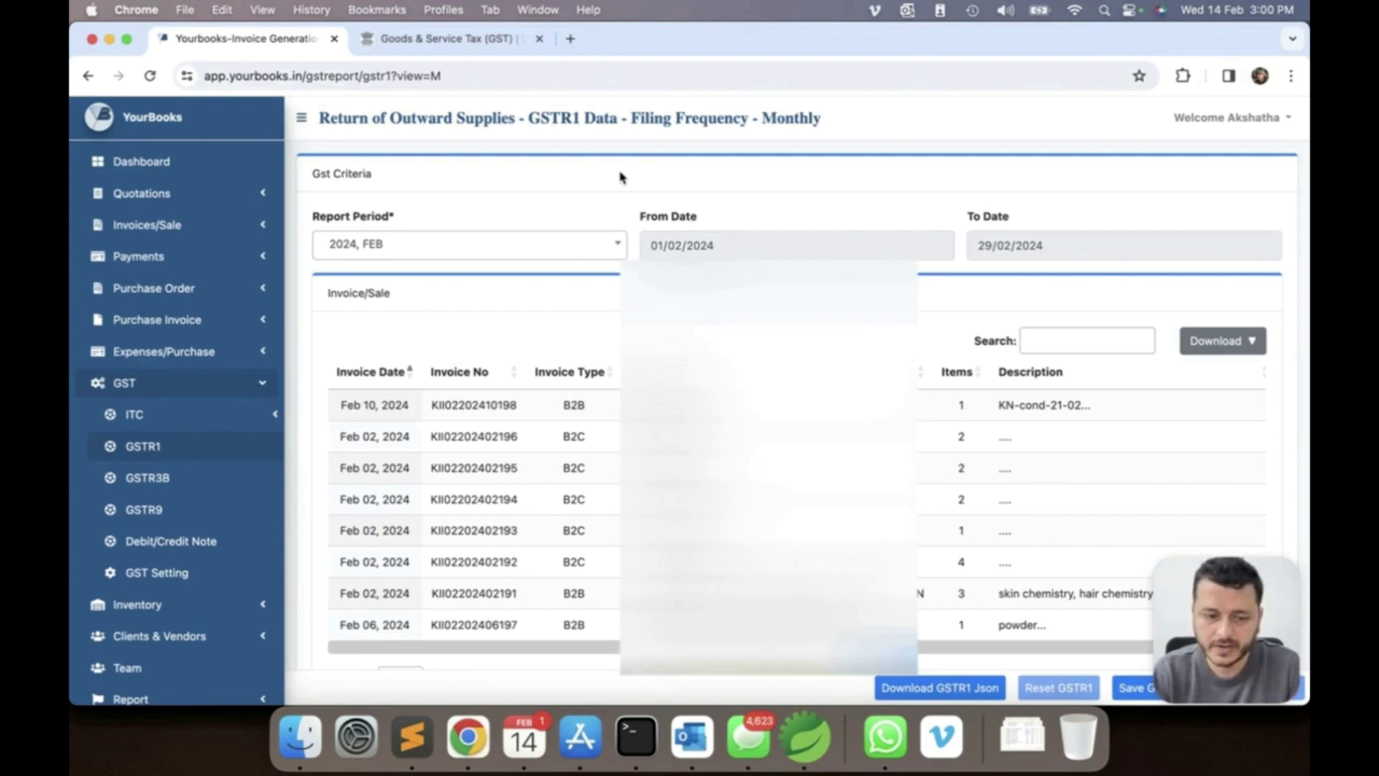
{"action": "left_click", "coordinate": [515, 249]}
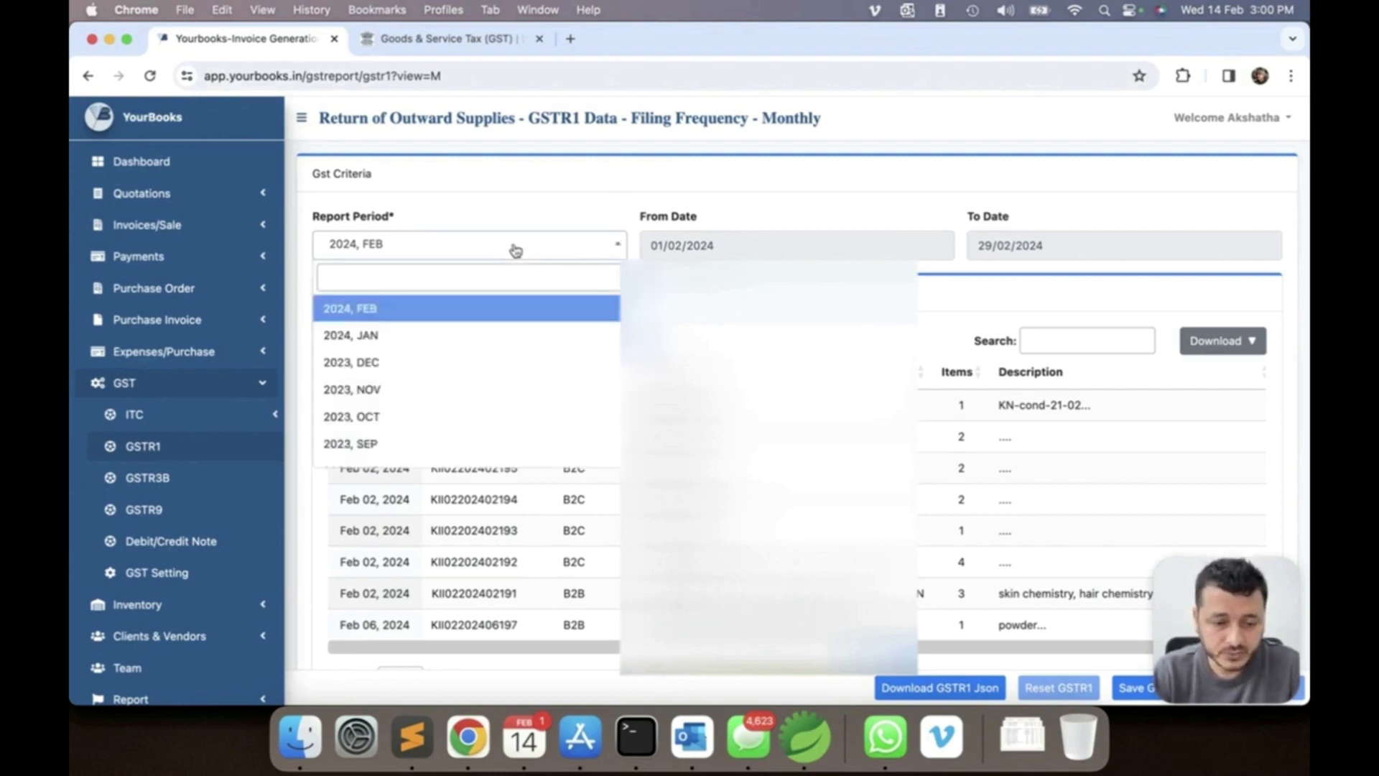
{"action": "left_click", "coordinate": [440, 336]}
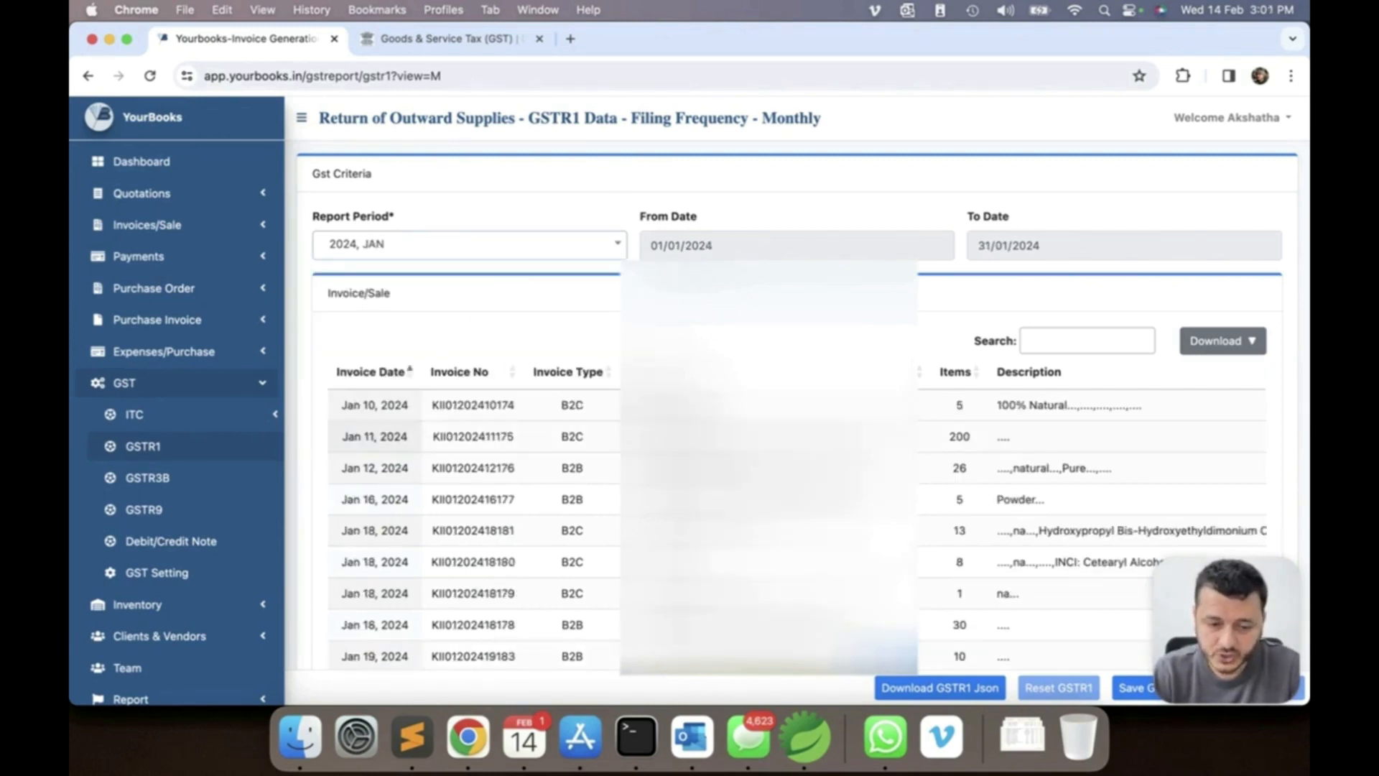
{"action": "scroll", "coordinate": [493, 323], "scroll_direction": "down", "scroll_amount": 5}
{"action": "scroll", "coordinate": [493, 395], "scroll_direction": "down", "scroll_amount": 5}
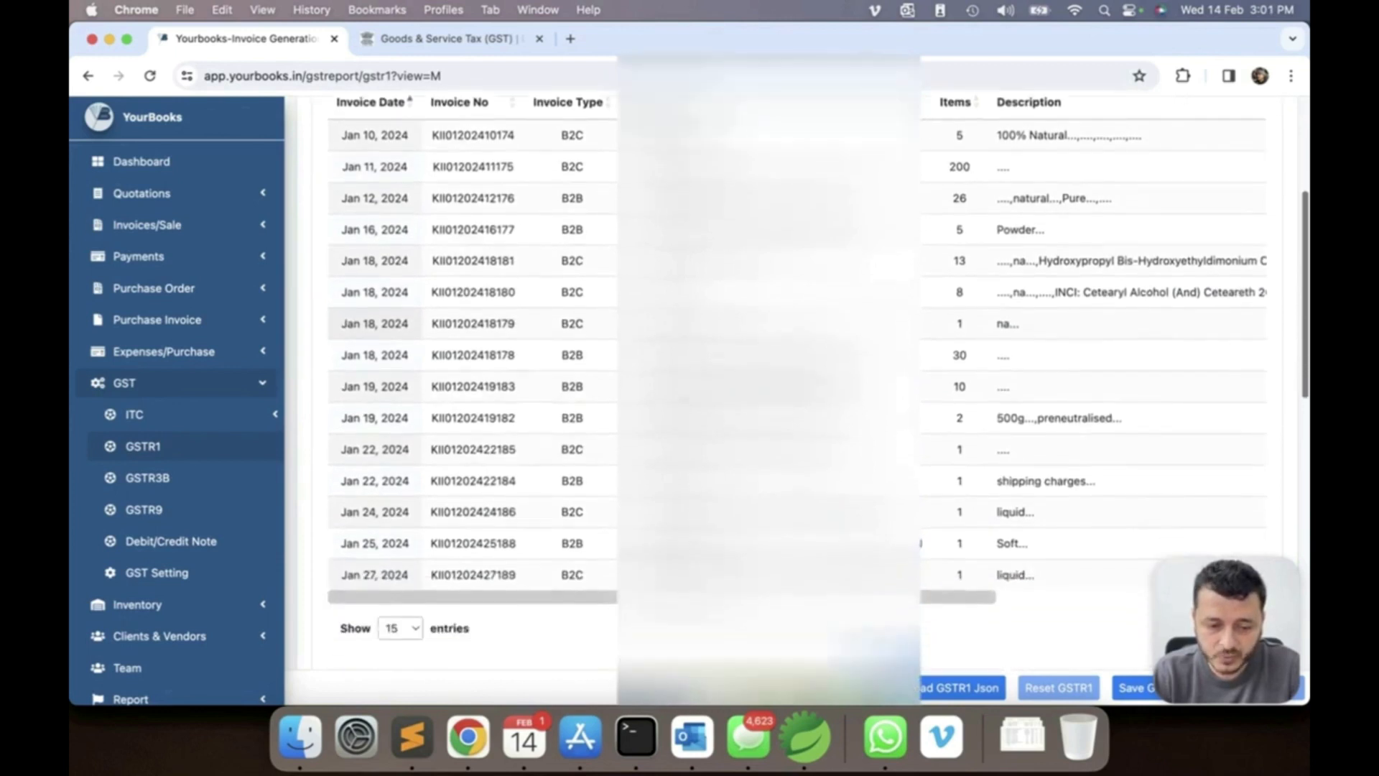
{"action": "scroll", "coordinate": [493, 395], "scroll_direction": "up", "scroll_amount": 3}
{"action": "scroll", "coordinate": [422, 635], "scroll_direction": "up", "scroll_amount": 3}
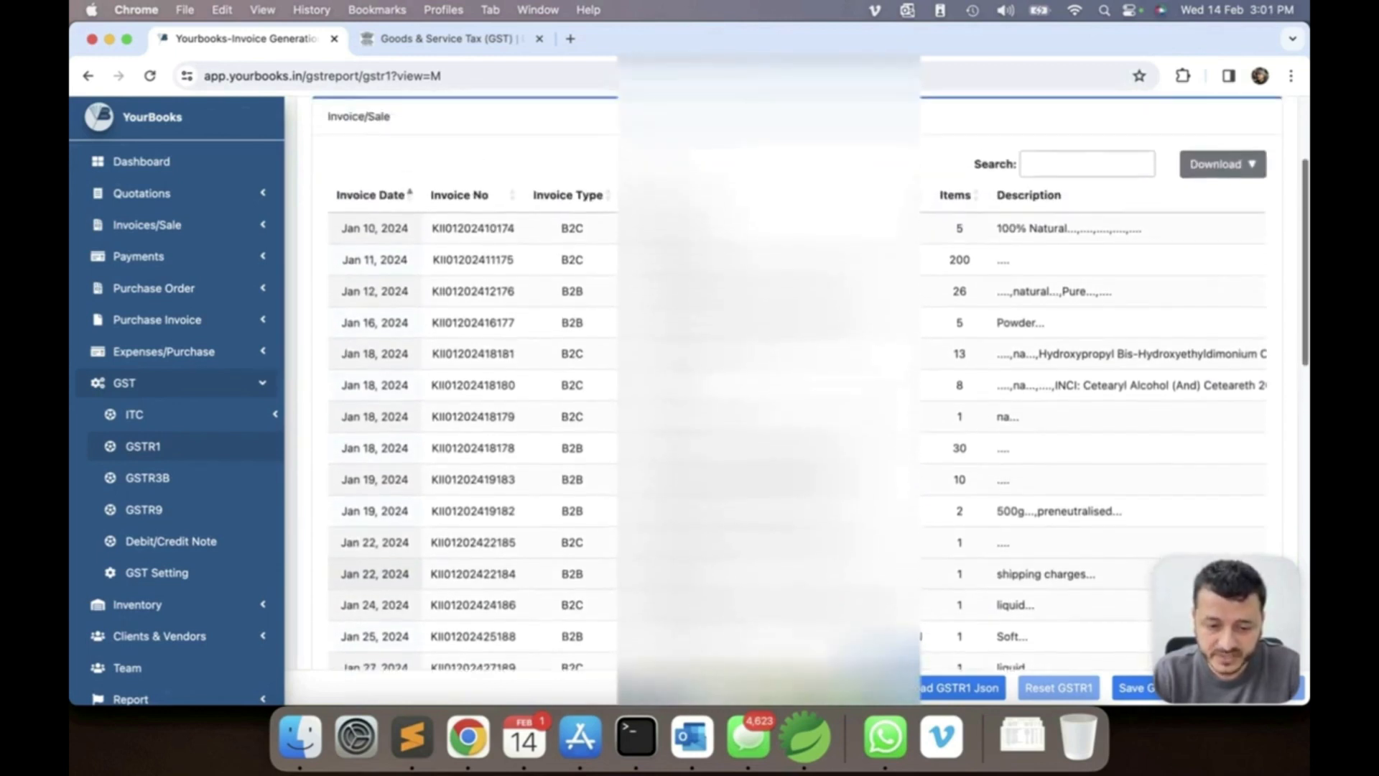
{"action": "scroll", "coordinate": [422, 635], "scroll_direction": "down", "scroll_amount": 4}
Show 100 entries per page so all 18 January invoices are listed.
{"action": "left_click", "coordinate": [408, 611]}
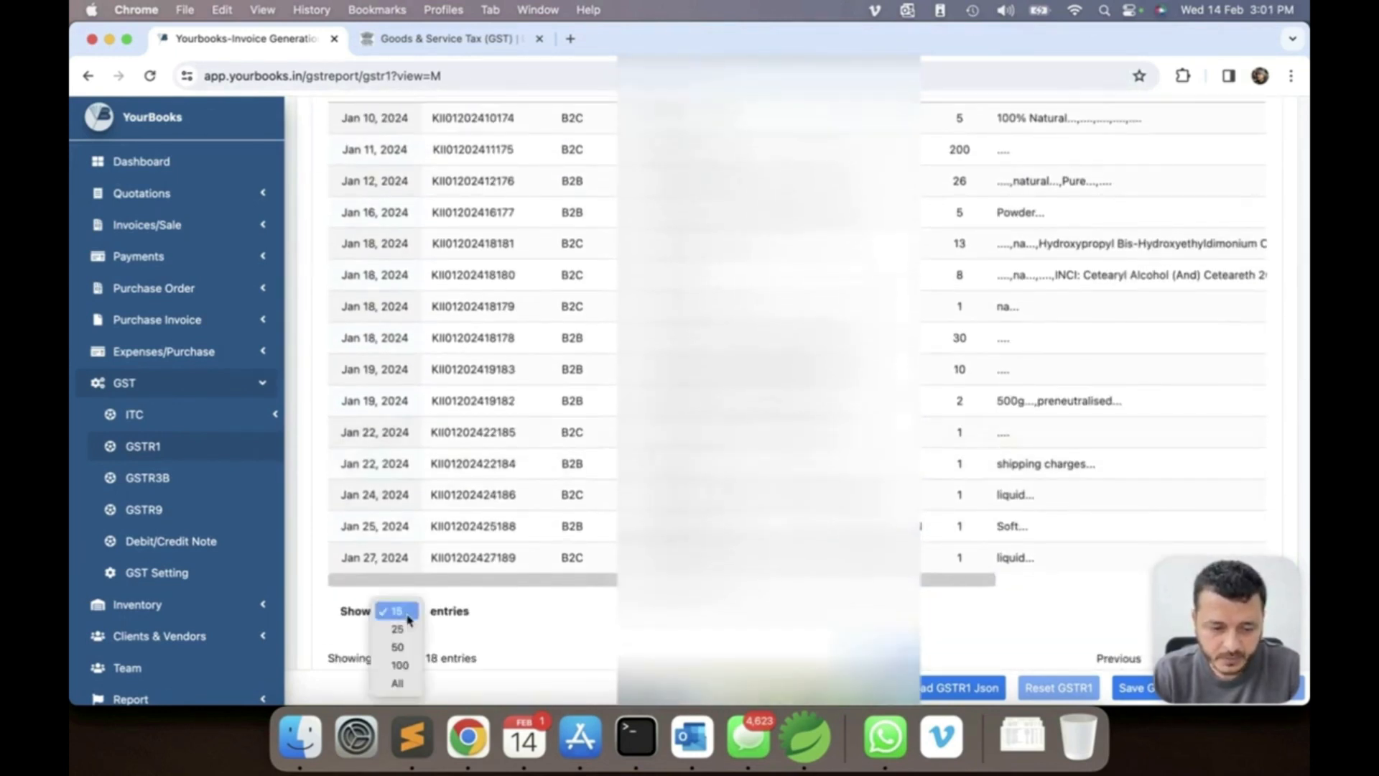
{"action": "left_click", "coordinate": [399, 665]}
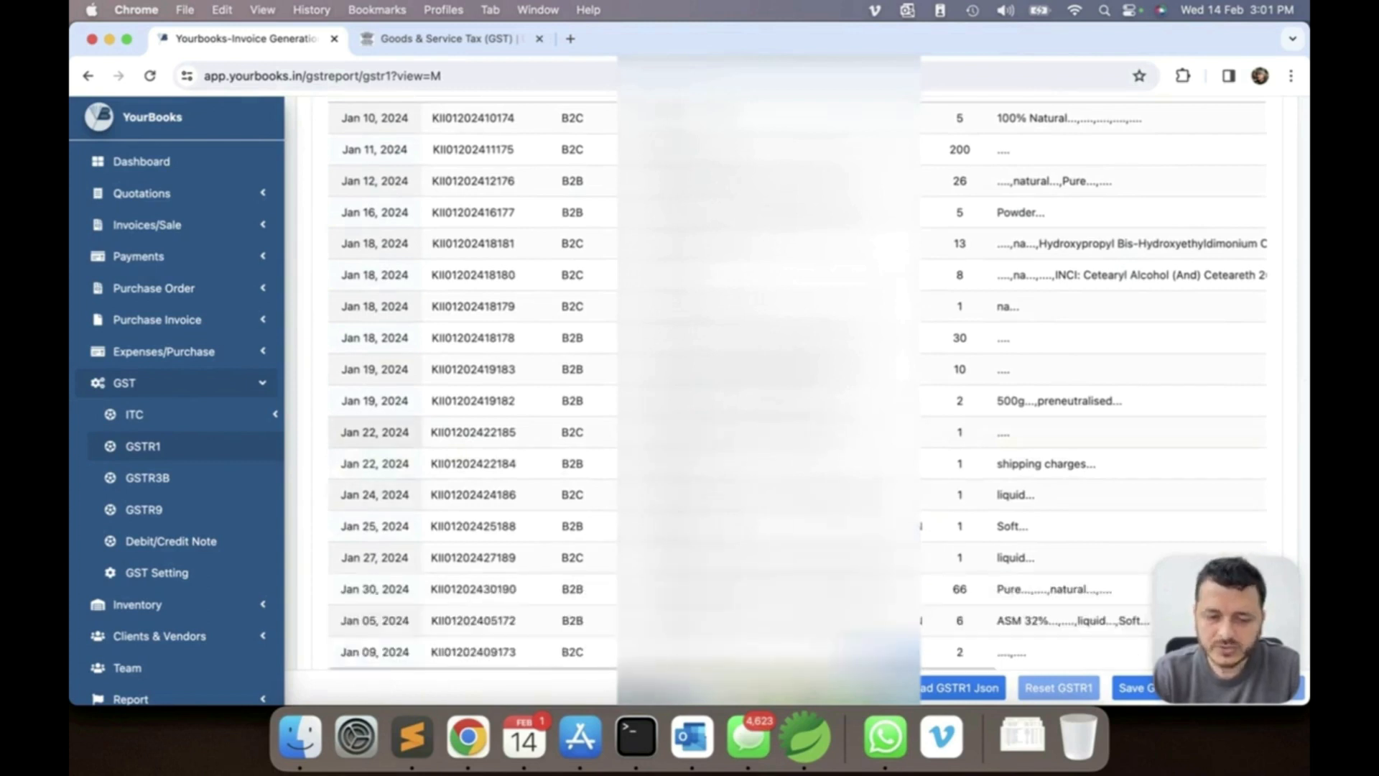
{"action": "scroll", "coordinate": [601, 523], "scroll_direction": "up", "scroll_amount": 2}
{"action": "scroll", "coordinate": [704, 496], "scroll_direction": "up", "scroll_amount": 1}
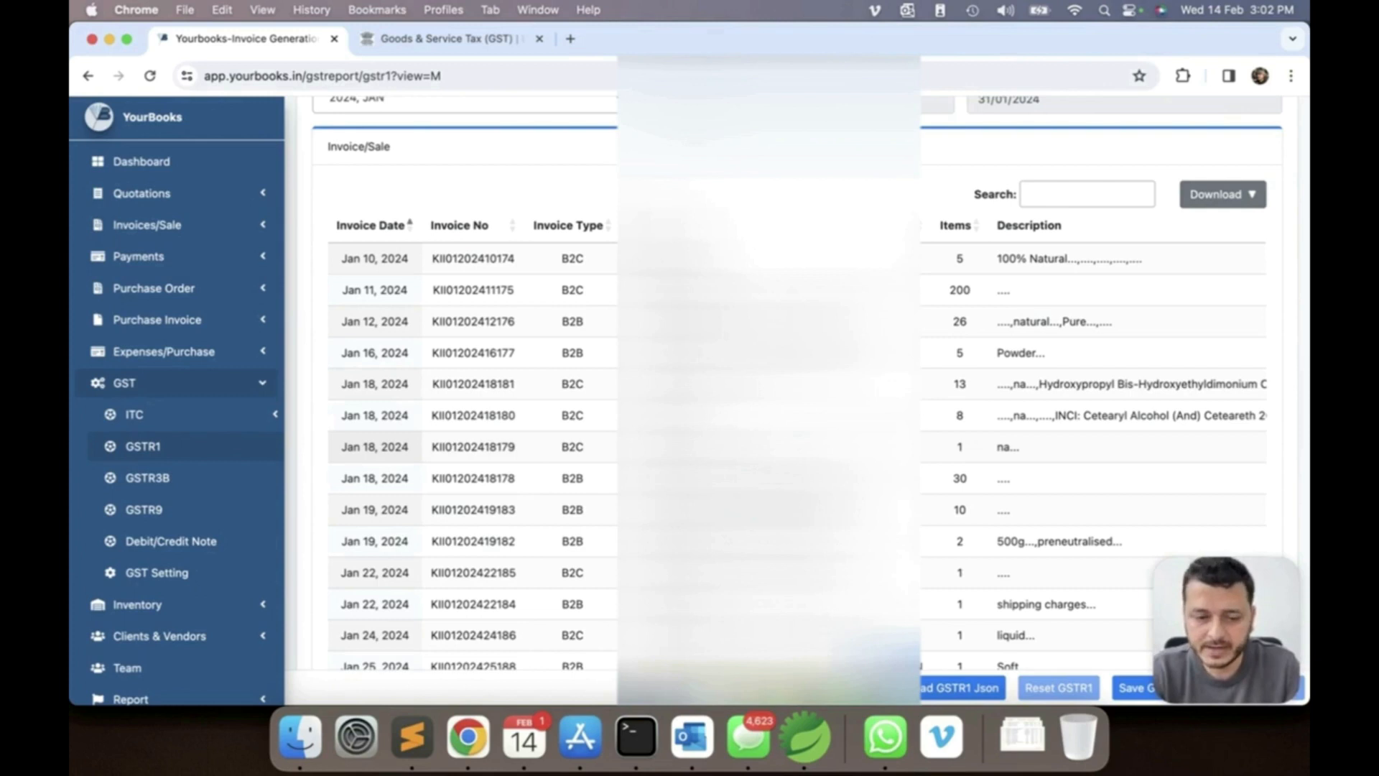
{"action": "scroll", "coordinate": [589, 431], "scroll_direction": "down", "scroll_amount": 3}
{"action": "scroll", "coordinate": [790, 388], "scroll_direction": "up", "scroll_amount": 3}
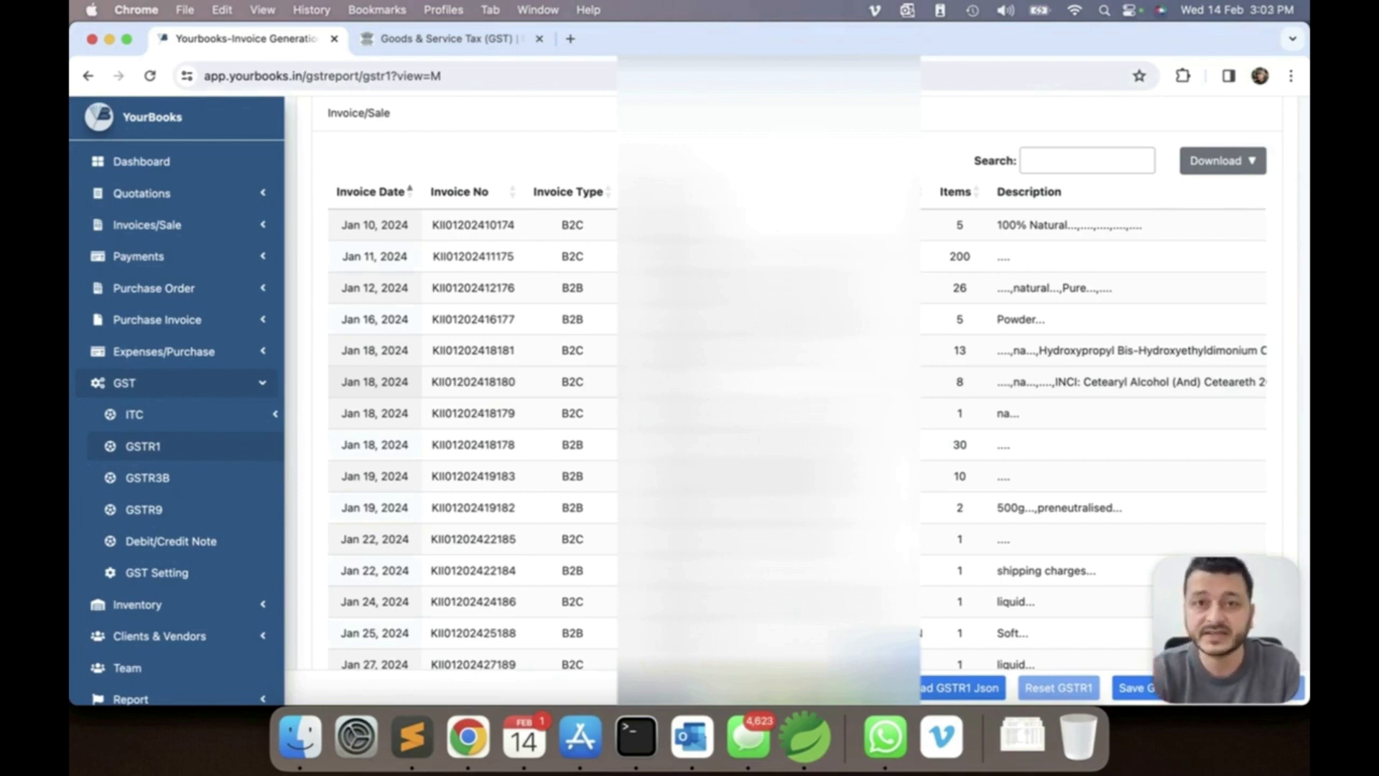
{"action": "scroll", "coordinate": [790, 381], "scroll_direction": "down", "scroll_amount": 4}
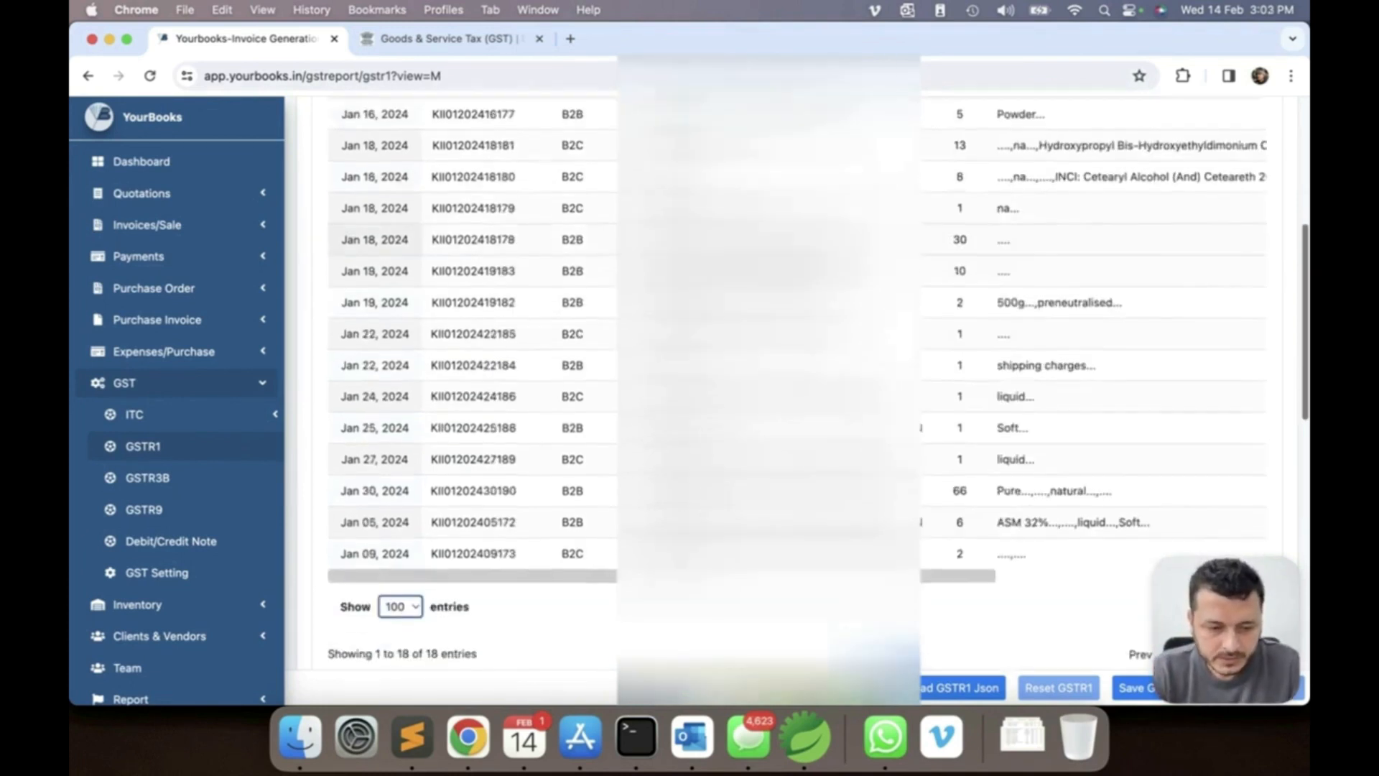
{"action": "scroll", "coordinate": [790, 380], "scroll_direction": "up", "scroll_amount": 5}
{"action": "scroll", "coordinate": [790, 381], "scroll_direction": "up", "scroll_amount": 3}
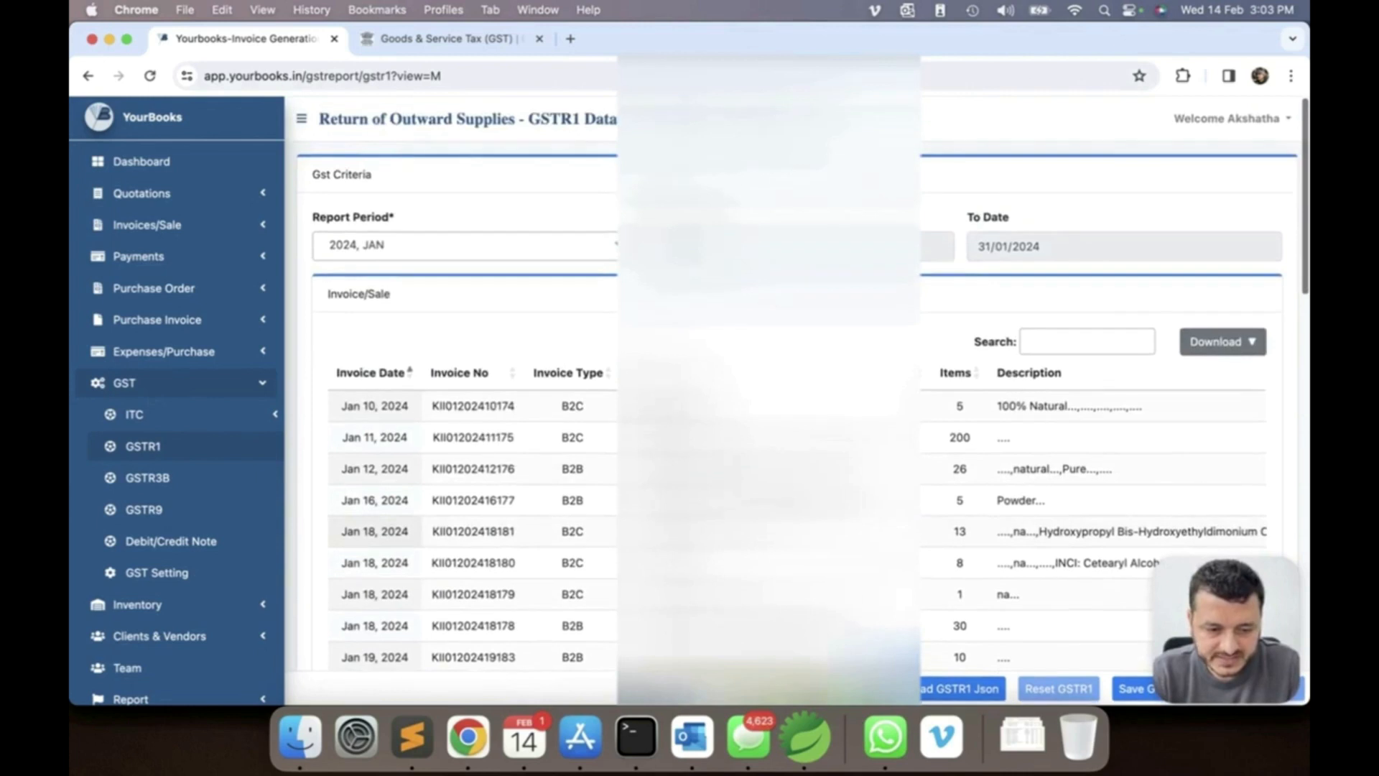
{"action": "scroll", "coordinate": [791, 381], "scroll_direction": "down", "scroll_amount": 2}
{"action": "scroll", "coordinate": [790, 381], "scroll_direction": "down", "scroll_amount": 1}
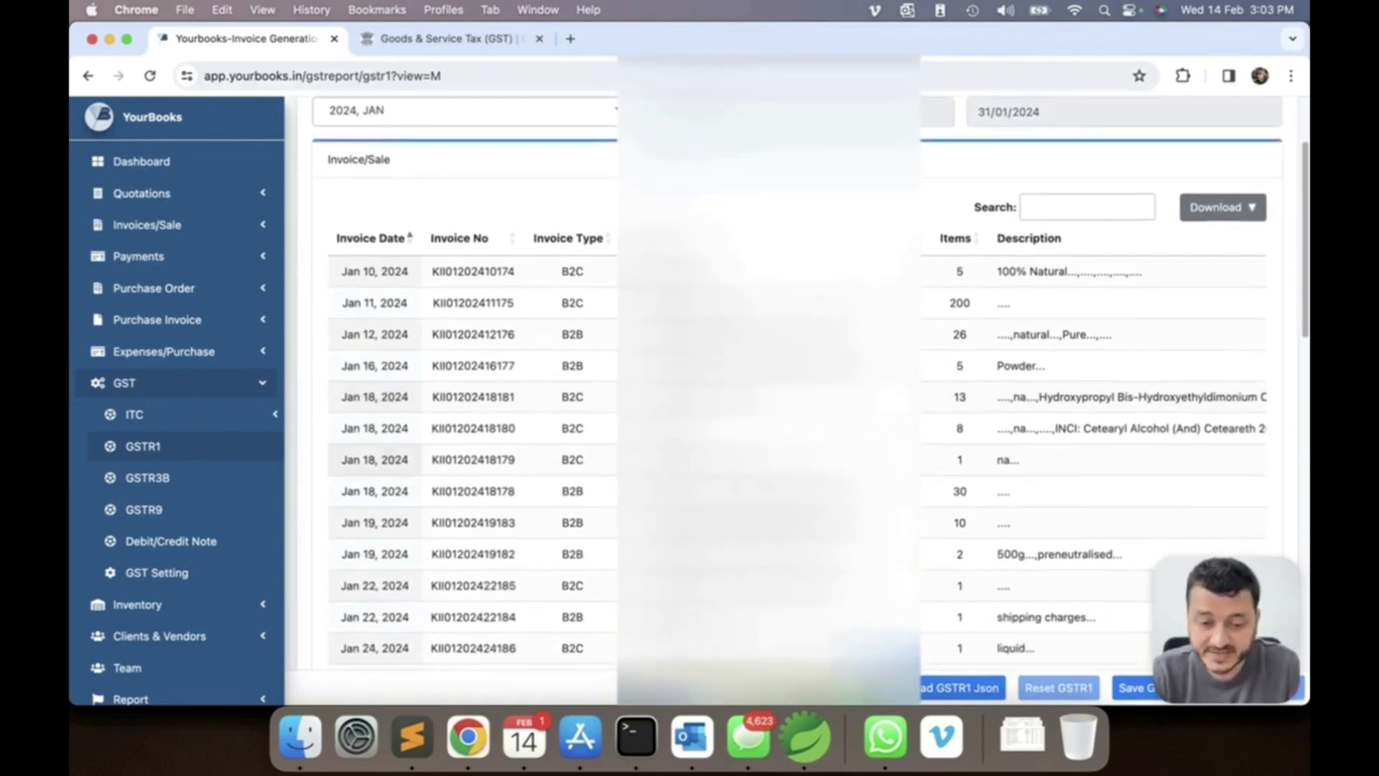
{"action": "scroll", "coordinate": [790, 380], "scroll_direction": "up", "scroll_amount": 2}
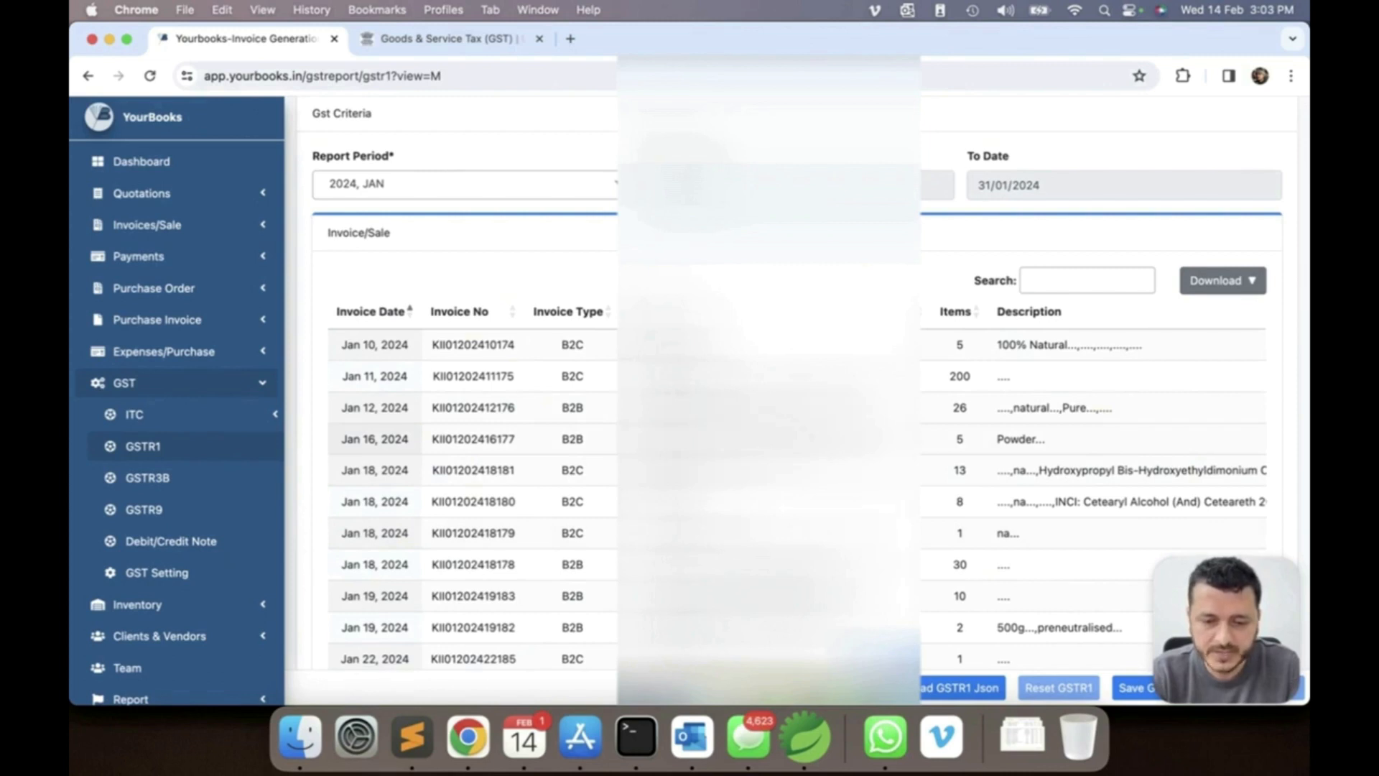
{"action": "scroll", "coordinate": [790, 381], "scroll_direction": "down", "scroll_amount": 4}
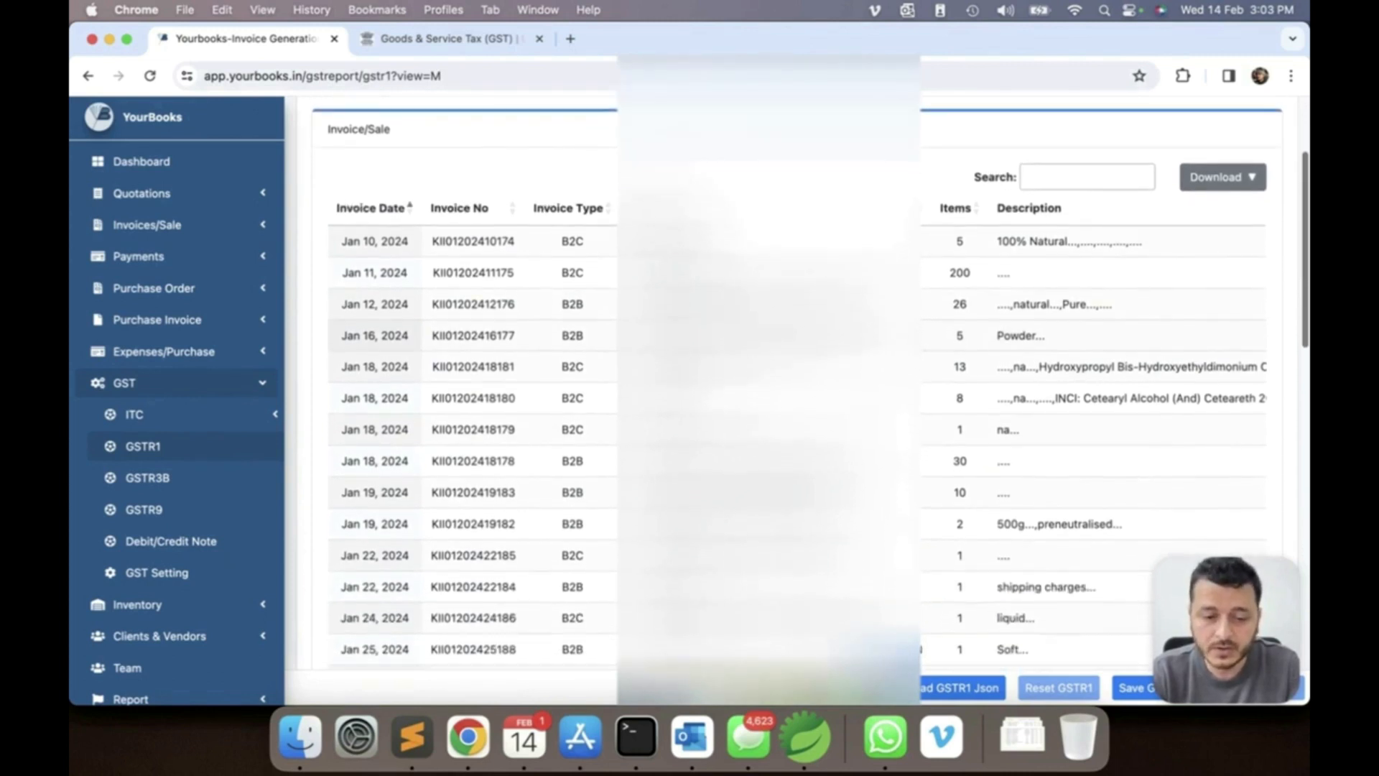
{"action": "scroll", "coordinate": [791, 381], "scroll_direction": "down", "scroll_amount": 3}
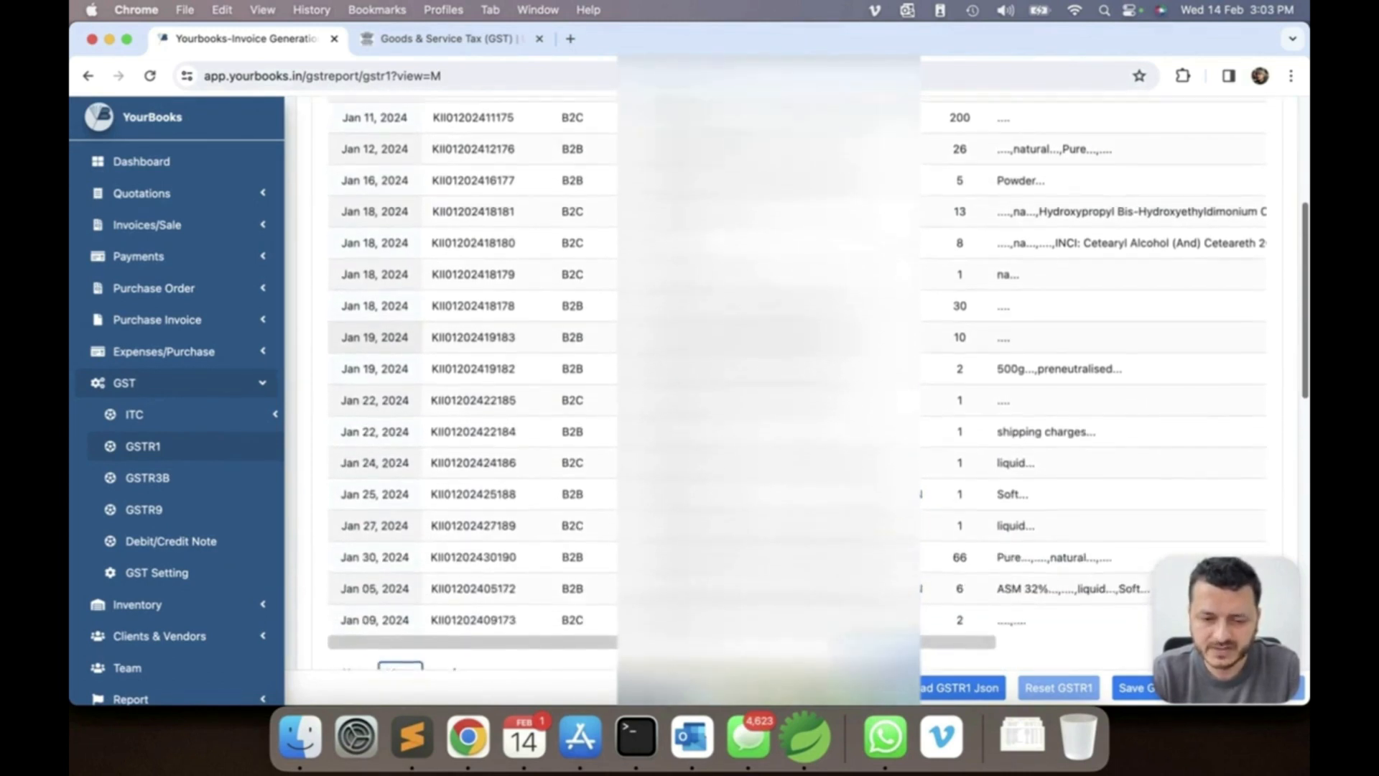
{"action": "scroll", "coordinate": [791, 380], "scroll_direction": "up", "scroll_amount": 2}
{"action": "scroll", "coordinate": [790, 380], "scroll_direction": "up", "scroll_amount": 2}
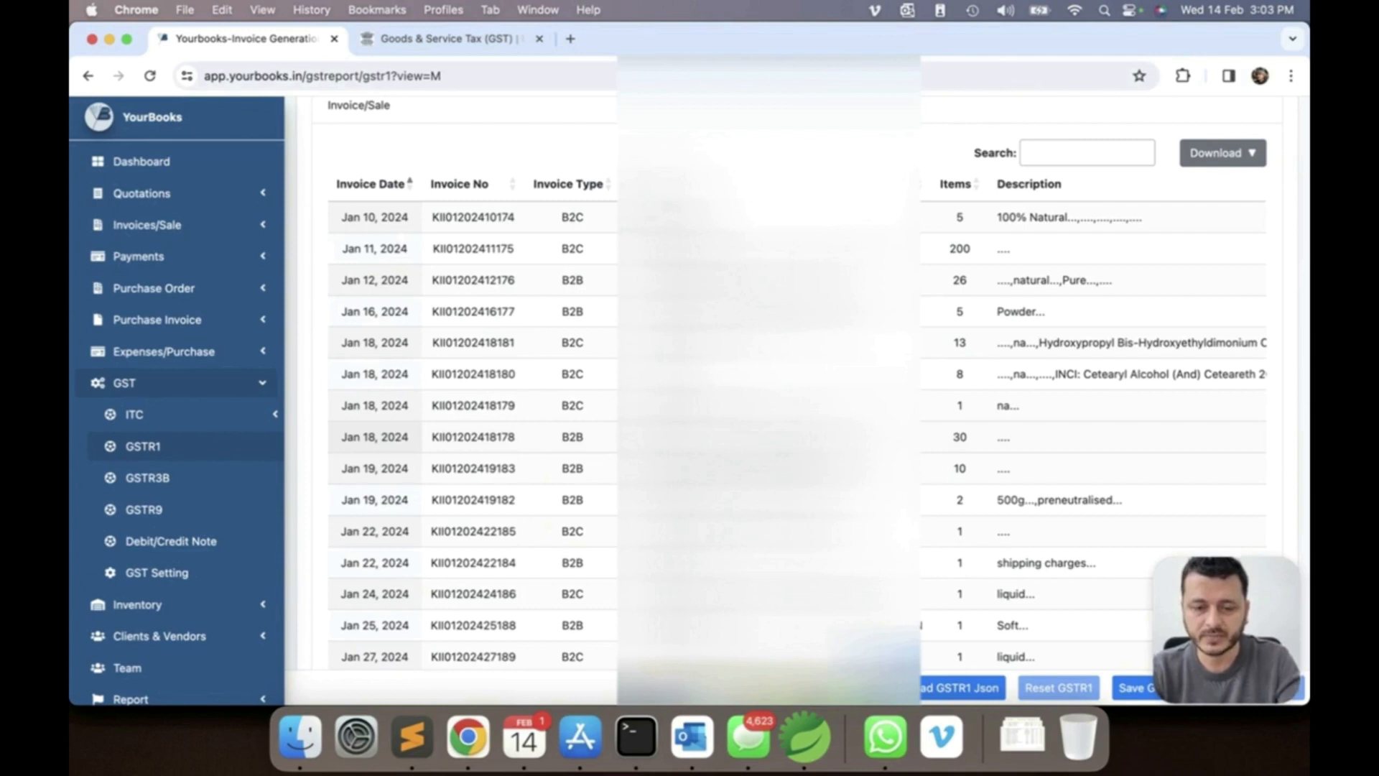
{"action": "scroll", "coordinate": [622, 452], "scroll_direction": "down", "scroll_amount": 12}
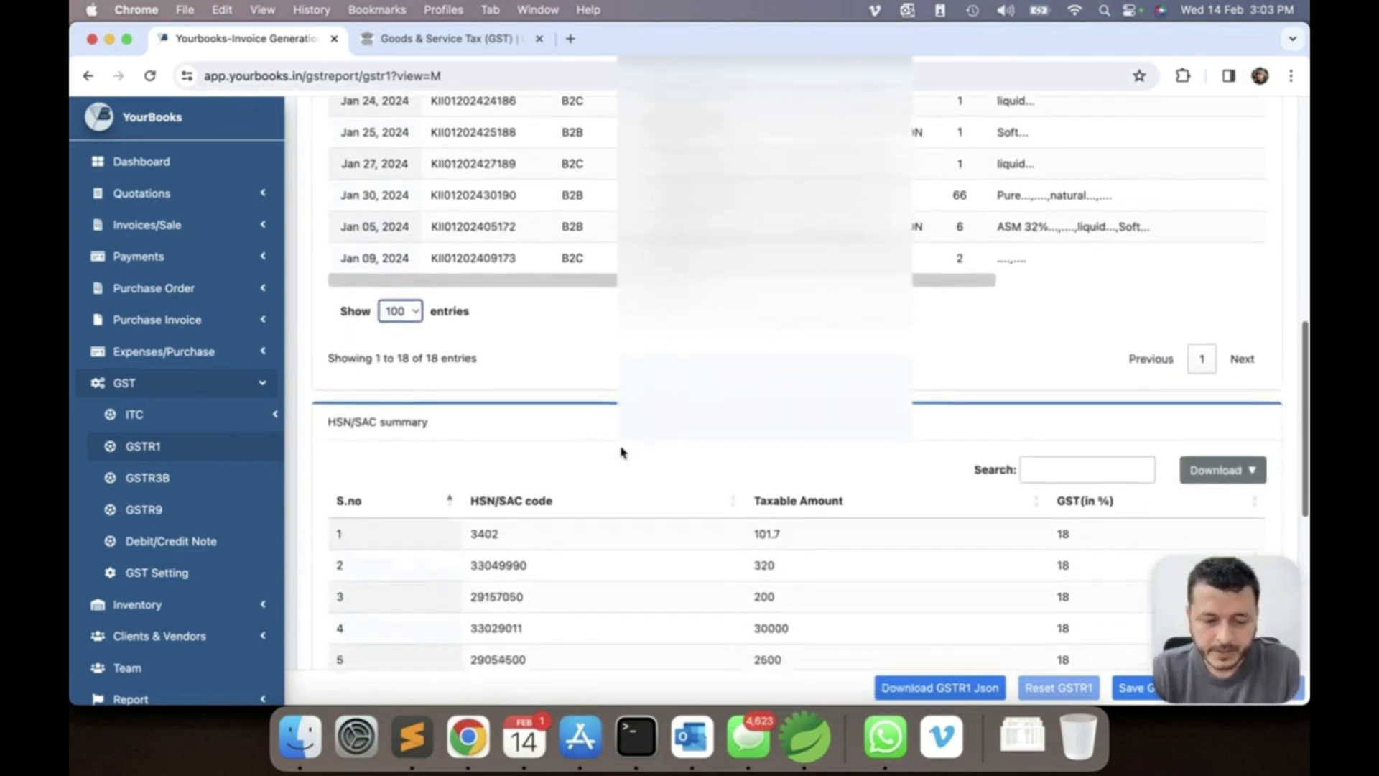
{"action": "scroll", "coordinate": [622, 452], "scroll_direction": "down", "scroll_amount": 7}
{"action": "scroll", "coordinate": [622, 452], "scroll_direction": "down", "scroll_amount": 1}
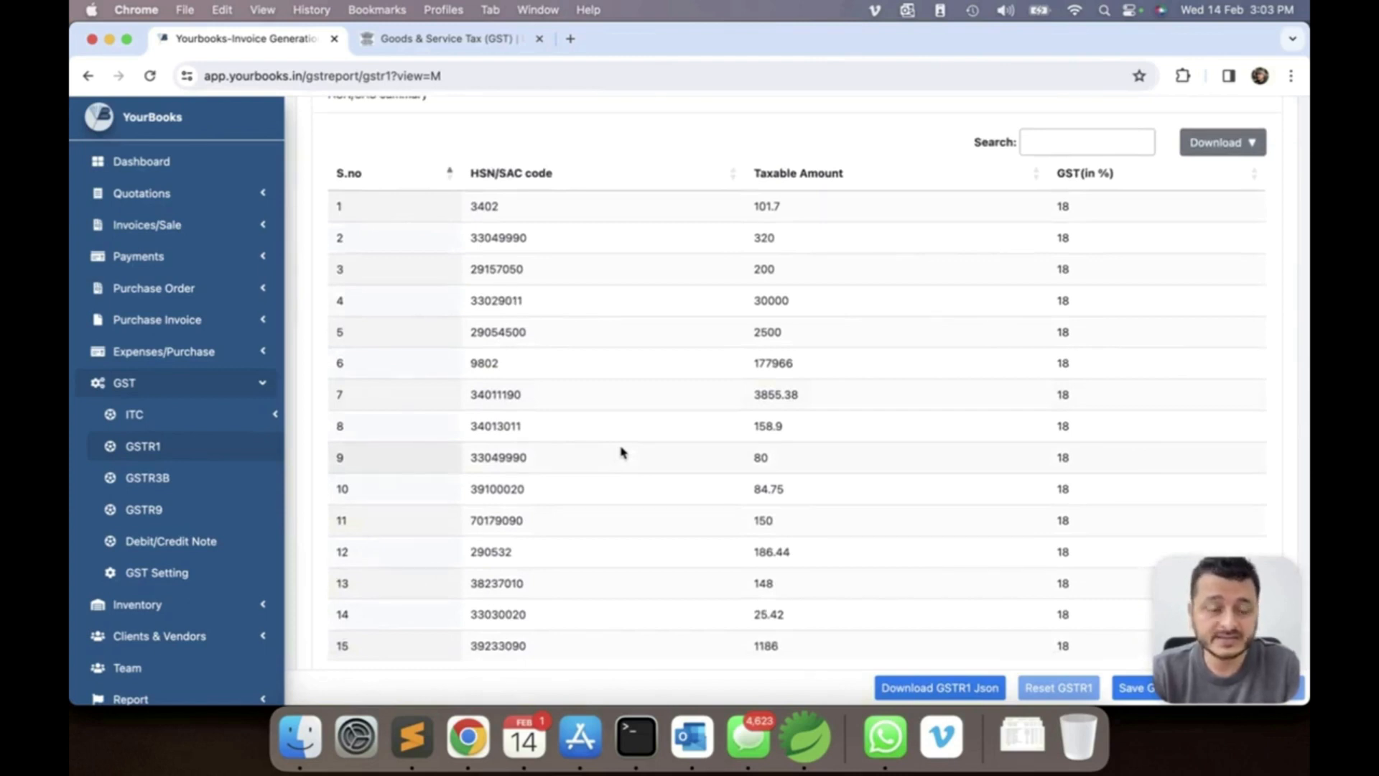
{"action": "scroll", "coordinate": [622, 453], "scroll_direction": "up", "scroll_amount": 1}
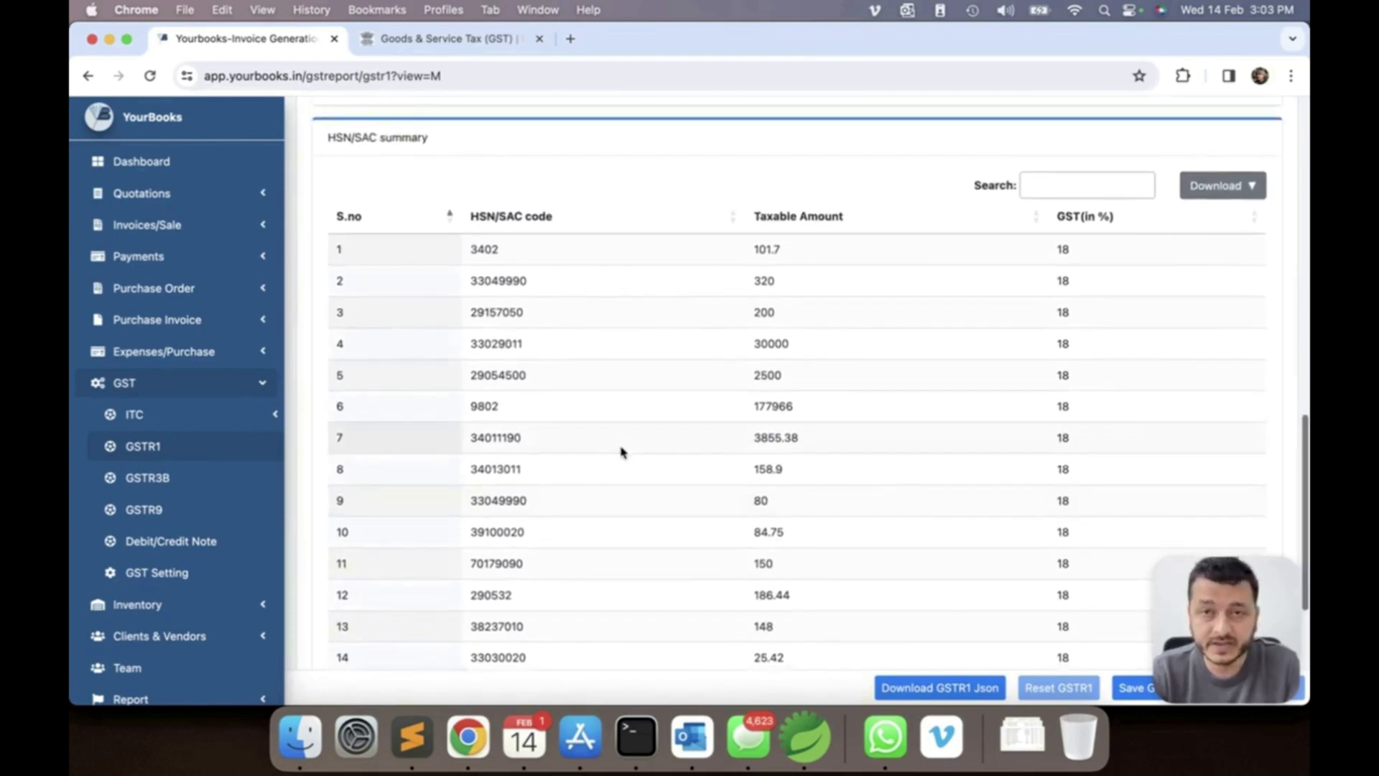
{"action": "scroll", "coordinate": [622, 453], "scroll_direction": "down", "scroll_amount": 6}
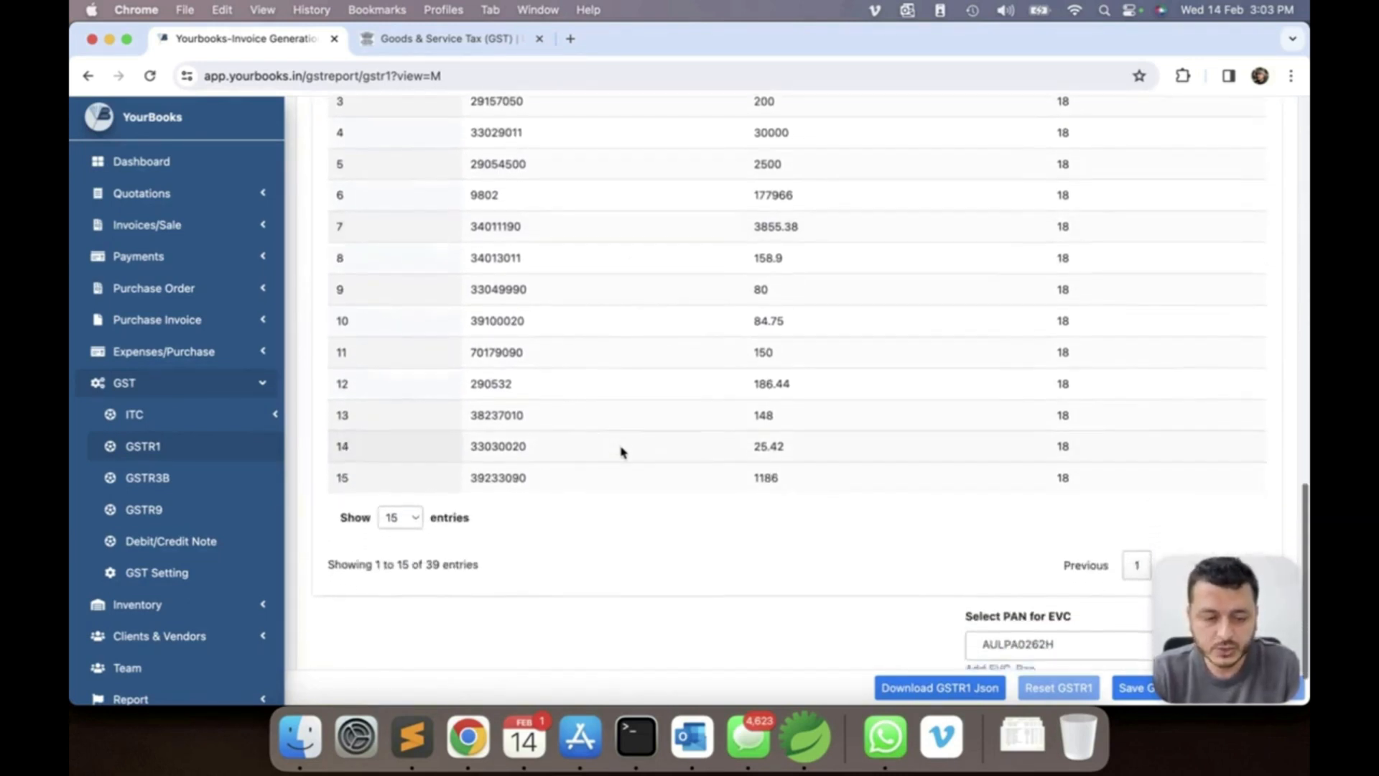
{"action": "scroll", "coordinate": [622, 453], "scroll_direction": "up", "scroll_amount": 15}
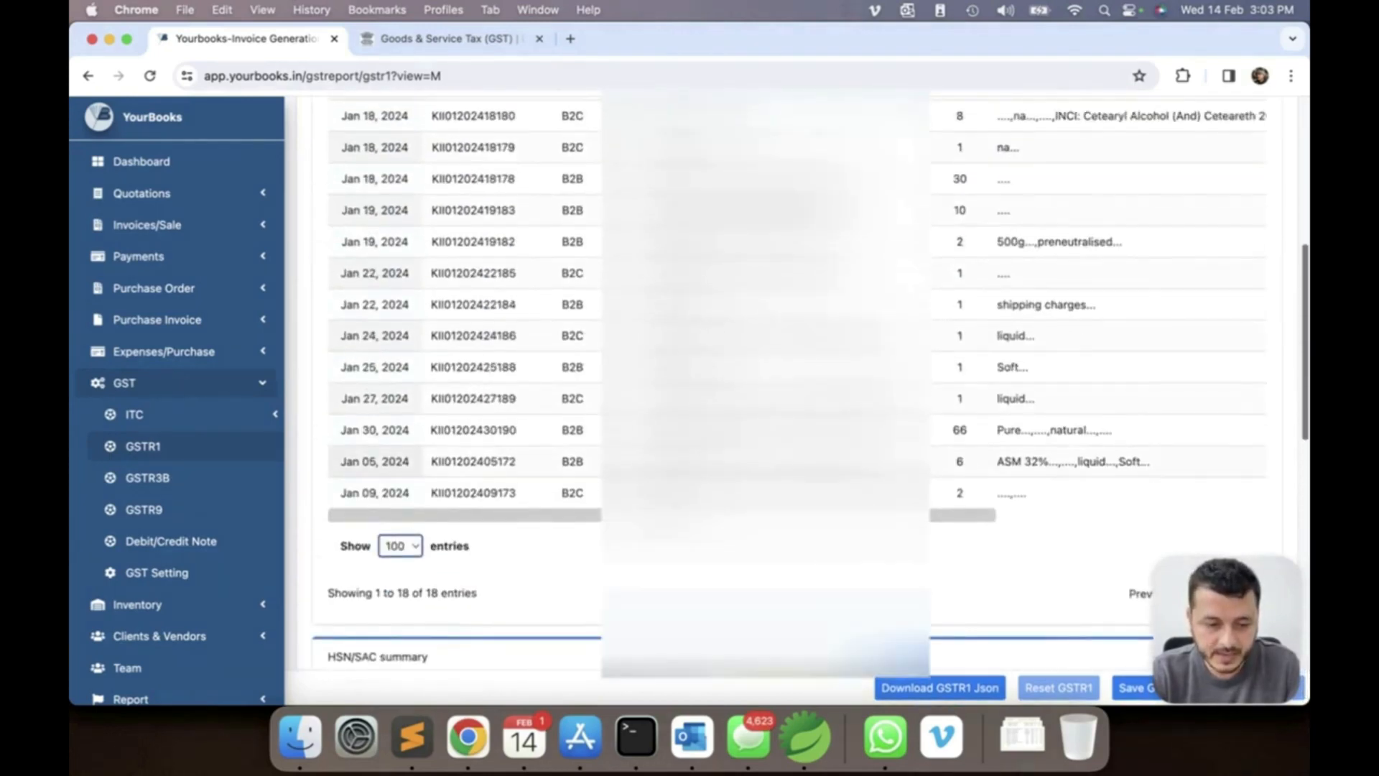
{"action": "scroll", "coordinate": [622, 453], "scroll_direction": "up", "scroll_amount": 2}
{"action": "scroll", "coordinate": [622, 453], "scroll_direction": "down", "scroll_amount": 12}
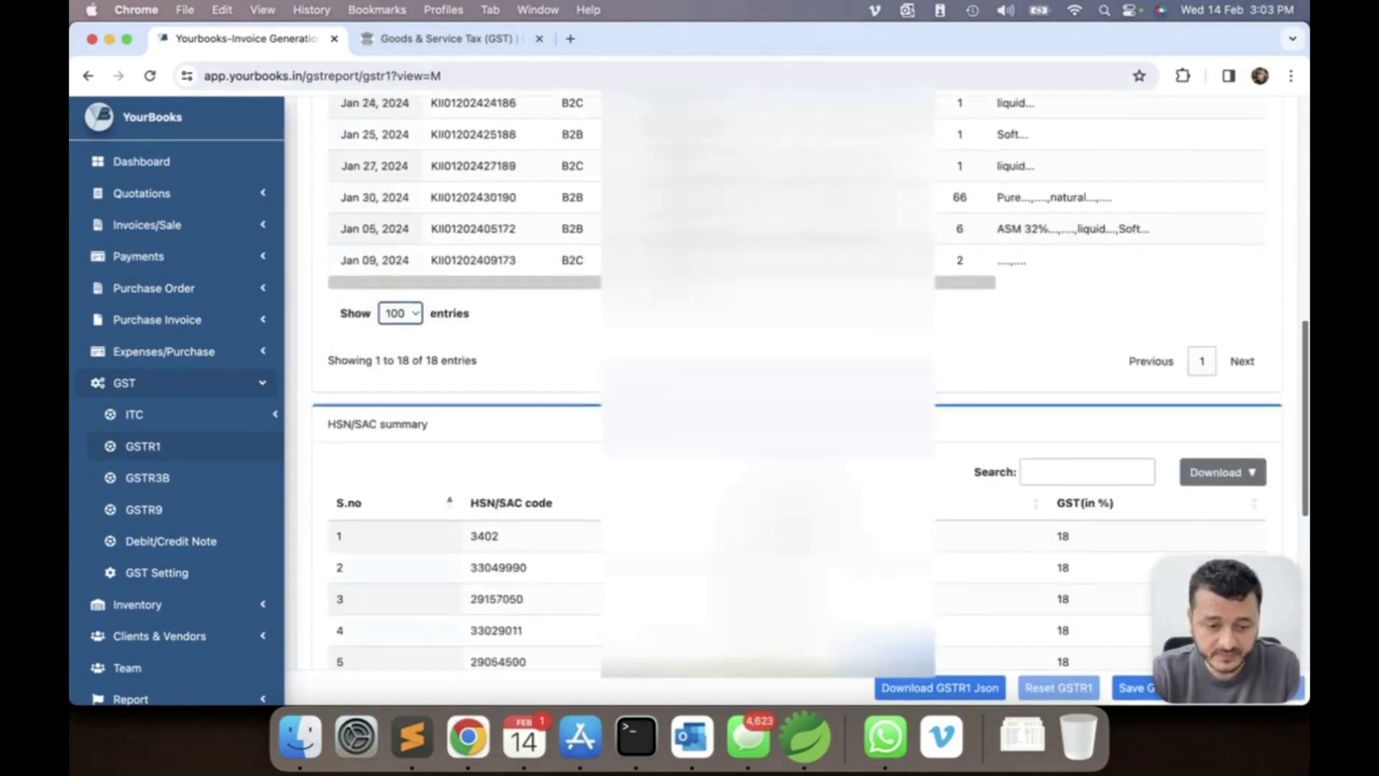
{"action": "scroll", "coordinate": [622, 453], "scroll_direction": "up", "scroll_amount": 5}
{"action": "scroll", "coordinate": [623, 452], "scroll_direction": "down", "scroll_amount": 5}
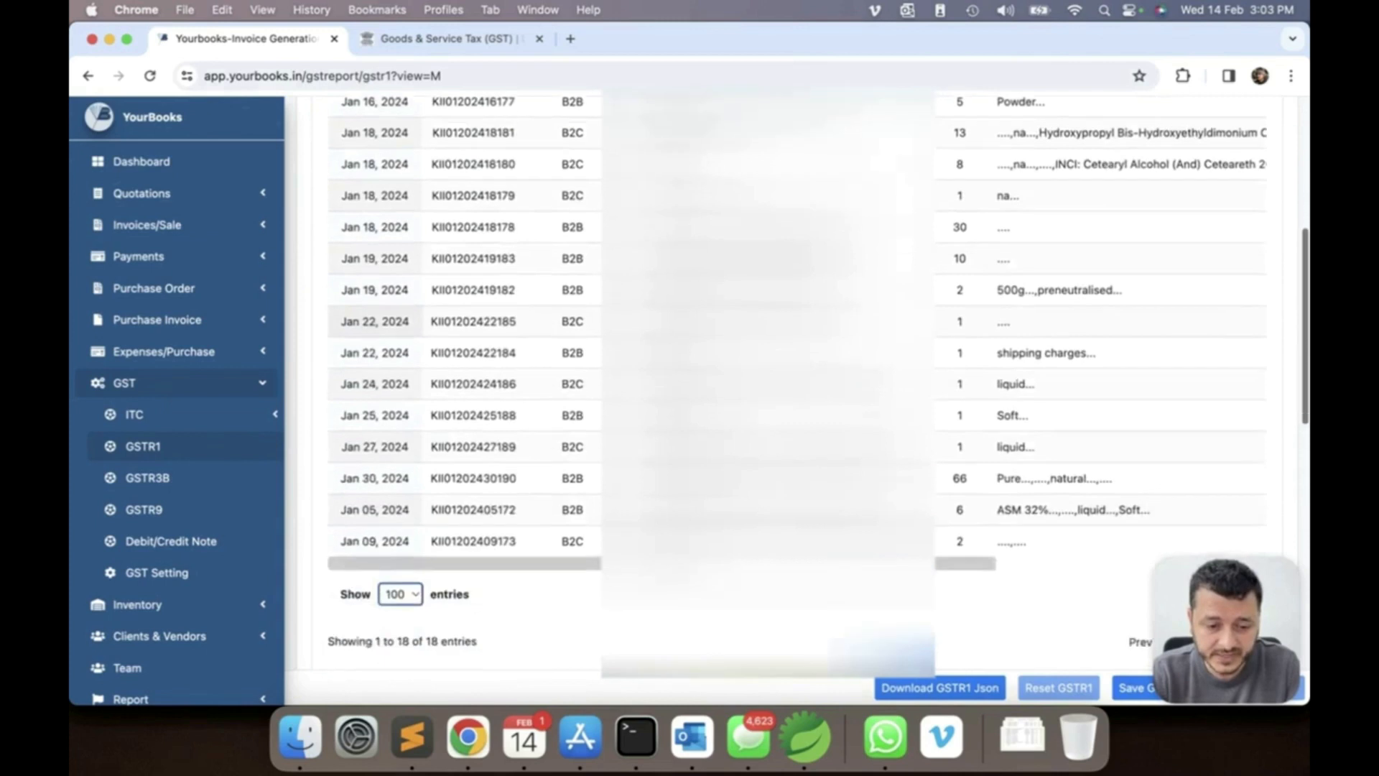
{"action": "scroll", "coordinate": [516, 193], "scroll_direction": "down", "scroll_amount": 5}
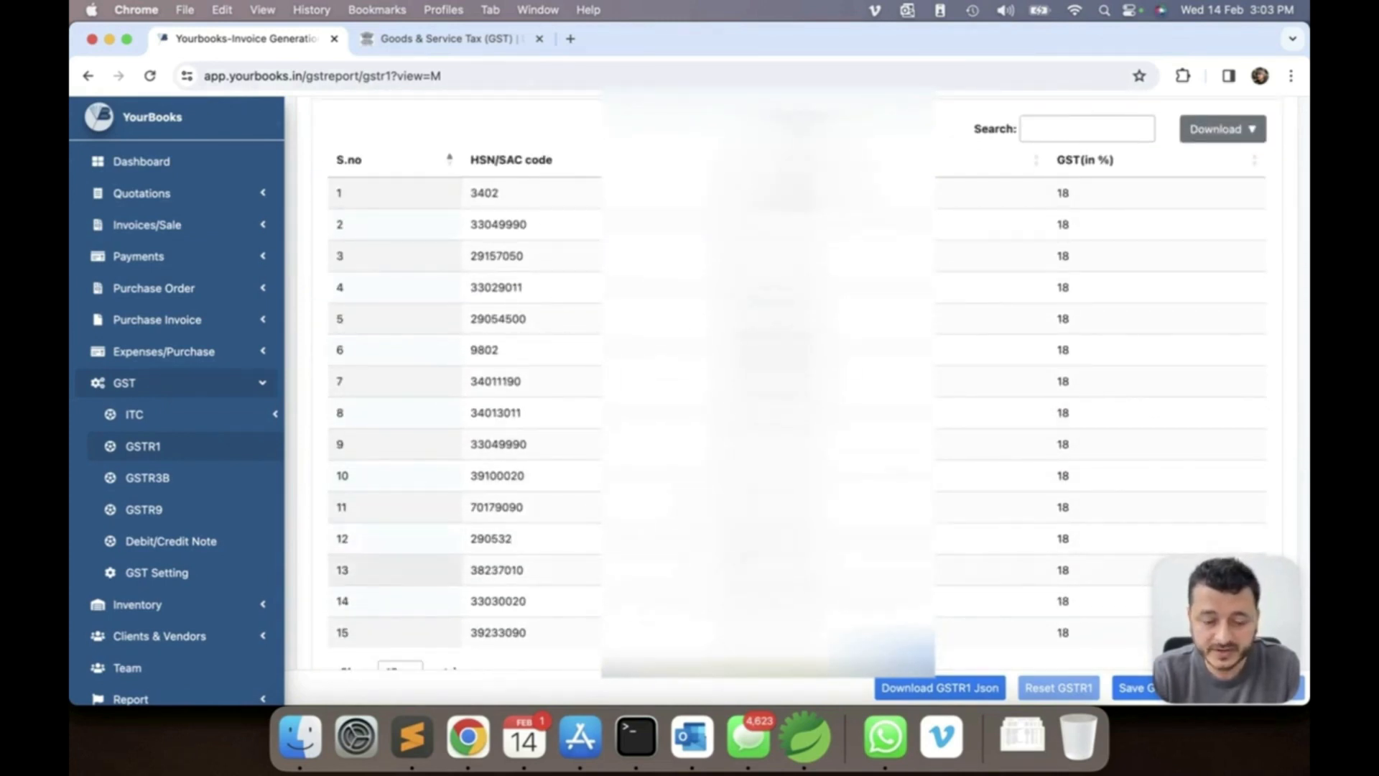
{"action": "scroll", "coordinate": [460, 359], "scroll_direction": "down", "scroll_amount": 3}
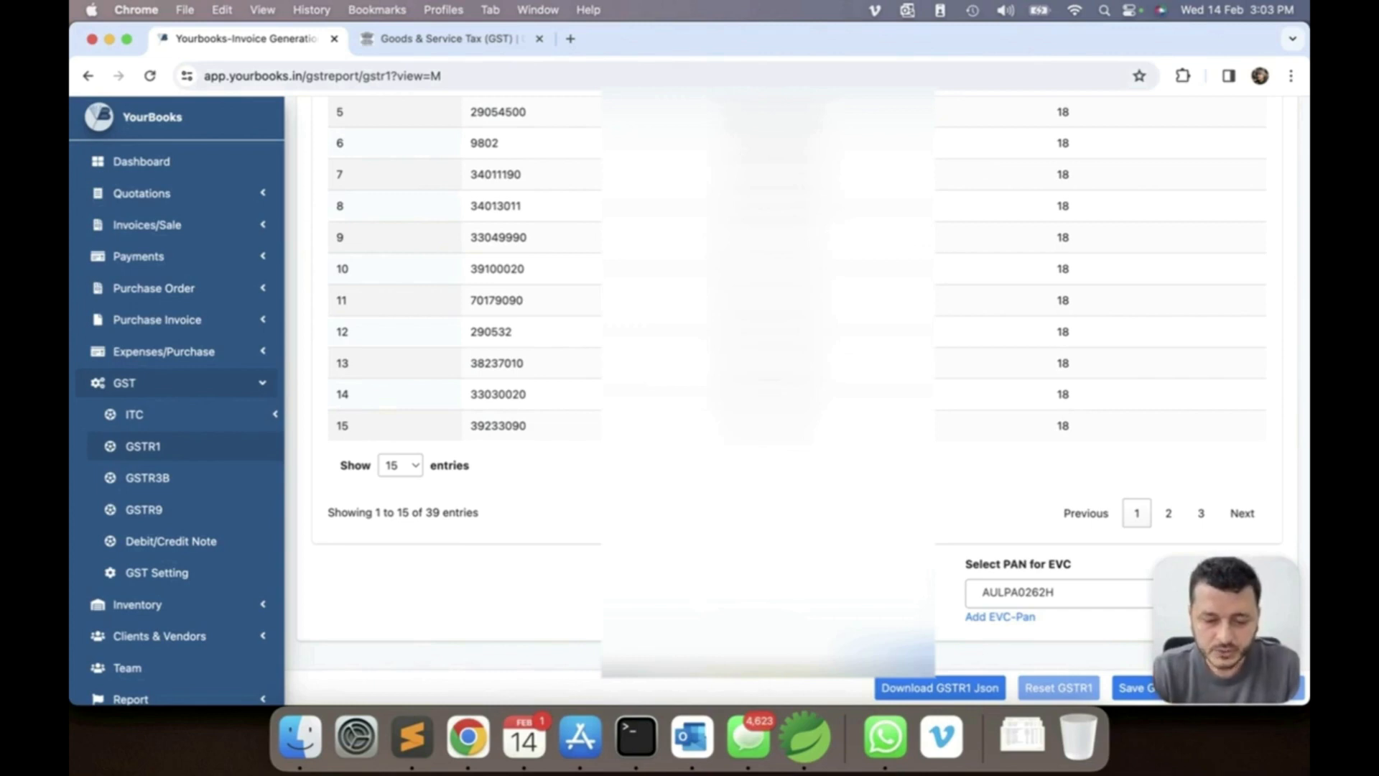
{"action": "scroll", "coordinate": [946, 359], "scroll_direction": "up", "scroll_amount": 15}
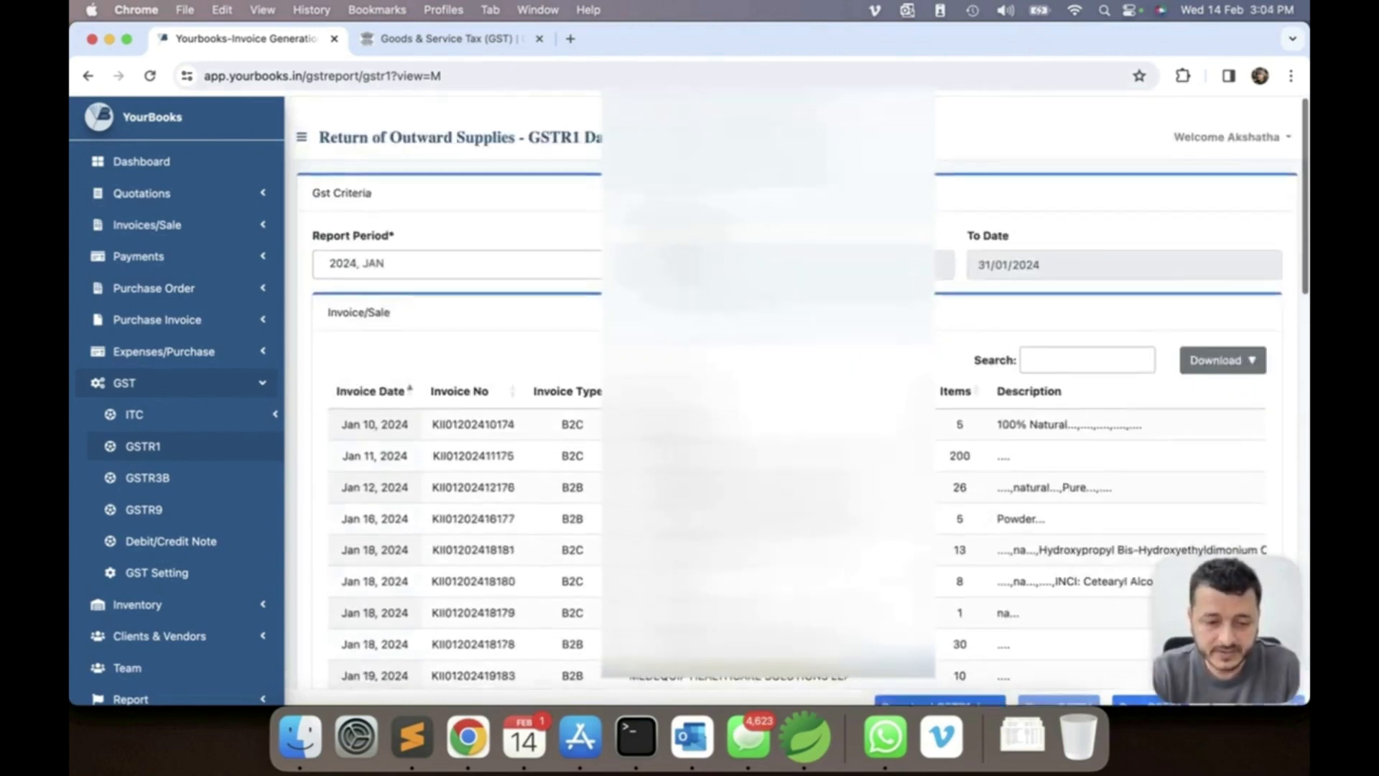
{"action": "scroll", "coordinate": [790, 395], "scroll_direction": "down", "scroll_amount": 15}
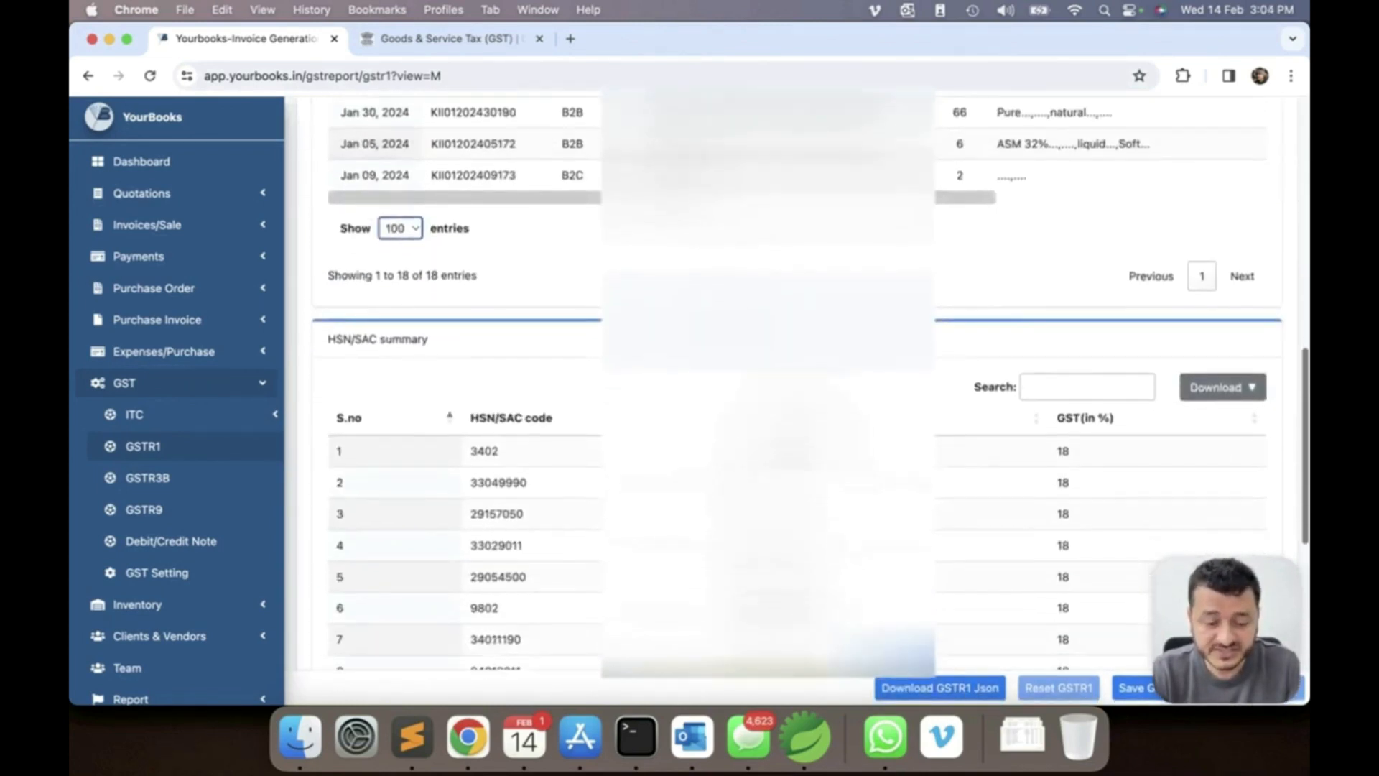
{"action": "scroll", "coordinate": [790, 395], "scroll_direction": "down", "scroll_amount": 5}
{"action": "left_click_drag", "start_coordinate": [1282, 660], "coordinate": [319, 650]}
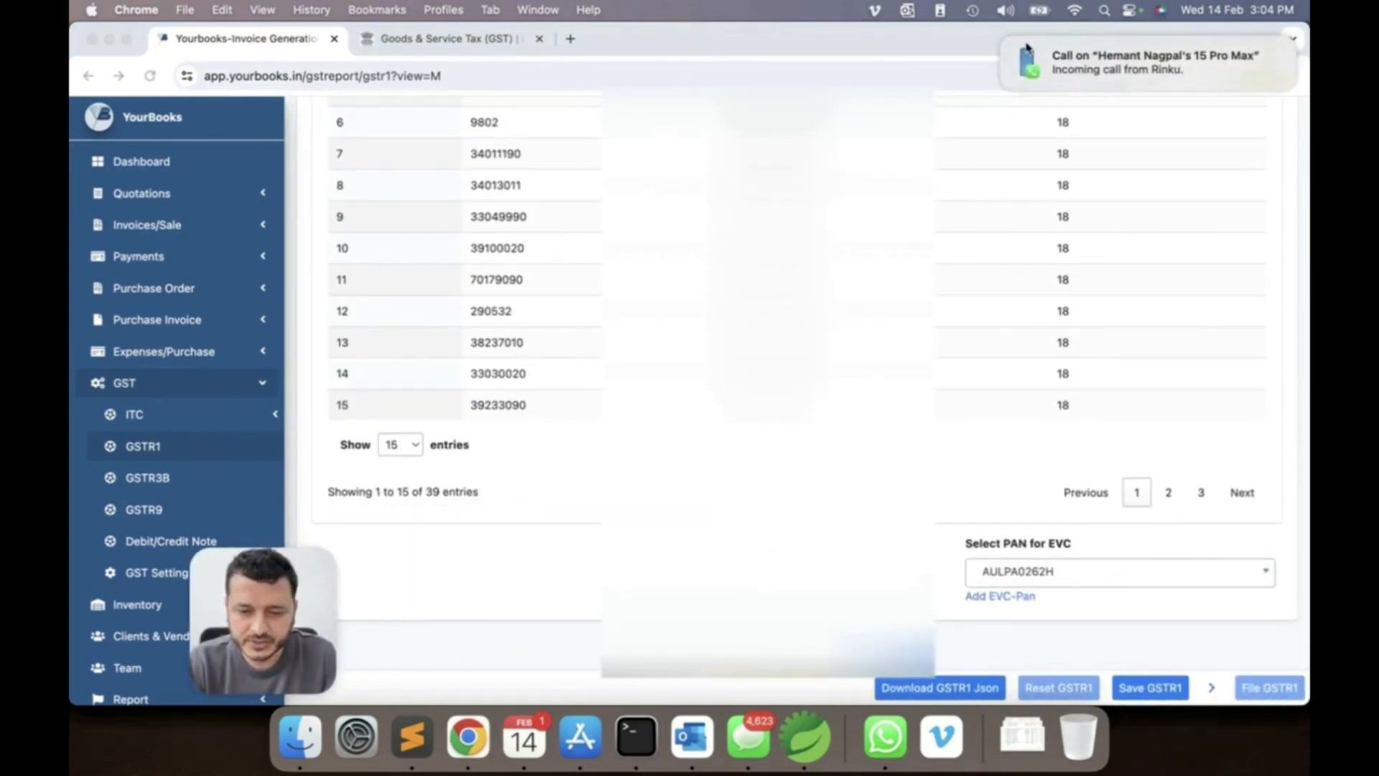
{"action": "scroll", "coordinate": [768, 395], "scroll_direction": "up", "scroll_amount": 20}
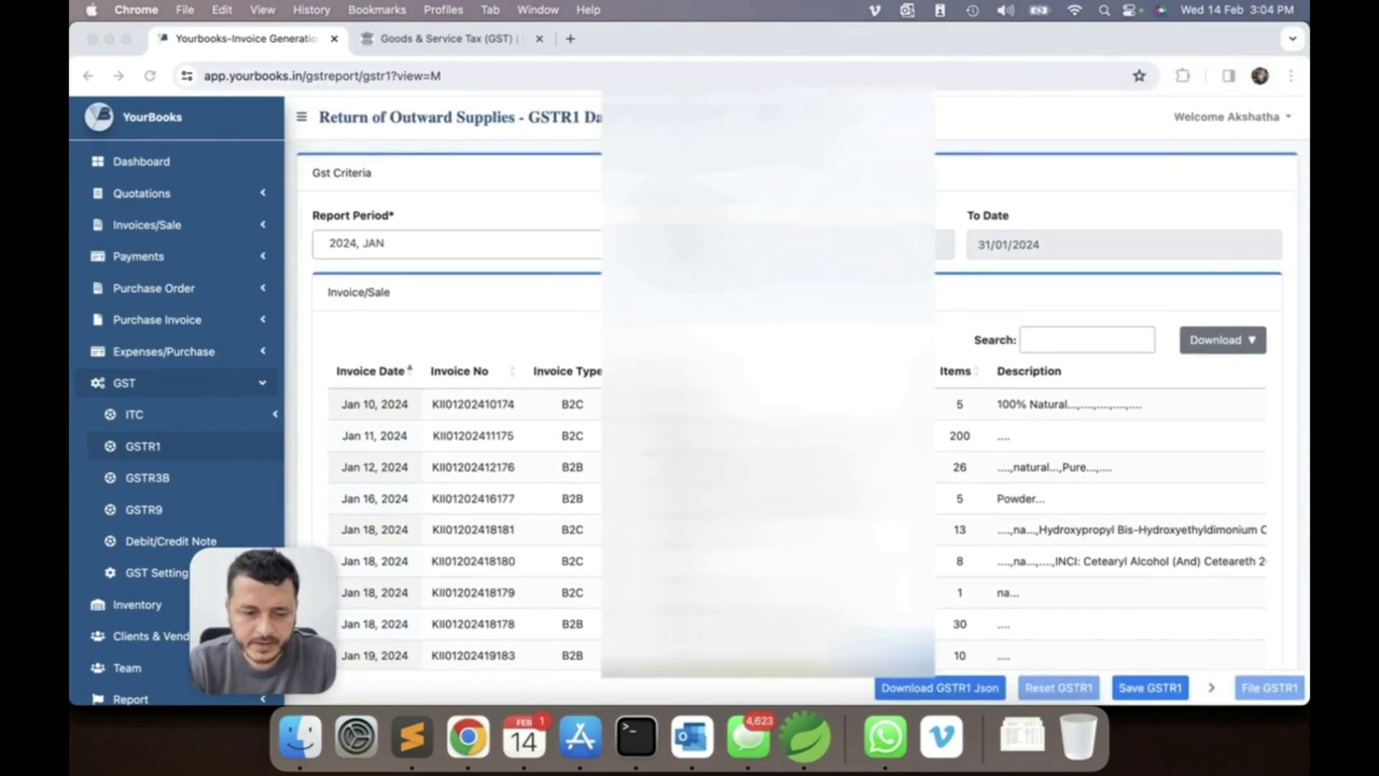
{"action": "scroll", "coordinate": [790, 395], "scroll_direction": "down", "scroll_amount": 5}
{"action": "scroll", "coordinate": [790, 395], "scroll_direction": "down", "scroll_amount": 3}
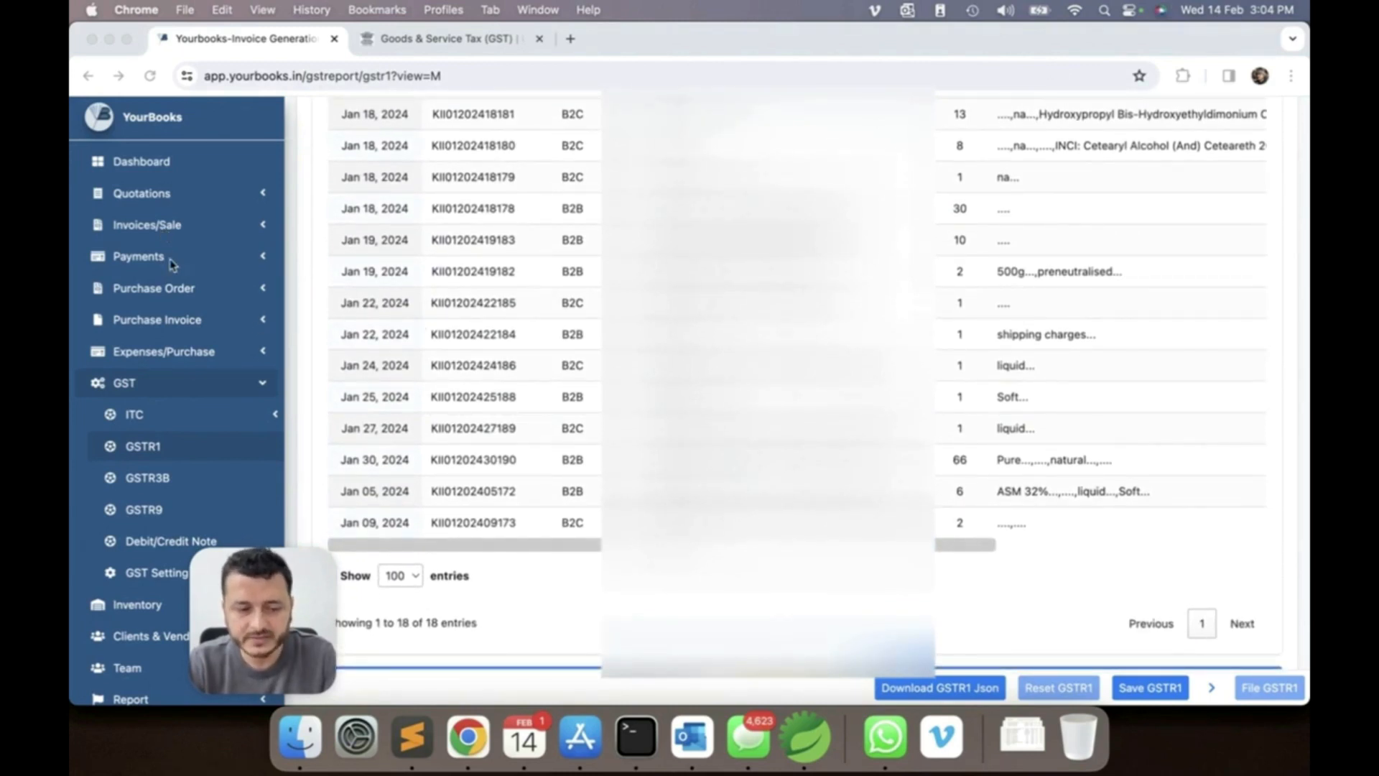
{"action": "scroll", "coordinate": [790, 381], "scroll_direction": "down", "scroll_amount": 5}
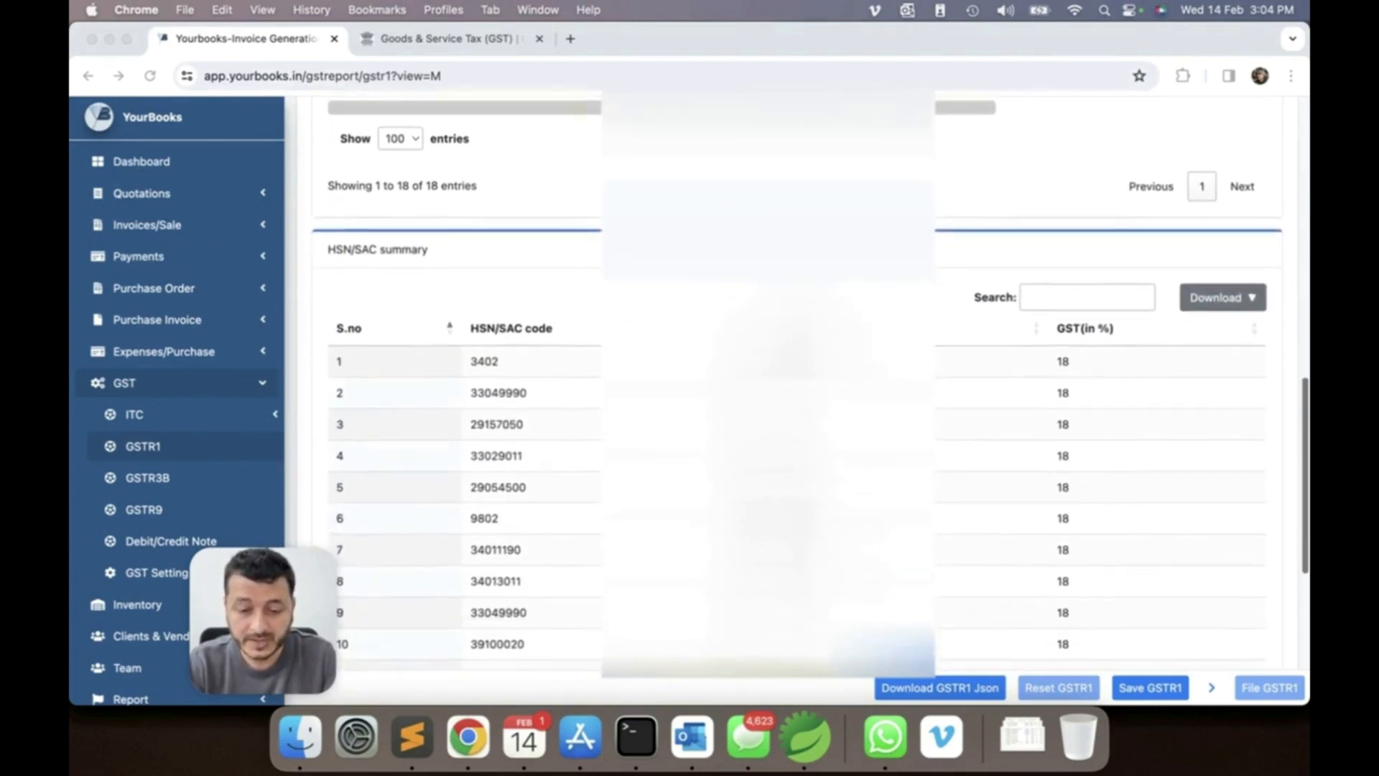
{"action": "scroll", "coordinate": [790, 395], "scroll_direction": "up", "scroll_amount": 10}
{"action": "scroll", "coordinate": [791, 396], "scroll_direction": "down", "scroll_amount": 4}
{"action": "scroll", "coordinate": [831, 553], "scroll_direction": "down", "scroll_amount": 10}
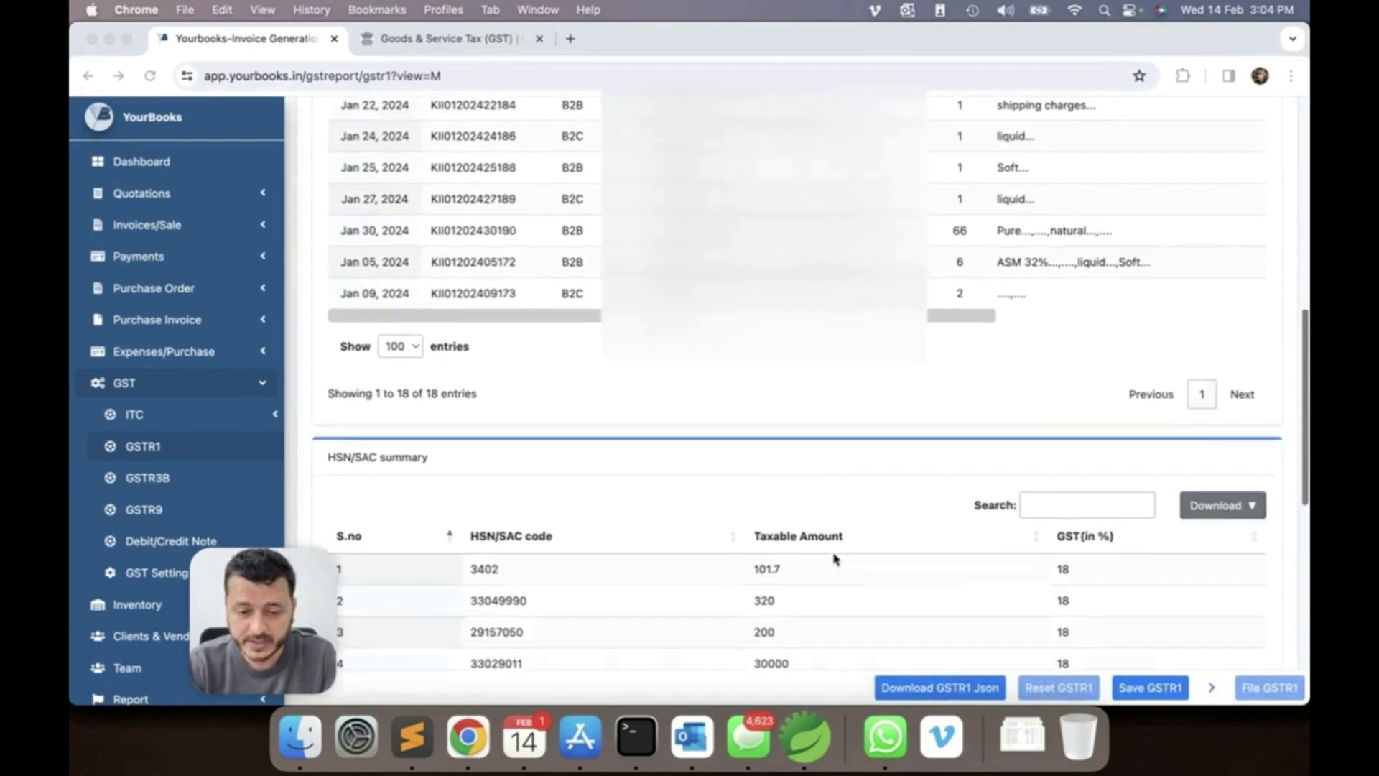
{"action": "left_click", "coordinate": [1153, 693]}
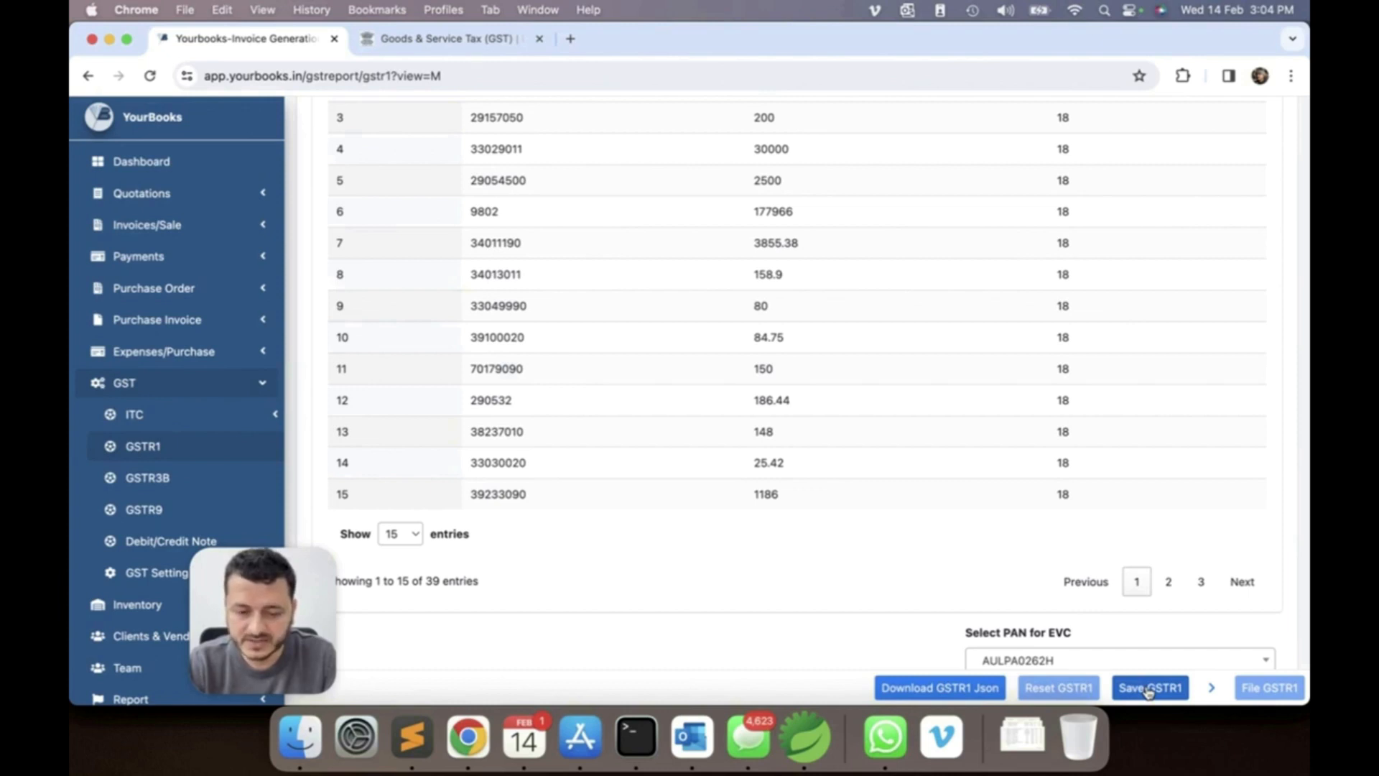
Save the January GSTR1 to the GST portal, note the reference number, and view the portal's GSTR-1 page.
{"action": "left_click", "coordinate": [1149, 688]}
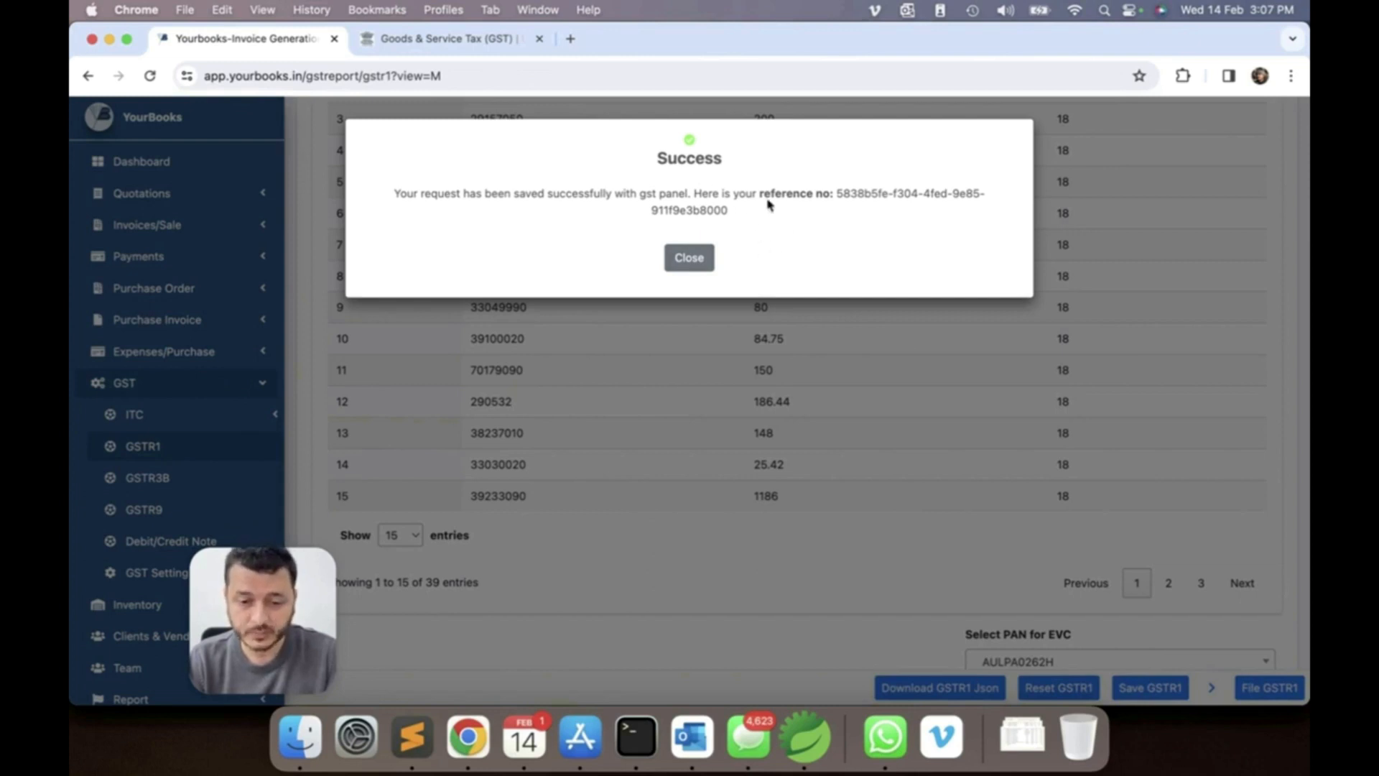
{"action": "left_click_drag", "start_coordinate": [759, 188], "coordinate": [755, 223]}
{"action": "left_click", "coordinate": [754, 227]}
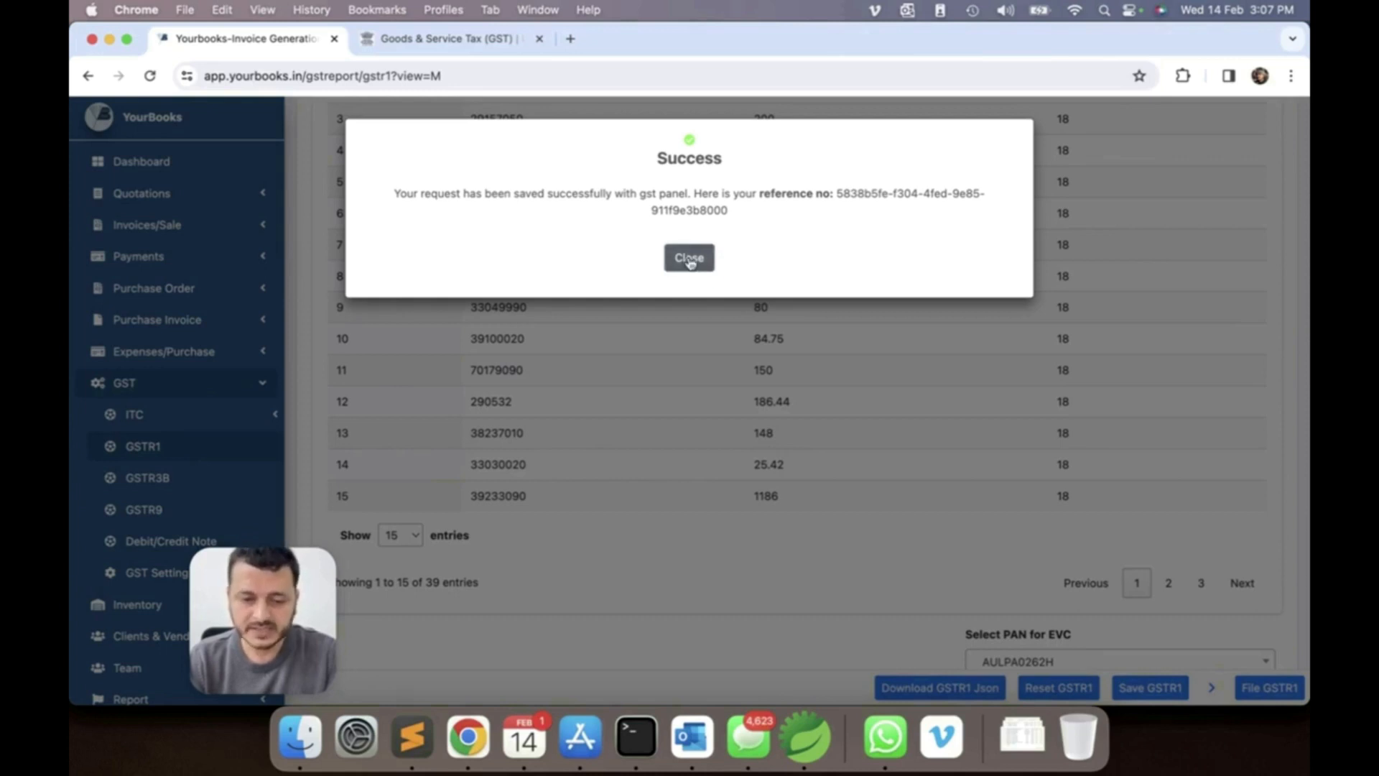
{"action": "left_click", "coordinate": [493, 45]}
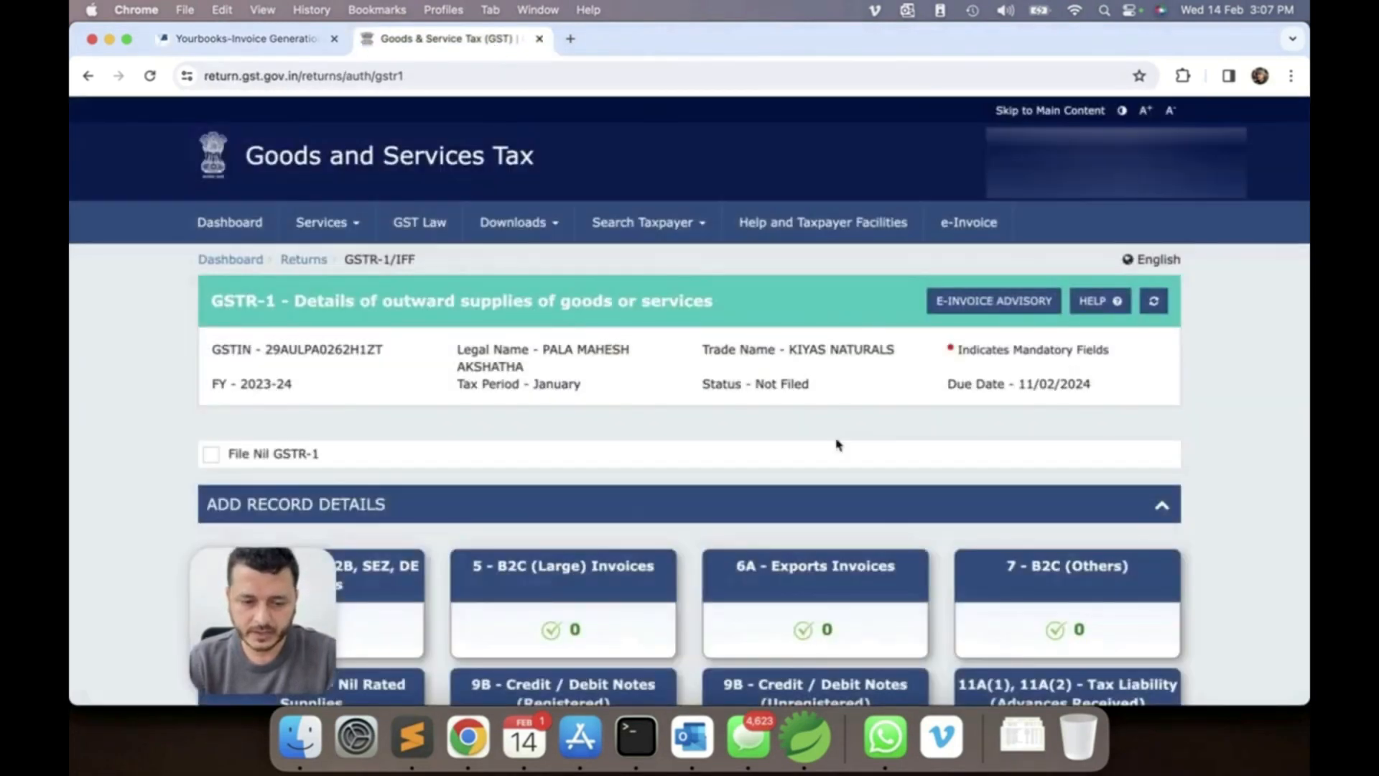
On the Returns dashboard, search for the January return period.
{"action": "left_click", "coordinate": [303, 262]}
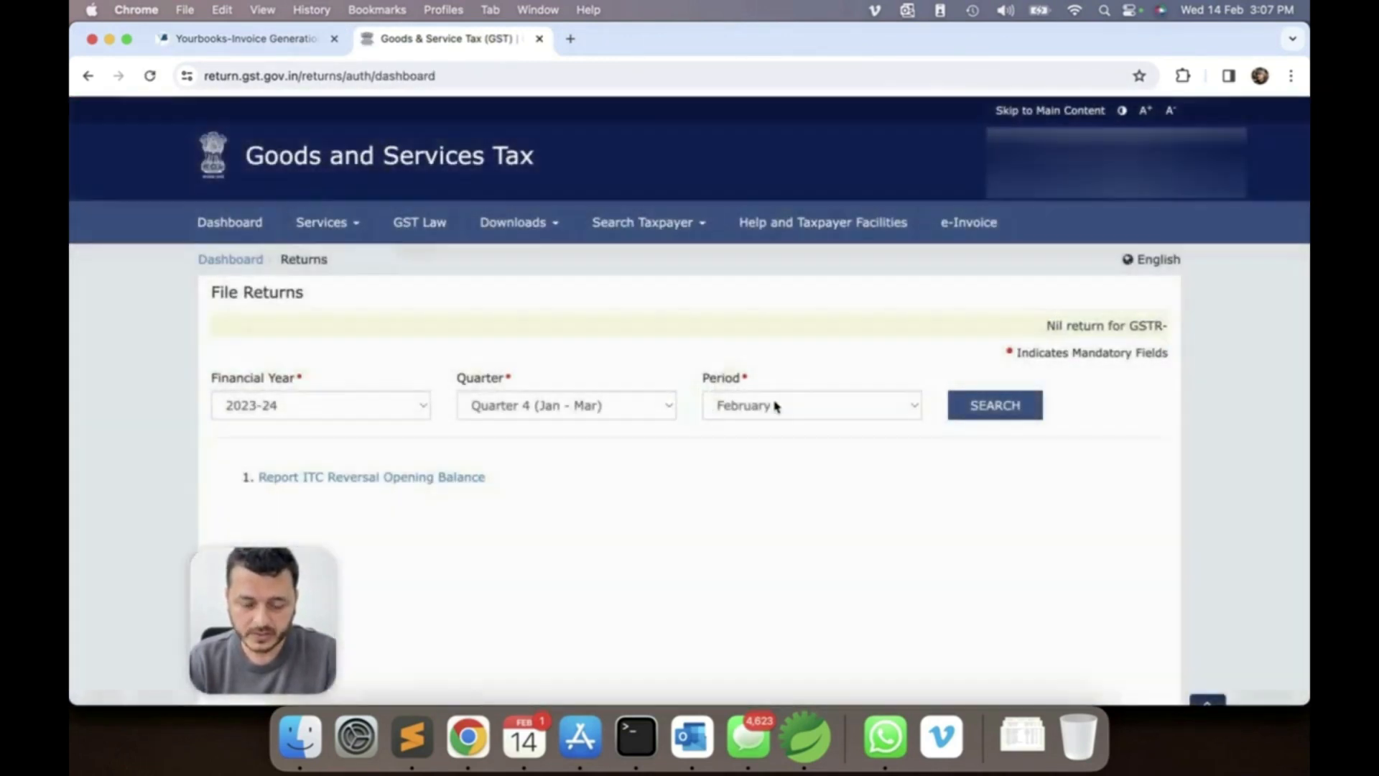
{"action": "left_click", "coordinate": [791, 408]}
{"action": "left_click", "coordinate": [804, 388]}
{"action": "left_click", "coordinate": [1005, 411]}
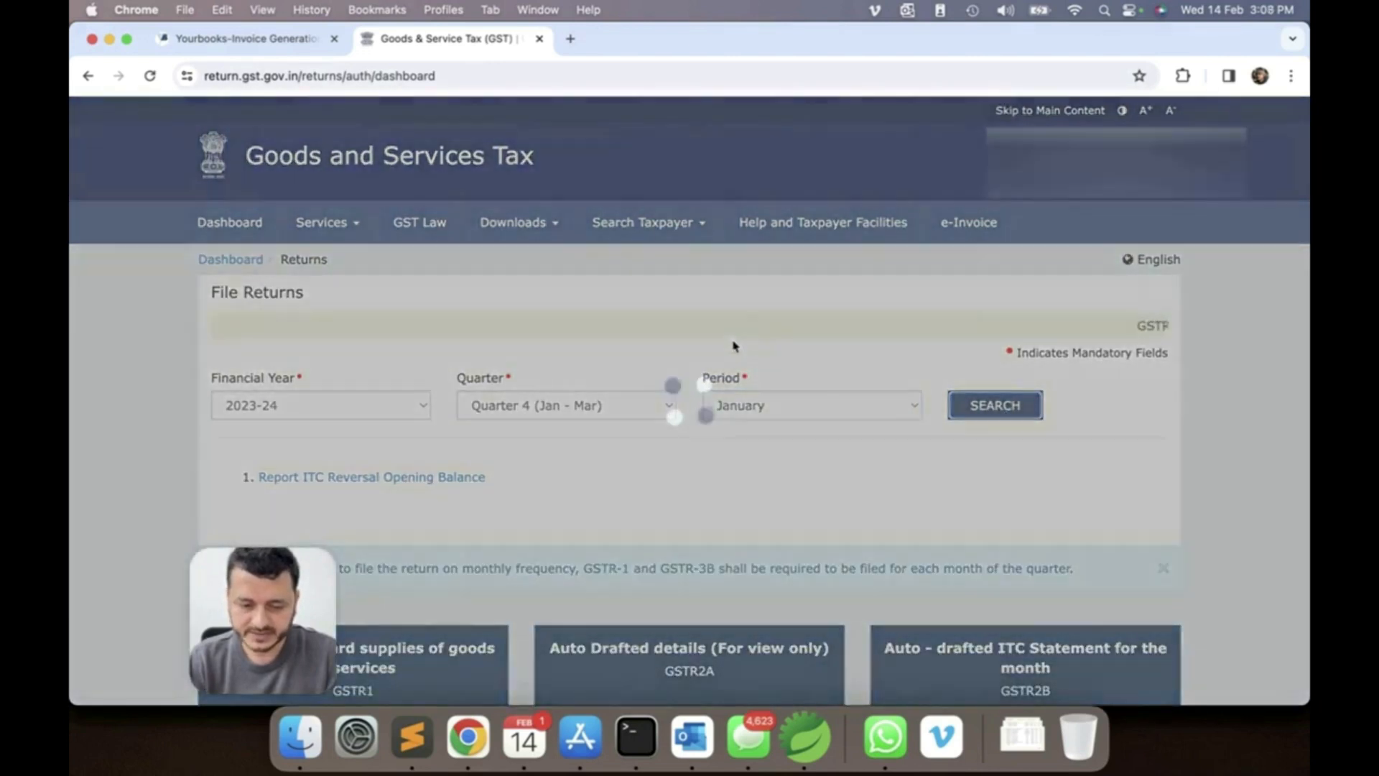
{"action": "scroll", "coordinate": [733, 346], "scroll_direction": "down", "scroll_amount": 3}
{"action": "scroll", "coordinate": [733, 346], "scroll_direction": "down", "scroll_amount": 2}
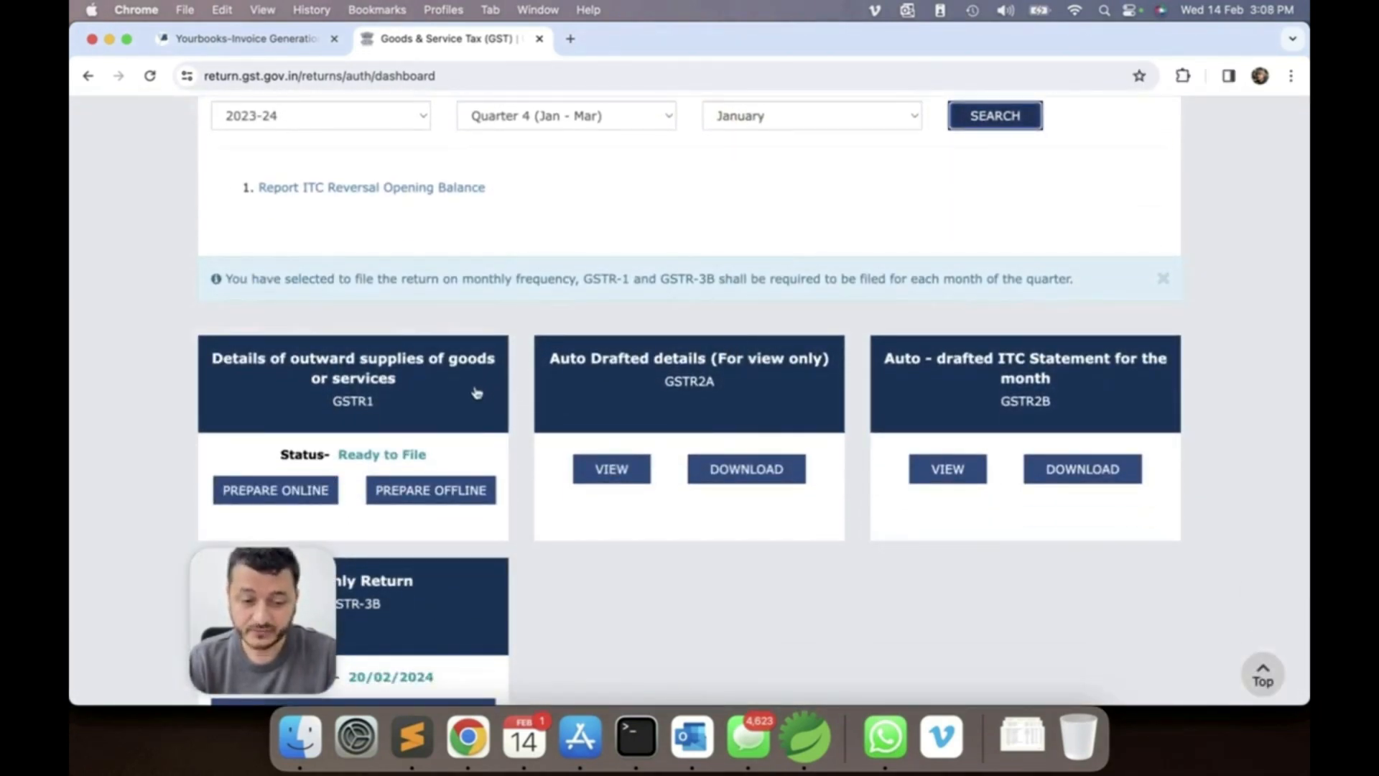
{"action": "left_click_drag", "start_coordinate": [262, 620], "coordinate": [1258, 622]}
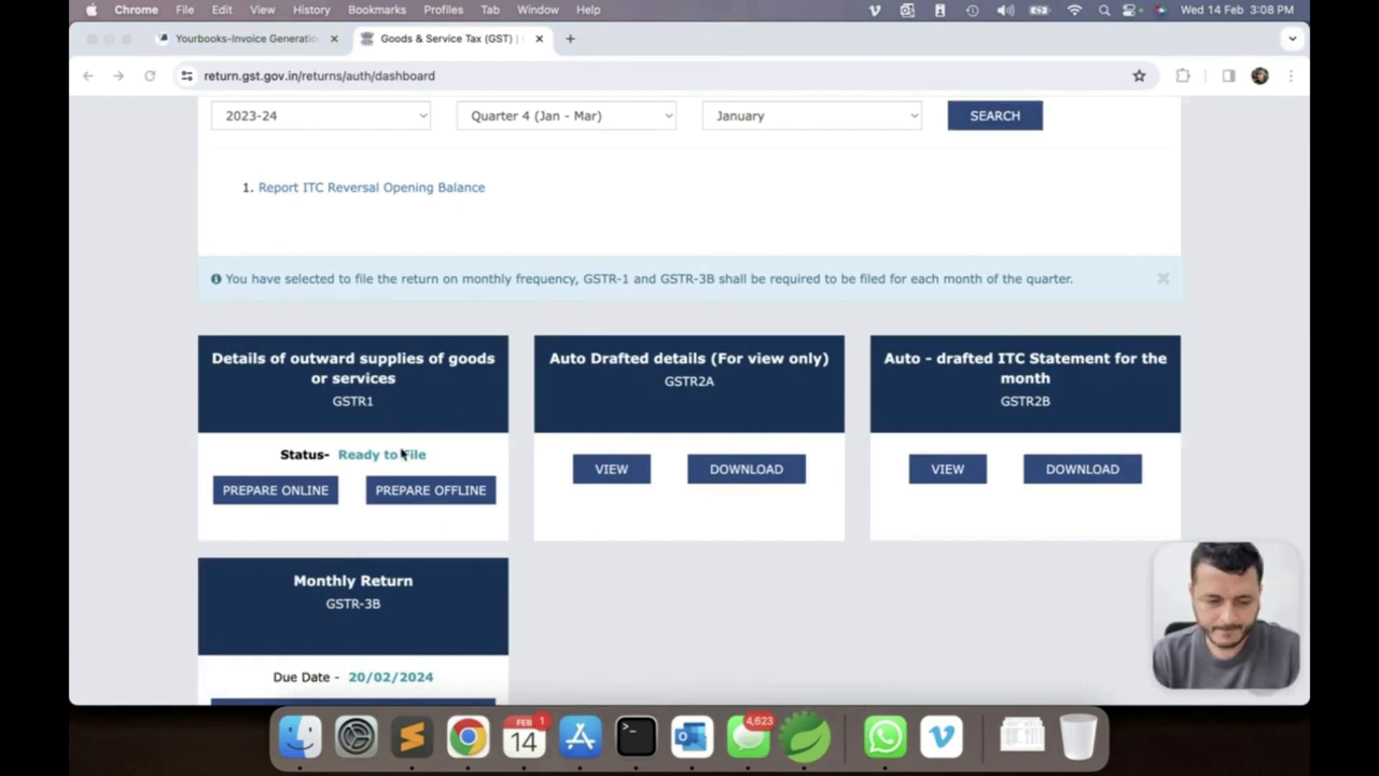
Open January's GSTR-1, showing 9 B2B and 5 B2C records, and view the 7 - B2C (Others) records.
{"action": "left_click", "coordinate": [423, 380]}
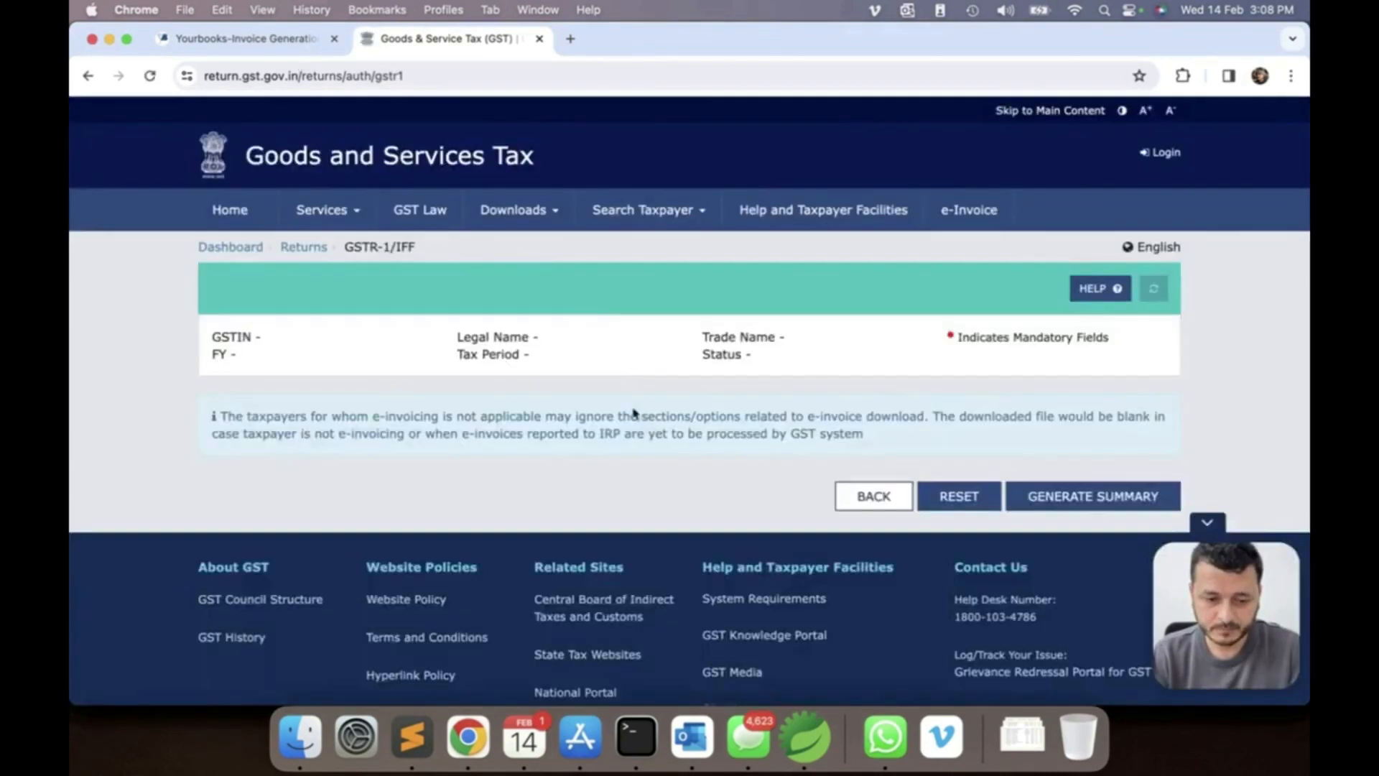
{"action": "scroll", "coordinate": [640, 449], "scroll_direction": "down", "scroll_amount": 4}
{"action": "scroll", "coordinate": [640, 451], "scroll_direction": "down", "scroll_amount": 1}
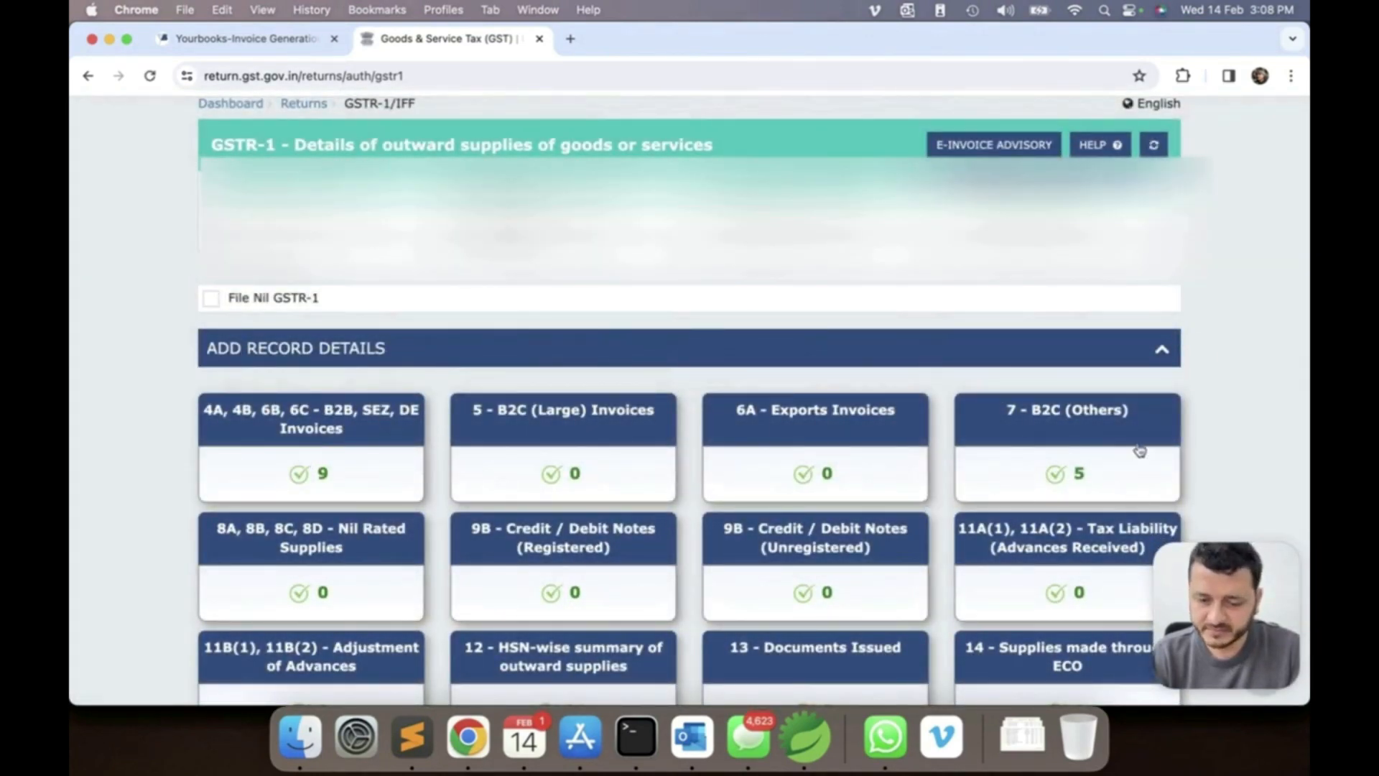
{"action": "left_click", "coordinate": [255, 47]}
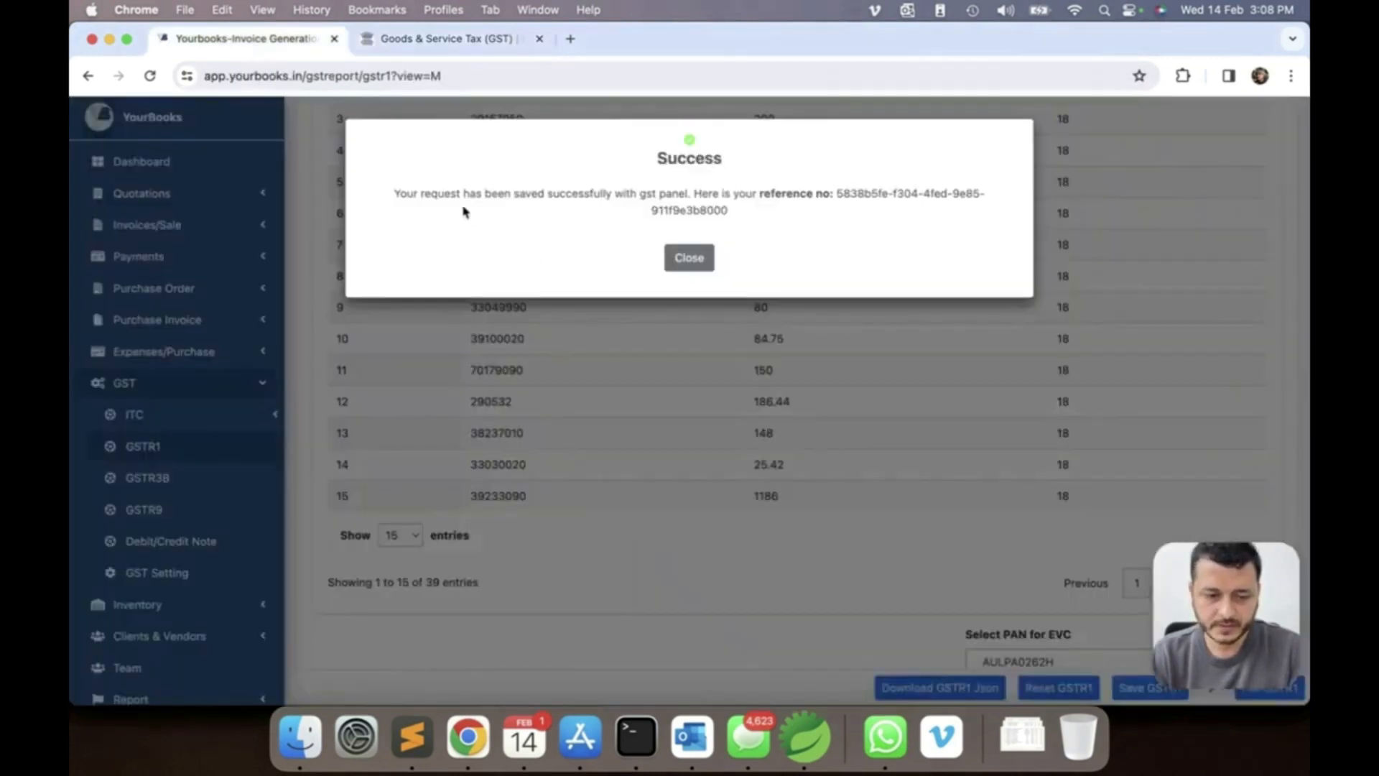
{"action": "left_click", "coordinate": [477, 42]}
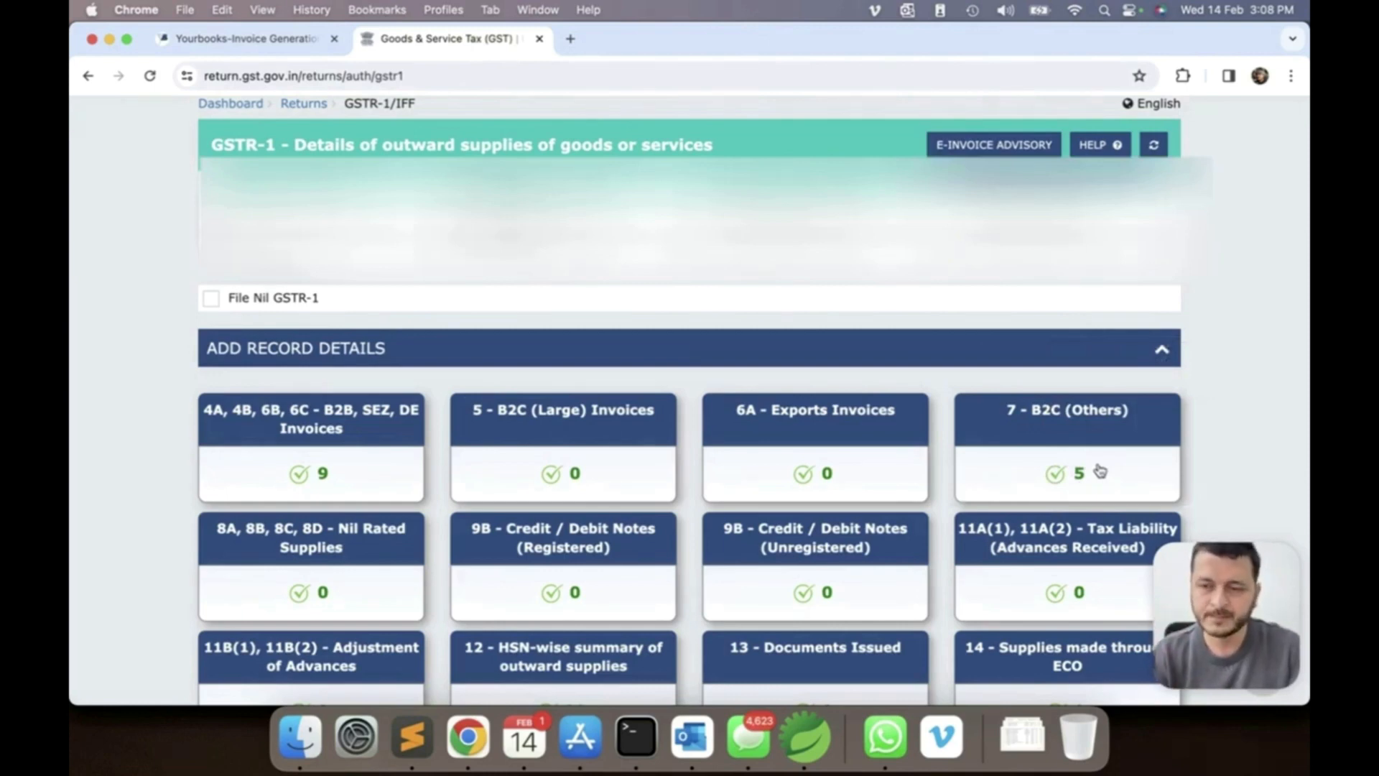
{"action": "left_click", "coordinate": [1093, 469]}
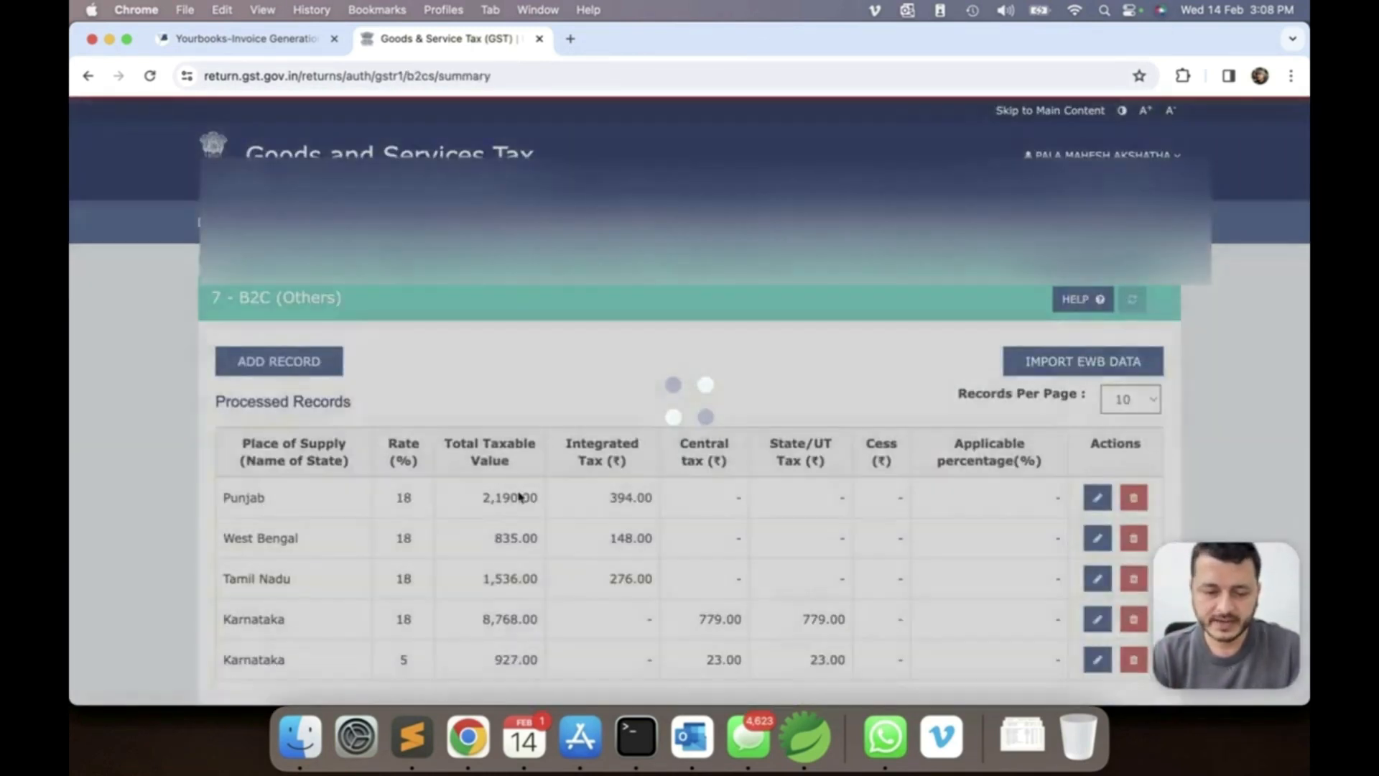
Review the state-wise B2C (Others) records, then close YourBooks' save Success dialog.
{"action": "scroll", "coordinate": [556, 496], "scroll_direction": "down", "scroll_amount": 2}
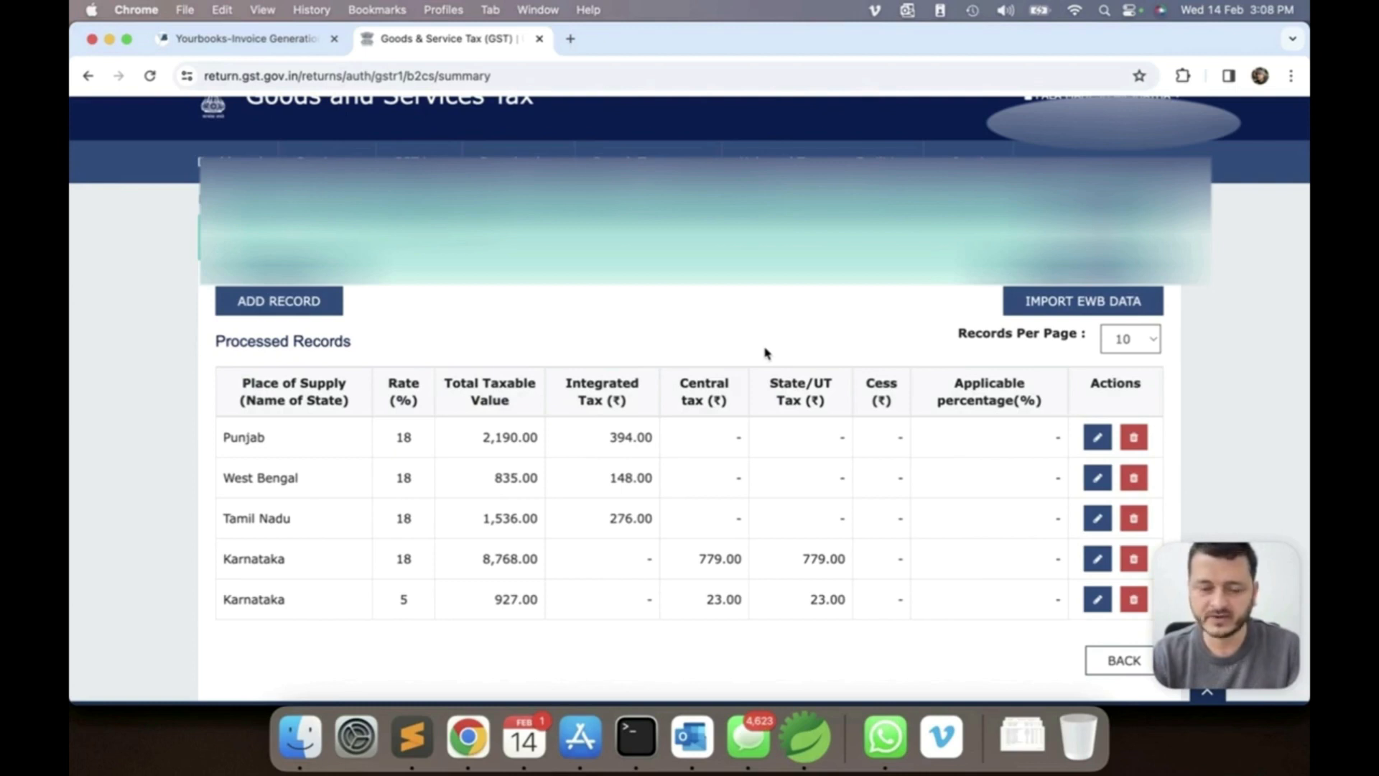
{"action": "left_click", "coordinate": [228, 45]}
{"action": "left_click", "coordinate": [690, 259]}
{"action": "scroll", "coordinate": [733, 381], "scroll_direction": "up", "scroll_amount": 10}
{"action": "scroll", "coordinate": [593, 318], "scroll_direction": "up", "scroll_amount": 3}
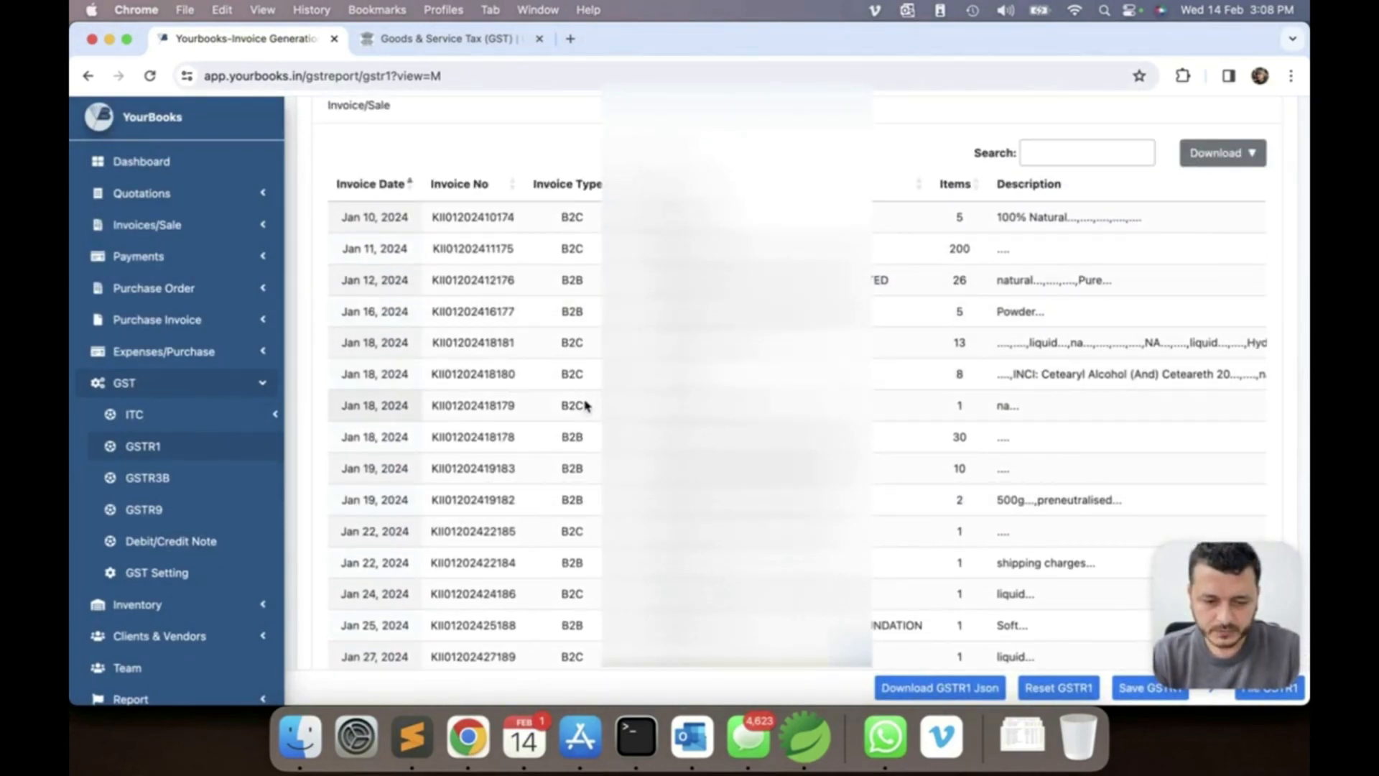
Show all January invoice entries in the YourBooks GSTR1 report.
{"action": "scroll", "coordinate": [594, 544], "scroll_direction": "down", "scroll_amount": 3}
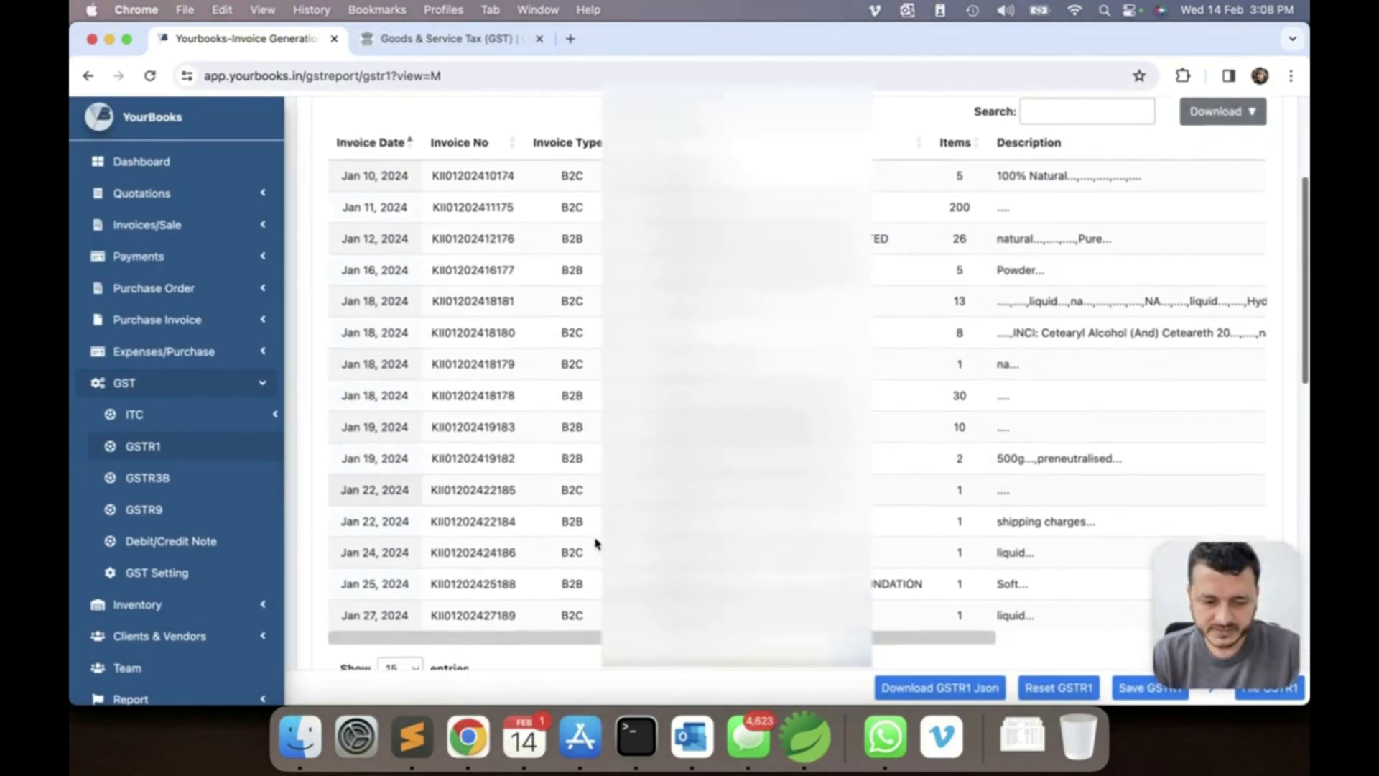
{"action": "left_click", "coordinate": [419, 608]}
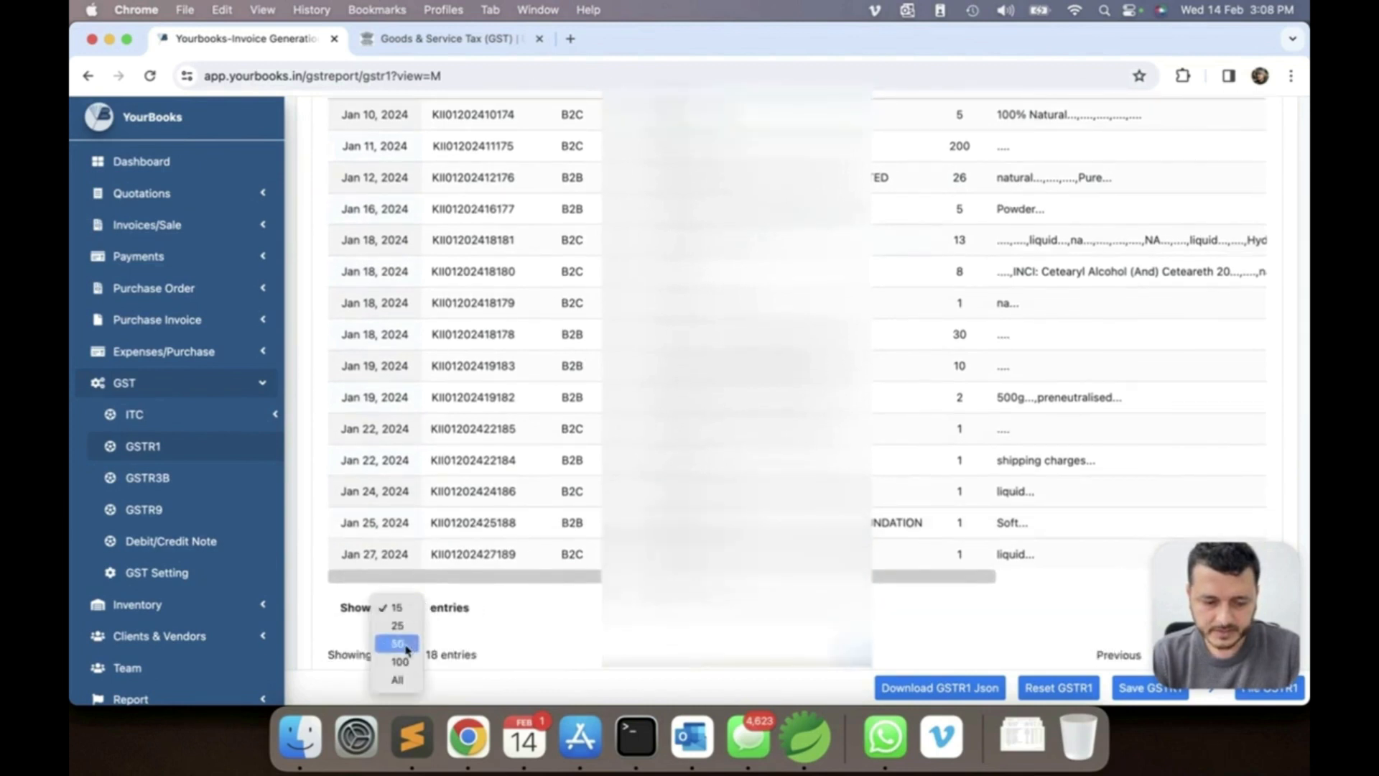
{"action": "left_click", "coordinate": [397, 675]}
{"action": "scroll", "coordinate": [589, 546], "scroll_direction": "down", "scroll_amount": 2}
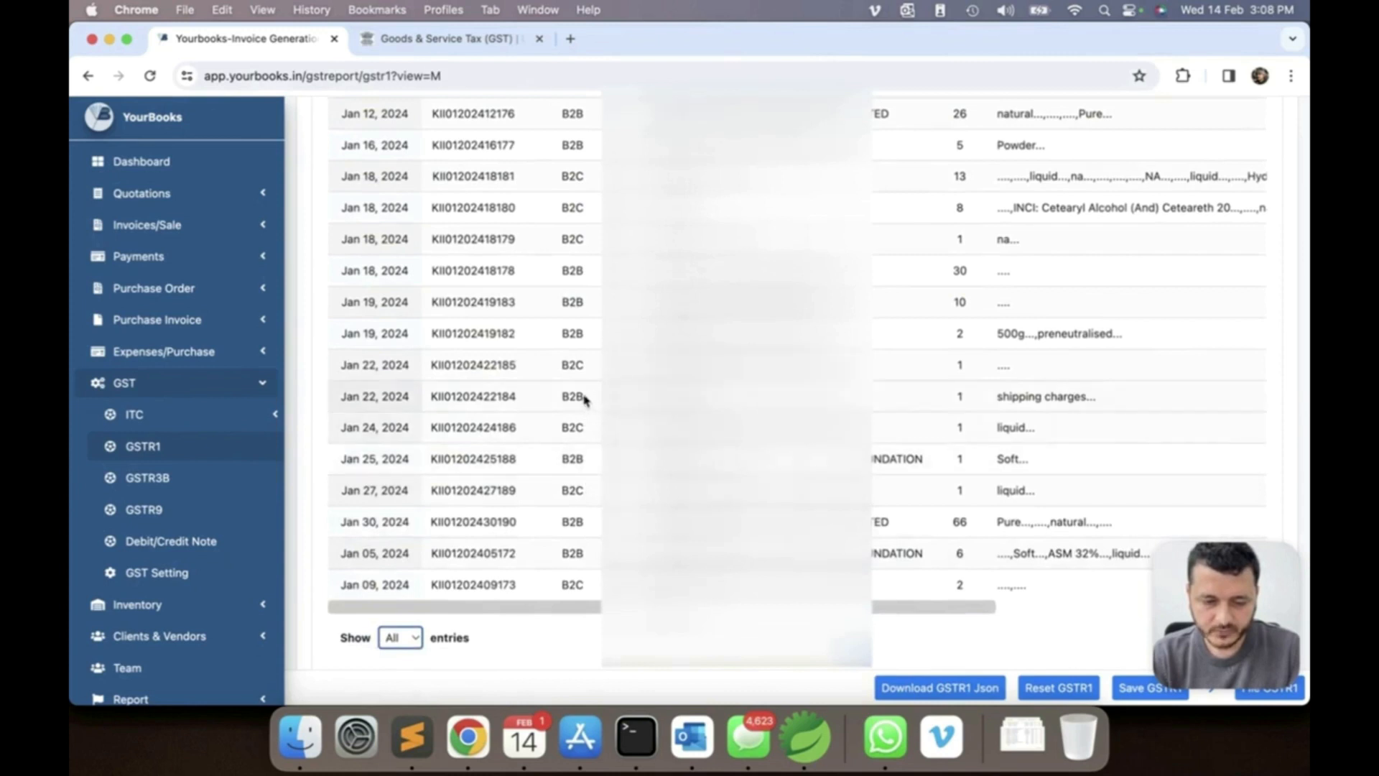
{"action": "scroll", "coordinate": [586, 270], "scroll_direction": "up", "scroll_amount": 2}
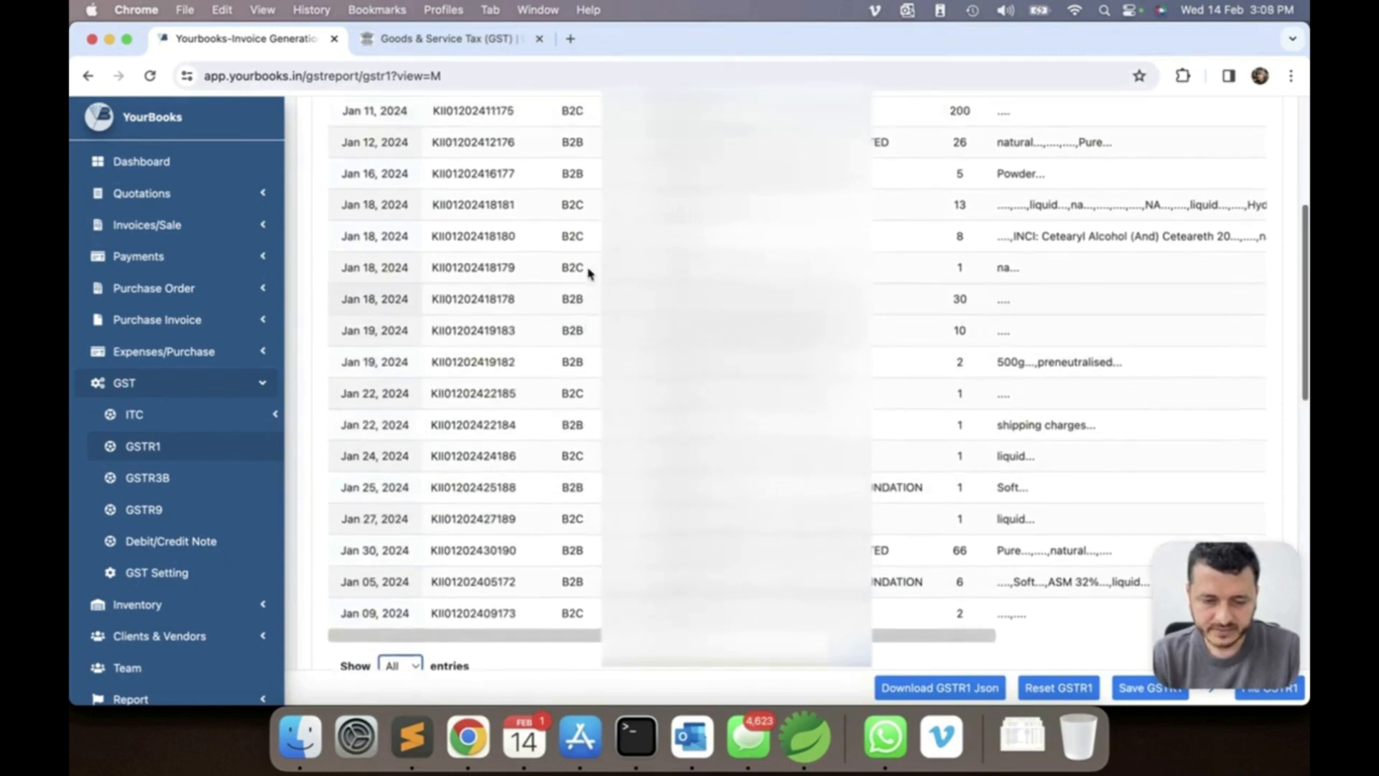
{"action": "scroll", "coordinate": [593, 202], "scroll_direction": "up", "scroll_amount": 1}
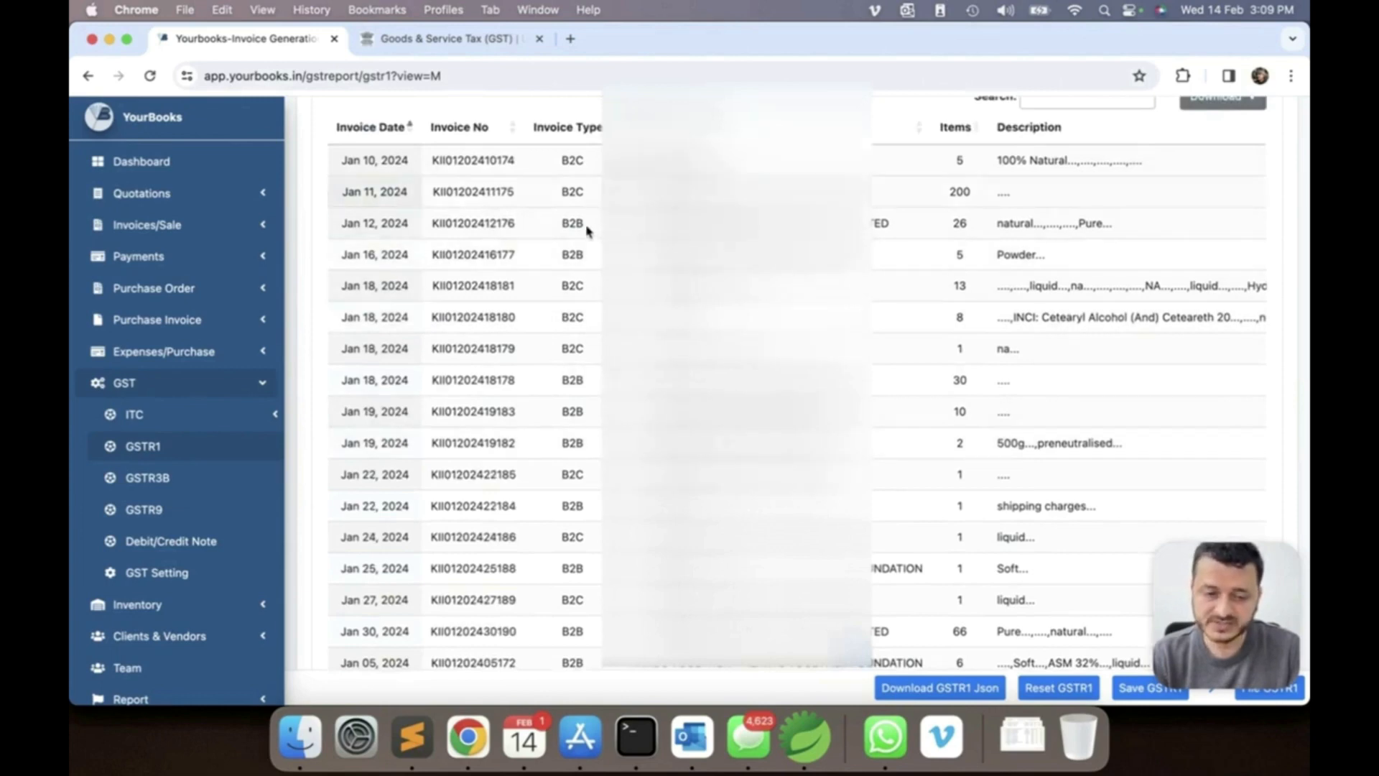
Cross-check the portal's GSTR-1 summary tiles, then return to the YourBooks invoice list.
{"action": "key", "text": "ctrl+Tab"}
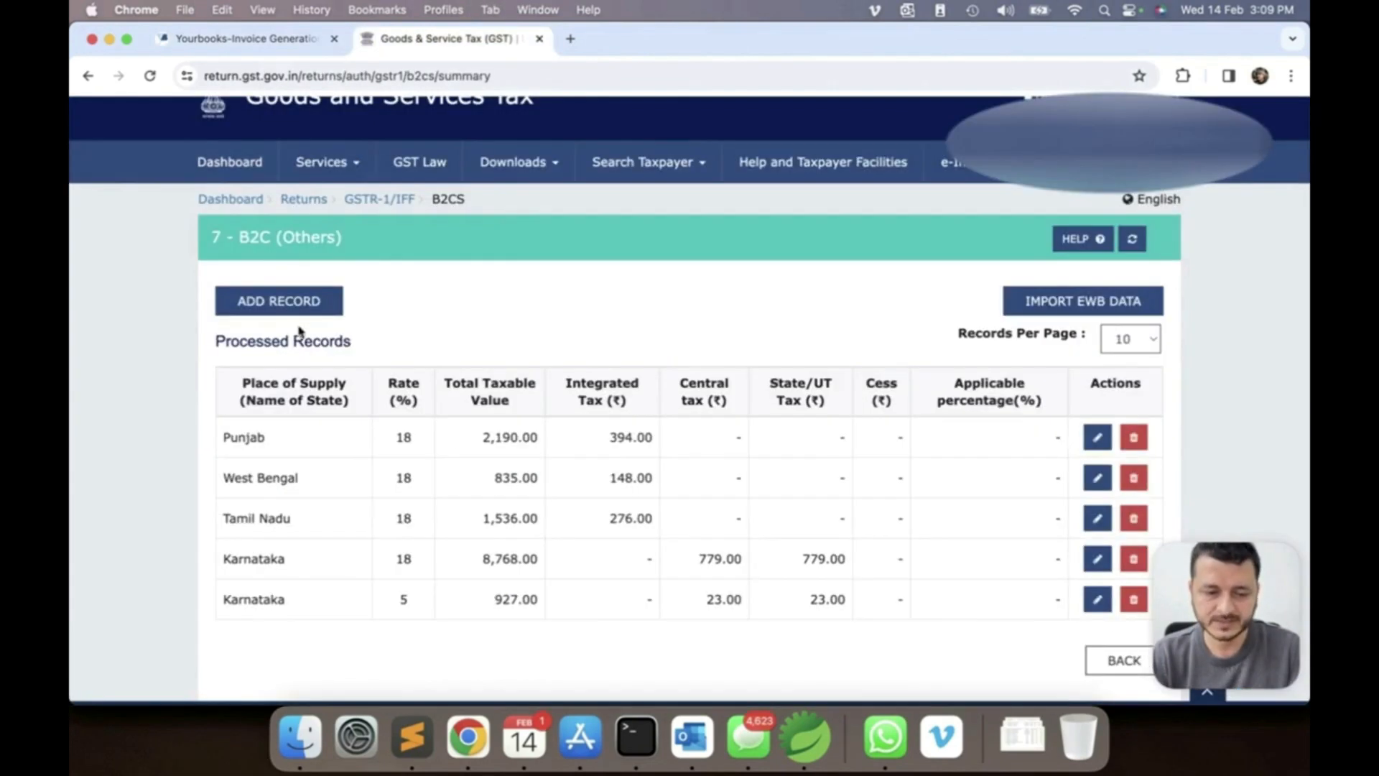
{"action": "left_click", "coordinate": [370, 206]}
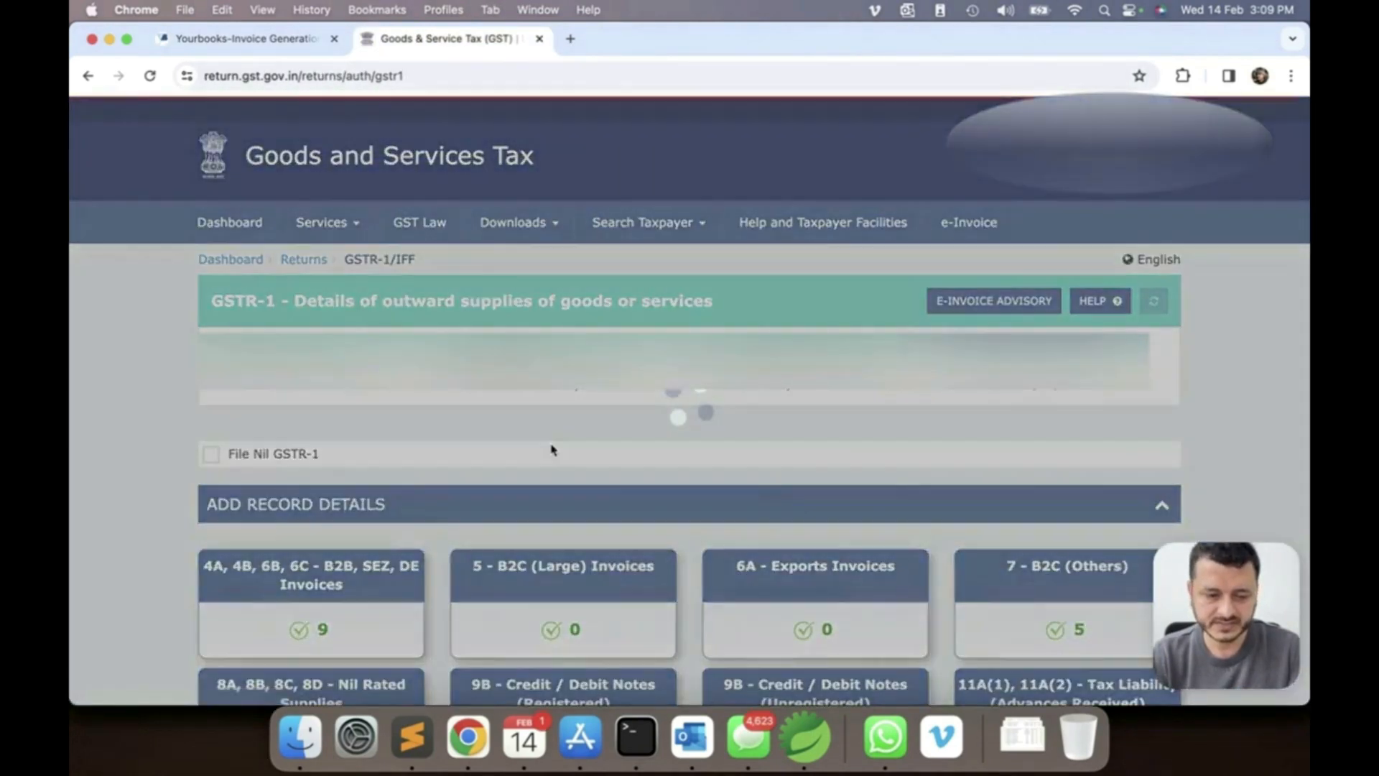
{"action": "scroll", "coordinate": [519, 488], "scroll_direction": "down", "scroll_amount": 2}
{"action": "scroll", "coordinate": [521, 488], "scroll_direction": "down", "scroll_amount": 5}
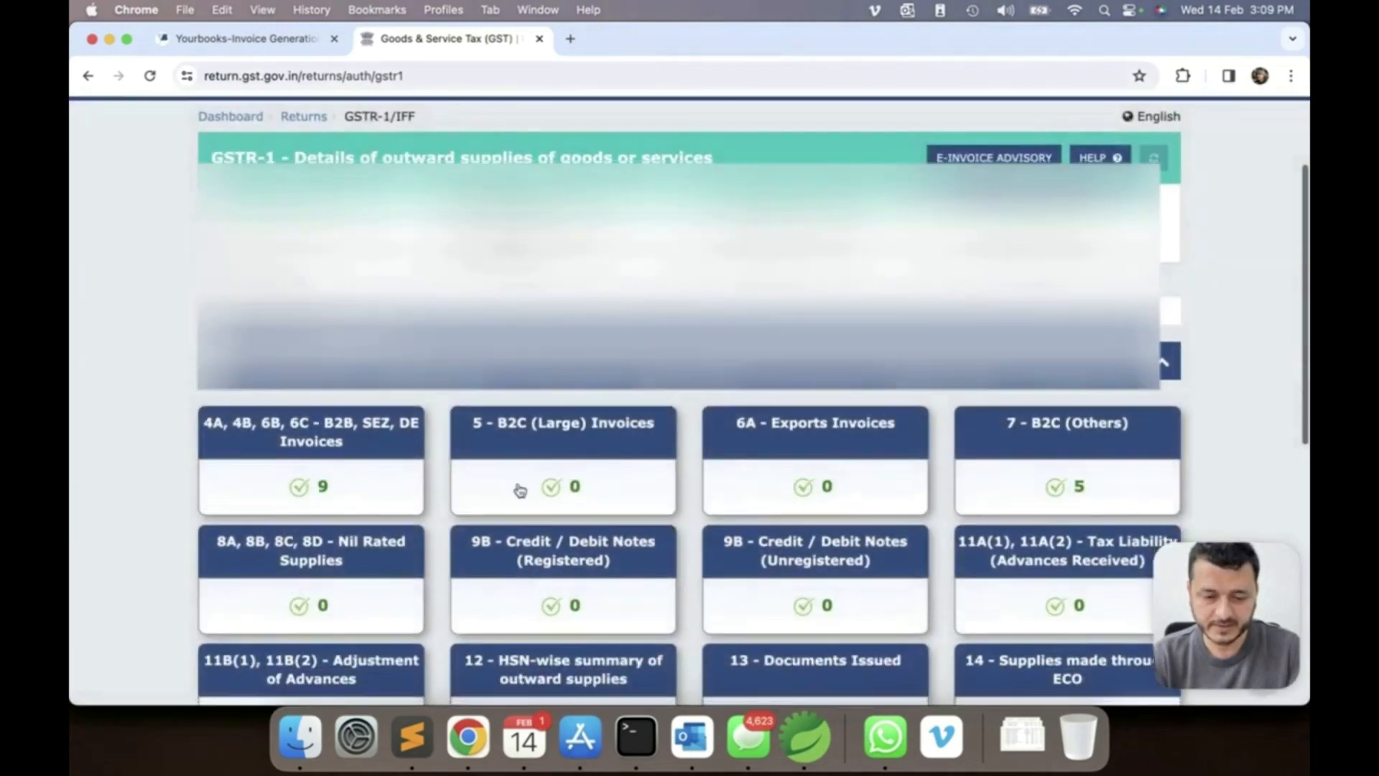
{"action": "scroll", "coordinate": [519, 489], "scroll_direction": "up", "scroll_amount": 7}
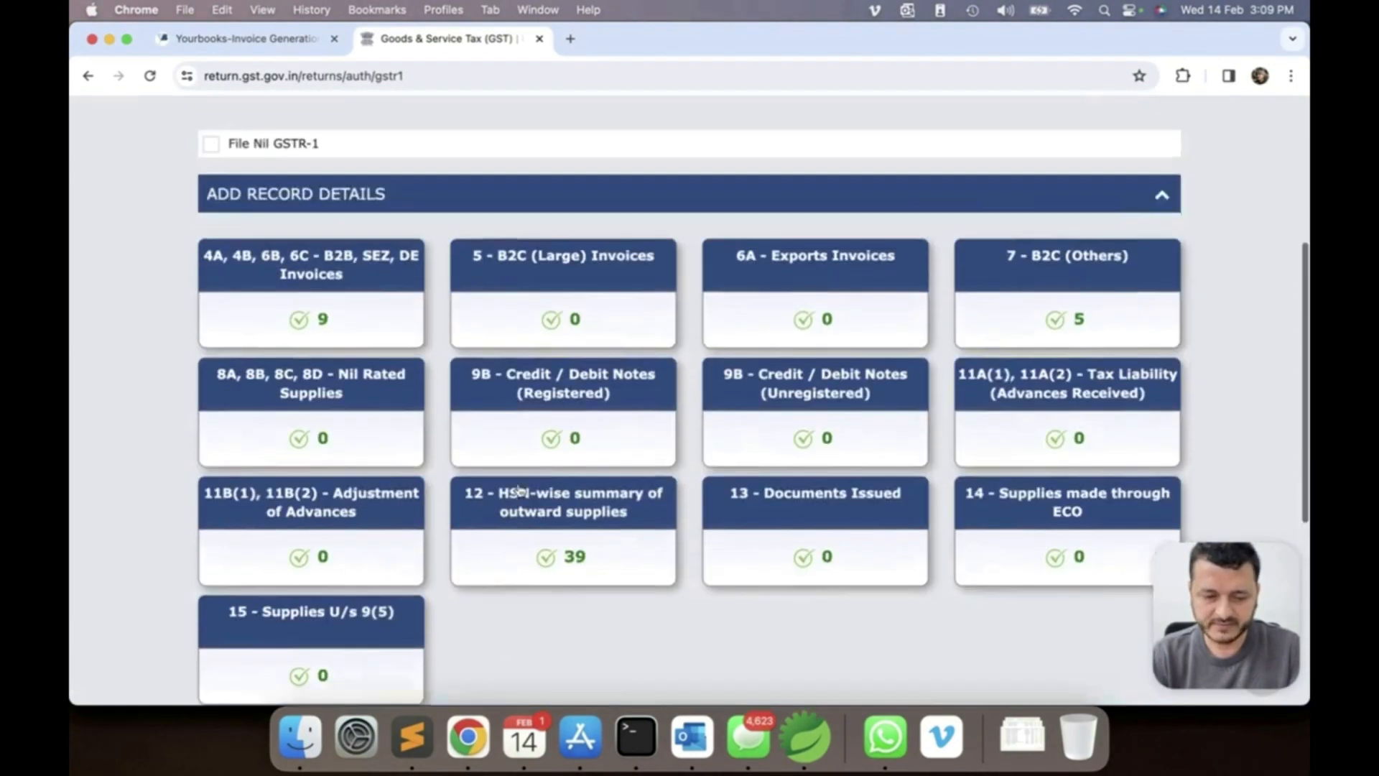
{"action": "left_click", "coordinate": [284, 52]}
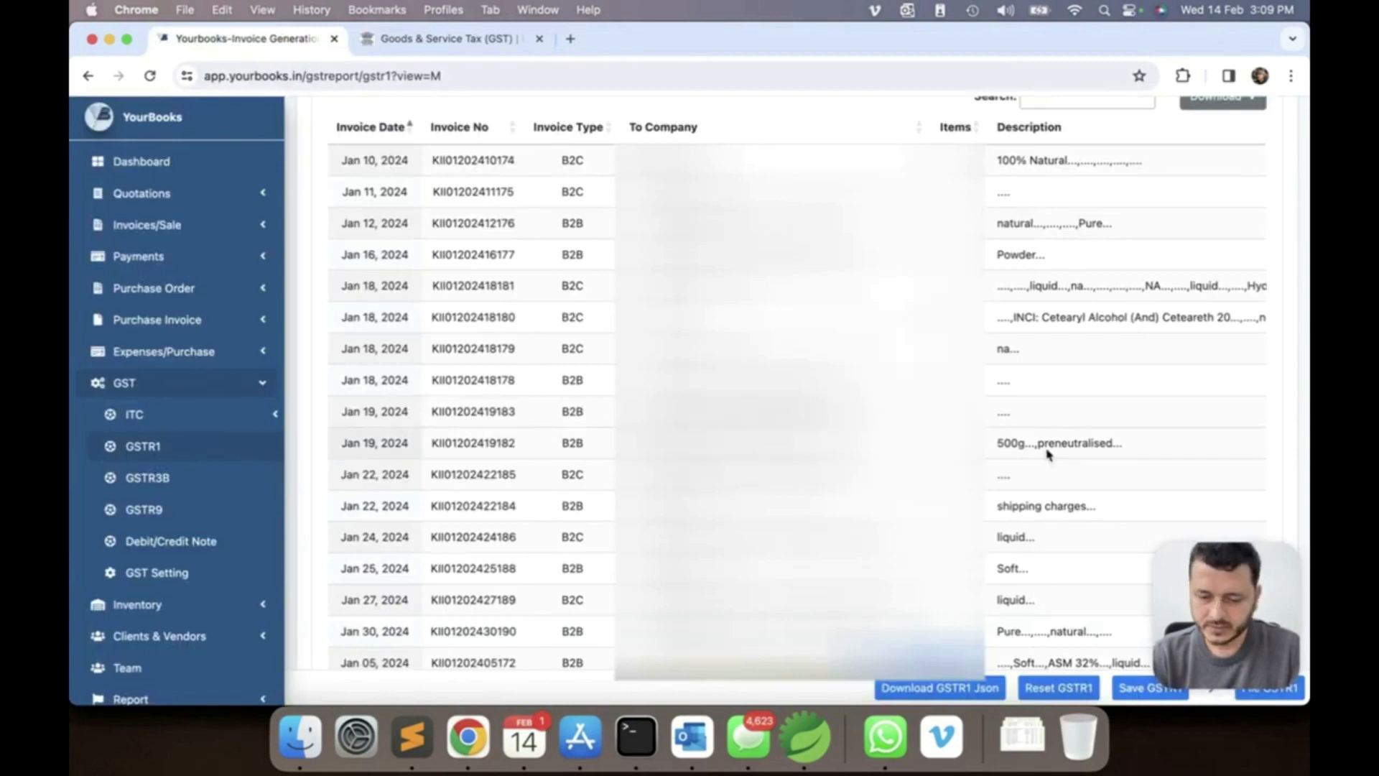
{"action": "left_click_drag", "start_coordinate": [1252, 637], "coordinate": [1252, 581]}
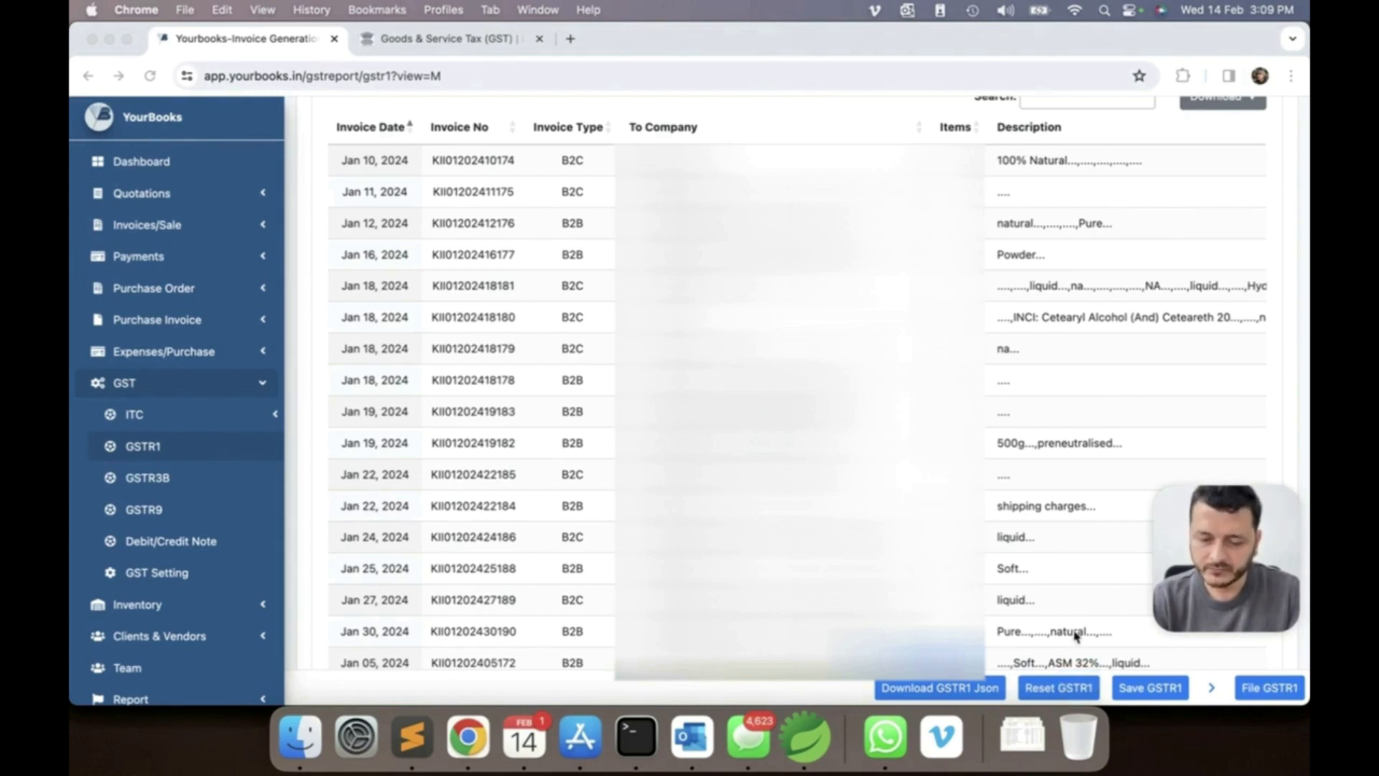
File the January GSTR1 with the EVC OTP and note the acknowledgement number.
{"action": "left_click", "coordinate": [1269, 694]}
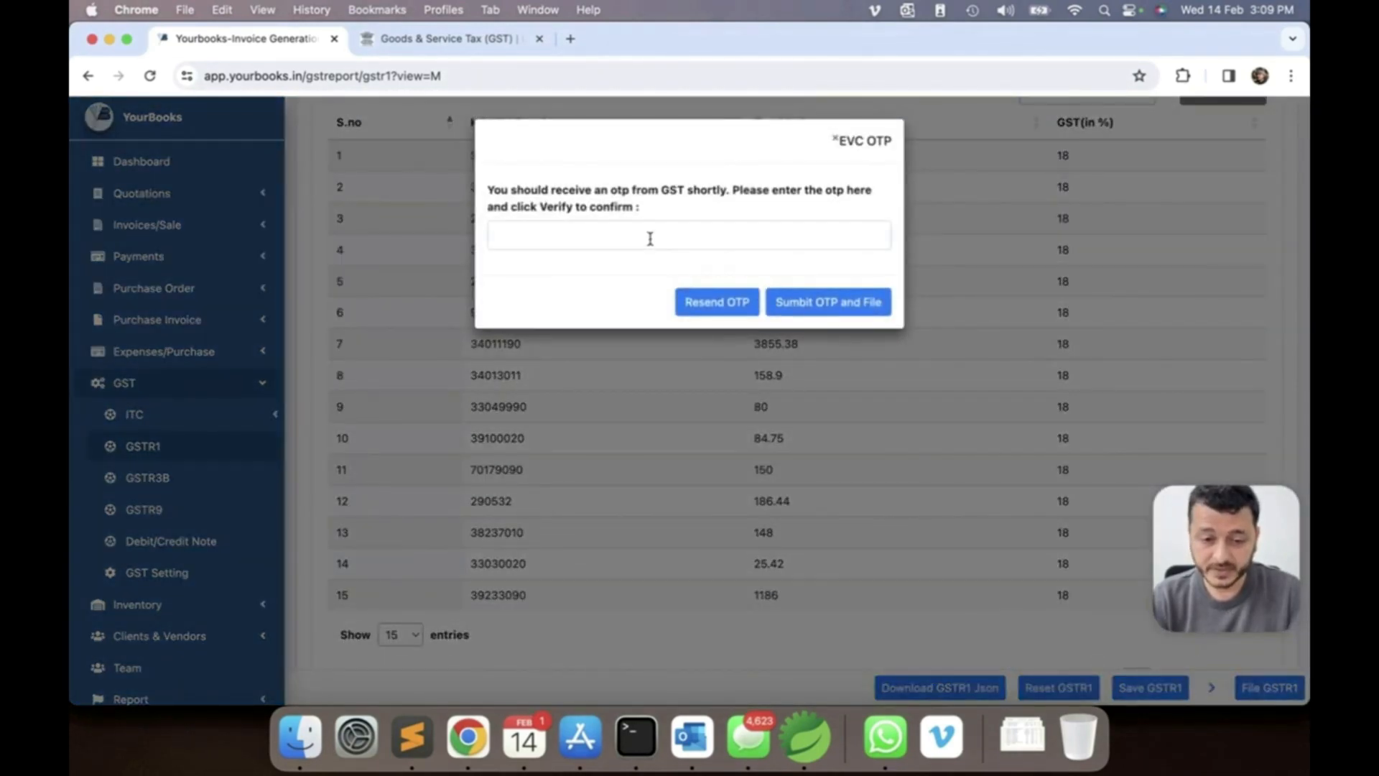
{"action": "left_click", "coordinate": [651, 238]}
{"action": "left_click", "coordinate": [696, 214]}
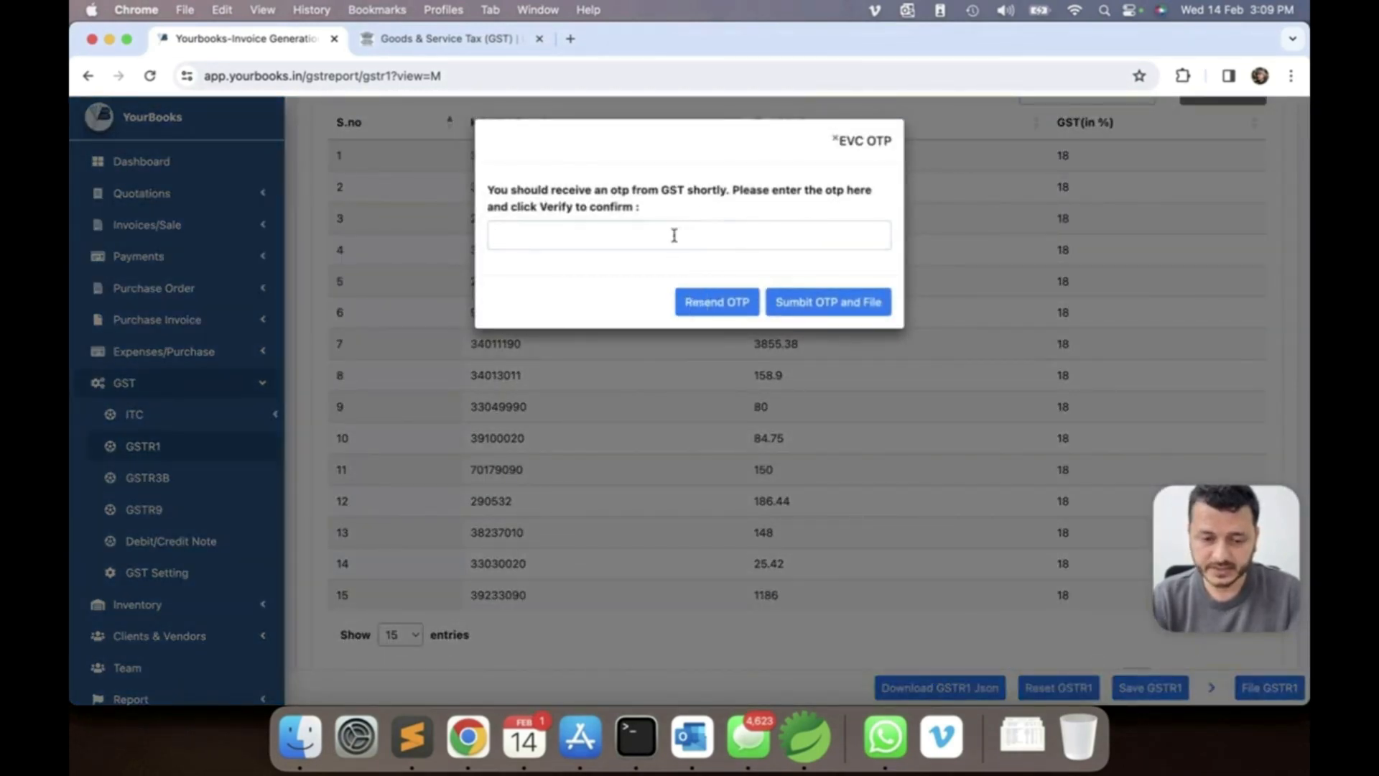
{"action": "left_click", "coordinate": [674, 236]}
{"action": "left_click", "coordinate": [682, 221]}
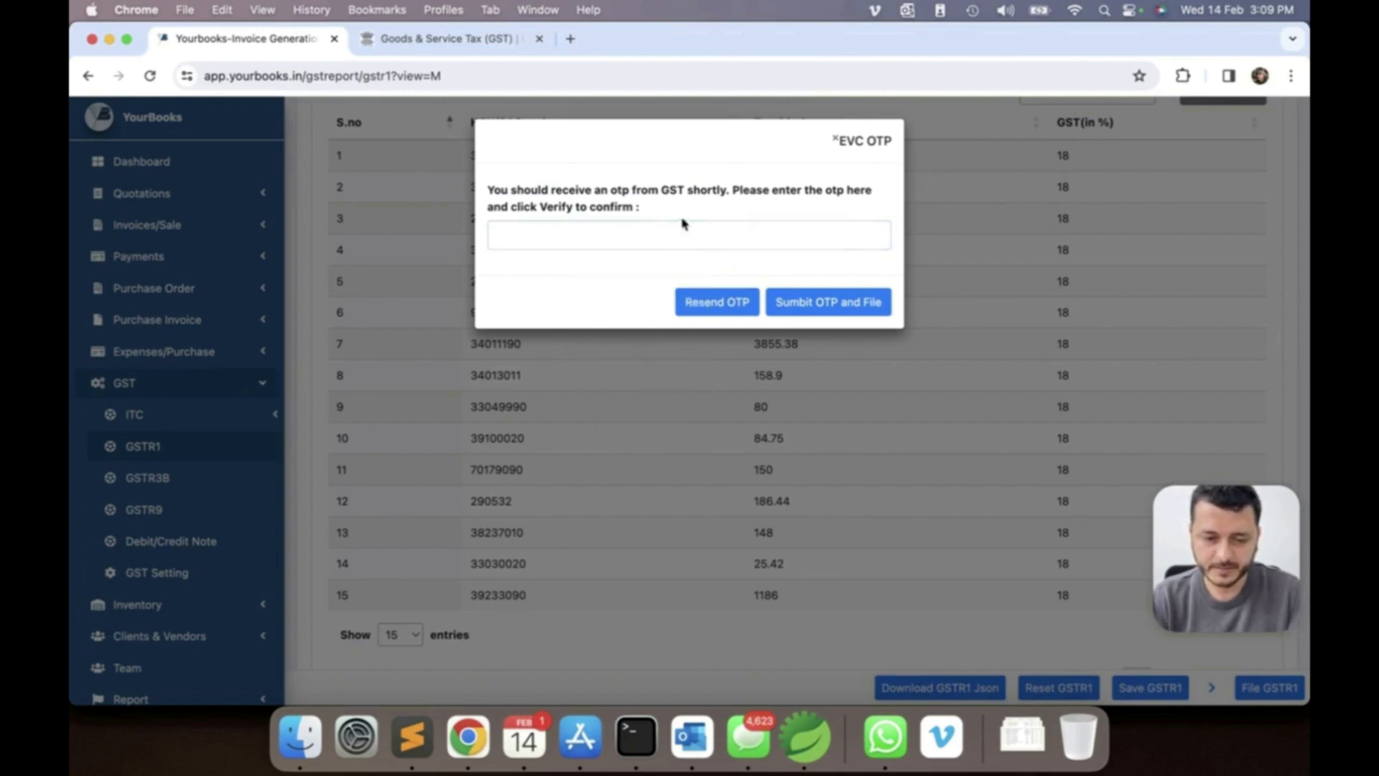
{"action": "left_click", "coordinate": [673, 238]}
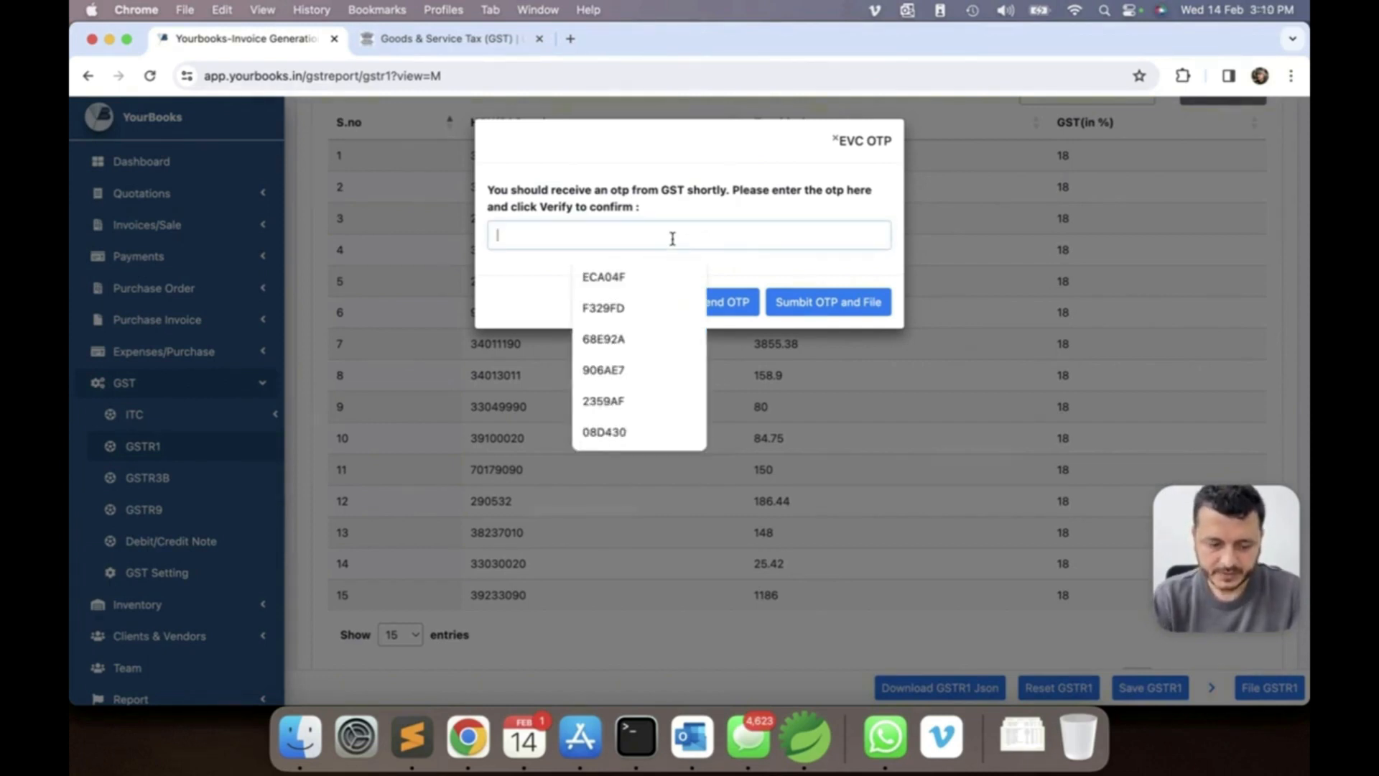
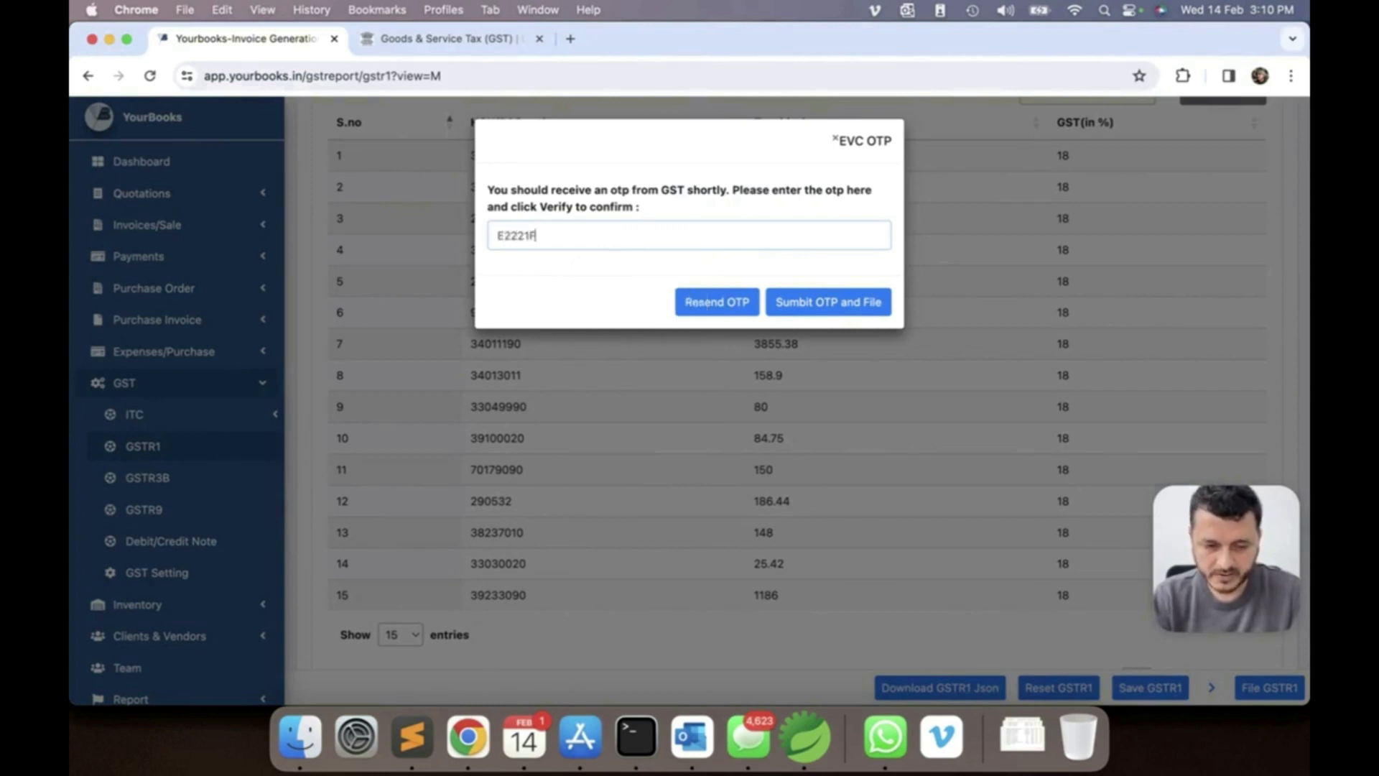
{"action": "left_click", "coordinate": [831, 304]}
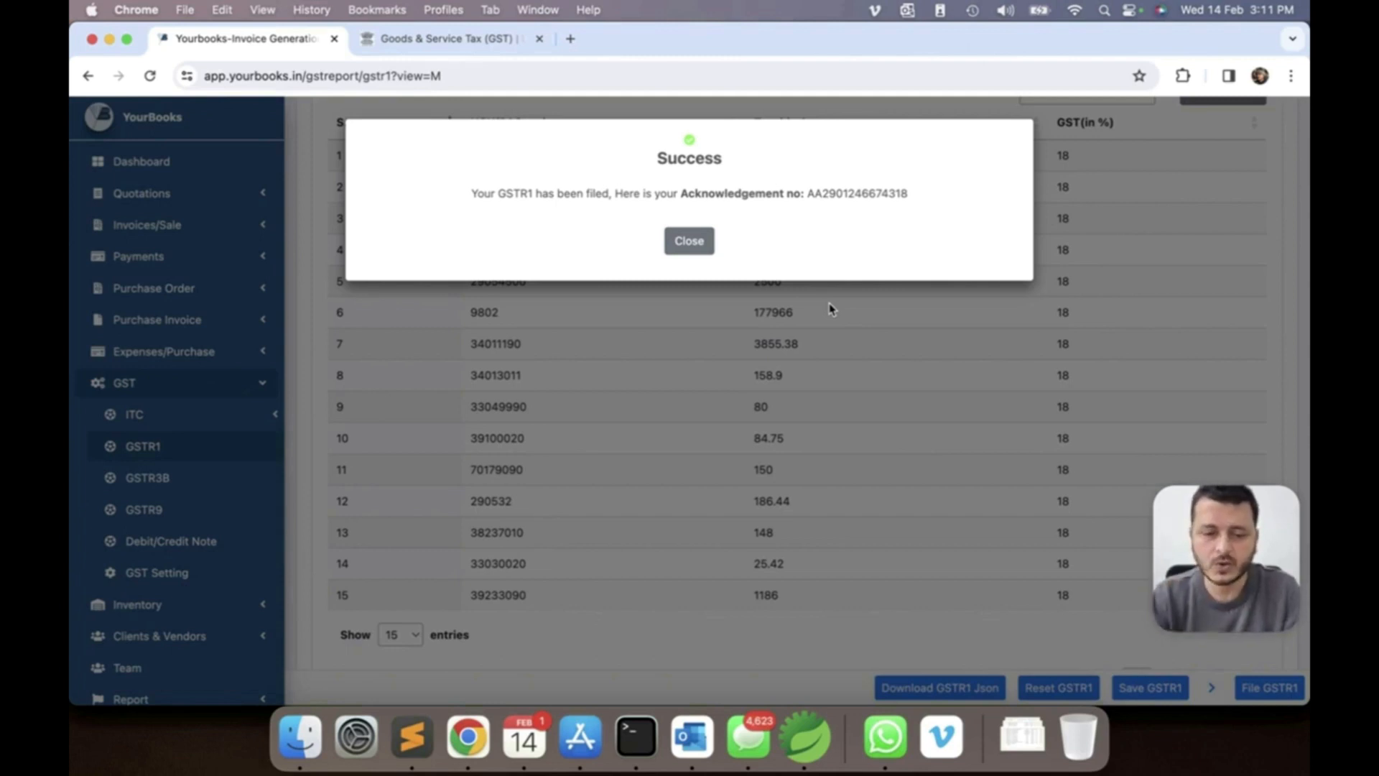
{"action": "left_click_drag", "start_coordinate": [472, 195], "coordinate": [911, 202]}
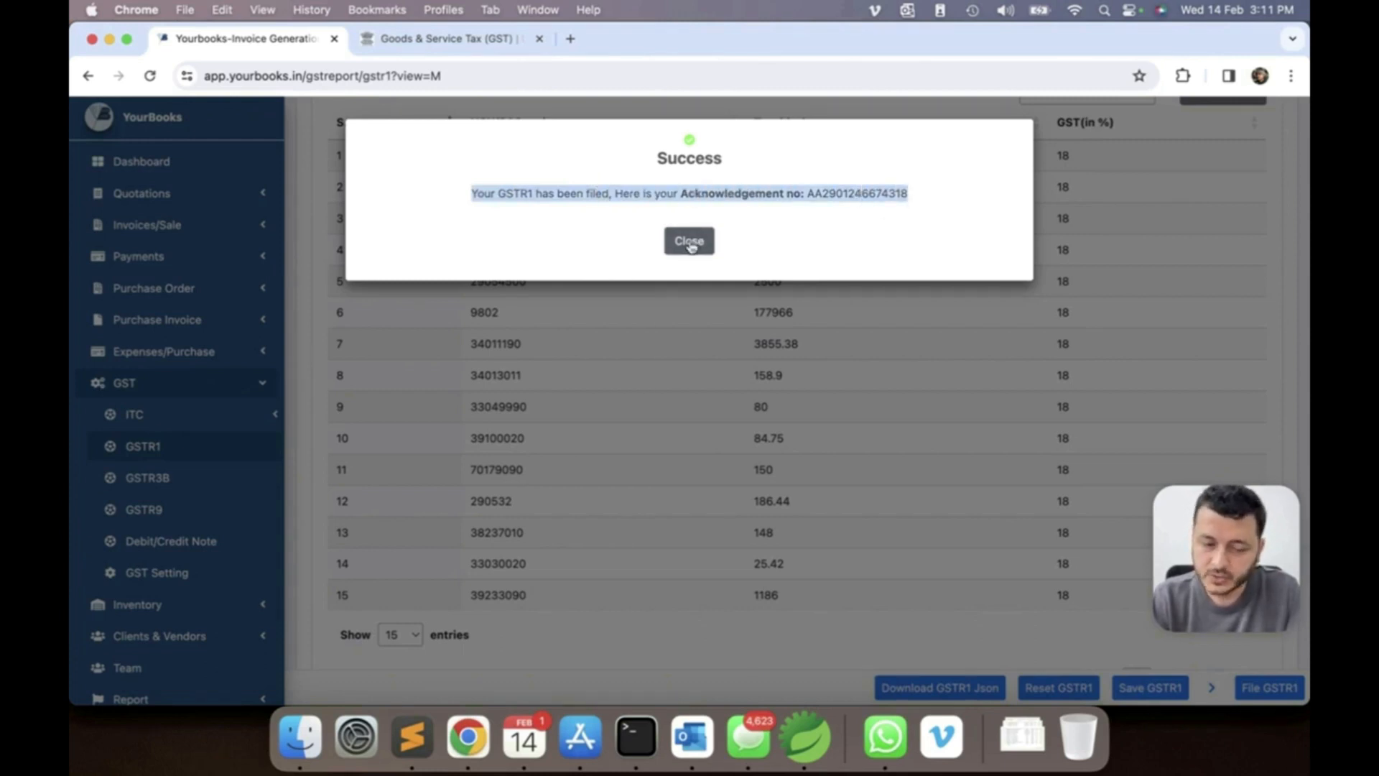
Search the portal's January returns, confirm GSTR1 shows Filed, and open it.
{"action": "left_click", "coordinate": [450, 41]}
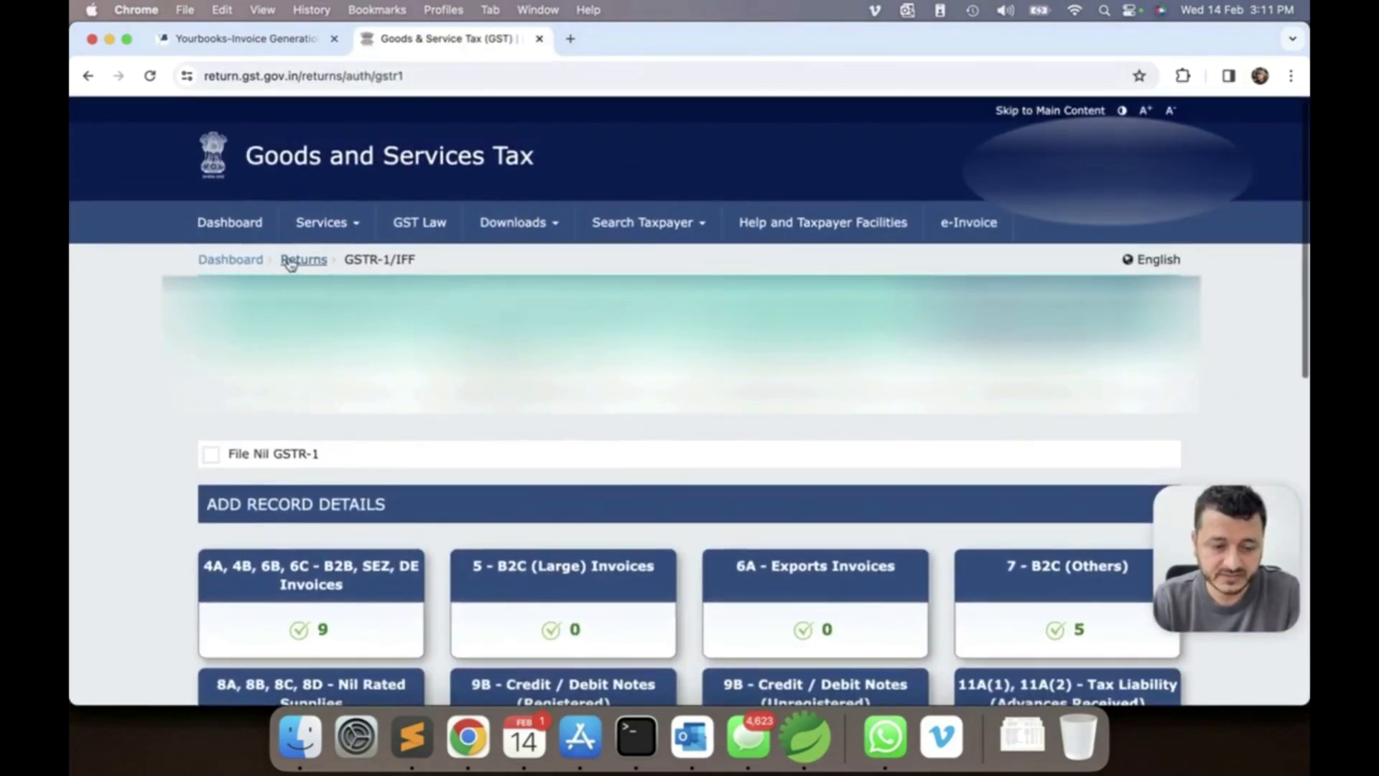
{"action": "left_click", "coordinate": [293, 261]}
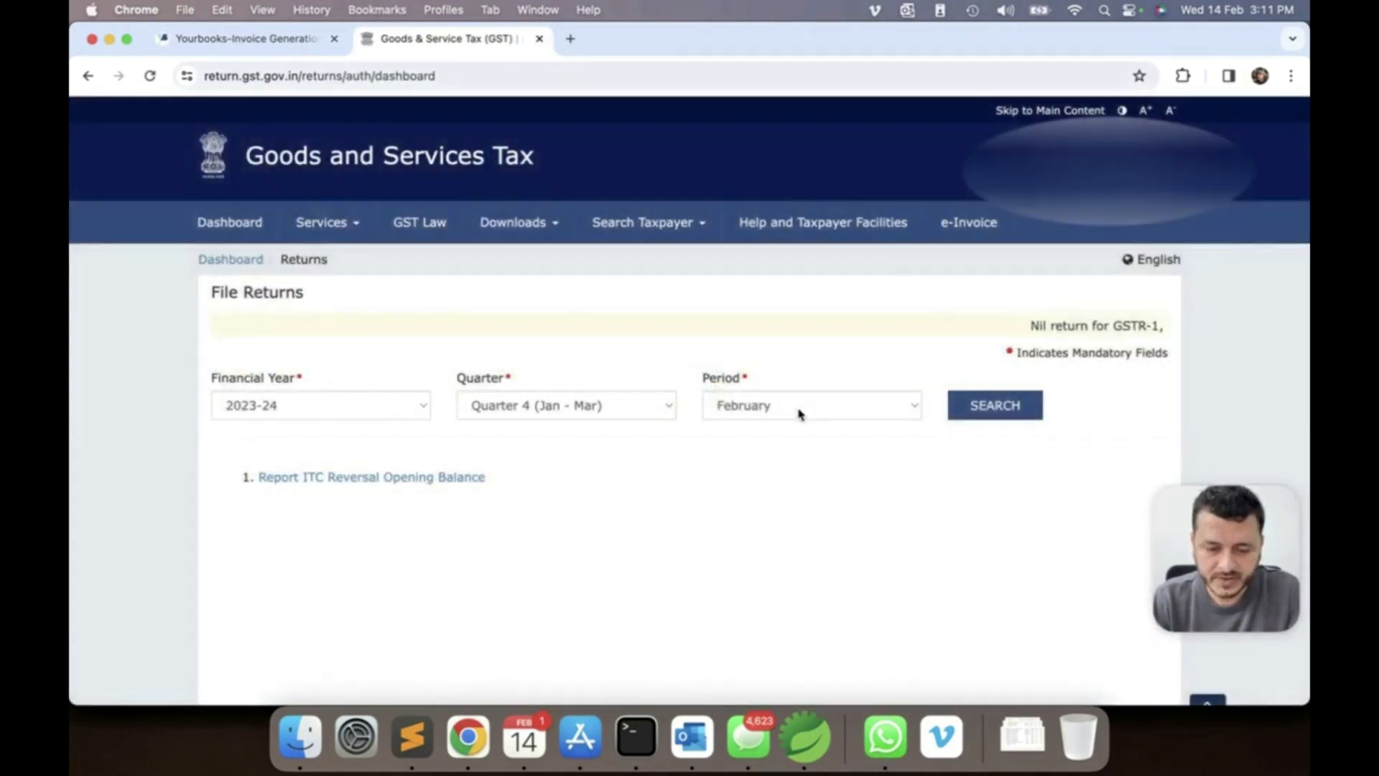
{"action": "left_click", "coordinate": [798, 413]}
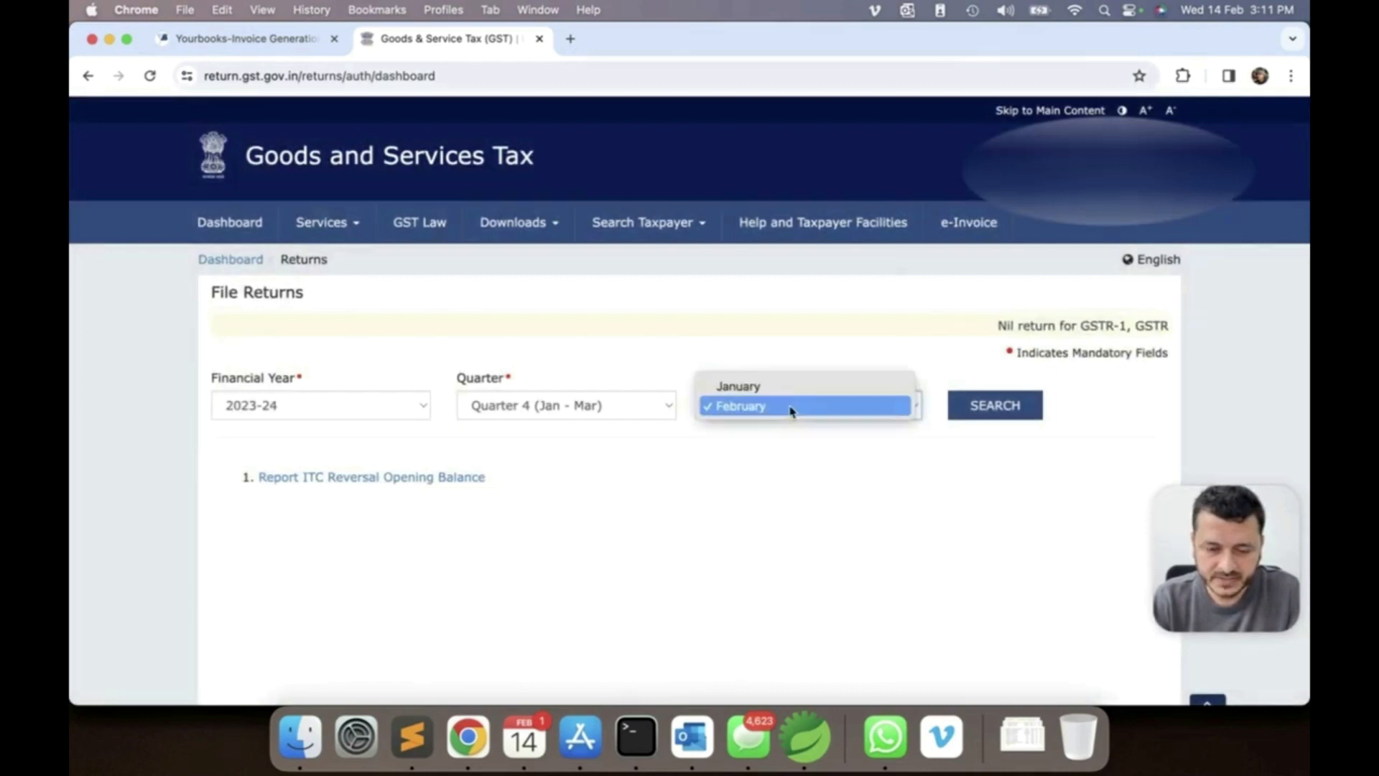
{"action": "left_click", "coordinate": [783, 388]}
{"action": "left_click", "coordinate": [979, 404]}
{"action": "scroll", "coordinate": [715, 368], "scroll_direction": "down", "scroll_amount": 3}
{"action": "left_click_drag", "start_coordinate": [308, 548], "coordinate": [381, 563]}
{"action": "left_click", "coordinate": [275, 579]}
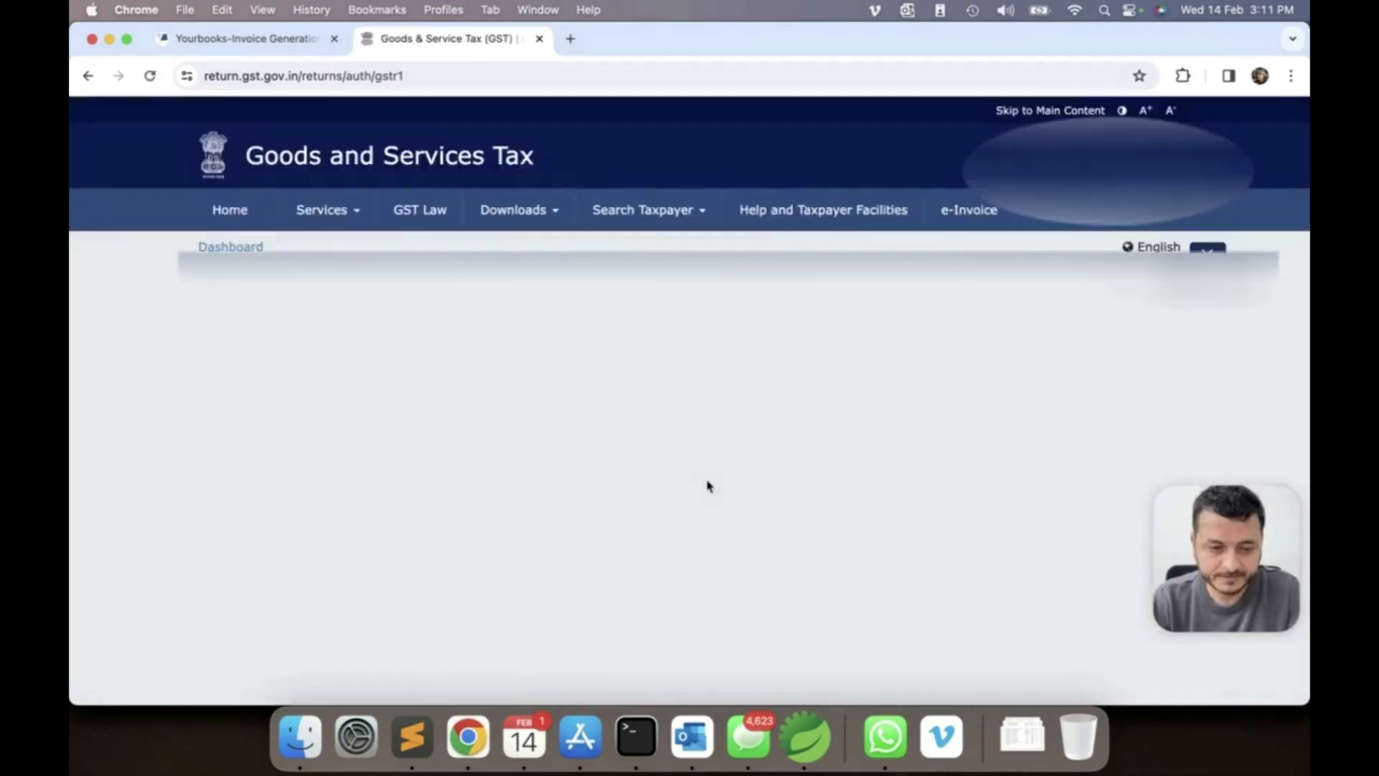
Check the HSN-wise summary, then reload January's return tiles on the Returns dashboard.
{"action": "scroll", "coordinate": [707, 486], "scroll_direction": "down", "scroll_amount": 3}
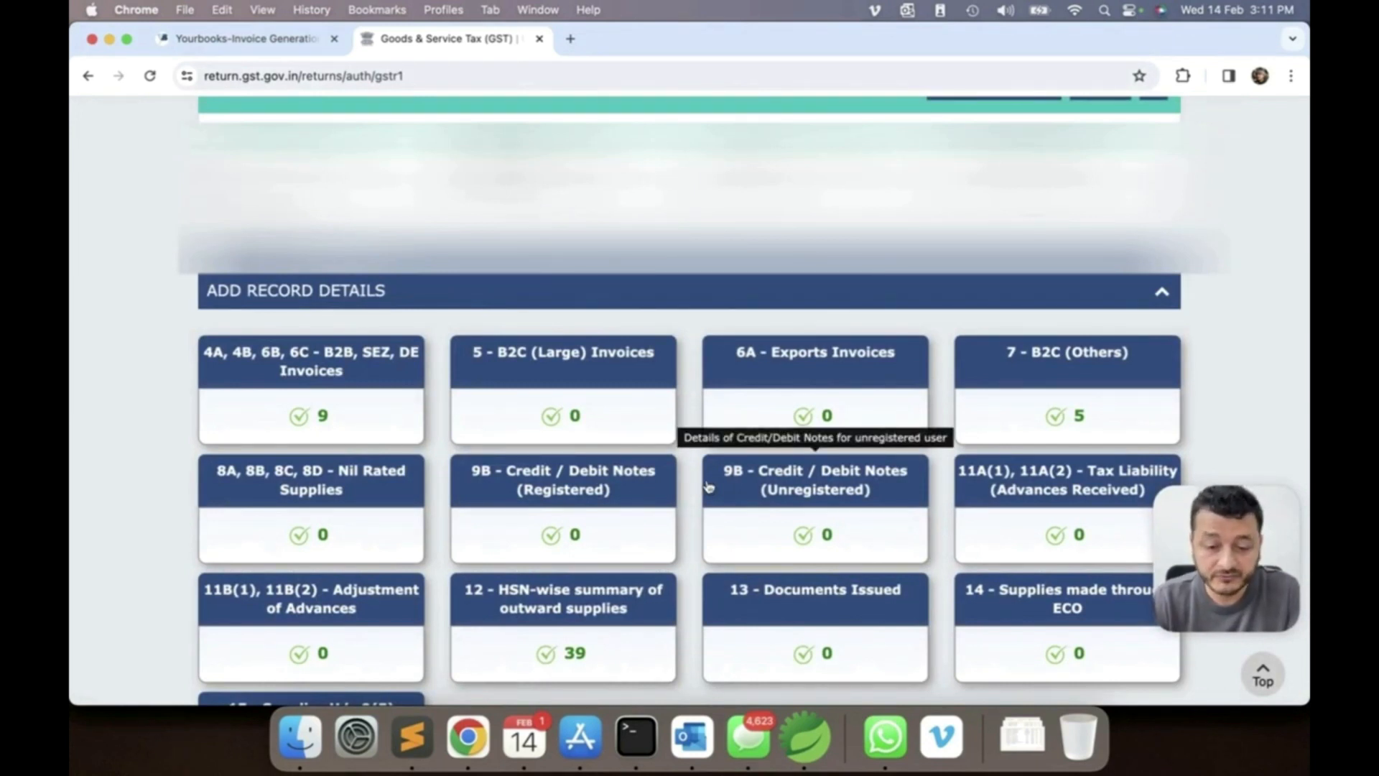
{"action": "scroll", "coordinate": [676, 517], "scroll_direction": "down", "scroll_amount": 3}
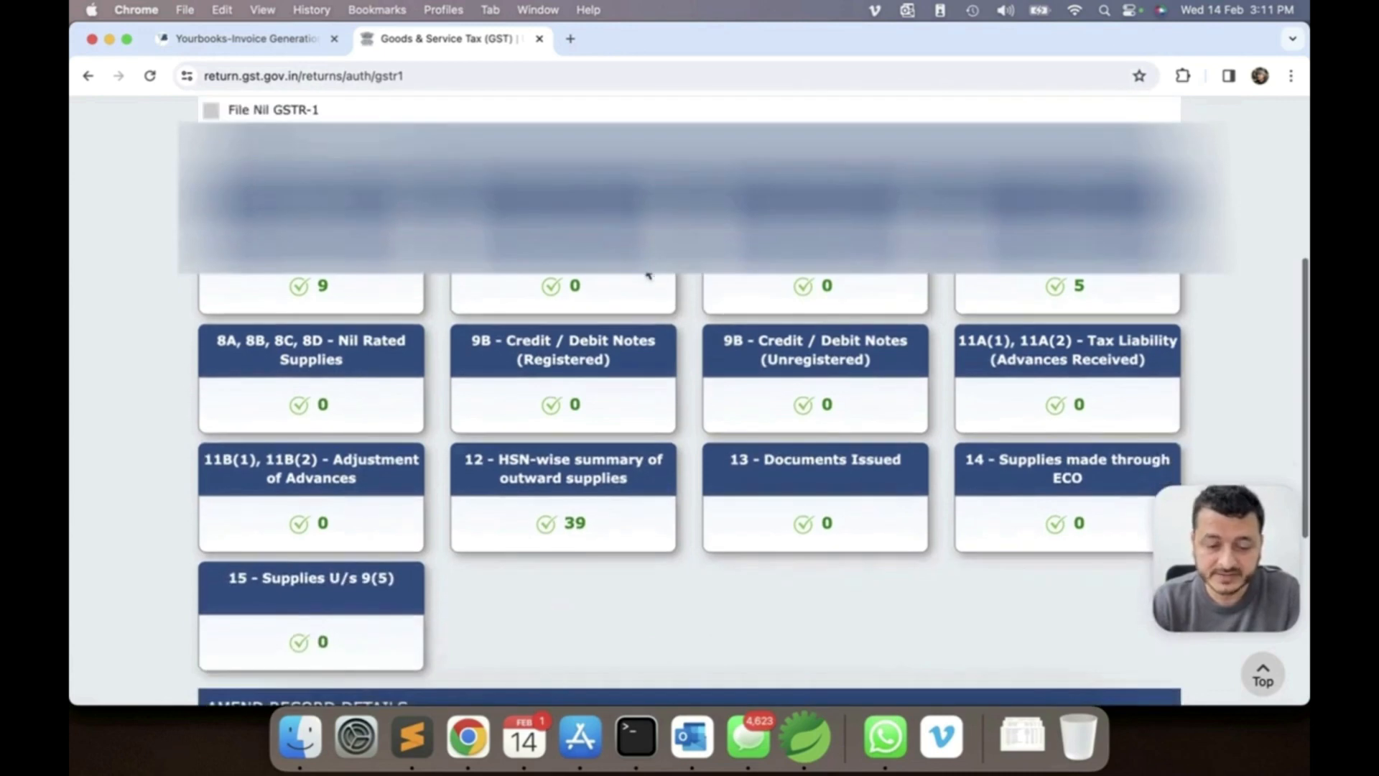
{"action": "left_click", "coordinate": [607, 551]}
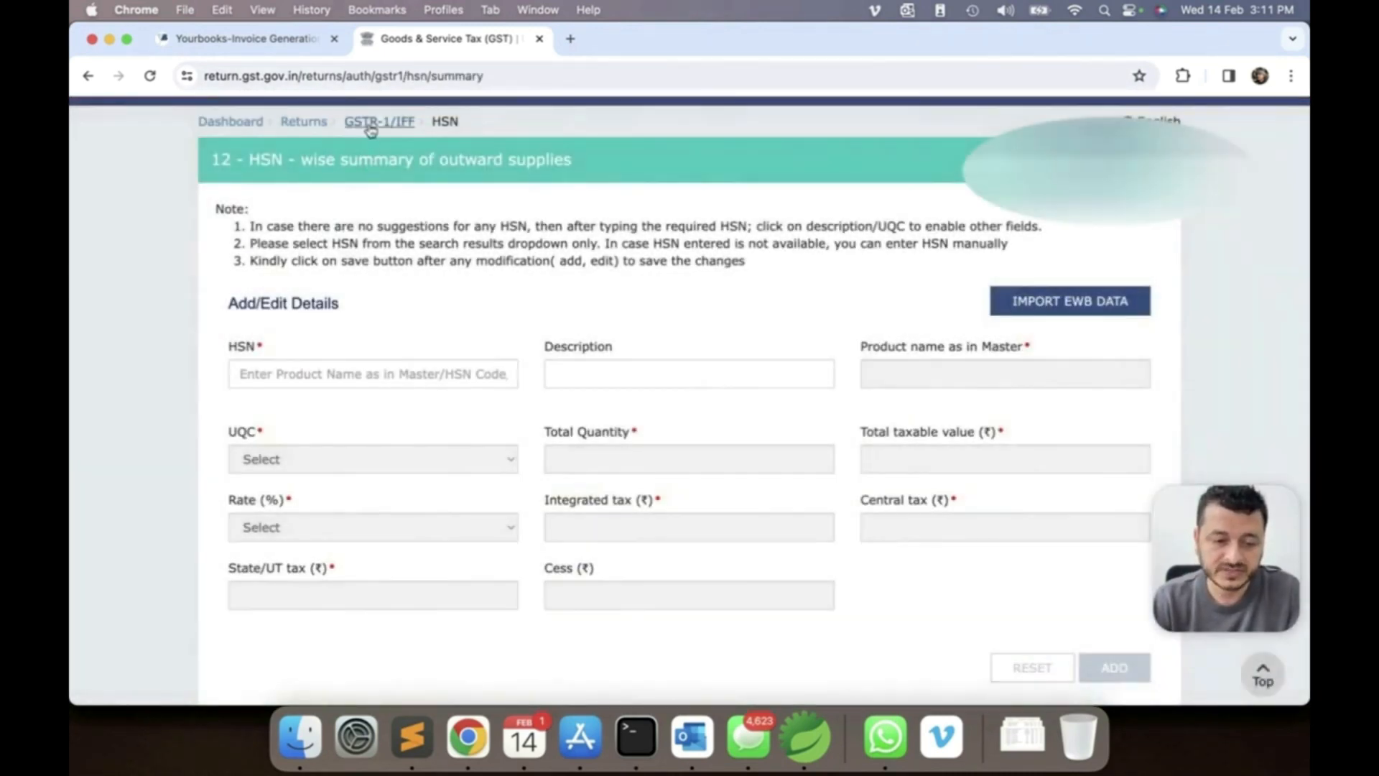
{"action": "left_click", "coordinate": [375, 124]}
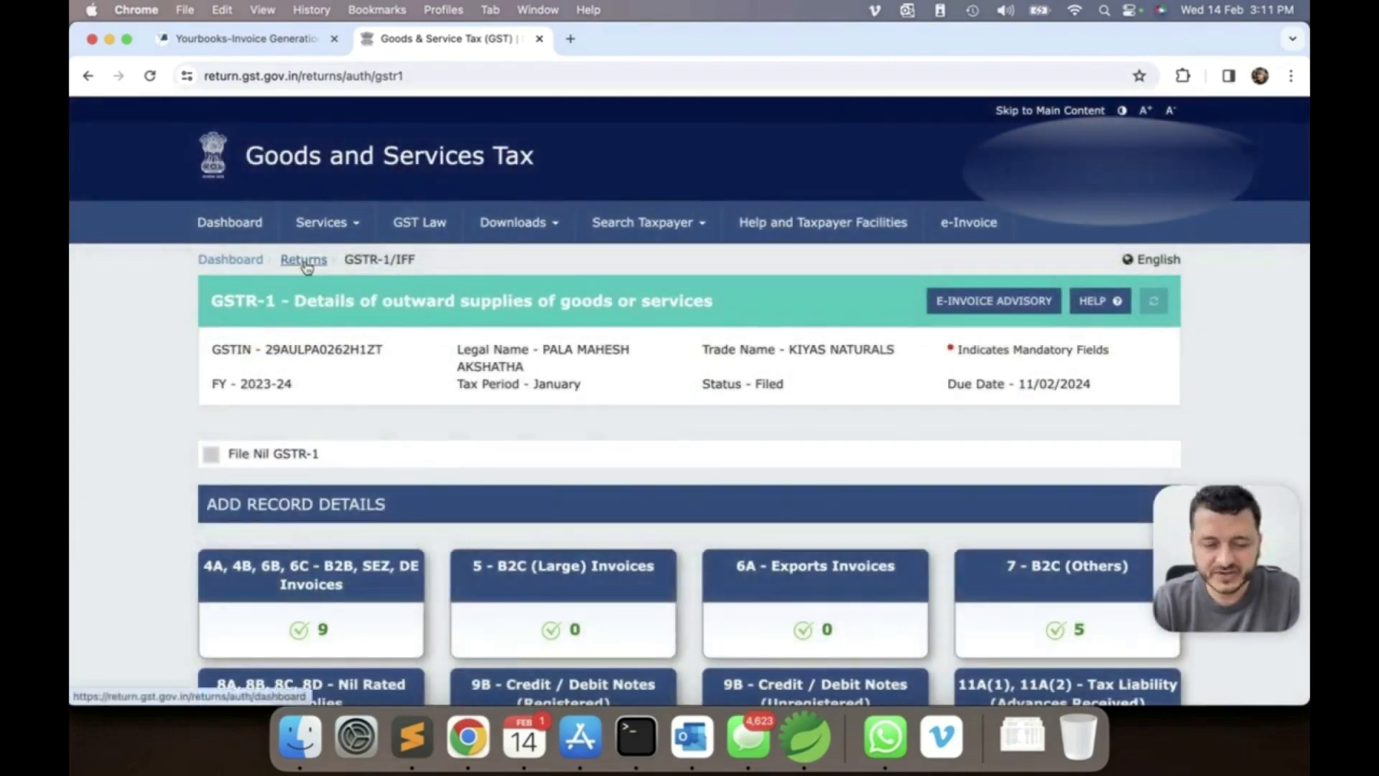
{"action": "left_click", "coordinate": [305, 262]}
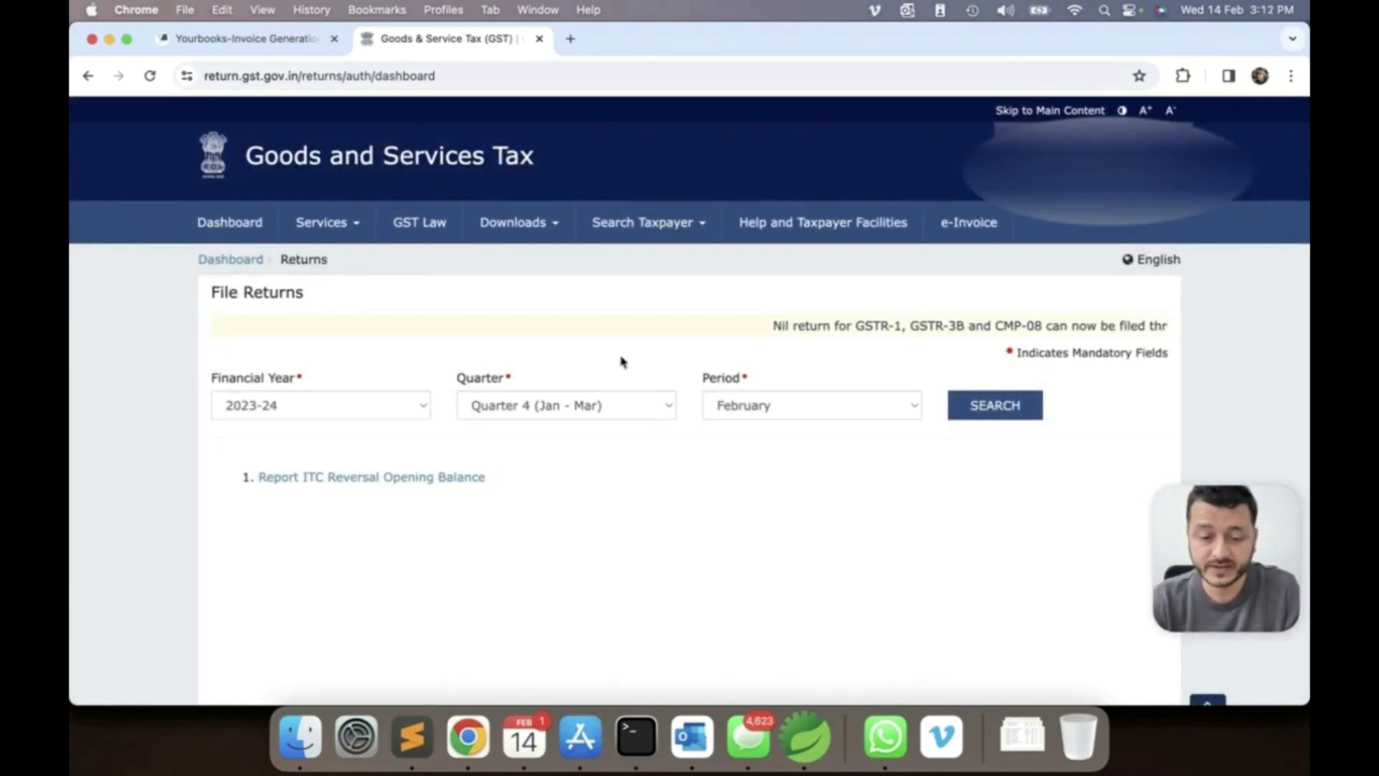
{"action": "left_click", "coordinate": [801, 408]}
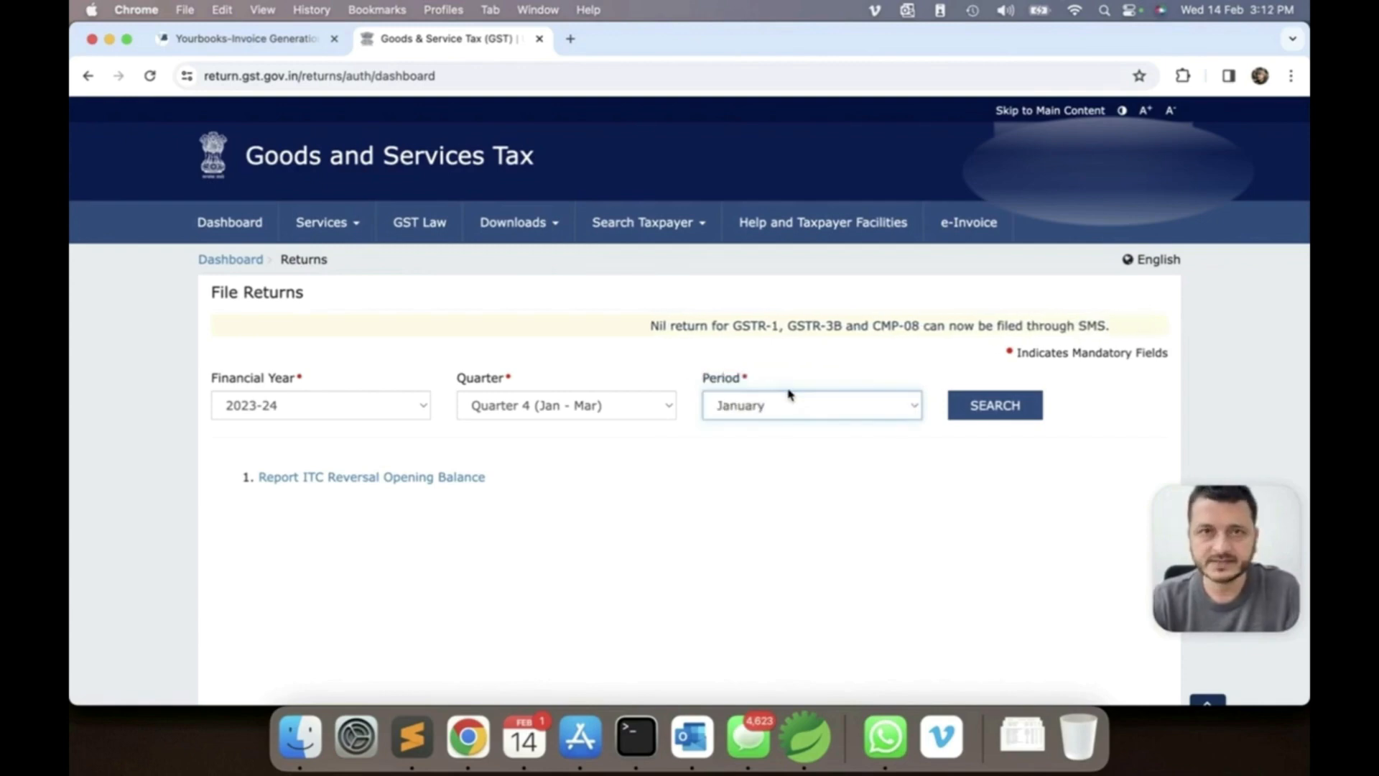
{"action": "left_click", "coordinate": [993, 413]}
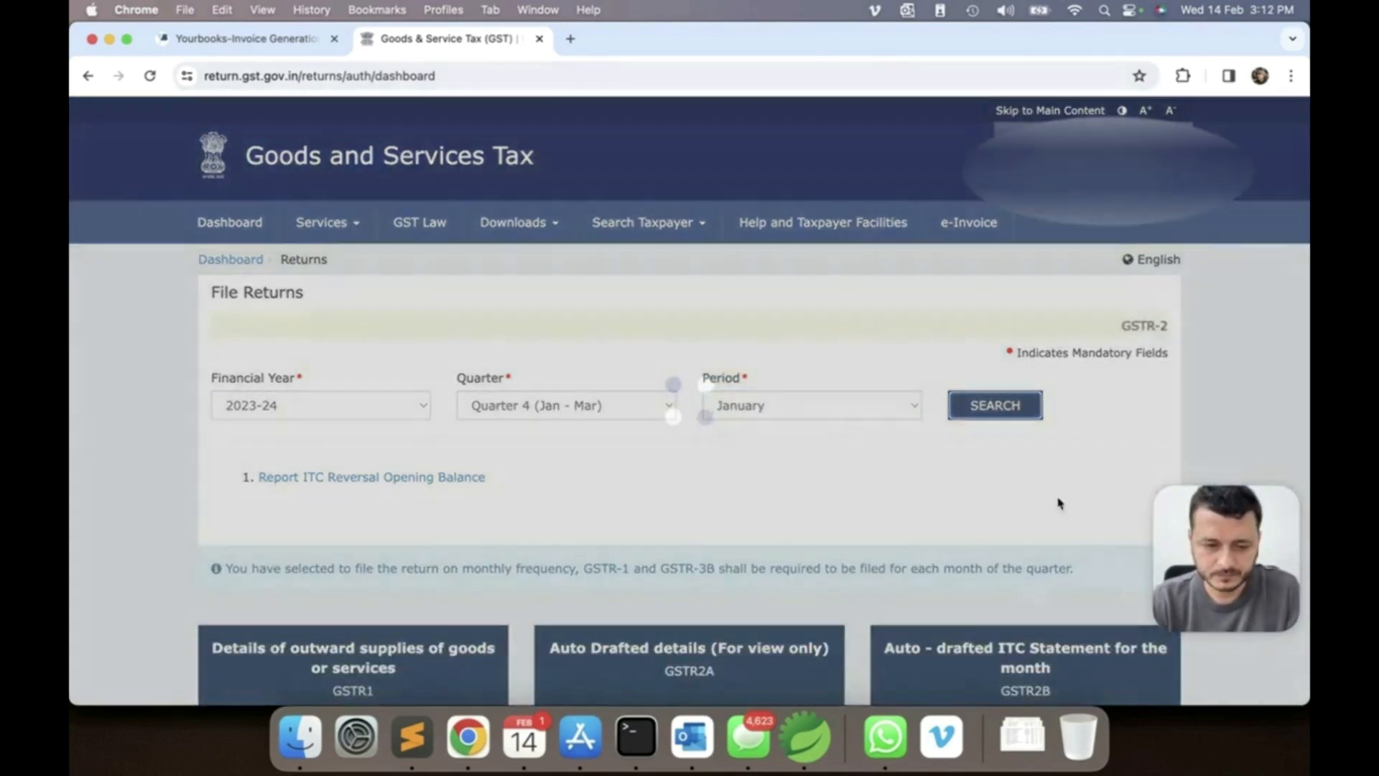